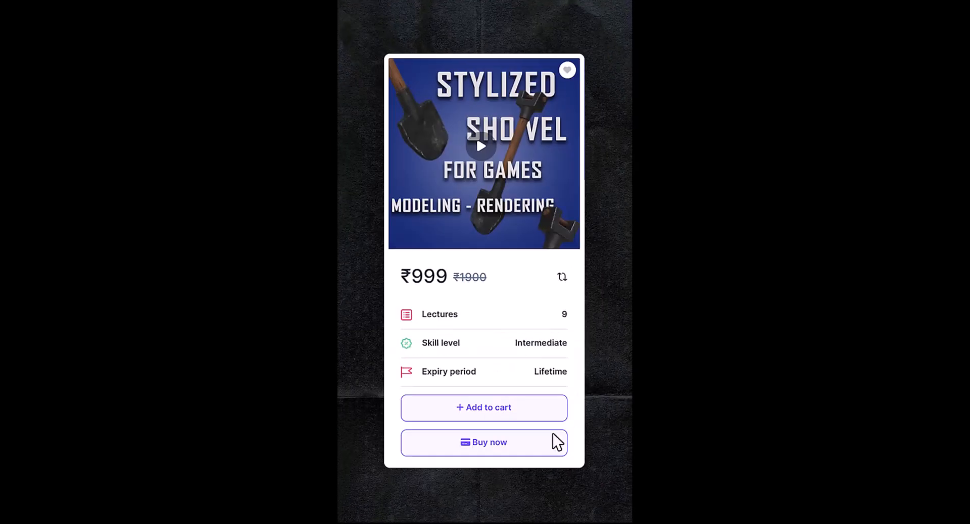
pyautogui.click(552, 447)
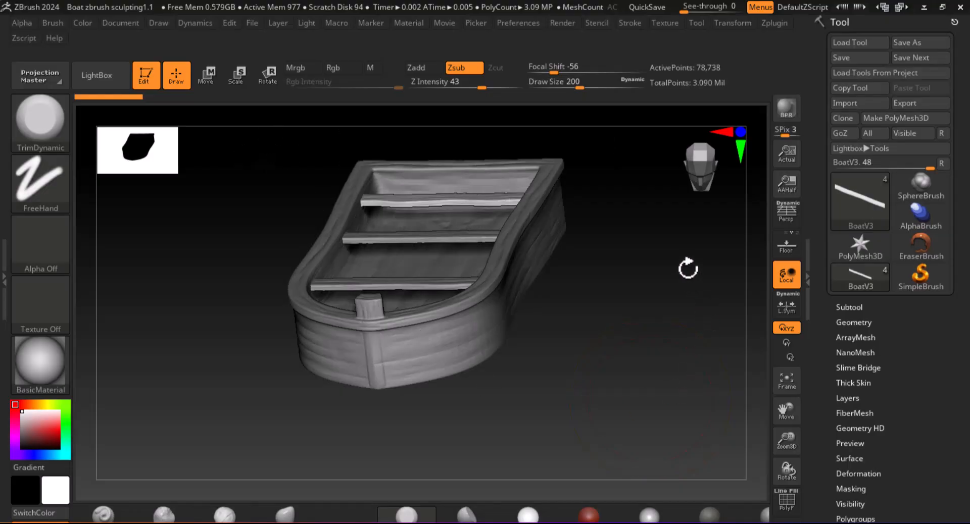
pyautogui.moveTo(686, 267); pyautogui.dragTo(693, 272)
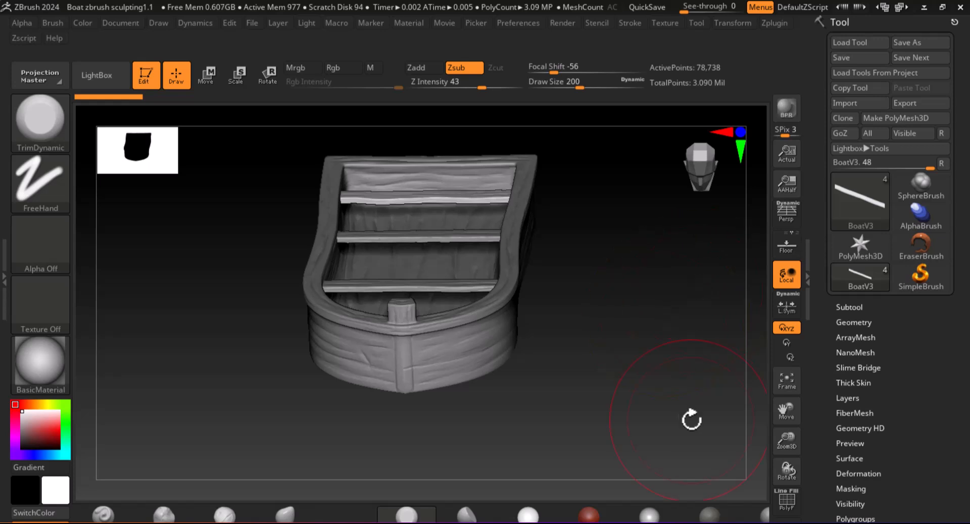
pyautogui.moveTo(602, 353); pyautogui.dragTo(644, 394)
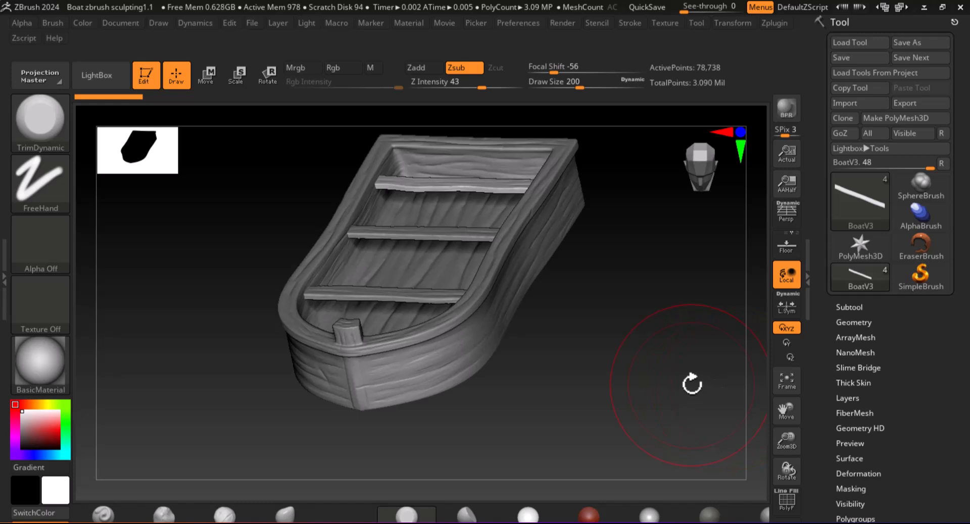
# Expand the boat's subtool list to review its parts, BoatV1 to BoatV4, alongside the model.
pyautogui.click(848, 307)
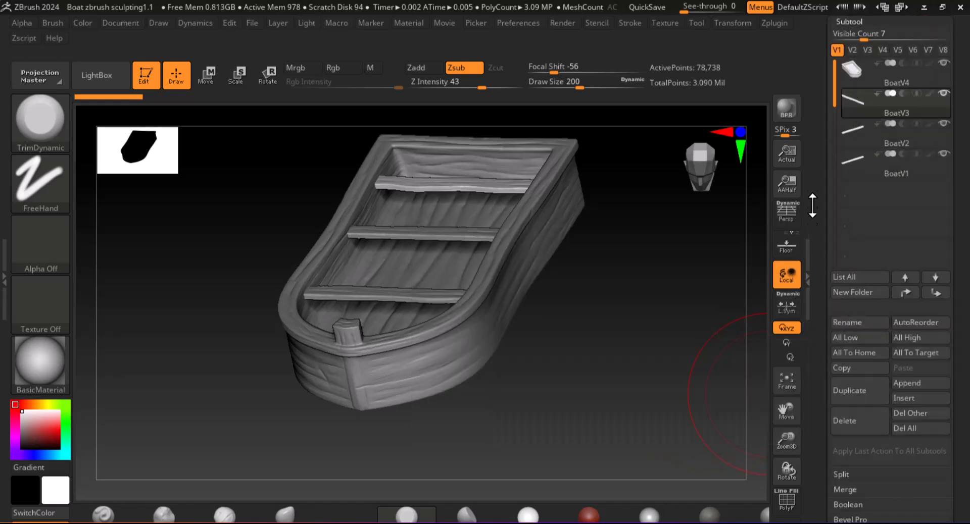
pyautogui.scroll(3, 822, 239)
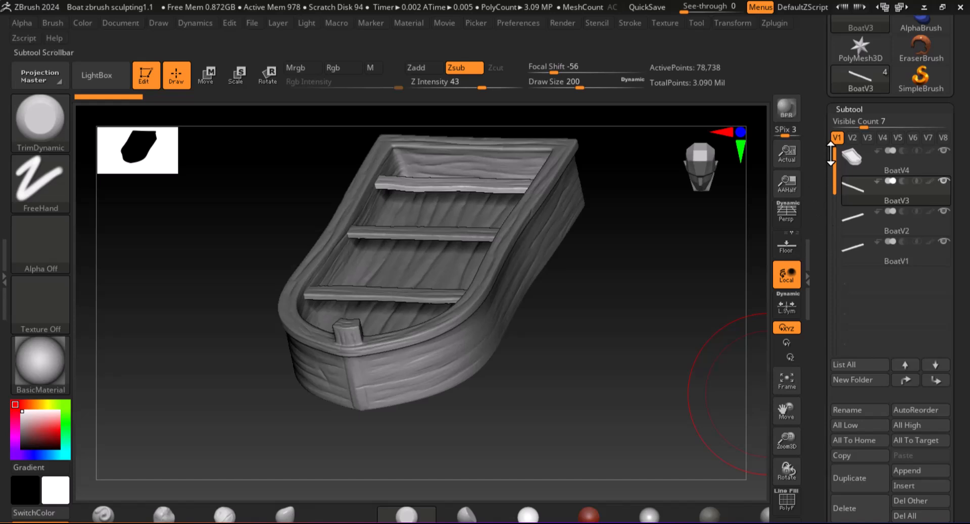
pyautogui.scroll(5, 822, 244)
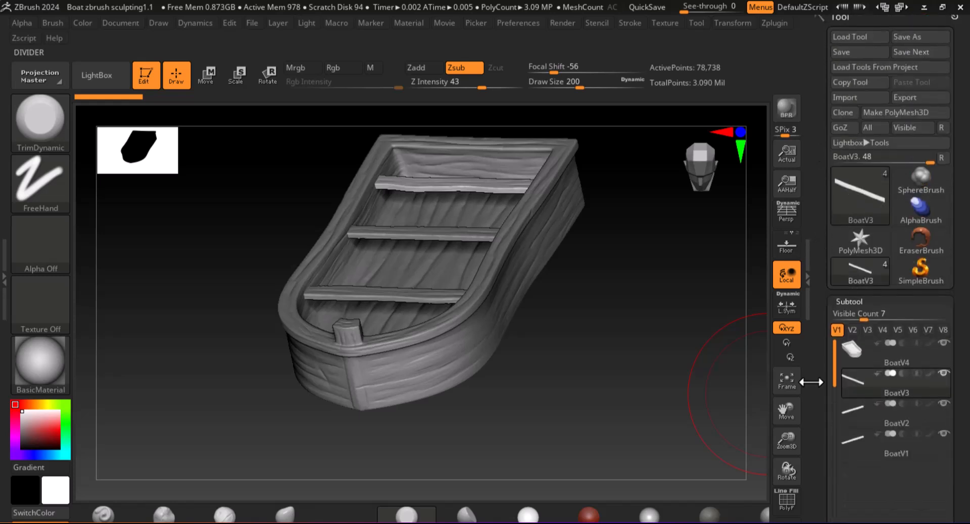
pyautogui.moveTo(672, 221); pyautogui.dragTo(762, 325)
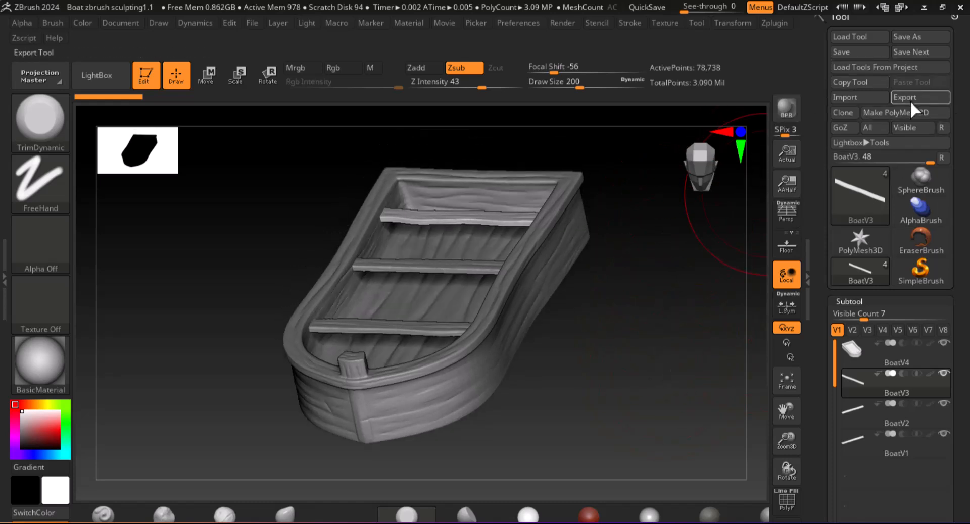
# Dock the Zplugin palette beside the canvas and expand its FBX ExportImport settings.
pyautogui.click(771, 24)
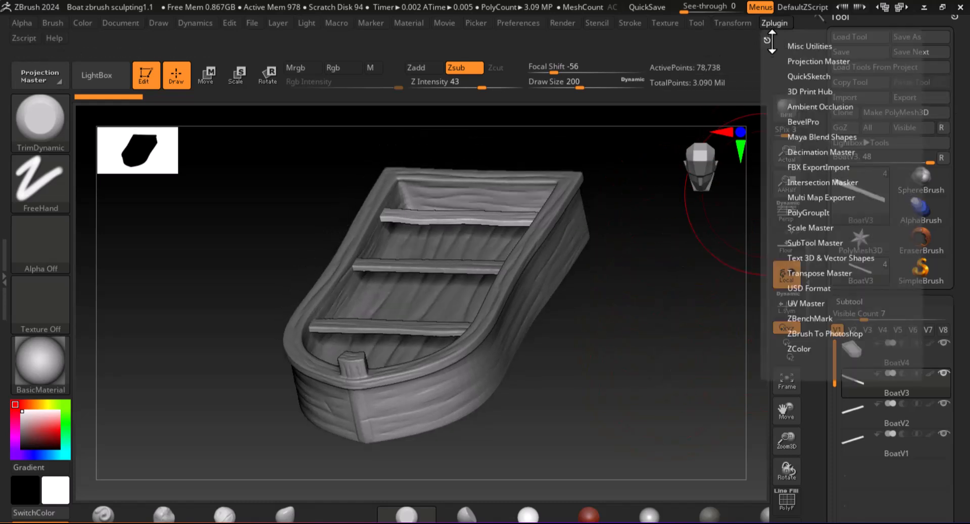
pyautogui.click(767, 40)
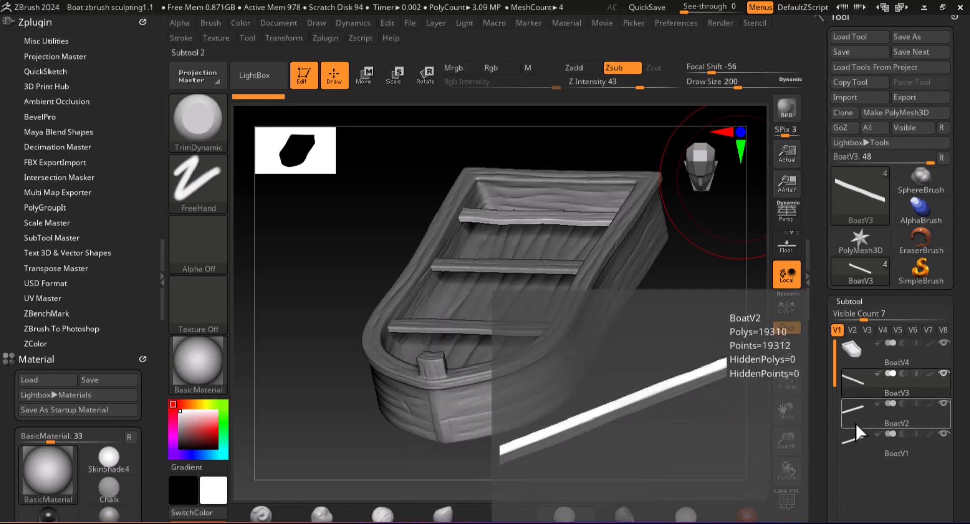
pyautogui.click(53, 162)
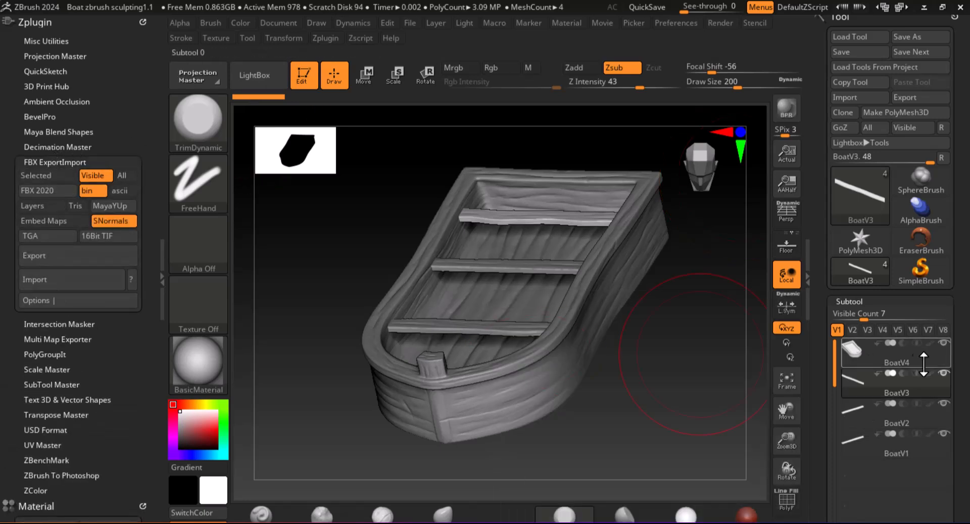
pyautogui.moveTo(876, 417)
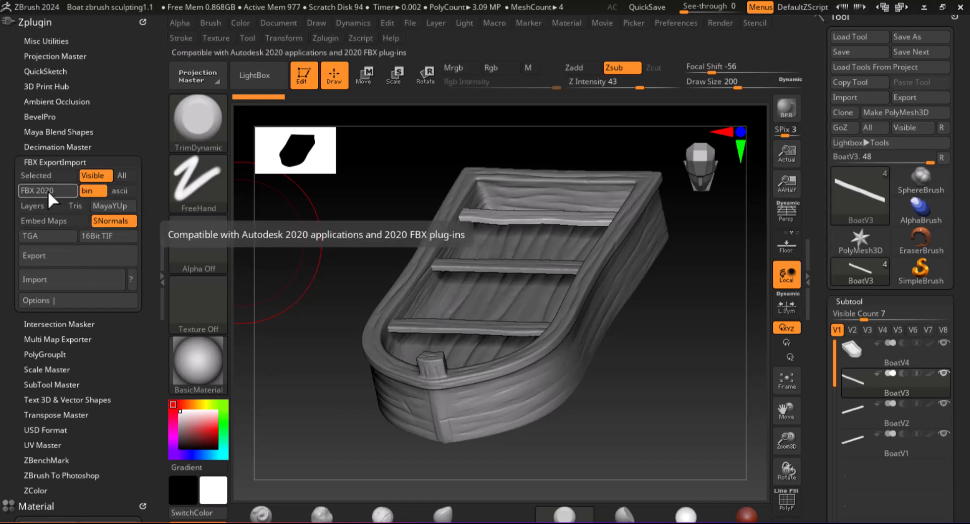
# Export the visible boat subtools as a binary FBX file named BoatV3High.fbx in the 3.Boat folder.
pyautogui.click(65, 256)
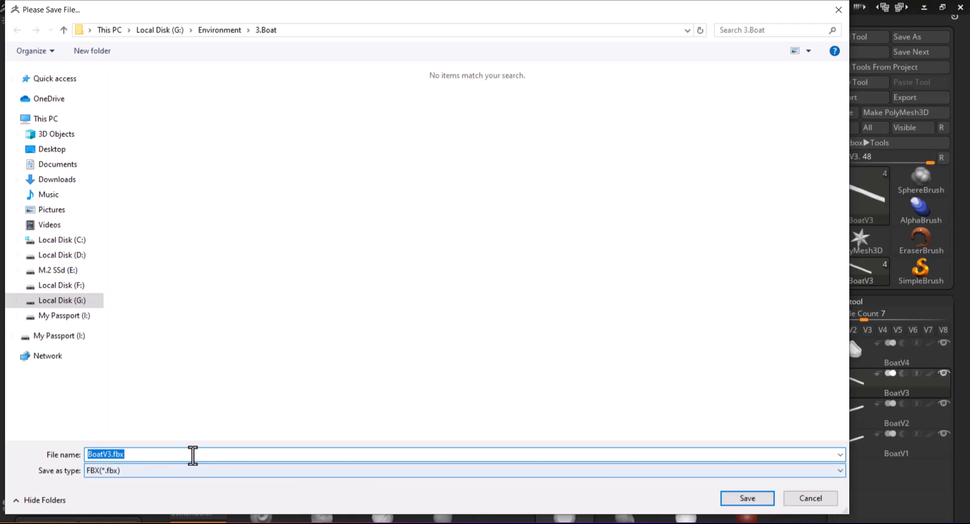
pyautogui.click(109, 454)
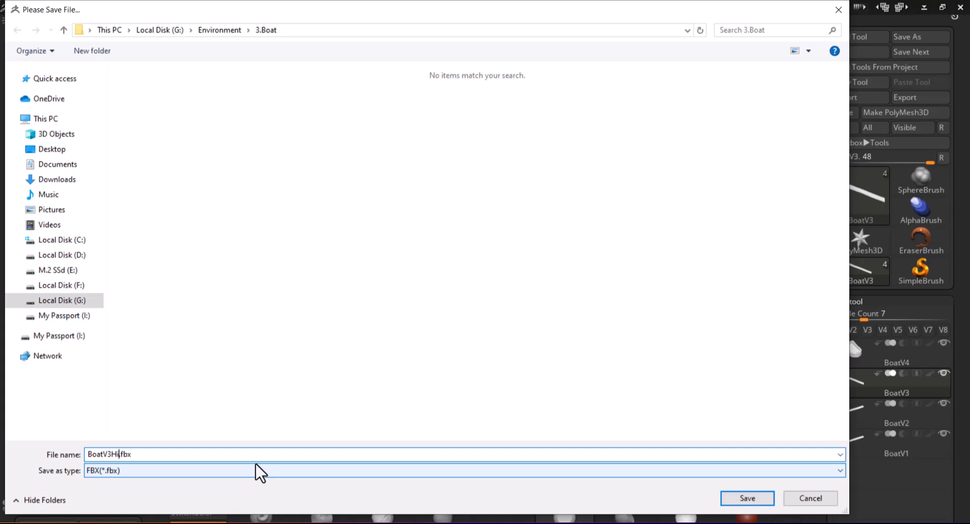
pyautogui.write('High')
pyautogui.press('Return')
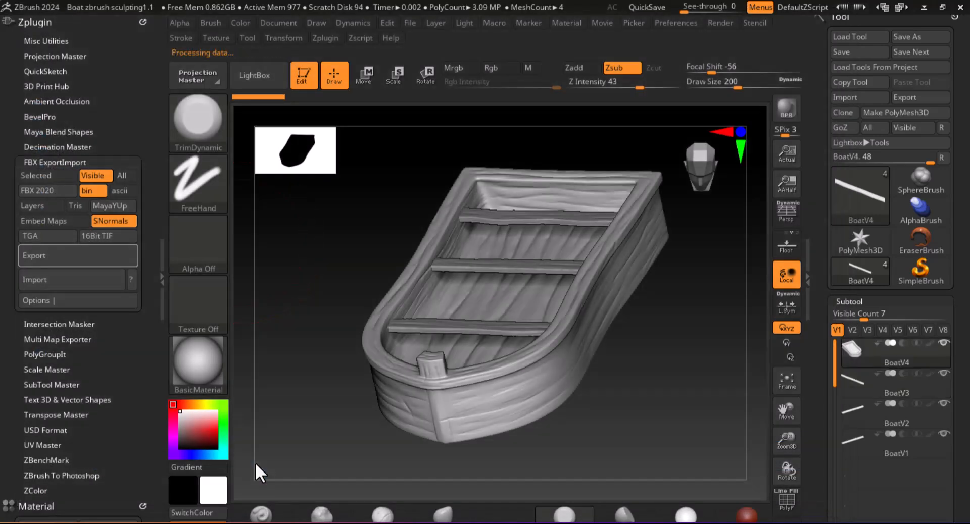
# Search the system for Maya and launch it while the FBX export is processing.
pyautogui.press('super')
pyautogui.write('maya')
pyautogui.click(97, 188)
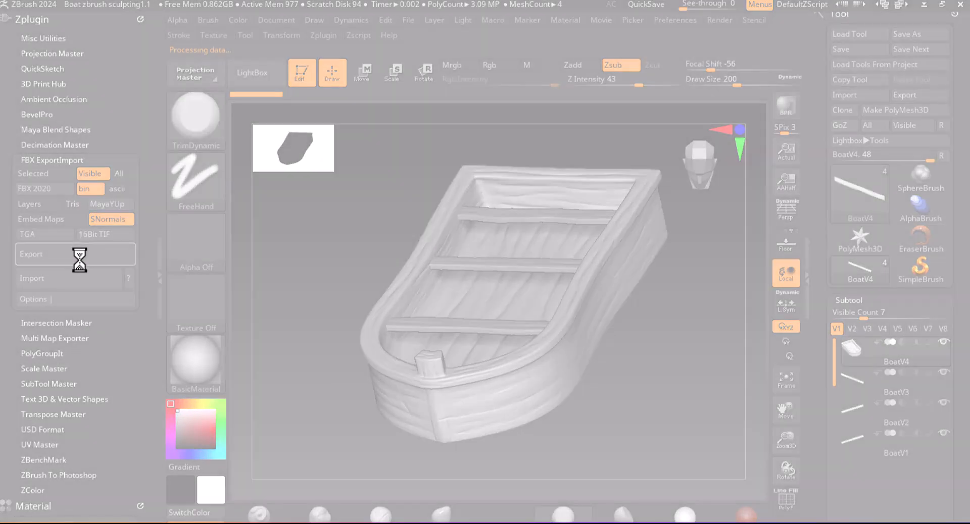
pyautogui.click(448, 315)
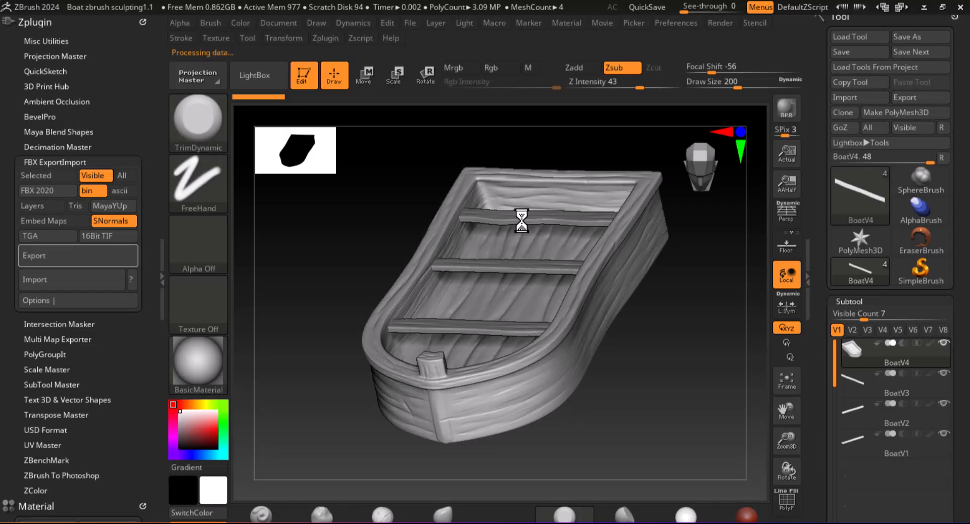
pyautogui.keyDown('alt'); pyautogui.click(525, 212); pyautogui.keyUp('alt')
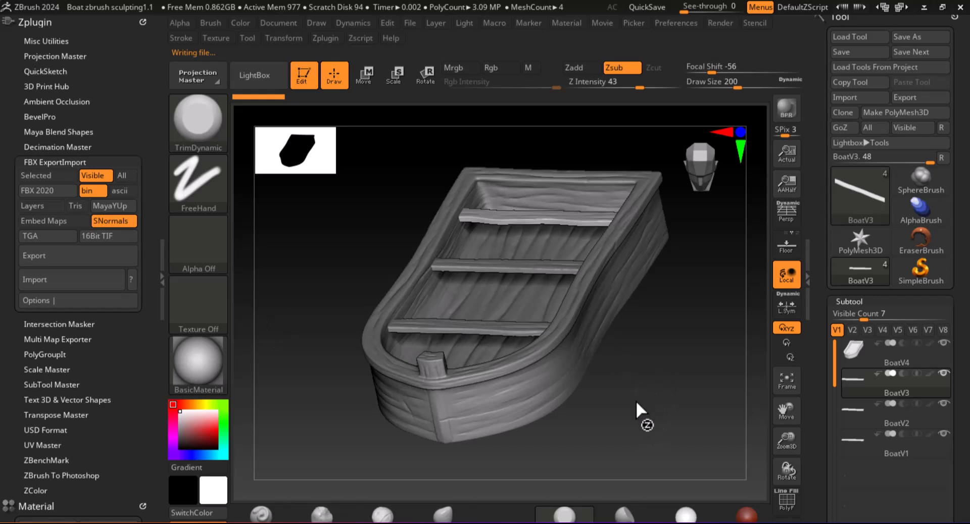
# Switch to File Explorer, open the 3.Boat folder inside G:\Environment and locate the exported BoatV3High.fbx.
pyautogui.press('super')
pyautogui.moveTo(303, 523)
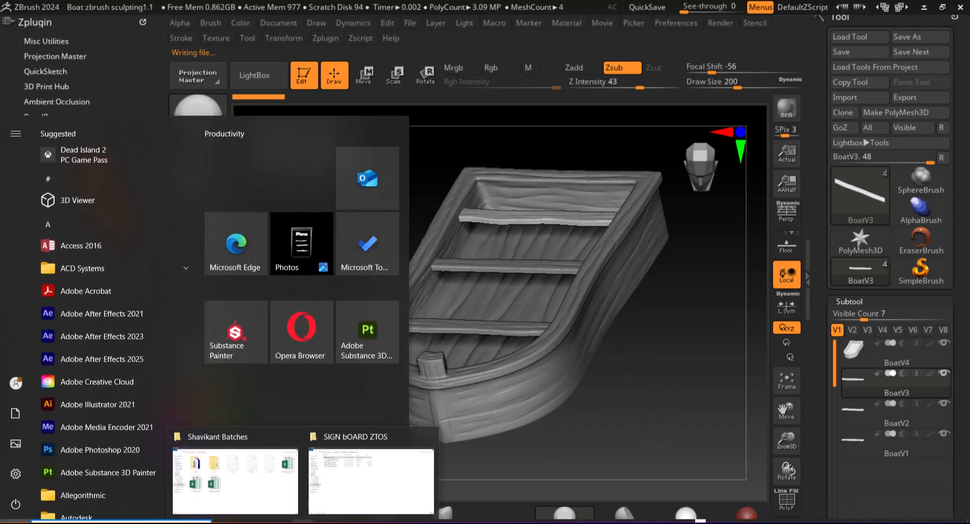
pyautogui.click(346, 486)
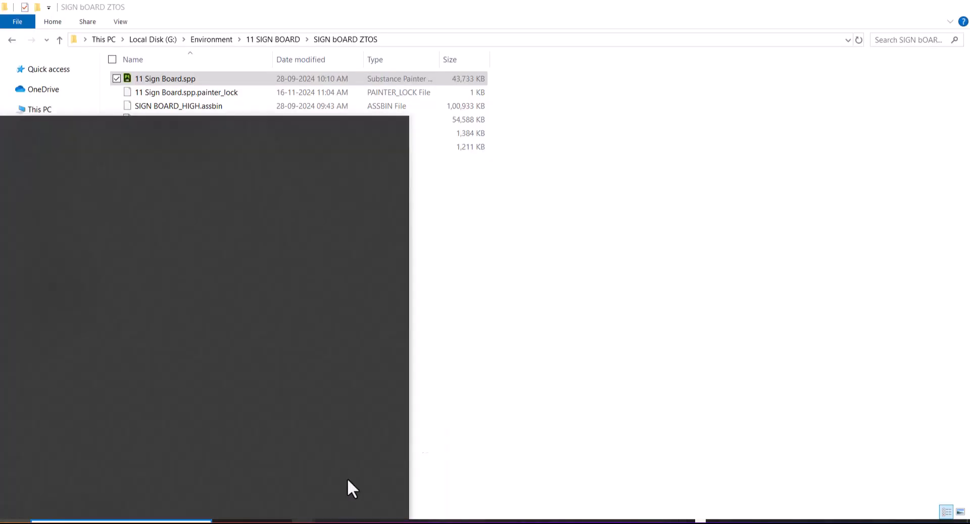
pyautogui.click(275, 40)
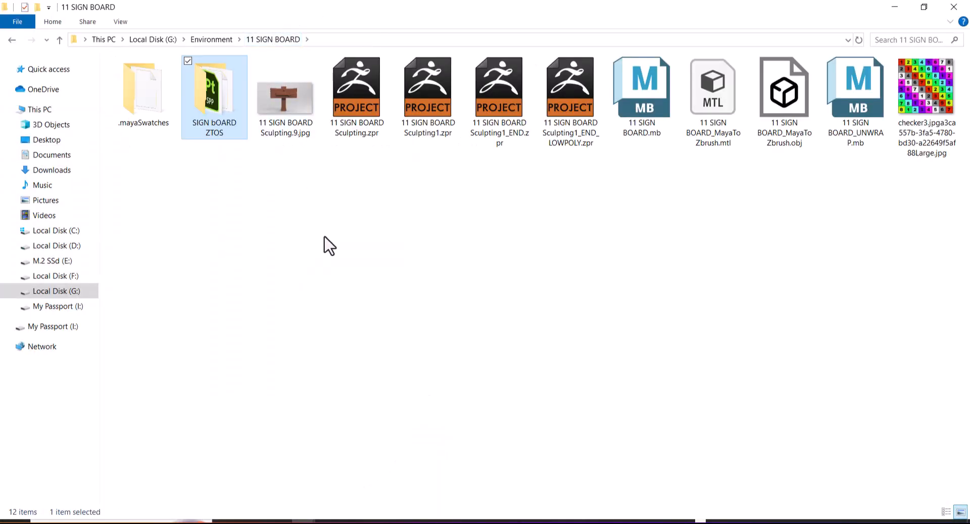
pyautogui.click(208, 40)
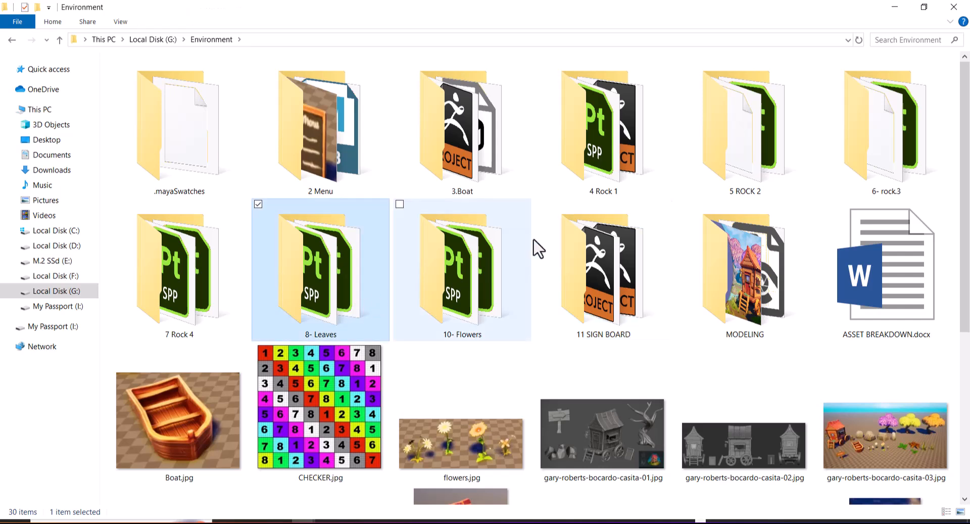
pyautogui.doubleClick(480, 165)
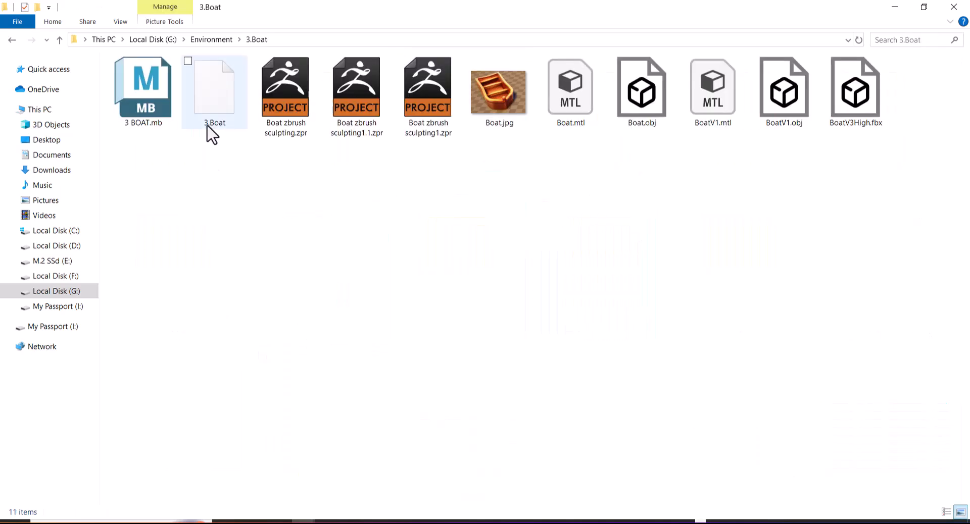
pyautogui.click(850, 129)
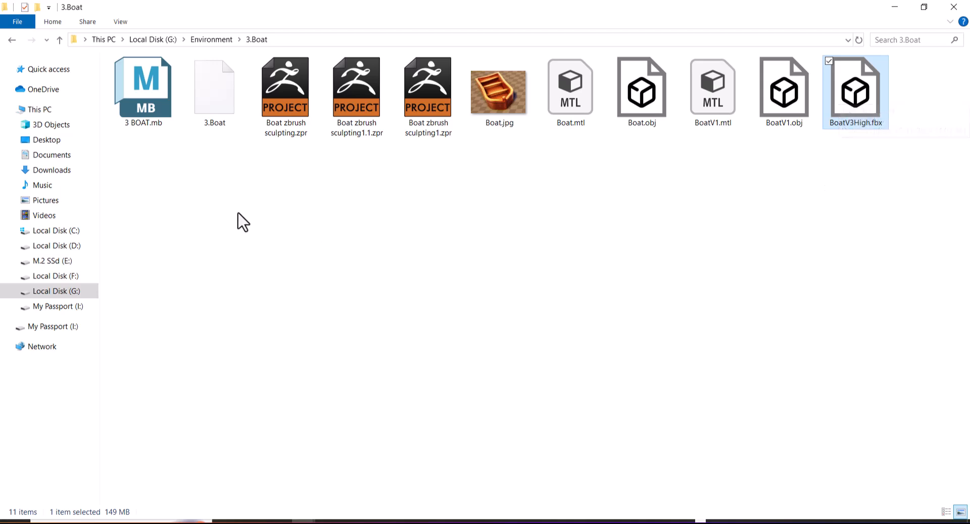
pyautogui.click(953, 225)
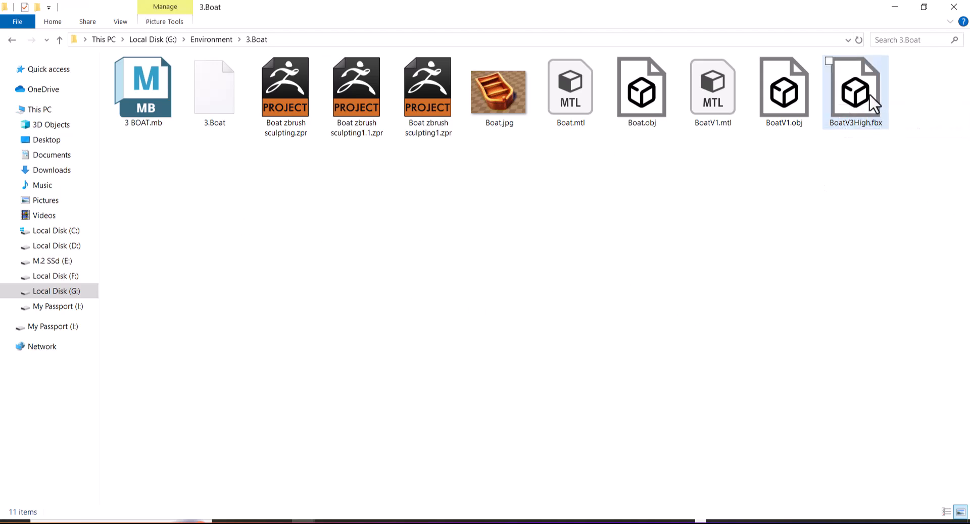
# Preview the low-poly BoatV1.obj in 3D Viewer, inspect it from another angle and close the viewer.
pyautogui.click(787, 100)
pyautogui.doubleClick(786, 101)
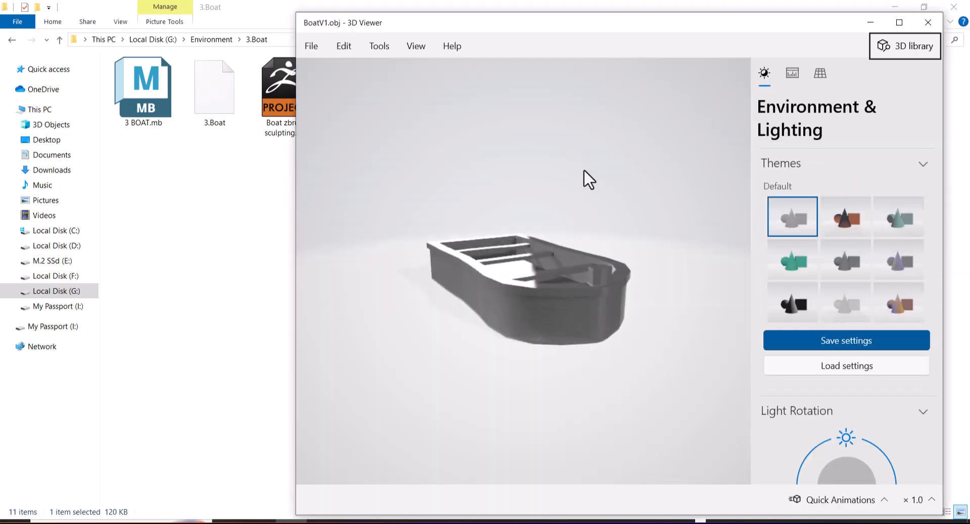
pyautogui.moveTo(583, 171); pyautogui.dragTo(537, 353)
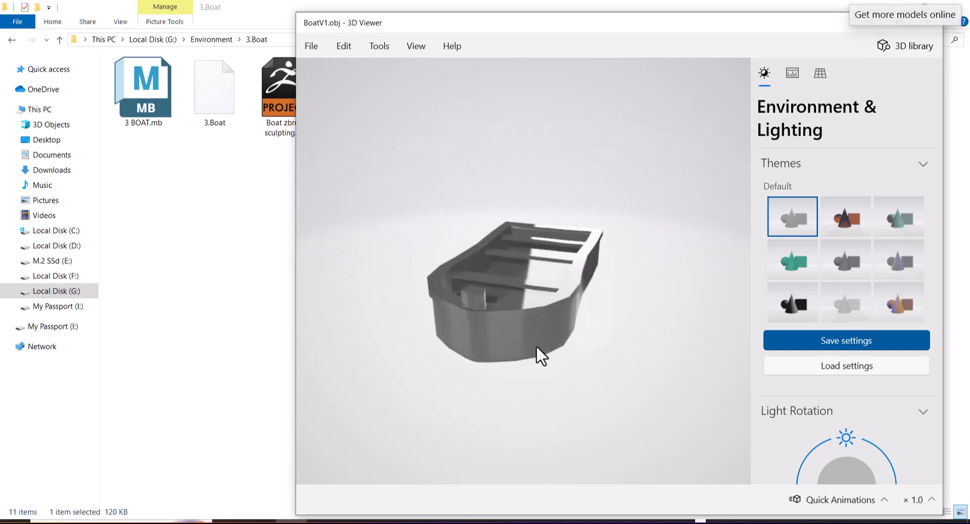
pyautogui.click(928, 23)
# Try to preview BoatV3High.fbx in 3D Viewer, and close the viewer.
pyautogui.doubleClick(856, 98)
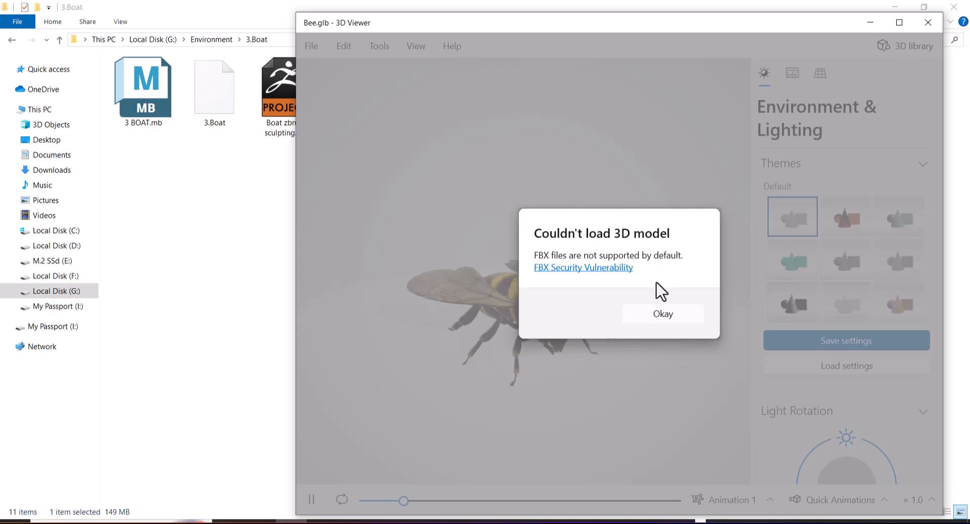
pyautogui.click(667, 314)
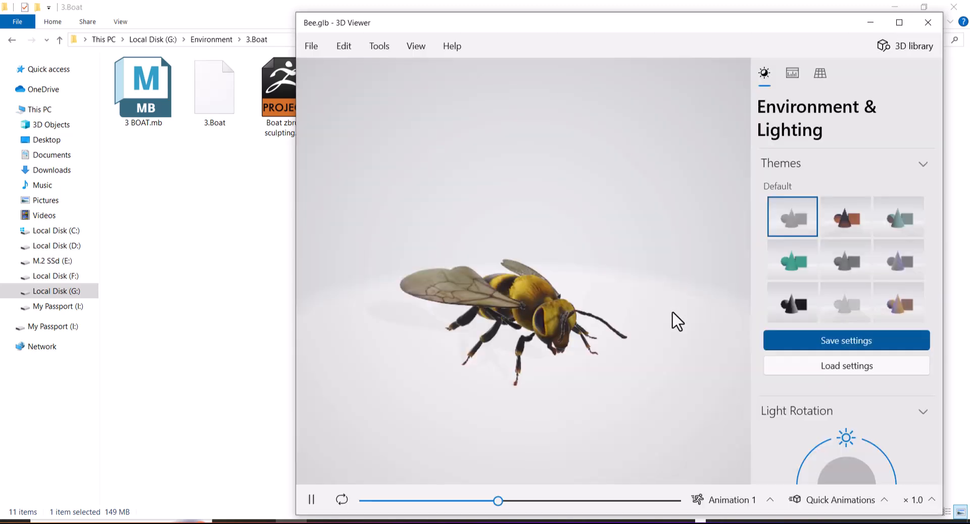
pyautogui.click(928, 22)
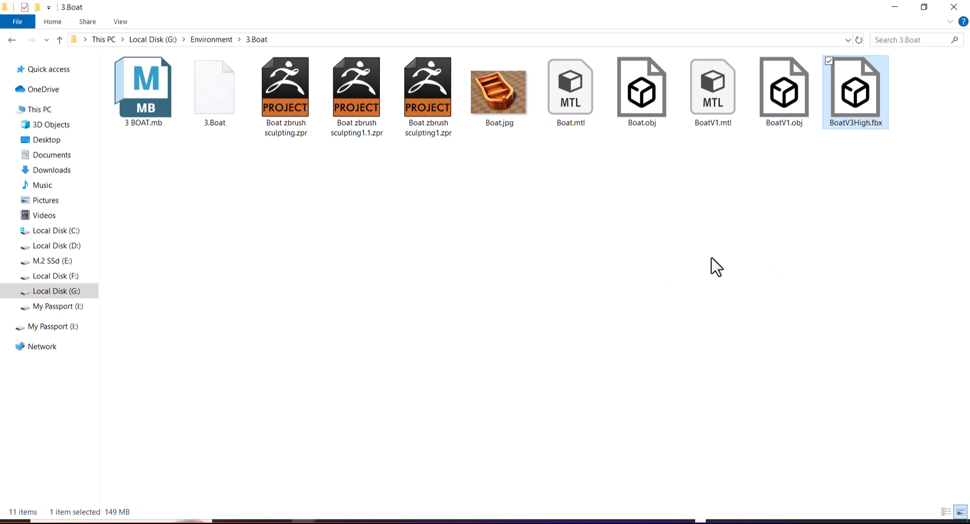
pyautogui.click(688, 267)
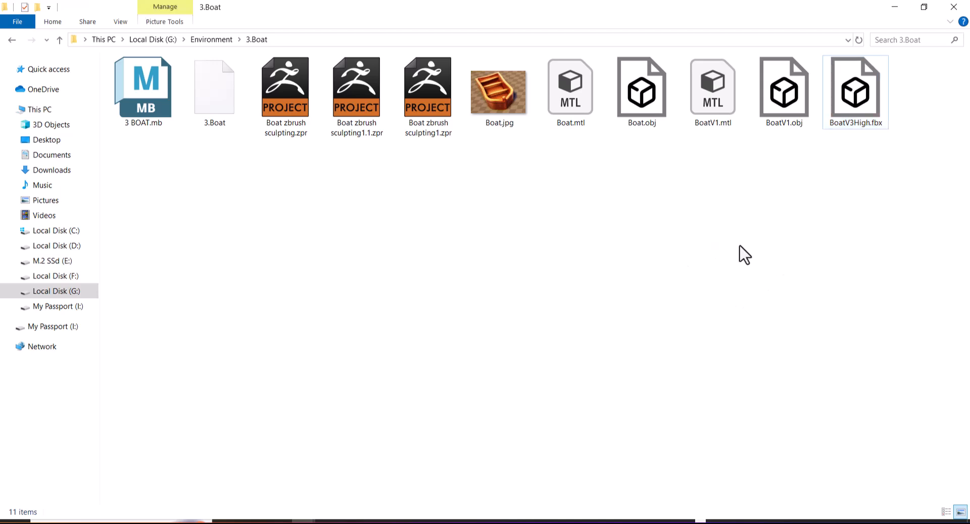
# Switch back to ZBrush and cycle through the interface layouts to restore the original one without the docked Zplugin palette.
pyautogui.click(470, 521)
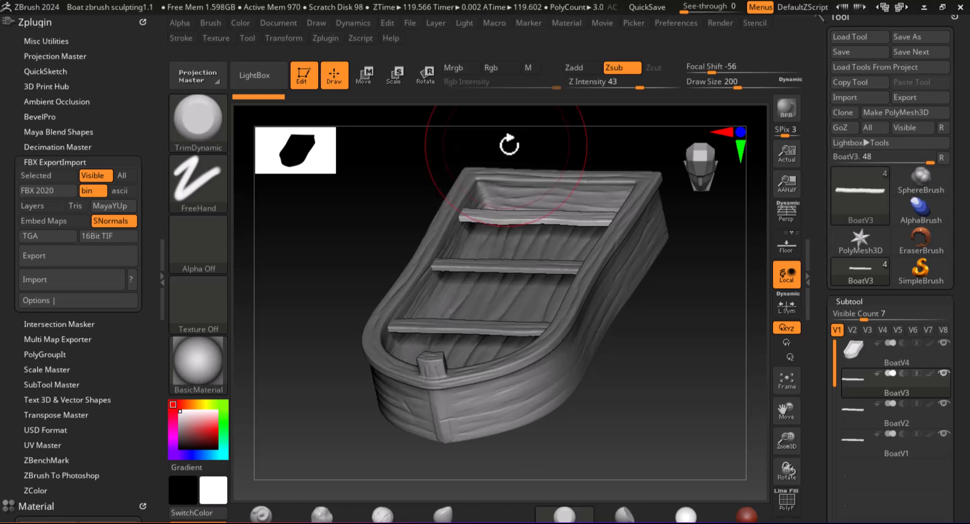
pyautogui.click(902, 10)
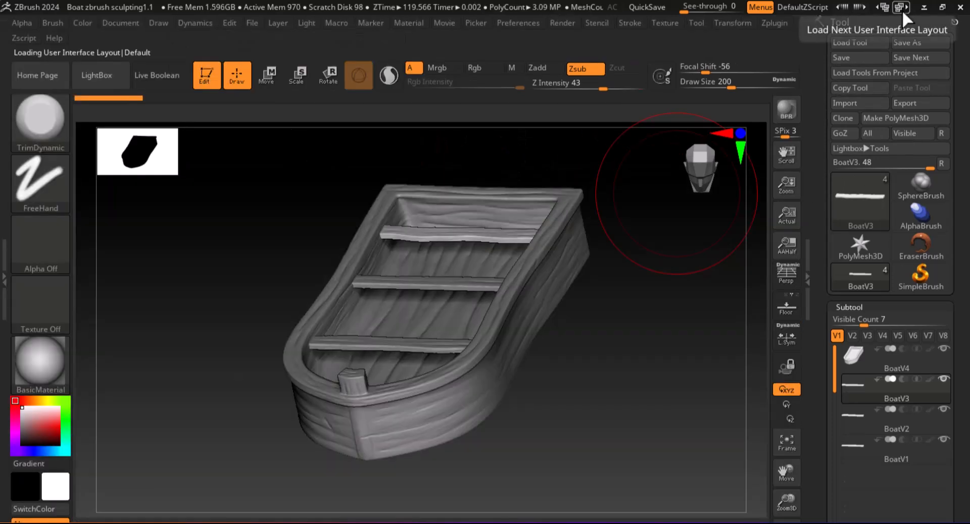
pyautogui.click(902, 10)
pyautogui.click(901, 10)
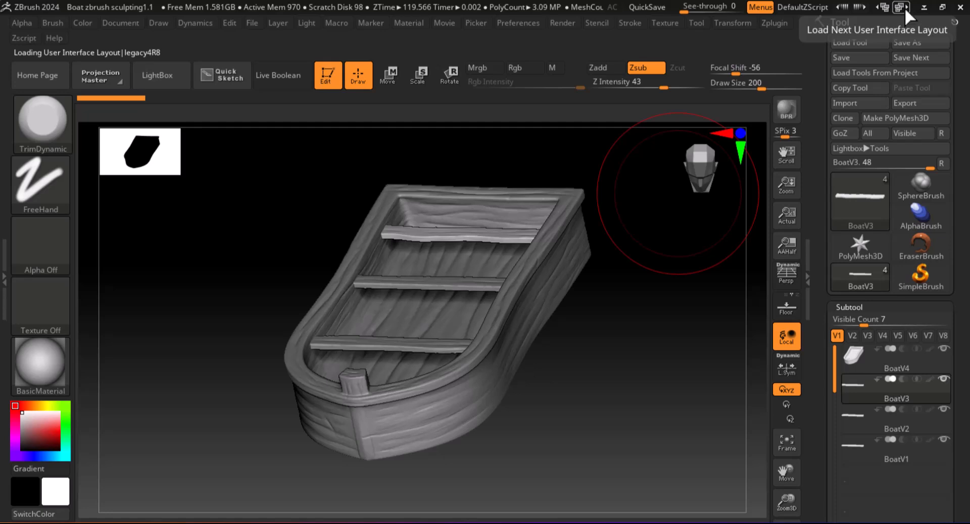
pyautogui.click(905, 8)
pyautogui.click(905, 7)
pyautogui.click(905, 7)
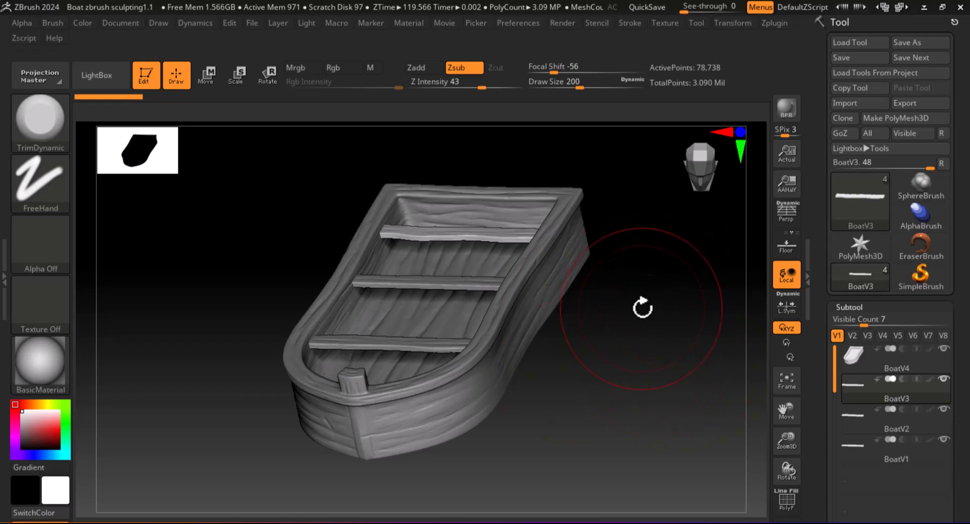
# Dock the Zplugin palette to review the Decimation Master options, and switch to the compact_UI_brush_materials interface layout.
pyautogui.click(774, 22)
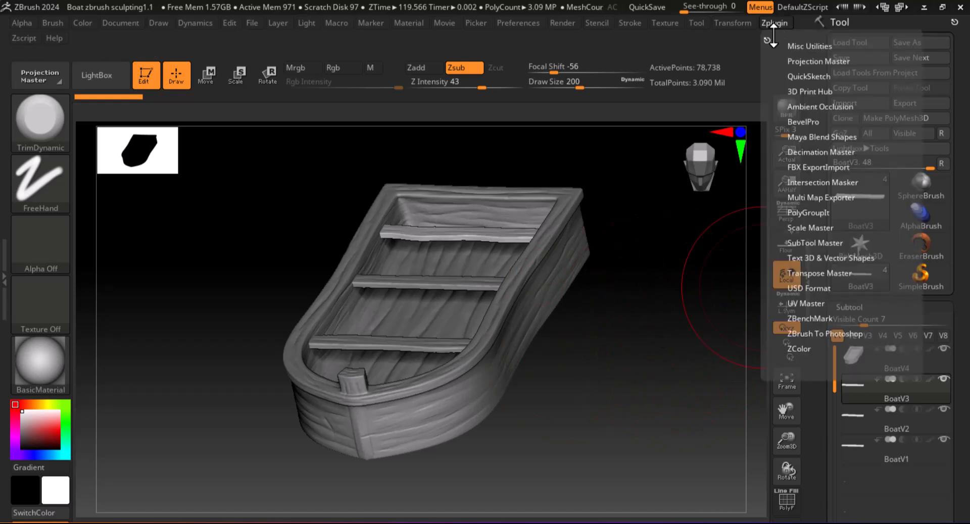
pyautogui.click(763, 33)
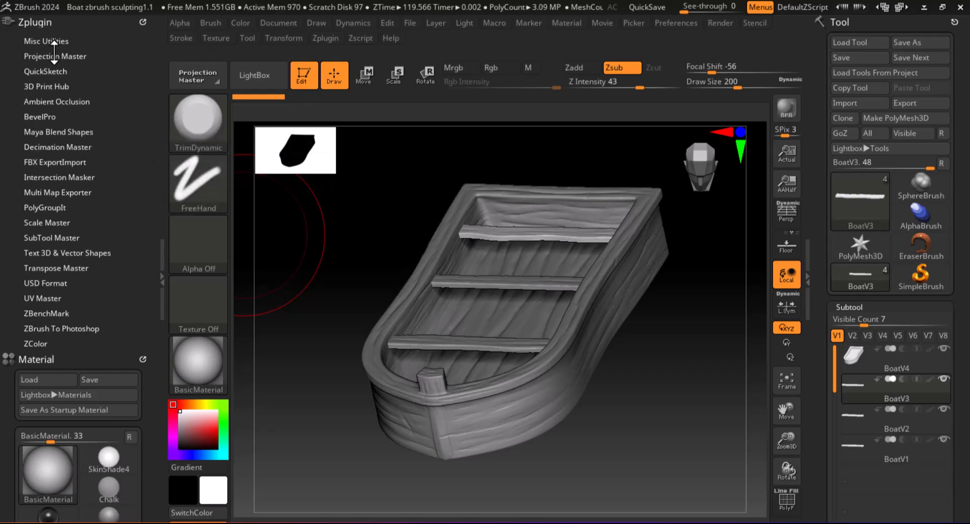
pyautogui.click(66, 147)
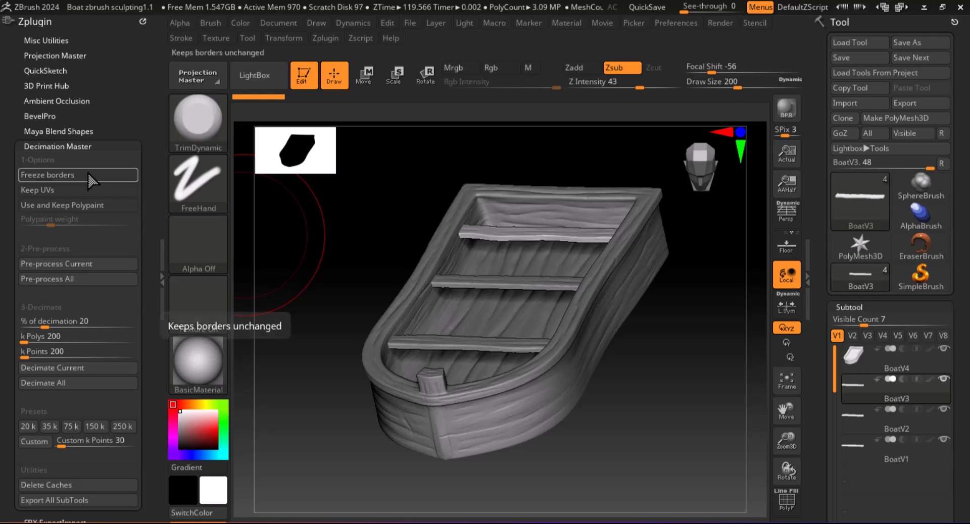
pyautogui.click(898, 7)
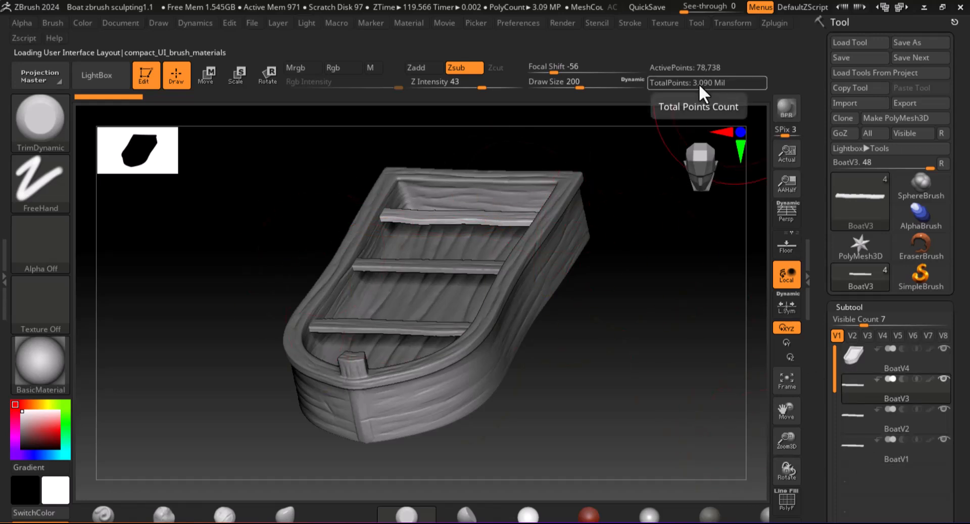
# Select the BoatV4 hull subtool and decimate it with Decimation Master's 20 k preset.
pyautogui.click(857, 359)
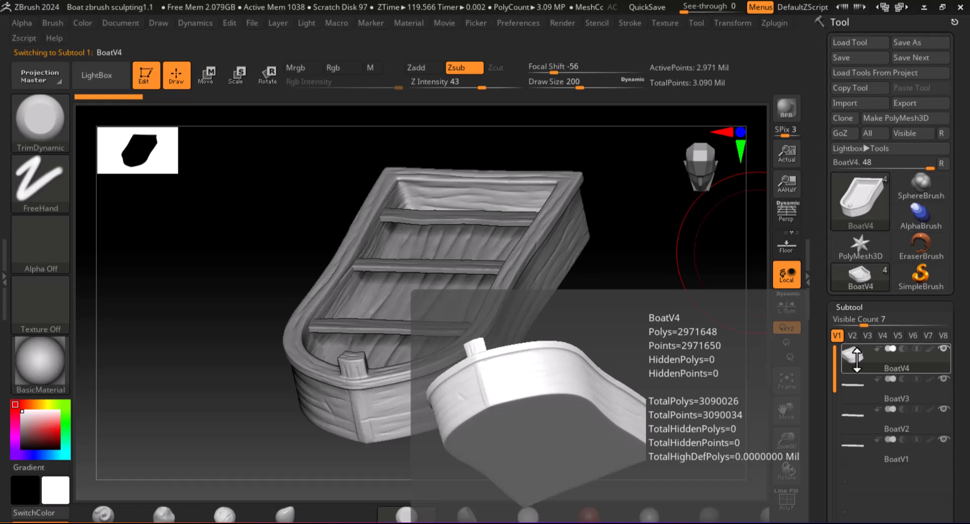
pyautogui.click(775, 24)
pyautogui.click(766, 41)
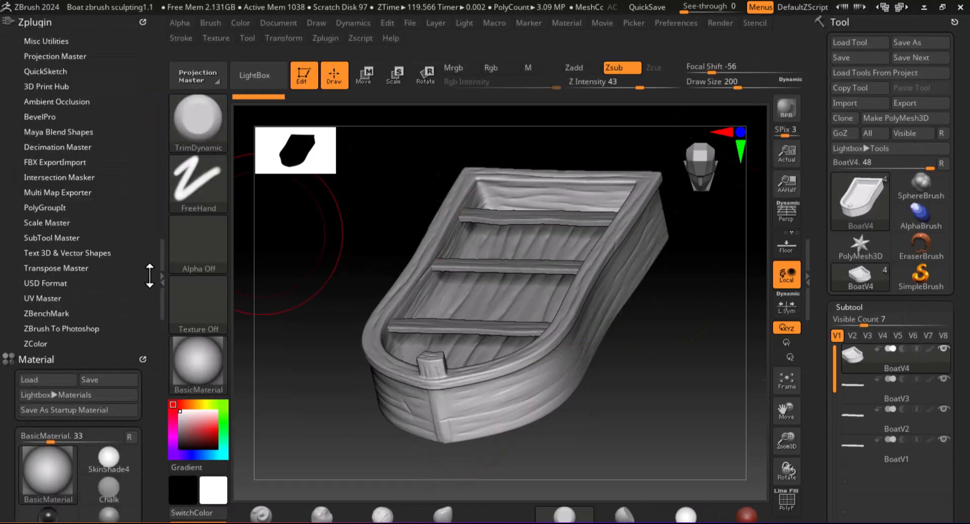
pyautogui.click(51, 146)
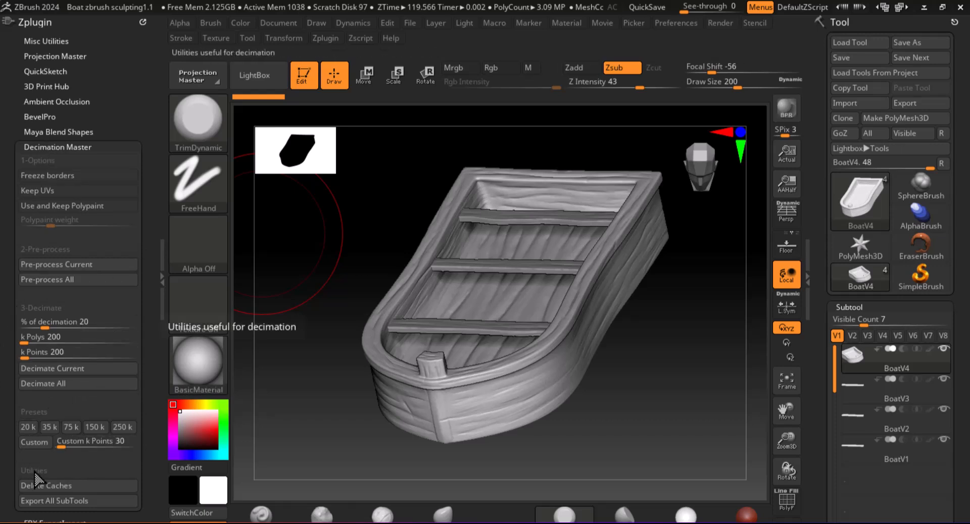
pyautogui.click(28, 427)
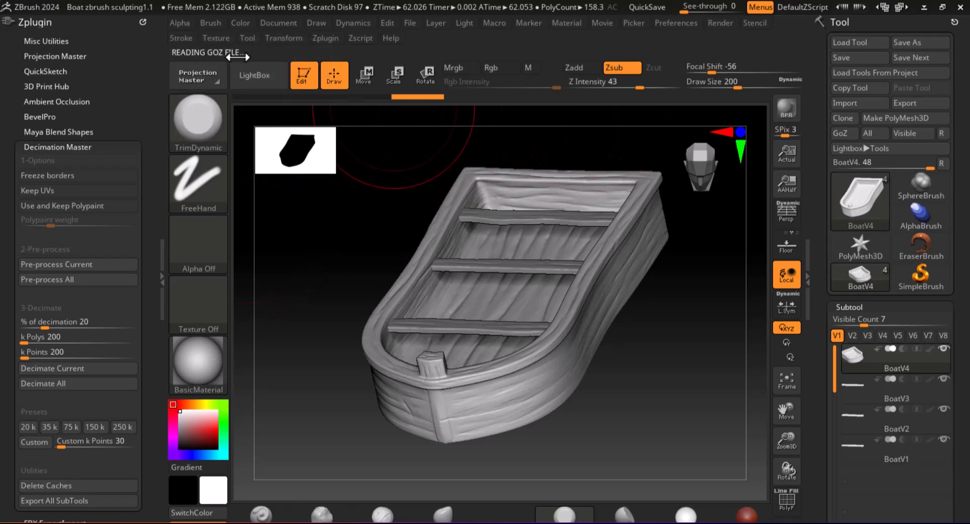
# Cycle through the interface layouts to restore the compact one without the docked Zplugin palette.
pyautogui.click(903, 7)
pyautogui.click(903, 7)
pyautogui.click(903, 8)
pyautogui.click(903, 8)
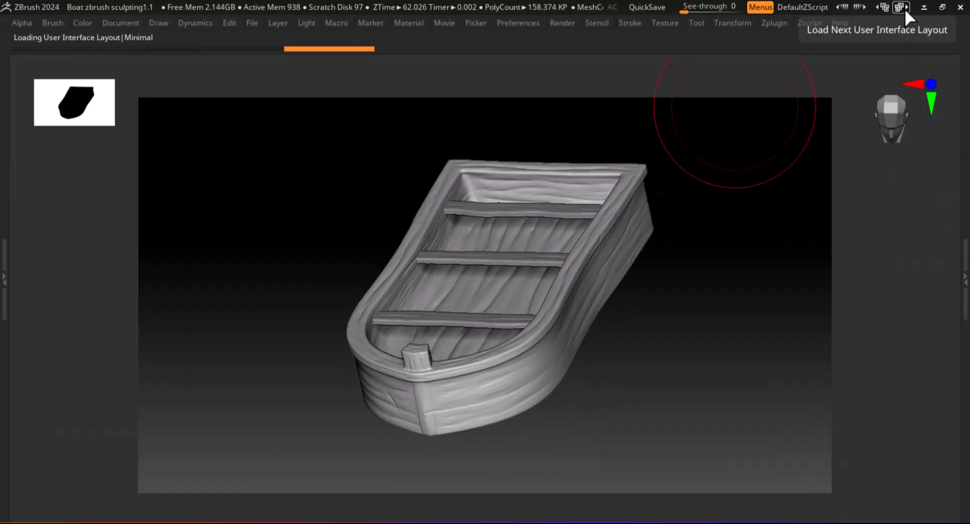
pyautogui.click(903, 7)
pyautogui.click(903, 8)
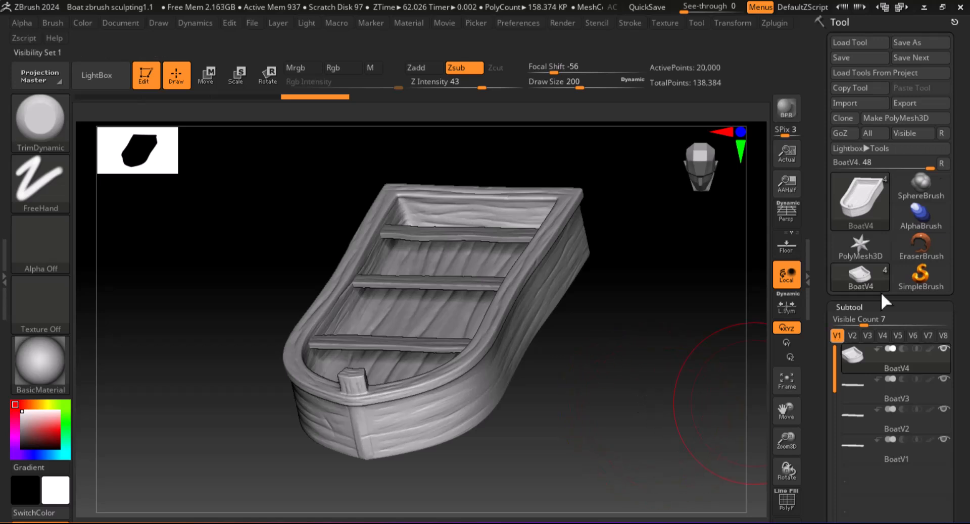
# Dock the Zplugin palette and use Decimation Master to pre-process the BoatV4 hull and decimate it to 20%.
pyautogui.click(778, 26)
pyautogui.click(764, 39)
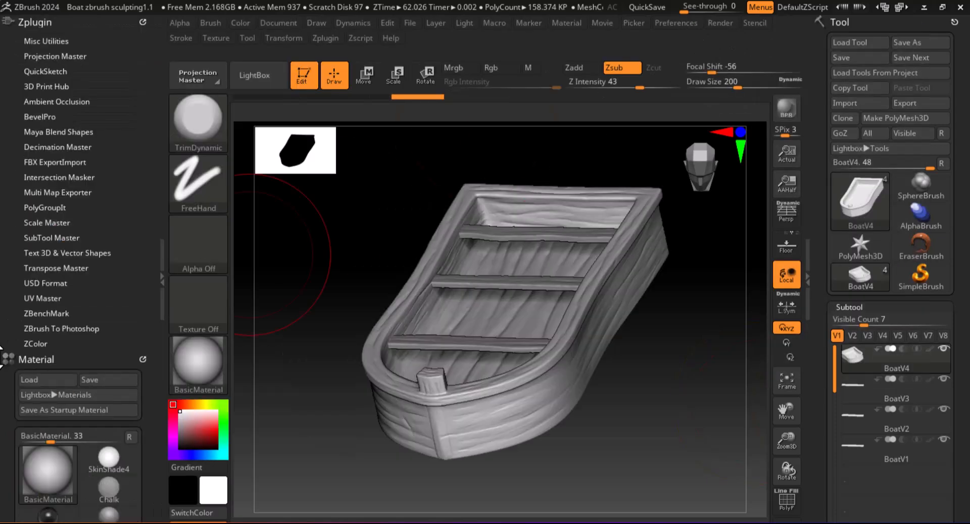
pyautogui.click(50, 147)
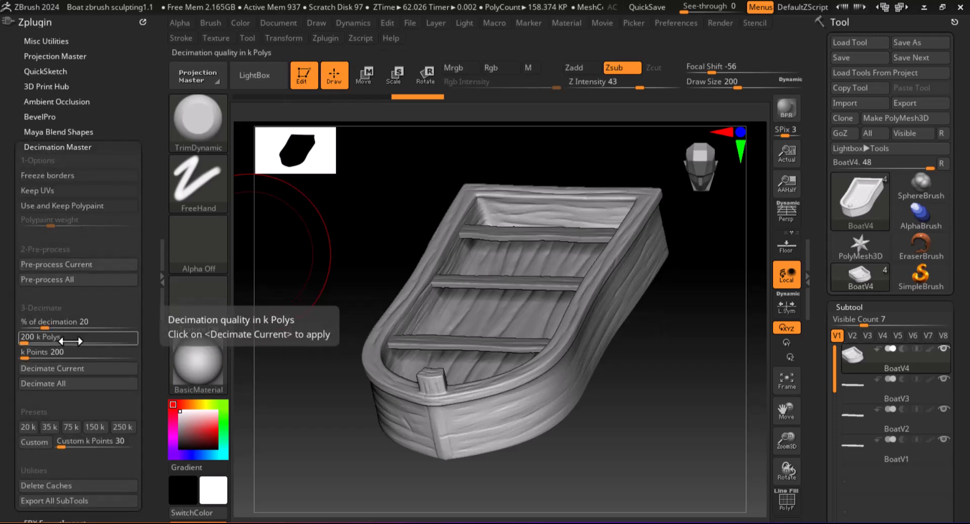
pyautogui.click(71, 268)
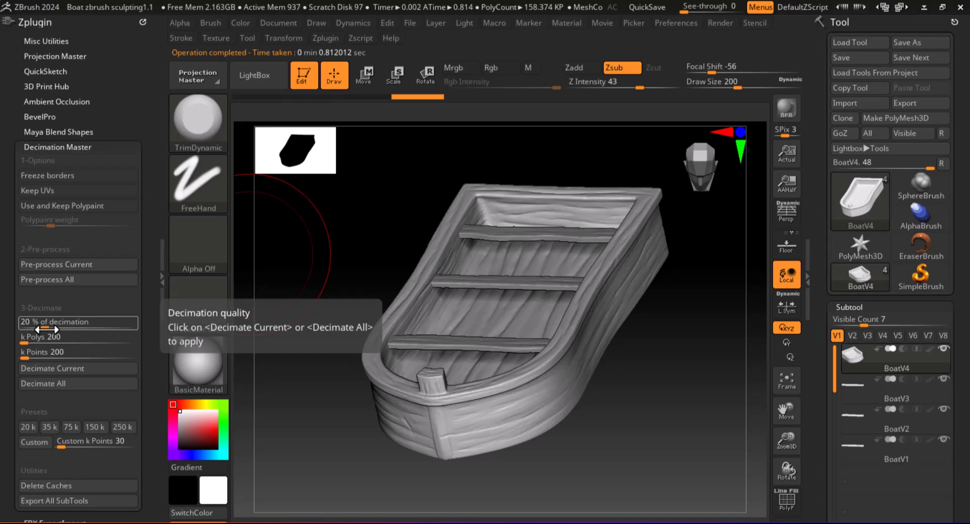
pyautogui.click(57, 369)
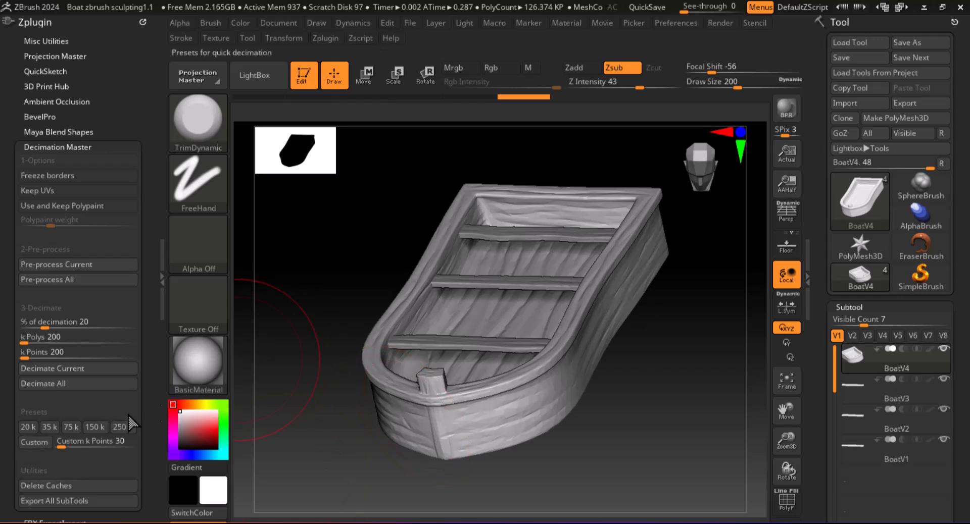
# Load the compact_UI_brush_materials layout and inspect the decimated hull's topology with PolyFrame, turning PolyFrame off again.
pyautogui.click(904, 7)
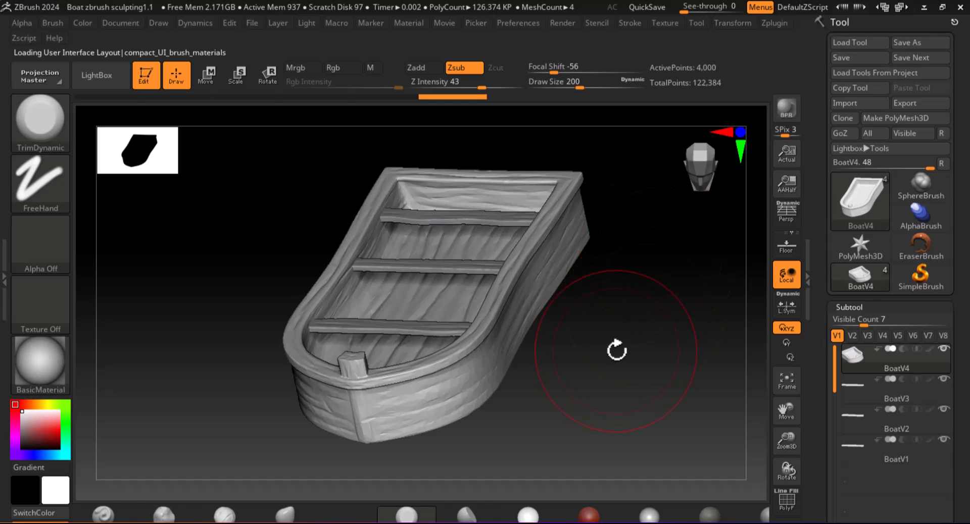
pyautogui.moveTo(629, 420); pyautogui.dragTo(608, 407)
pyautogui.hotkey('shift', 'f')
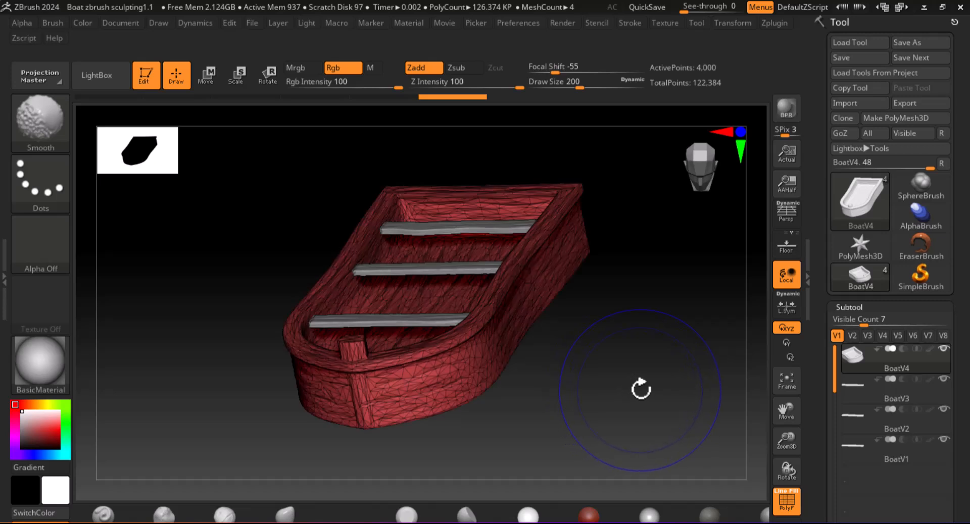
pyautogui.hotkey('shift', 'f')
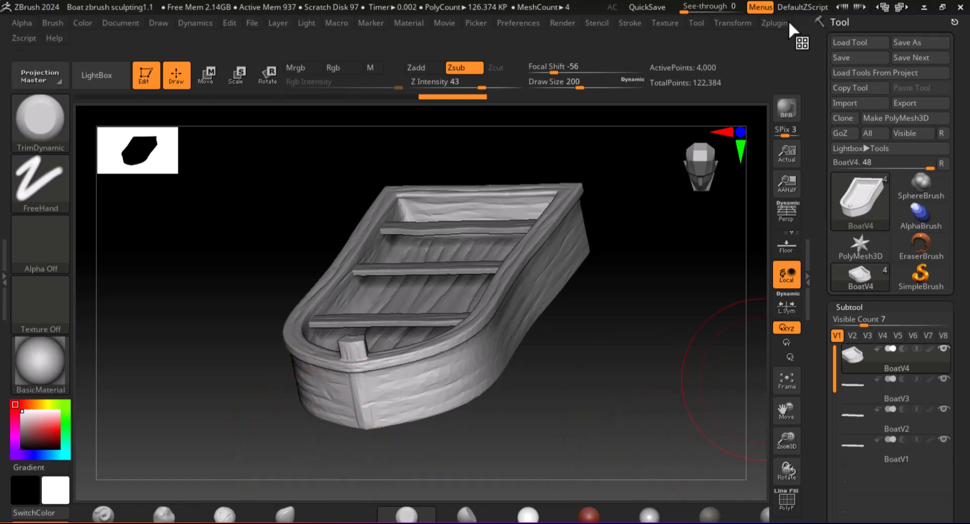
# Decimate the BoatV3 plank subtool with Decimation Master's 20 k preset, pre-process it and decimate it again to 20%.
pyautogui.click(774, 21)
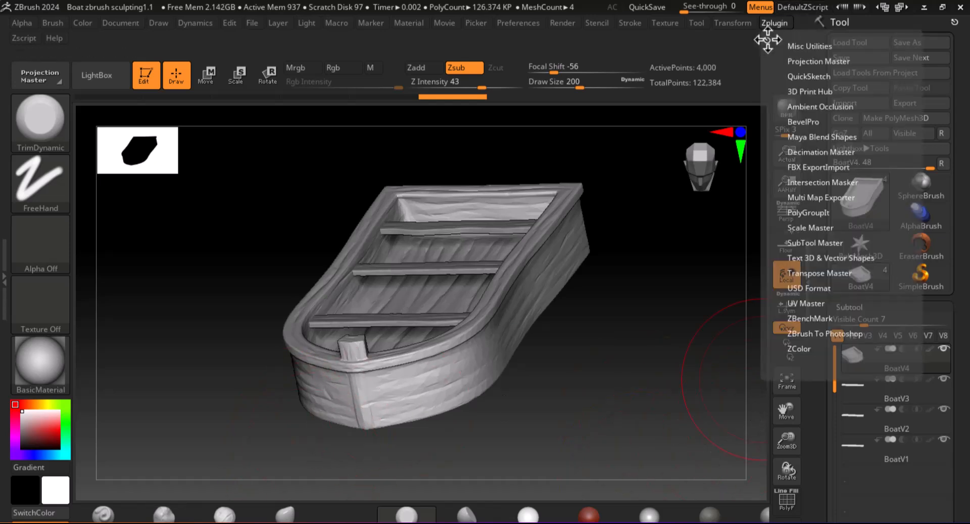
pyautogui.moveTo(767, 39); pyautogui.dragTo(13, 230)
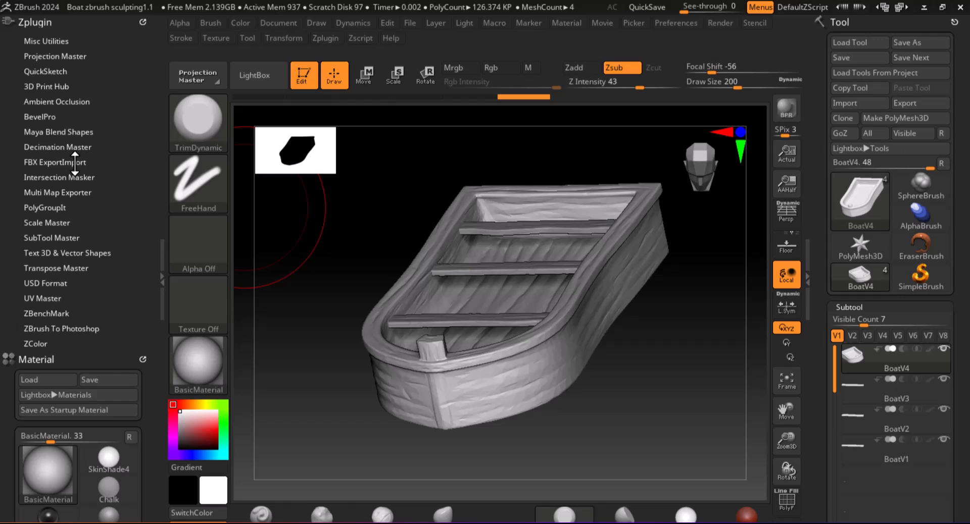
pyautogui.click(71, 147)
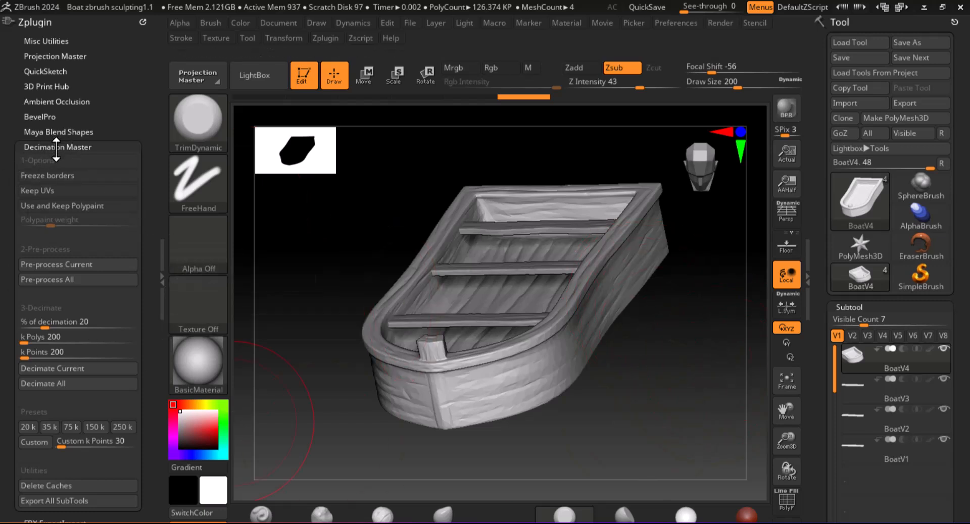
pyautogui.click(853, 386)
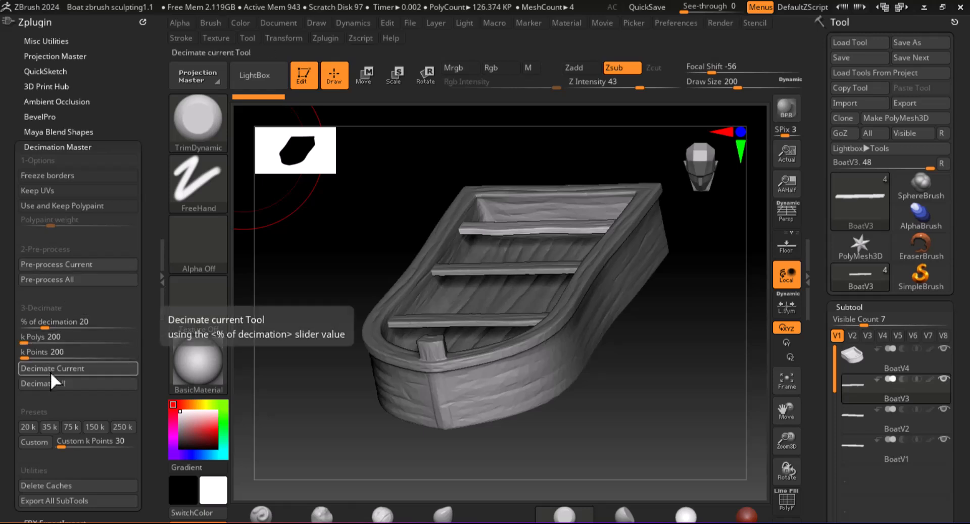
pyautogui.click(30, 426)
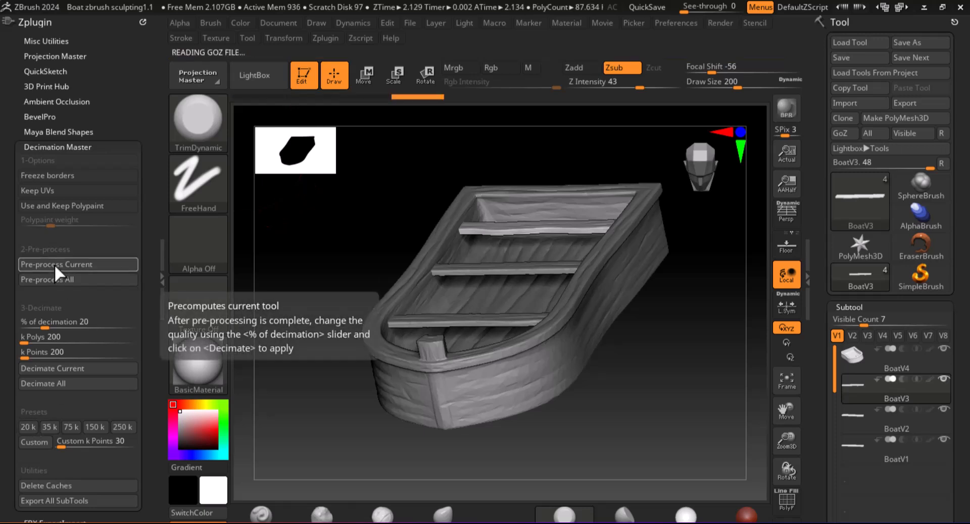
pyautogui.click(37, 371)
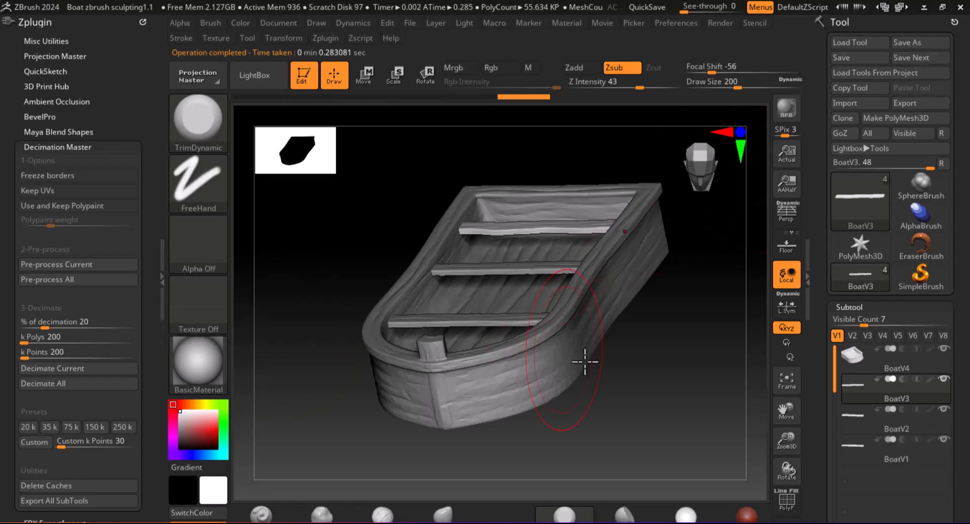
# Cycle through the interface layouts until the compact_UI layout is loaded, removing the docked Zplugin palette.
pyautogui.click(901, 7)
pyautogui.click(901, 7)
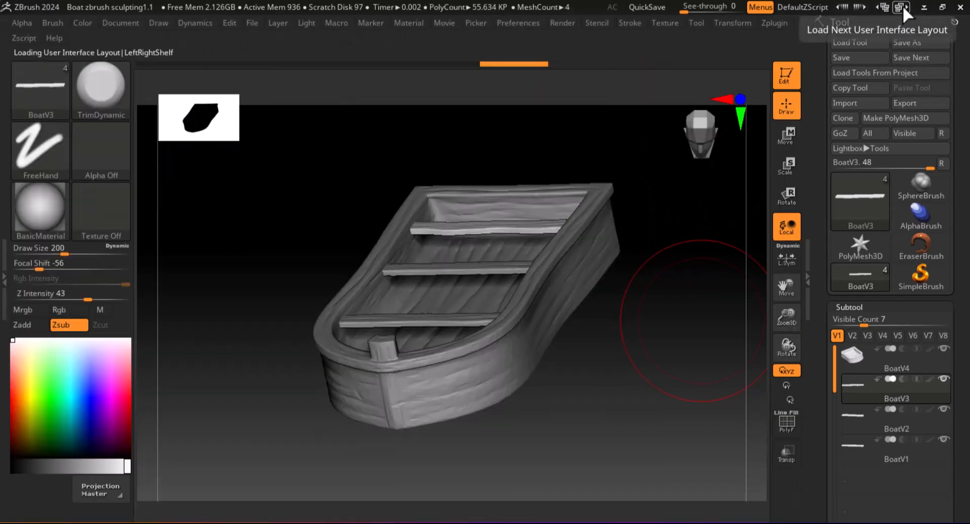
pyautogui.click(902, 6)
pyautogui.click(901, 7)
pyautogui.click(901, 7)
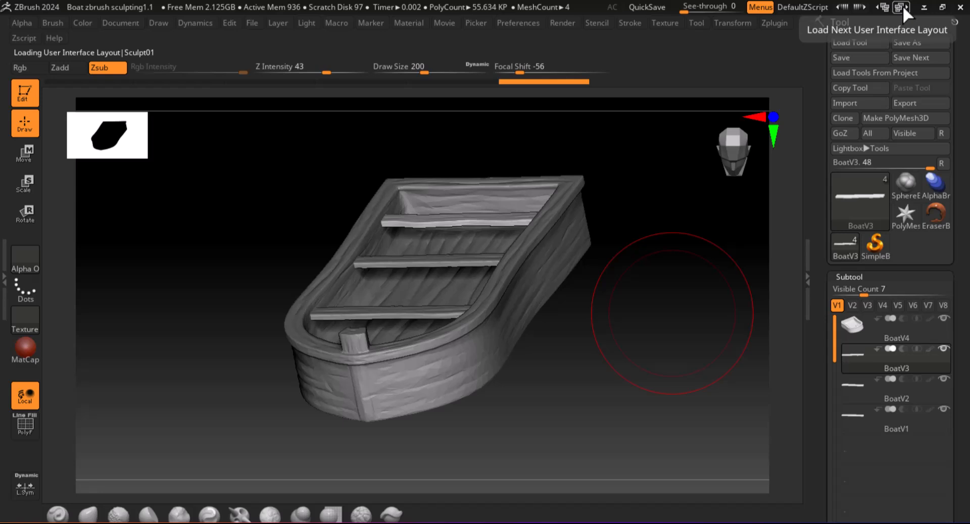
pyautogui.click(901, 7)
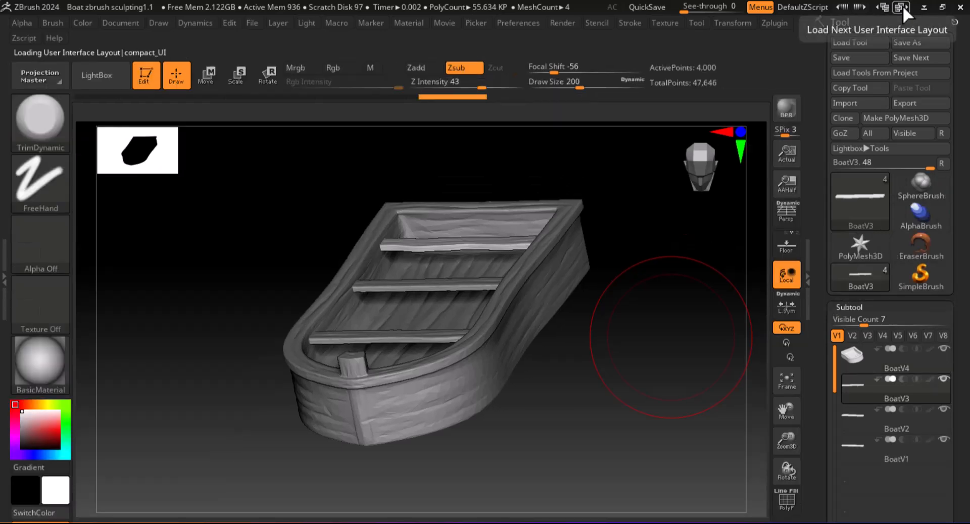
# Dock the Zplugin palette, set Decimation Master's decimation percentage to 15 and decimate the current BoatV3 subtool.
pyautogui.click(775, 24)
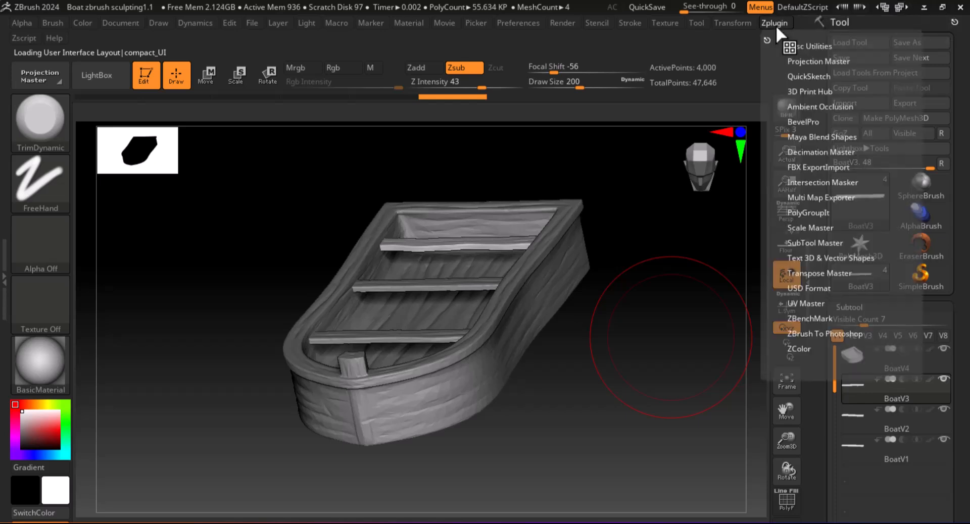
pyautogui.moveTo(769, 37); pyautogui.dragTo(150, 235)
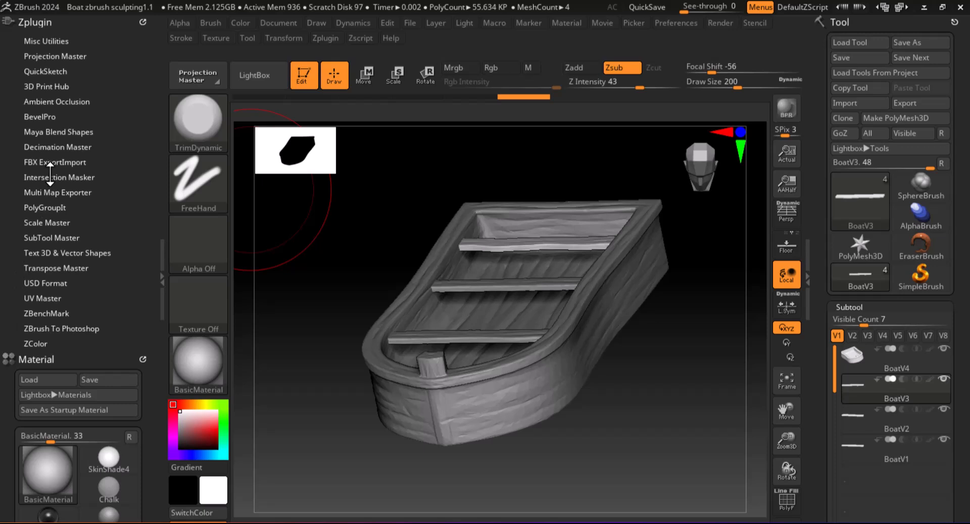
pyautogui.click(52, 147)
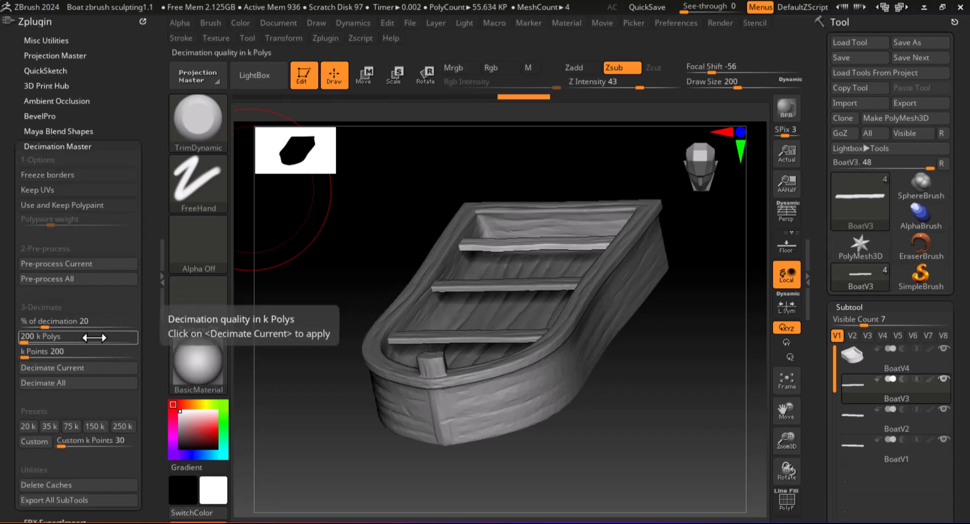
pyautogui.moveTo(45, 326); pyautogui.dragTo(38, 328)
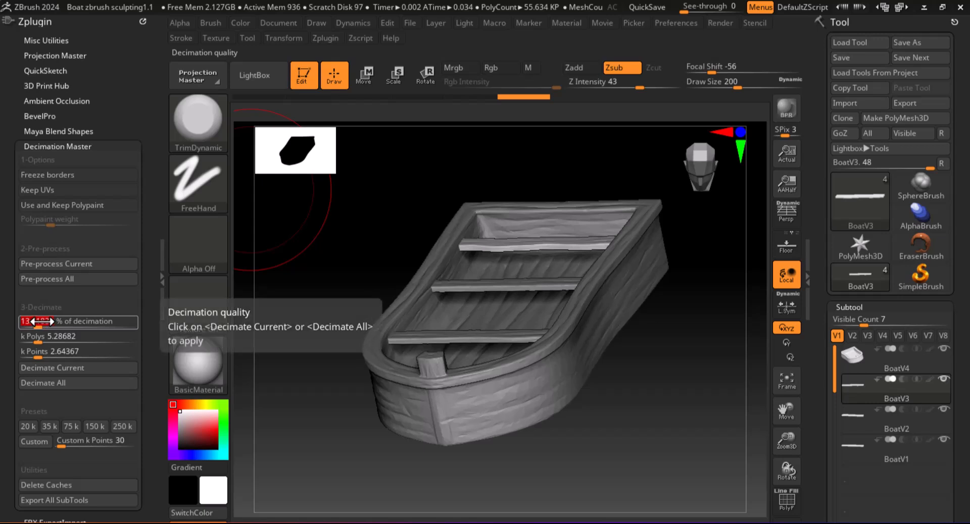
pyautogui.write('15')
pyautogui.press('Return')
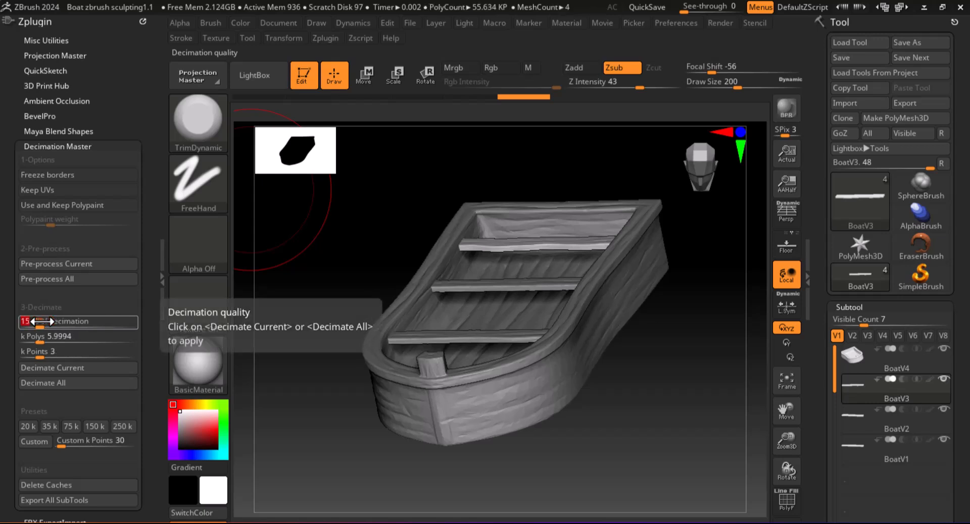
pyautogui.click(42, 368)
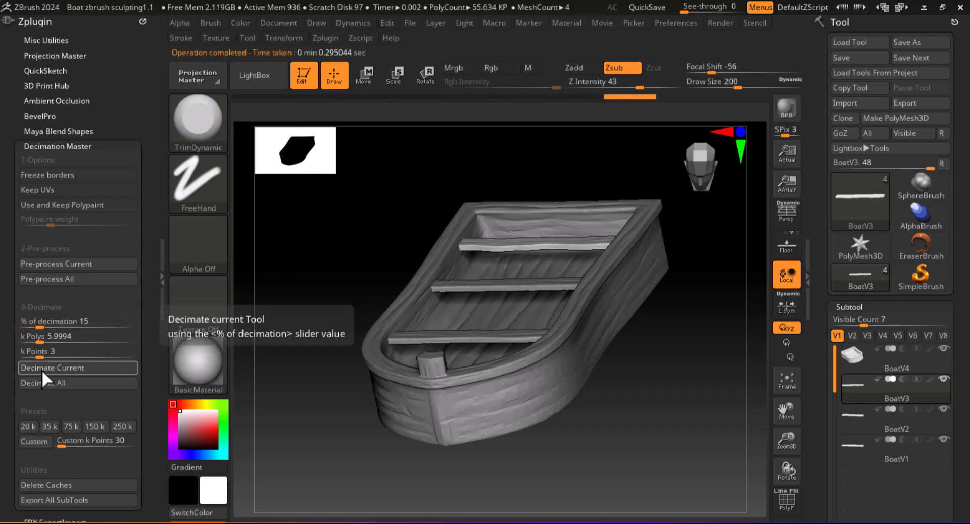
# Check the BoatV3 subtool's point count and return to the compact_UI_brush_materials layout without the docked Zplugin palette.
pyautogui.moveTo(852, 388)
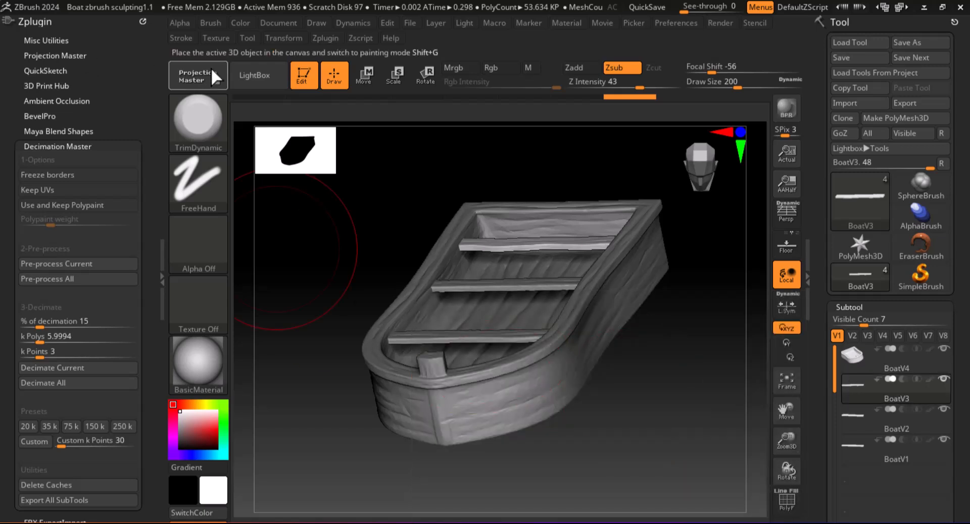
pyautogui.click(904, 8)
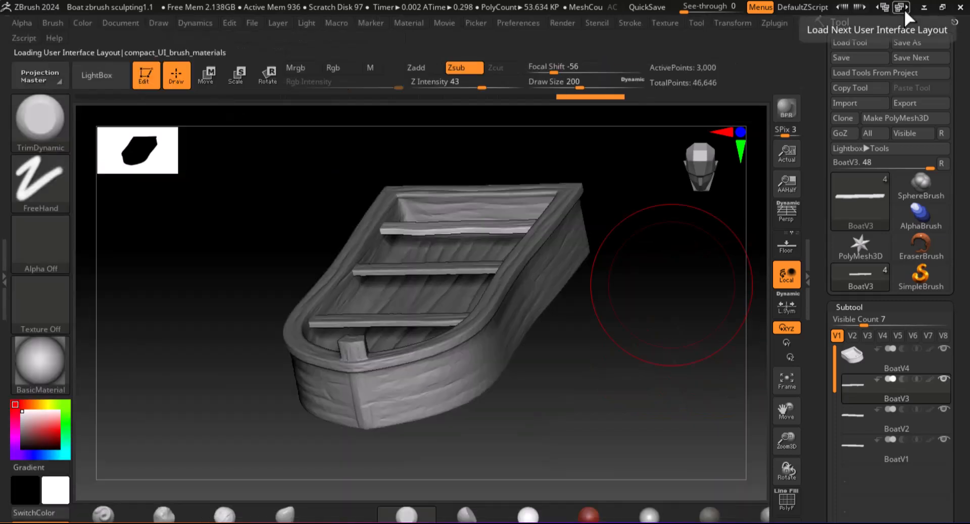
pyautogui.click(904, 8)
pyautogui.click(883, 7)
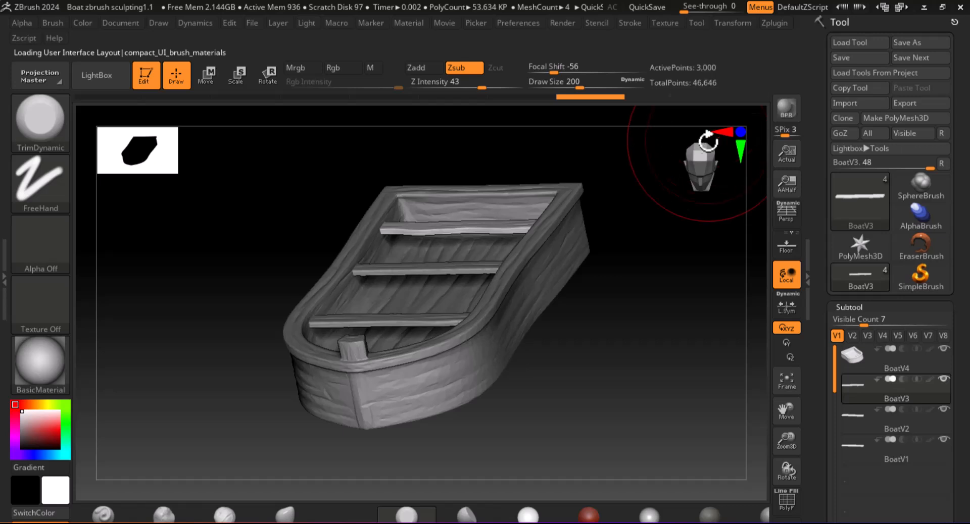
# Display the BoatV3 plank's polyframe, dock the Zplugin palette and decimate the plank to 10% with Decimation Master.
pyautogui.moveTo(687, 338); pyautogui.dragTo(669, 459)
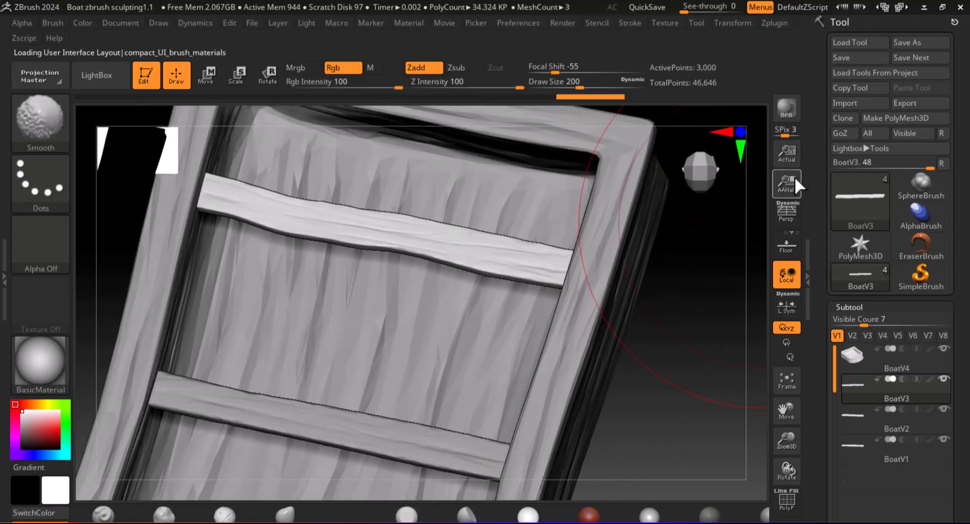
pyautogui.hotkey('shift', 'f')
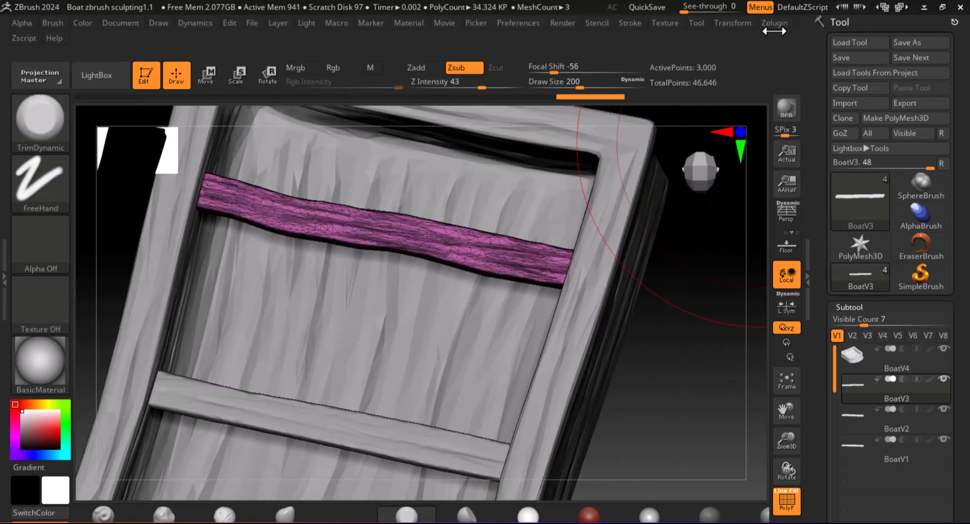
pyautogui.click(771, 24)
pyautogui.click(766, 38)
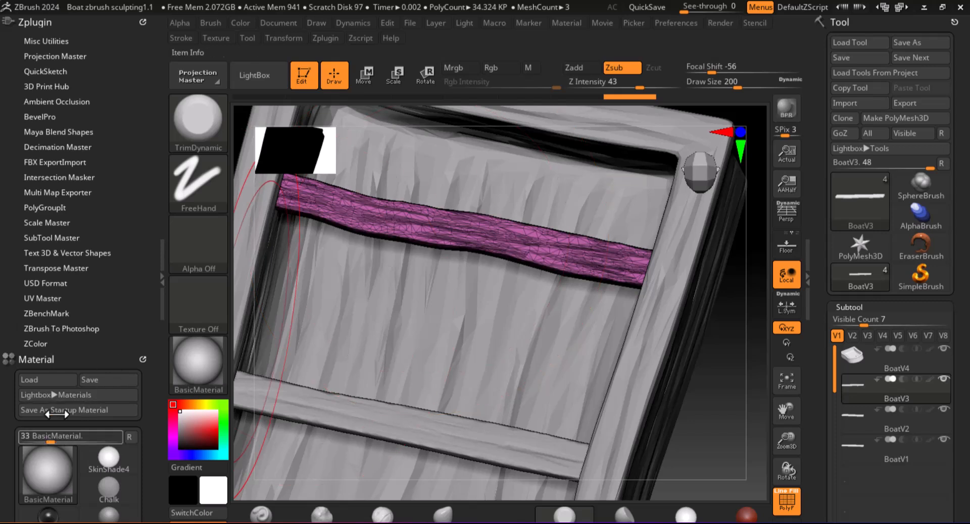
pyautogui.click(51, 147)
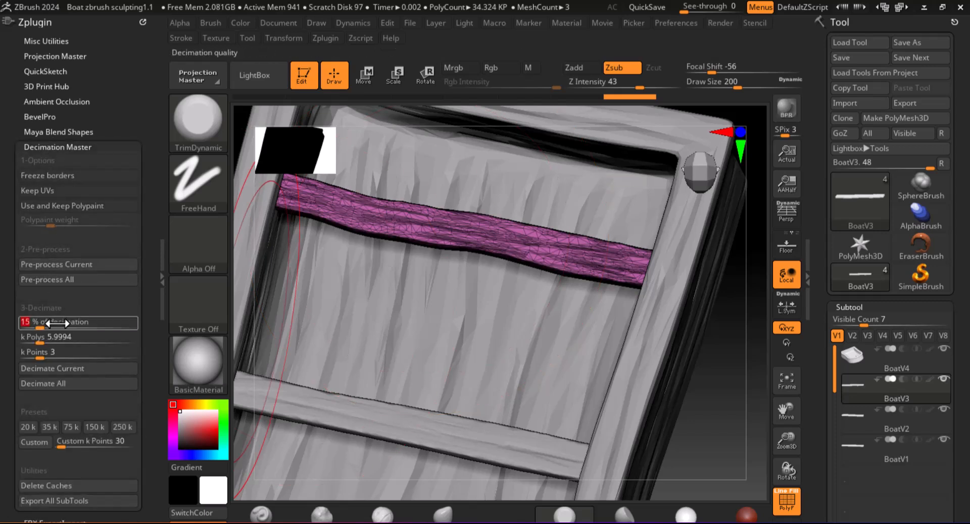
pyautogui.press('Return')
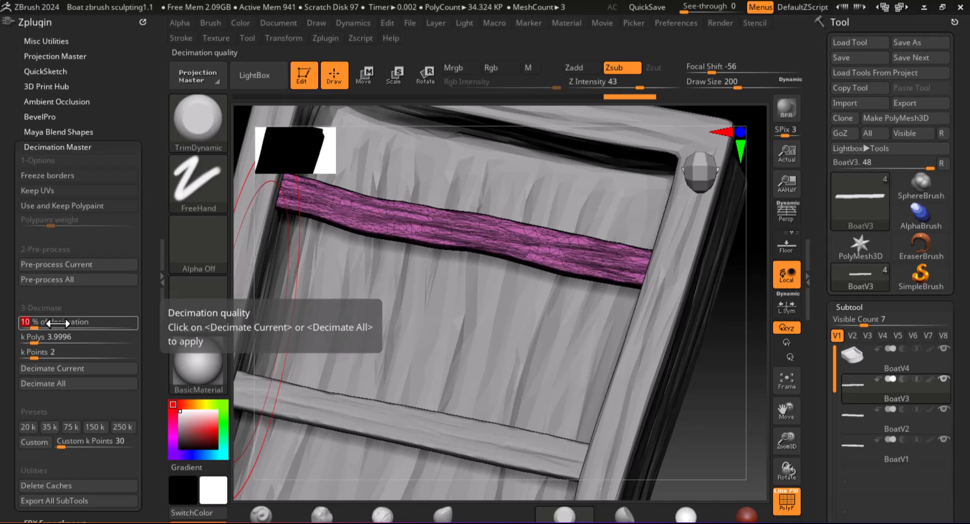
pyautogui.click(60, 373)
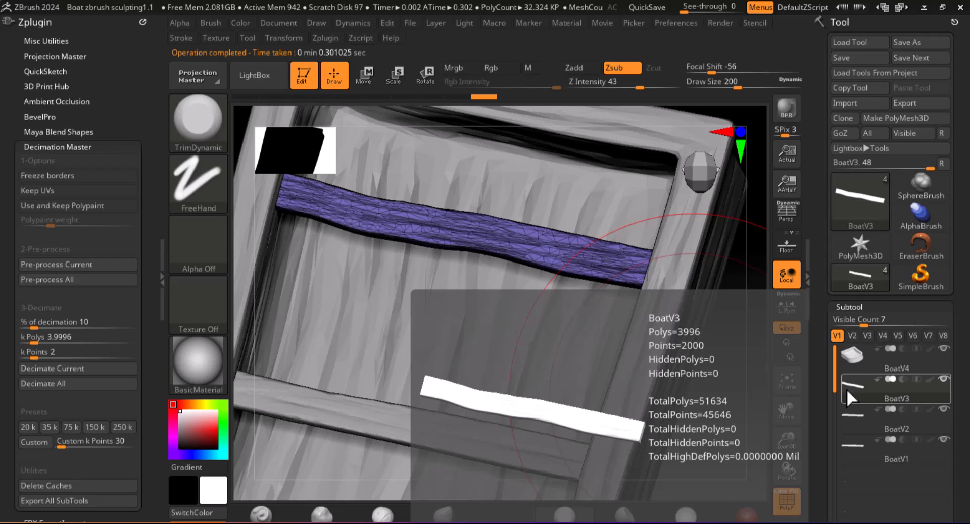
# Decimate the BoatV3 plank to 5% and frame the whole boat to inspect it.
pyautogui.click(49, 322)
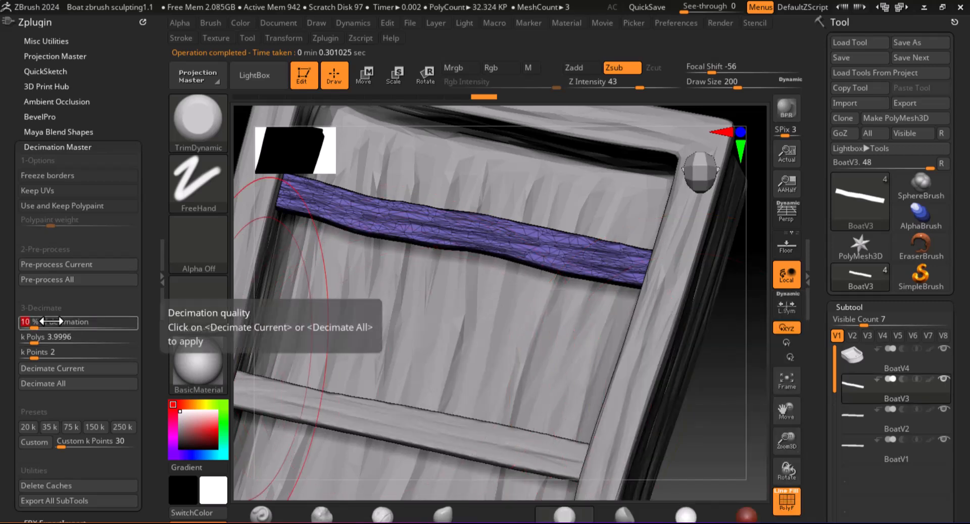
pyautogui.write('5')
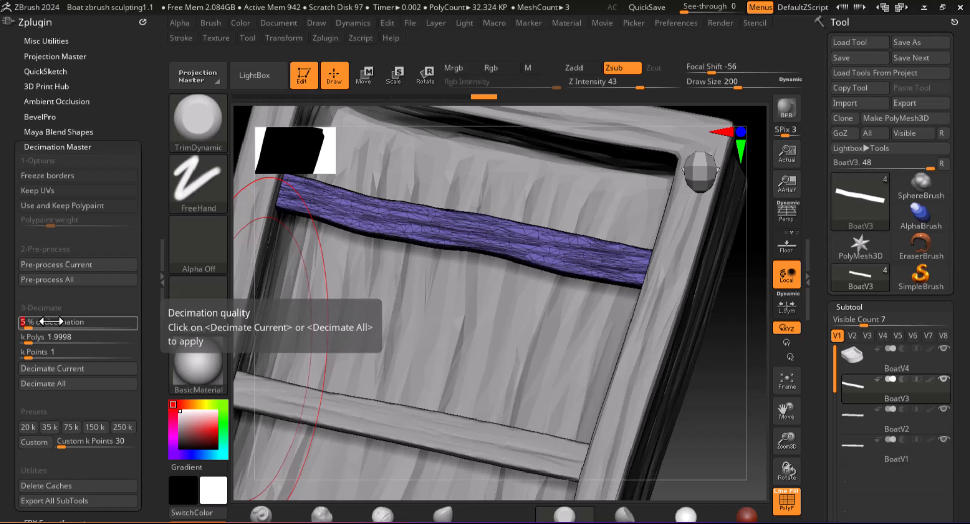
pyautogui.click(57, 371)
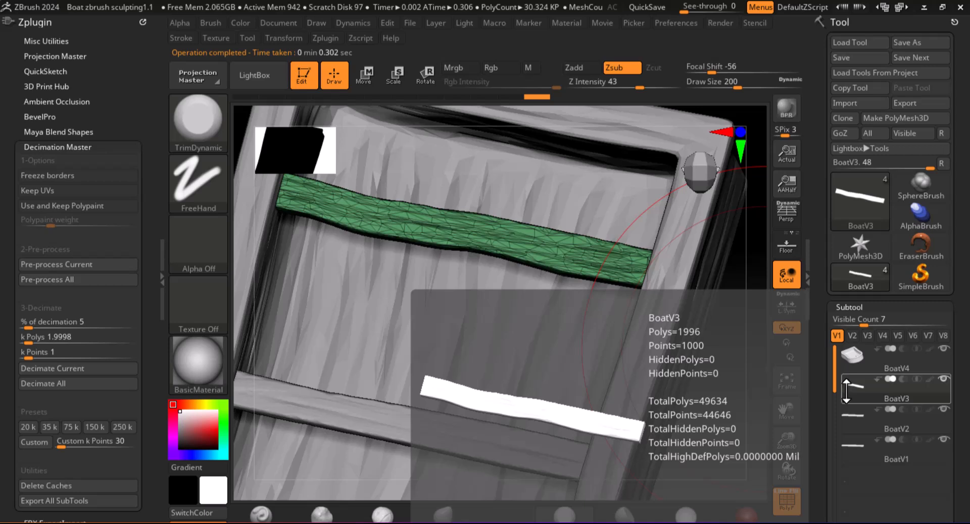
pyautogui.click(787, 379)
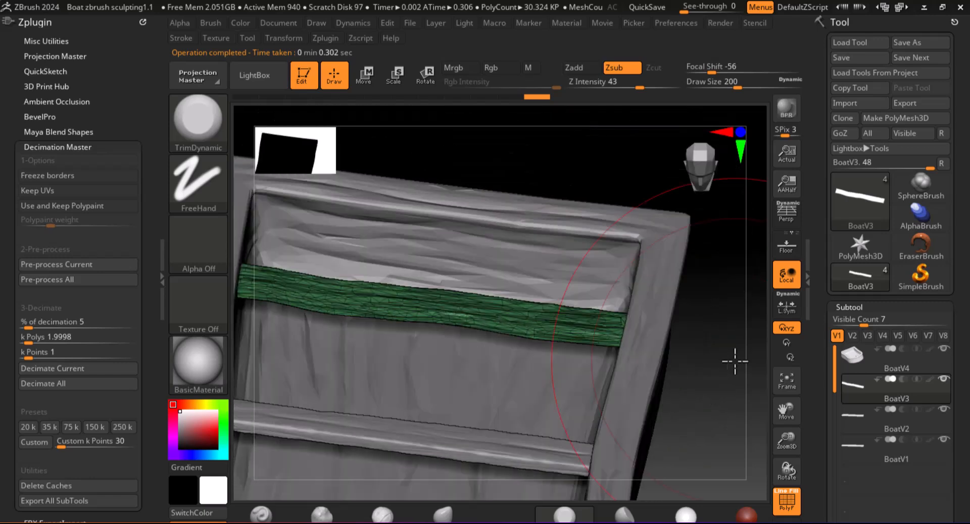
pyautogui.press('f')
pyautogui.press('f')
pyautogui.moveTo(736, 397)
pyautogui.mouseDown()
pyautogui.moveTo(727, 405)
pyautogui.moveTo(737, 405)
pyautogui.mouseUp()
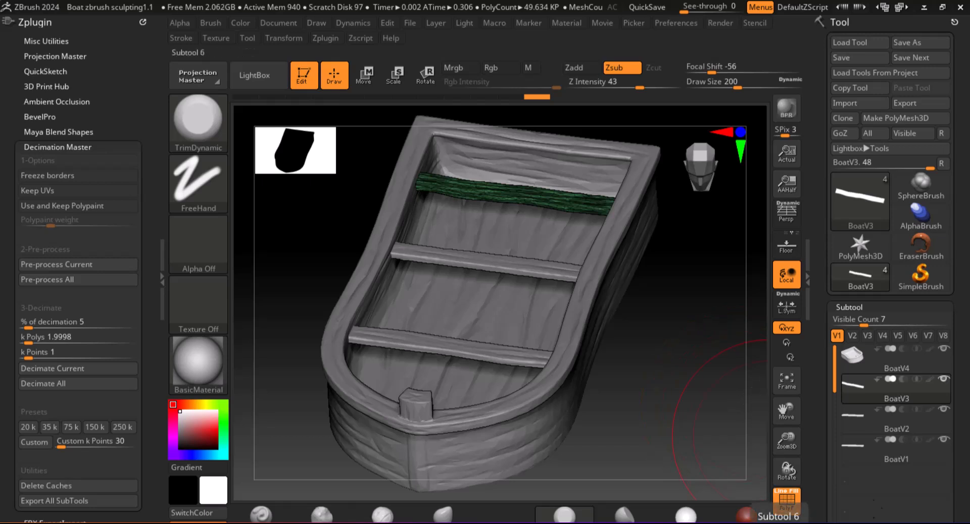
# Select the BoatV2 plank, apply Decimation Master's 20 k preset, pre-process it and decimate it at 5%.
pyautogui.click(859, 430)
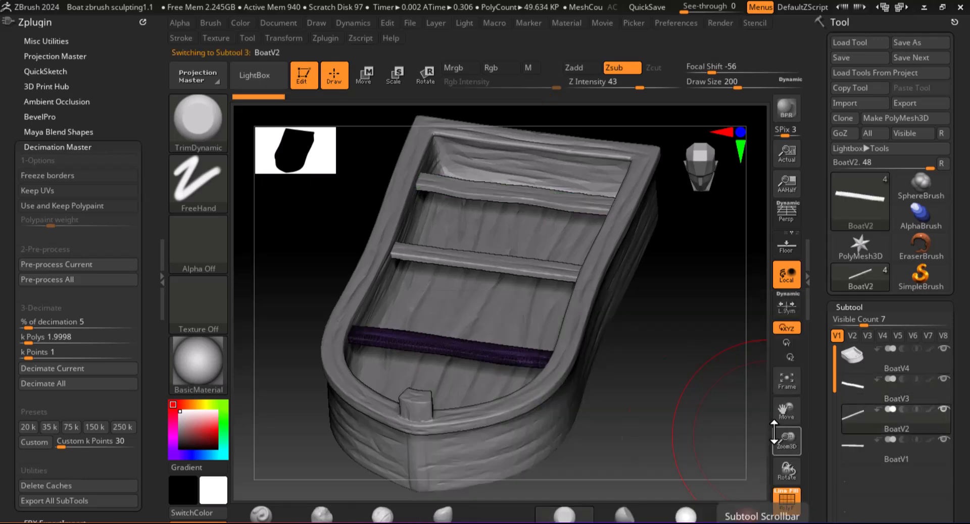
pyautogui.click(31, 429)
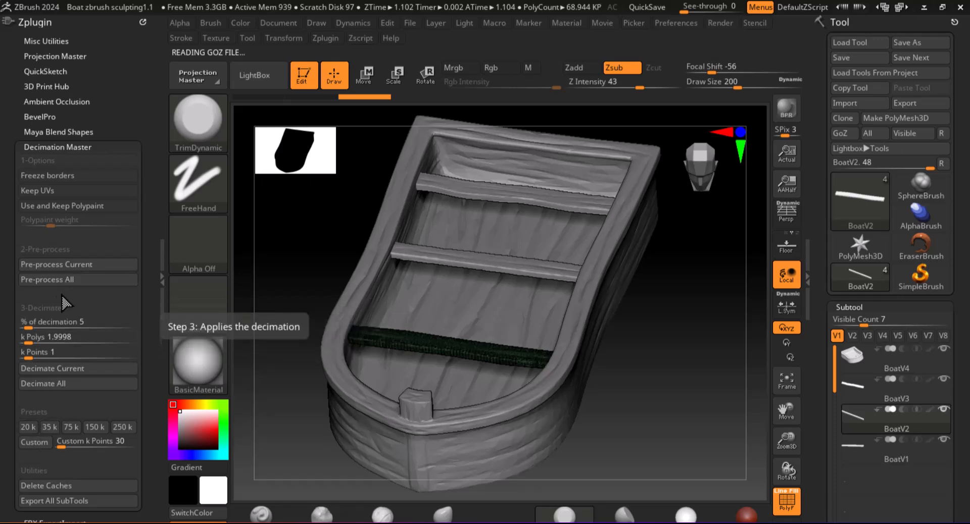
pyautogui.click(53, 265)
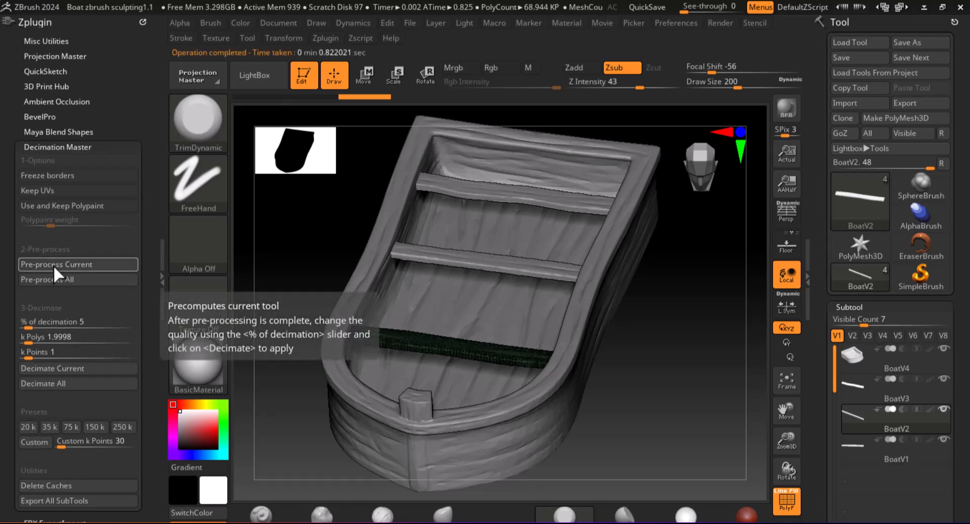
pyautogui.click(37, 371)
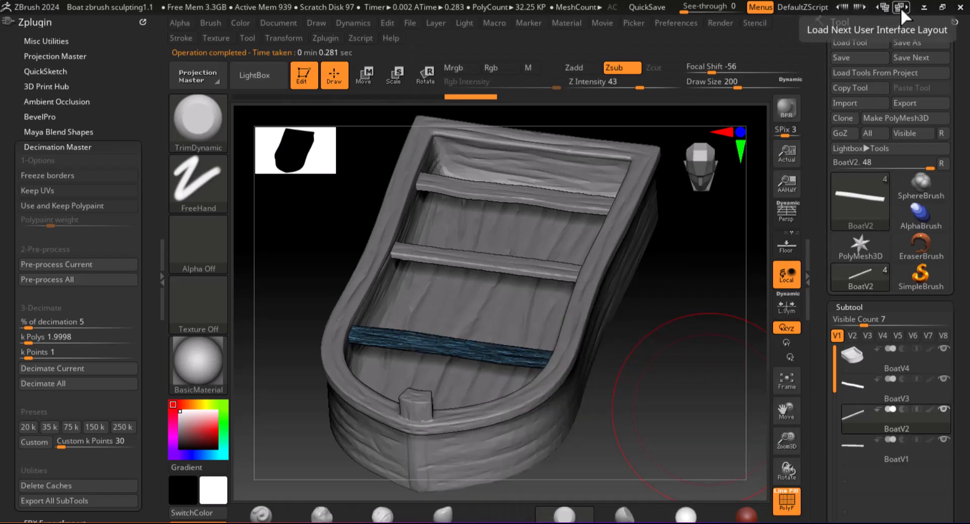
# Cycle through the interface layouts to compact_UI, removing the docked Zplugin palette and showing the active points counter.
pyautogui.click(901, 7)
pyautogui.click(900, 6)
pyautogui.click(900, 7)
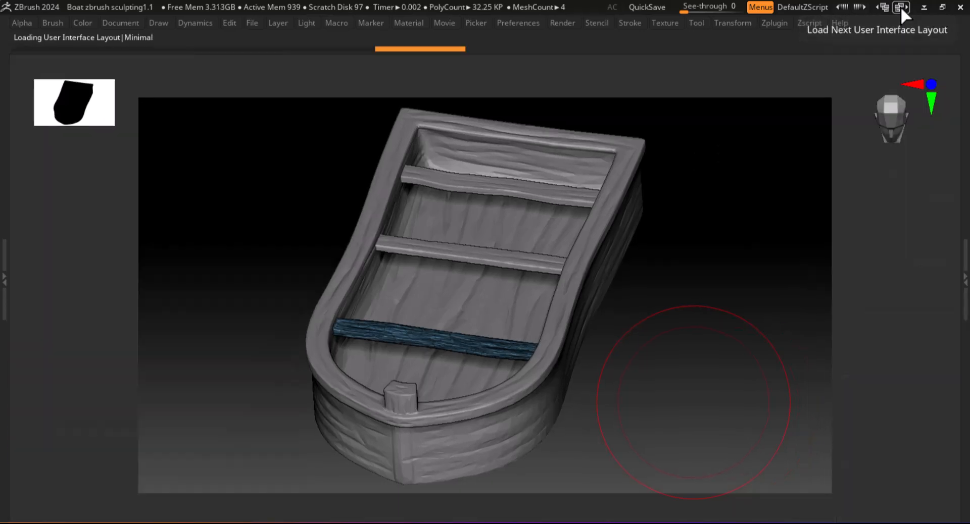
pyautogui.click(901, 7)
pyautogui.click(900, 7)
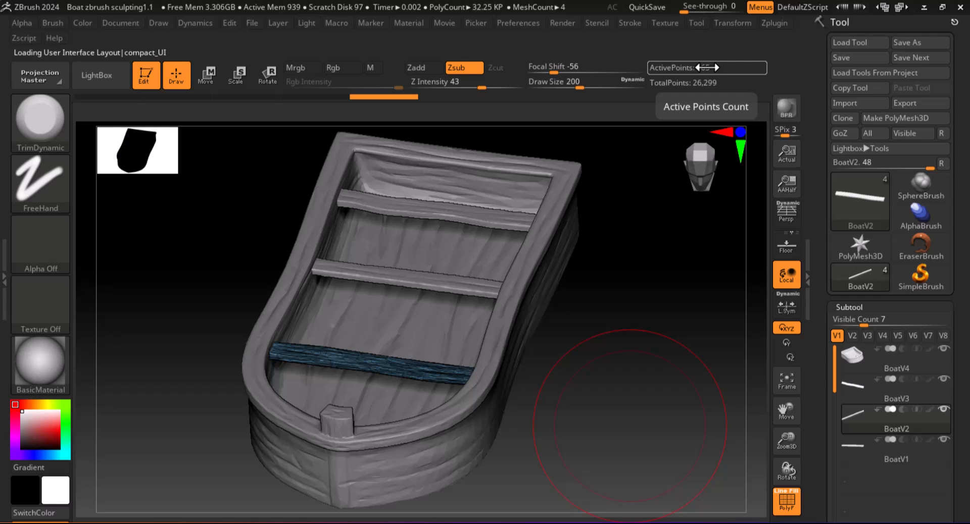
# Select the BoatV1 plank, dock the Zplugin palette, apply the 20 k decimation preset, pre-process the plank and decimate it at 5%.
pyautogui.click(864, 451)
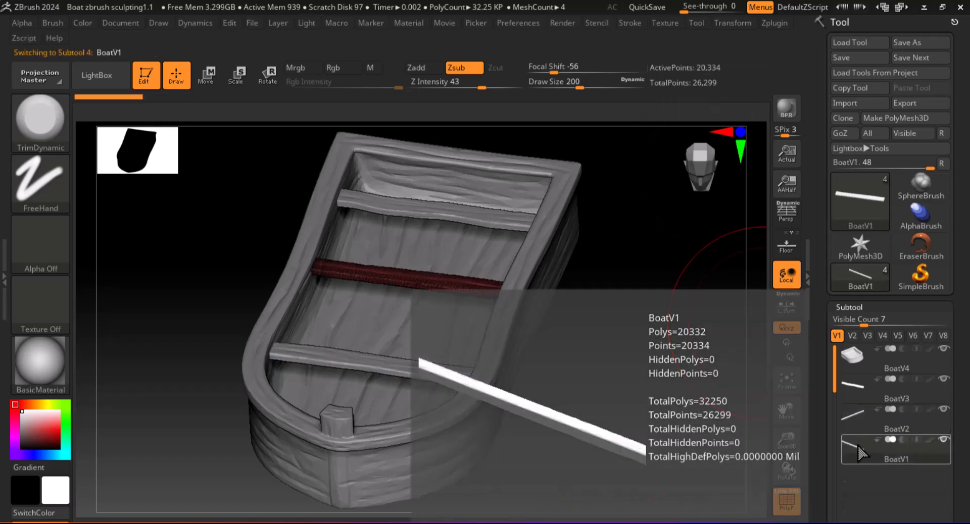
pyautogui.click(776, 23)
pyautogui.moveTo(769, 37); pyautogui.dragTo(45, 151)
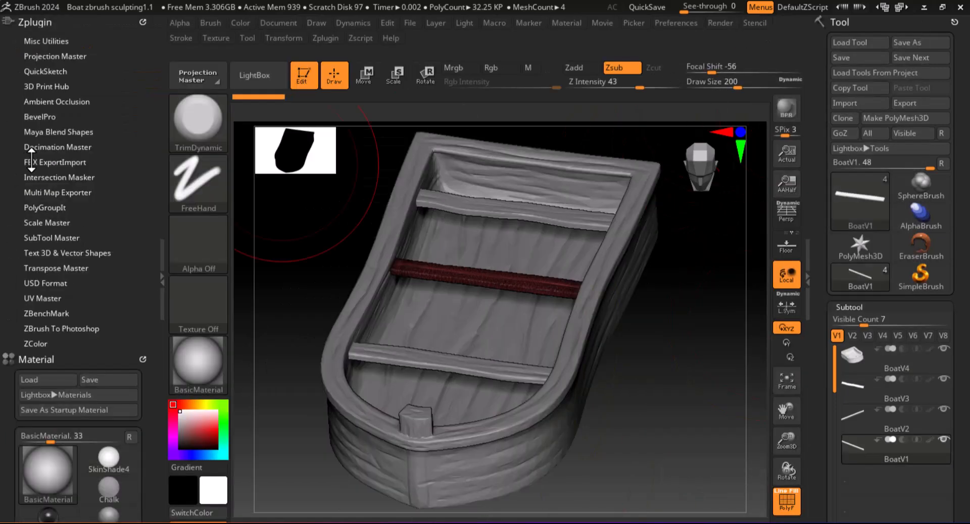
pyautogui.click(44, 147)
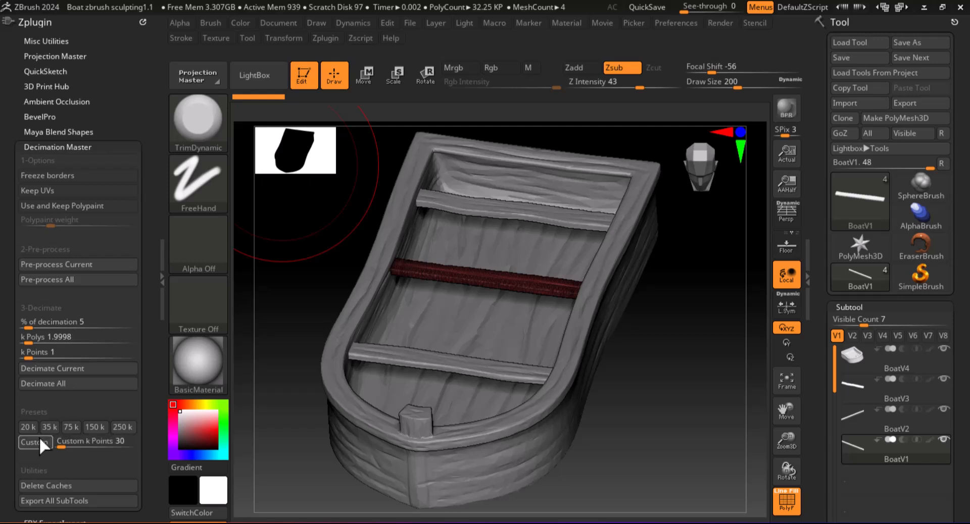
pyautogui.click(28, 426)
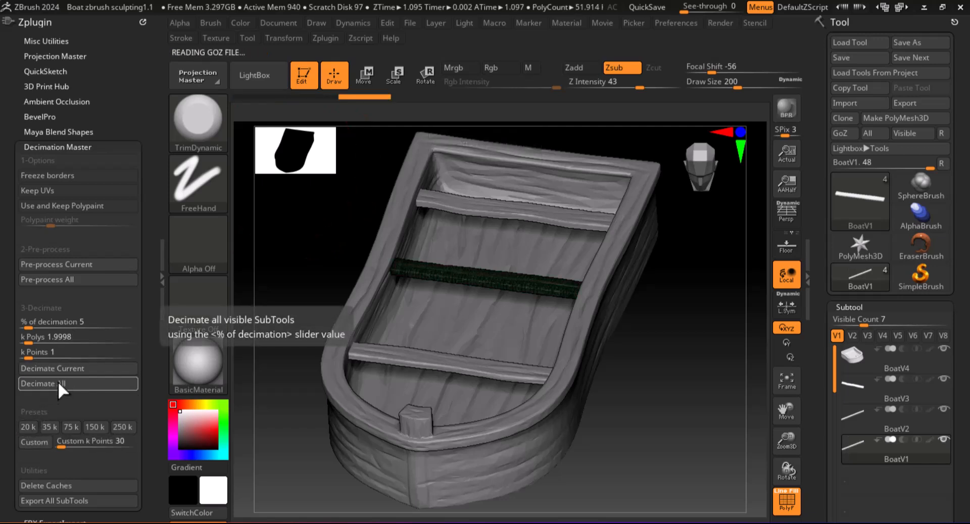
pyautogui.click(60, 268)
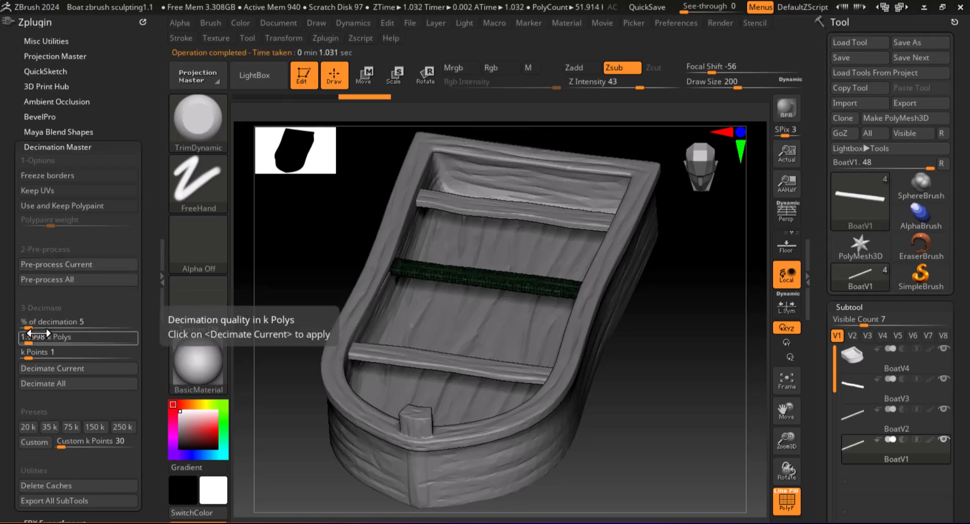
pyautogui.click(46, 369)
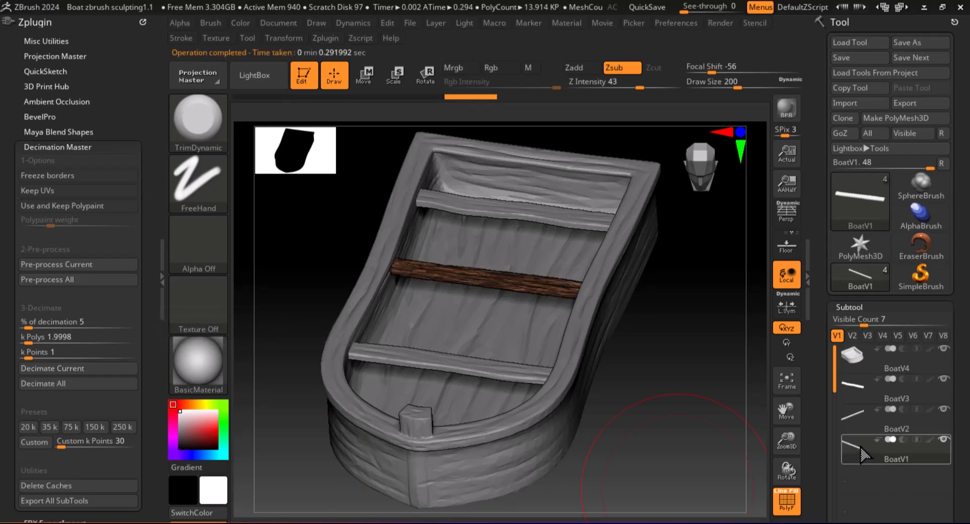
pyautogui.moveTo(863, 455)
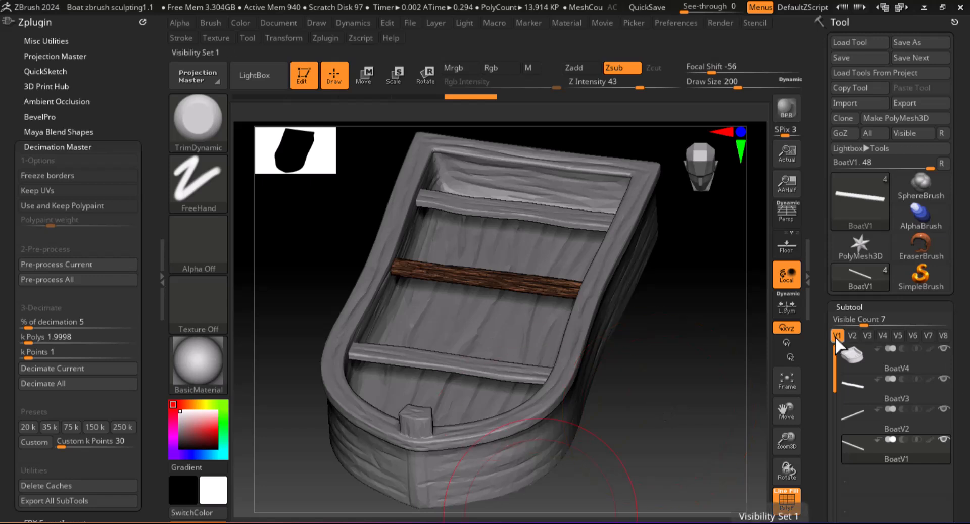
# Unwrap the BoatV4 hull with UV Master using Symmetry, then flatten its UVs for inspection and unflatten the model.
pyautogui.moveTo(720, 430); pyautogui.dragTo(709, 419)
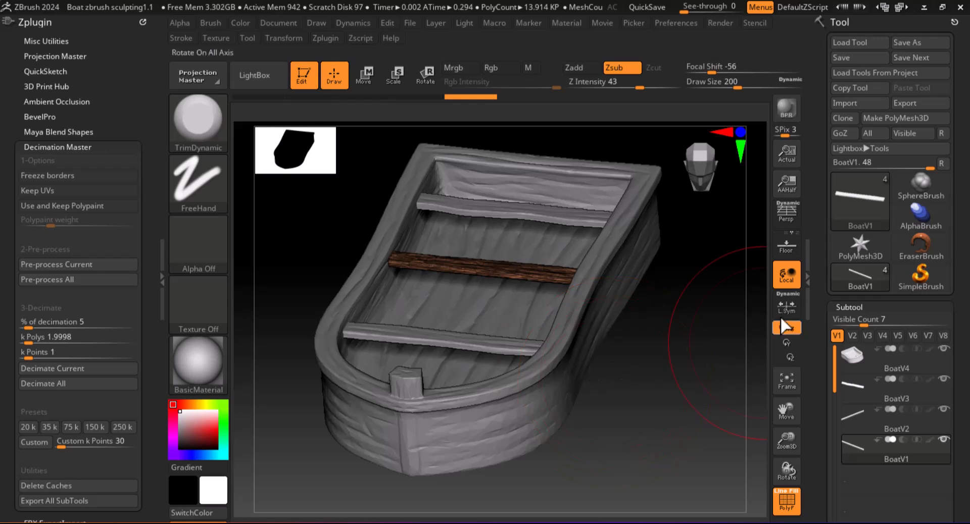
pyautogui.click(859, 350)
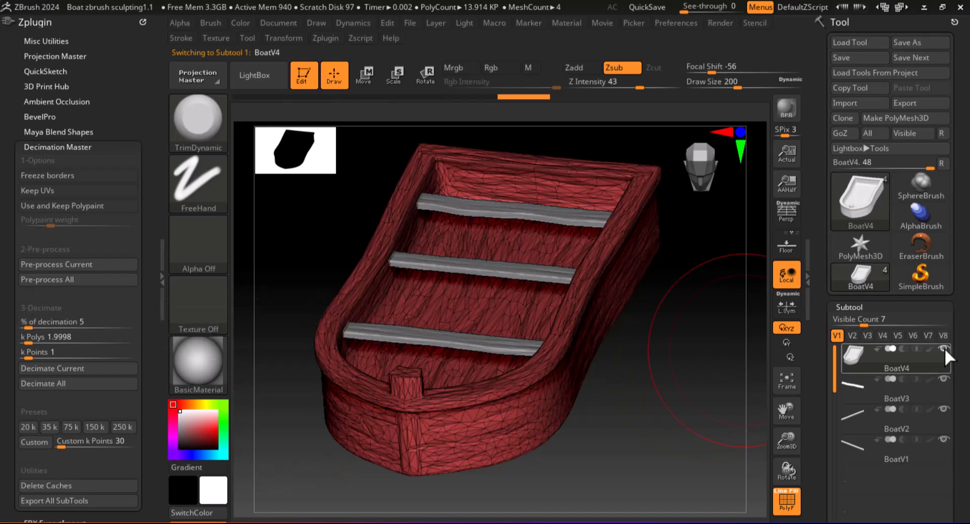
pyautogui.moveTo(857, 357)
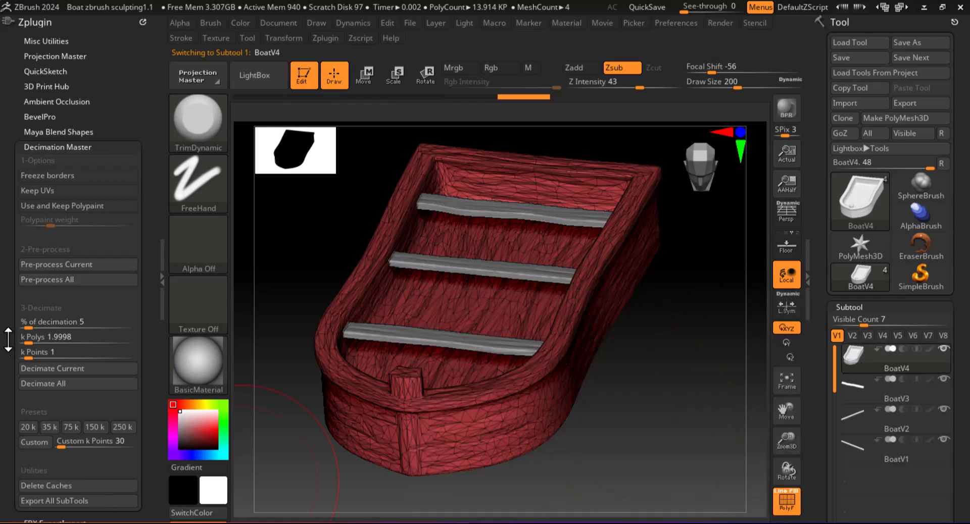
pyautogui.moveTo(5, 377); pyautogui.dragTo(4, 280)
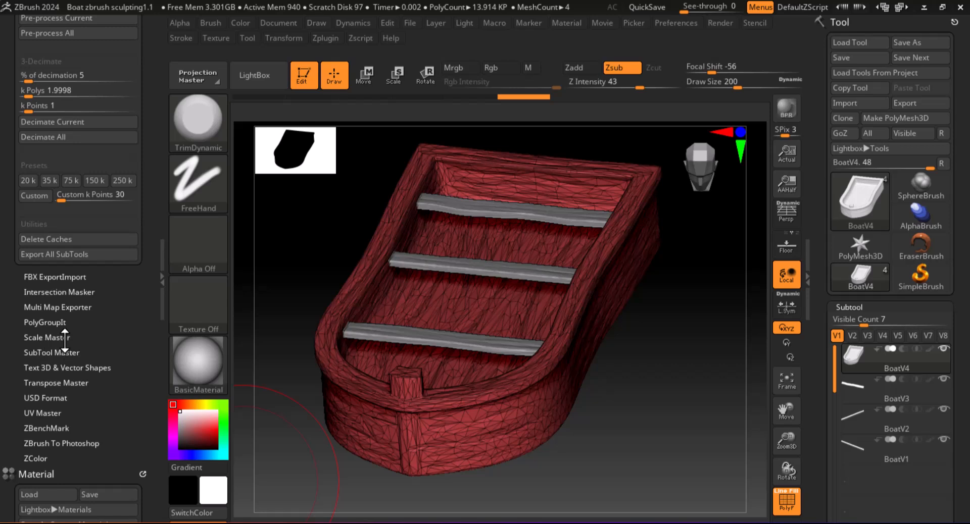
pyautogui.click(52, 413)
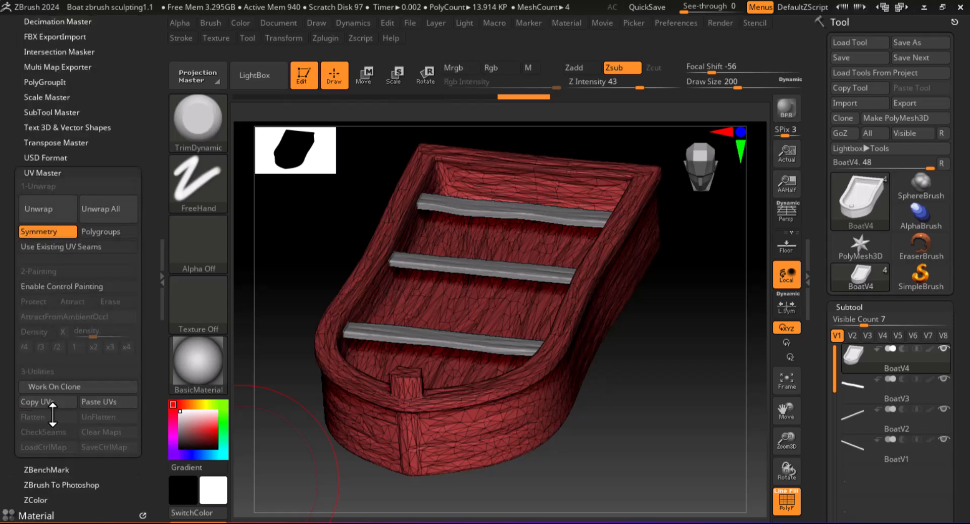
pyautogui.click(37, 212)
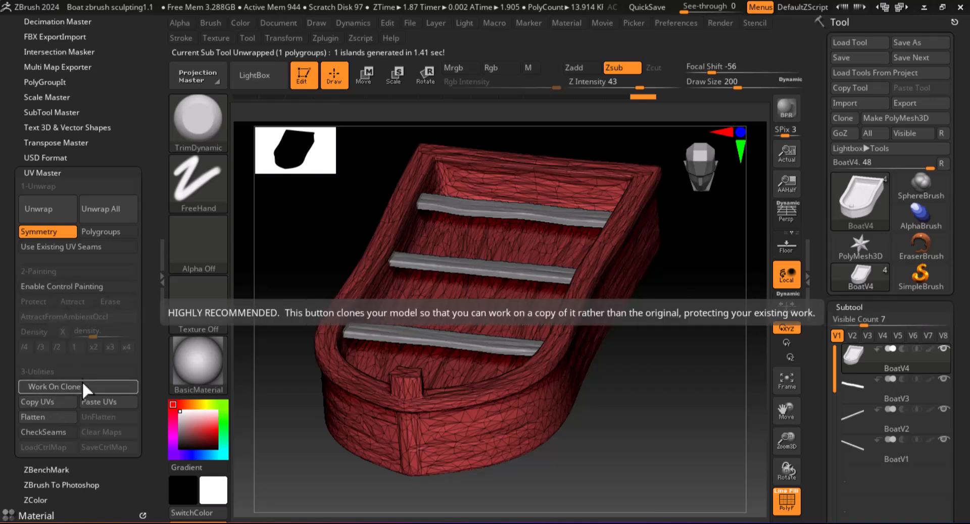
pyautogui.click(51, 418)
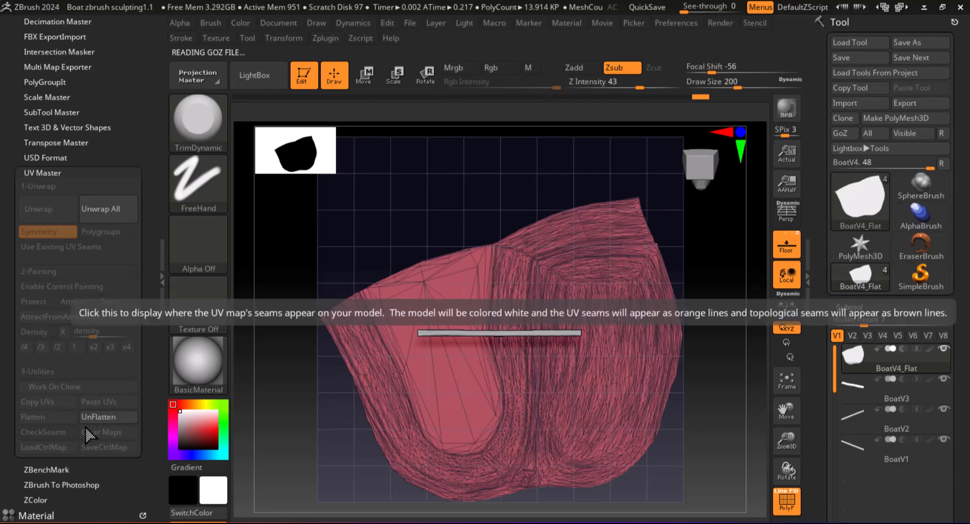
pyautogui.click(99, 419)
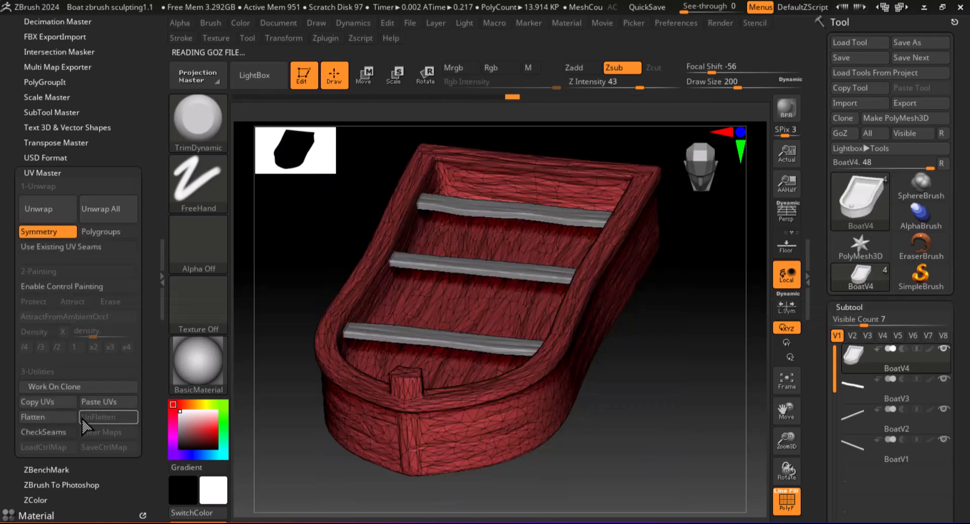
# Unwrap the BoatV3 plank with UV Master, flatten it to check the UV layout and unflatten it again.
pyautogui.click(853, 389)
pyautogui.click(37, 210)
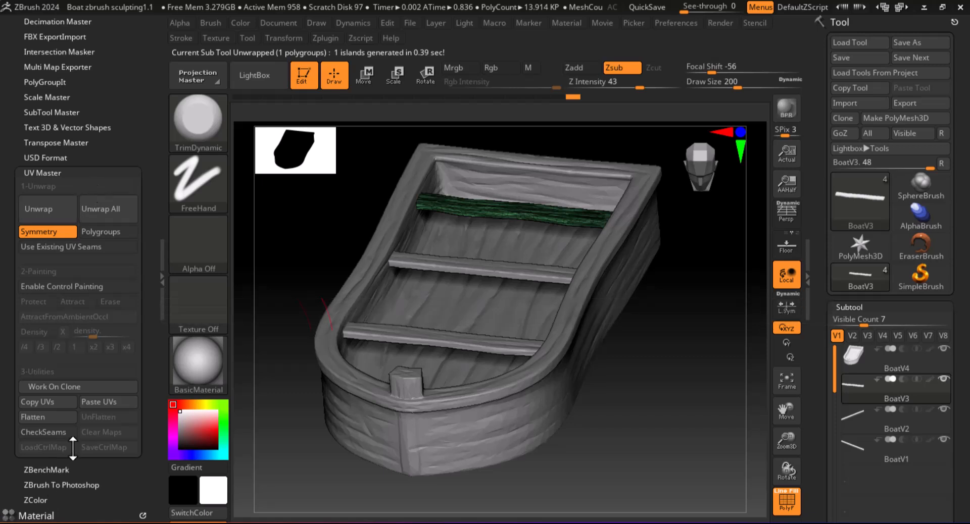
pyautogui.click(58, 415)
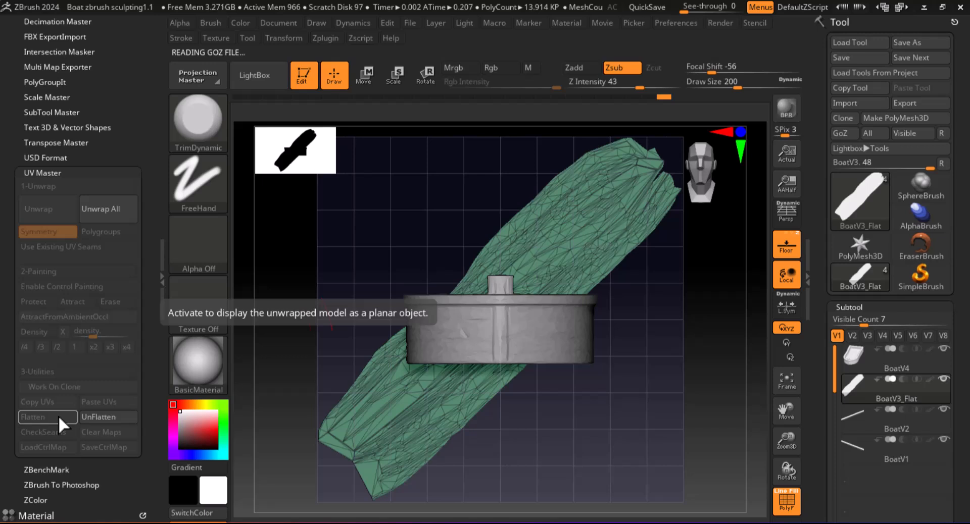
pyautogui.click(105, 418)
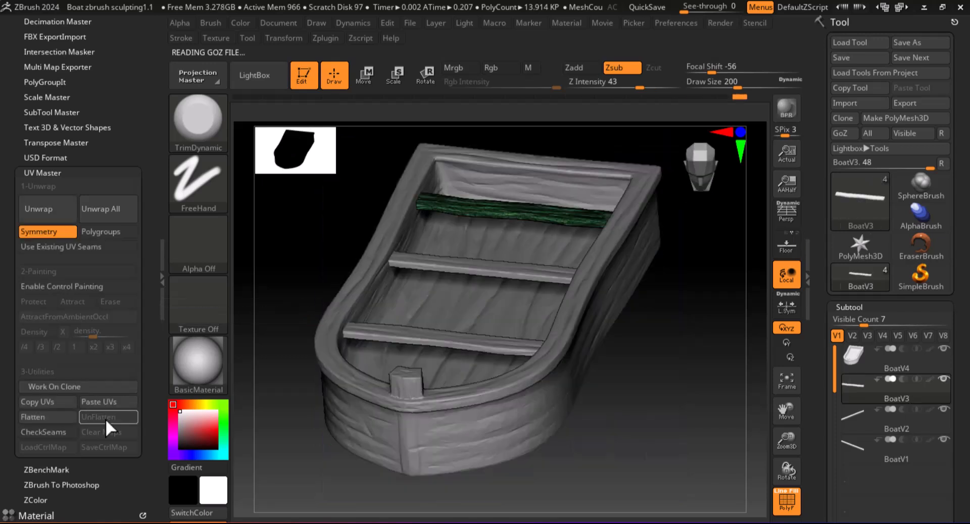
# Unwrap the BoatV2 plank with UV Master using Symmetry, flatten it to inspect the UV layout and unflatten it.
pyautogui.click(857, 420)
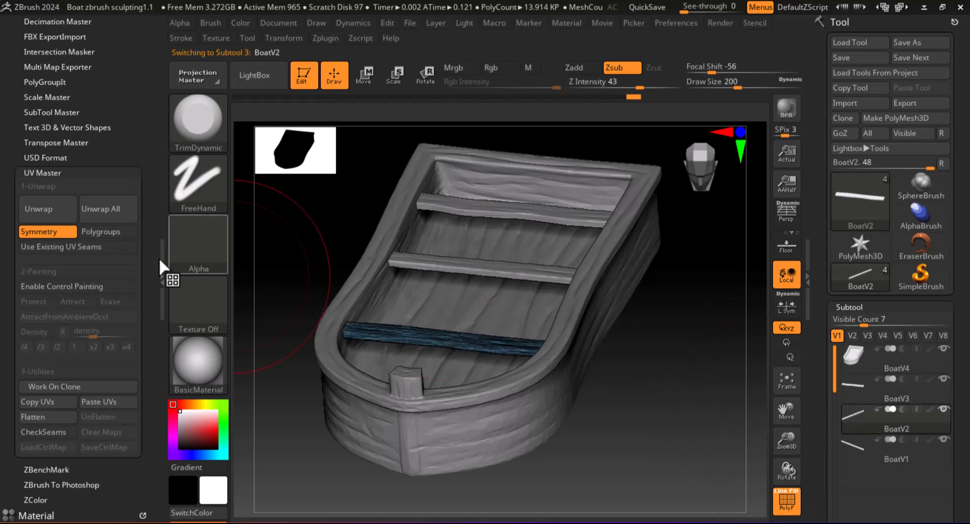
pyautogui.click(44, 213)
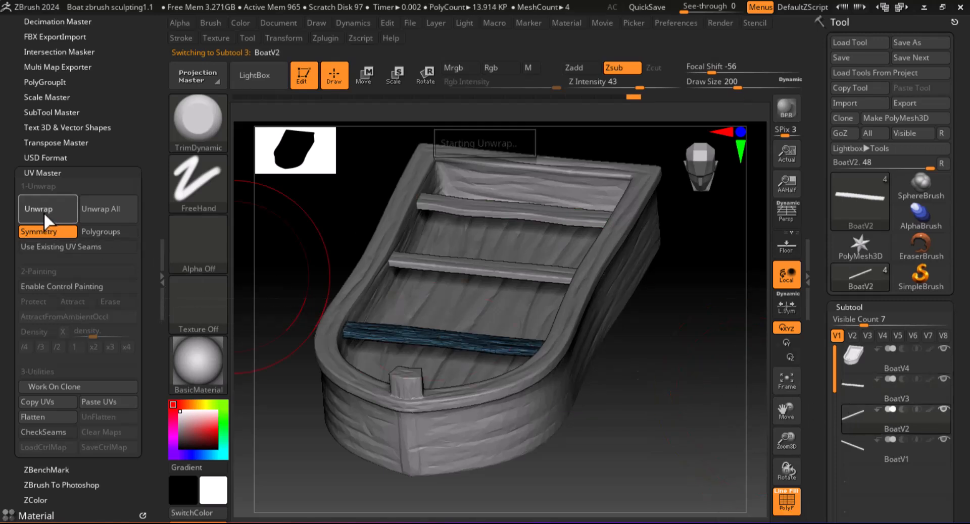
pyautogui.click(45, 418)
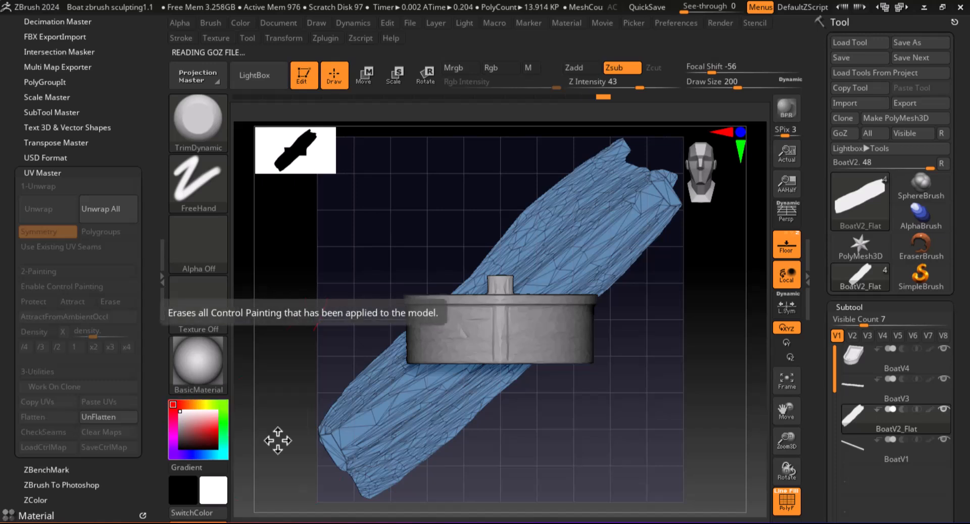
pyautogui.click(104, 417)
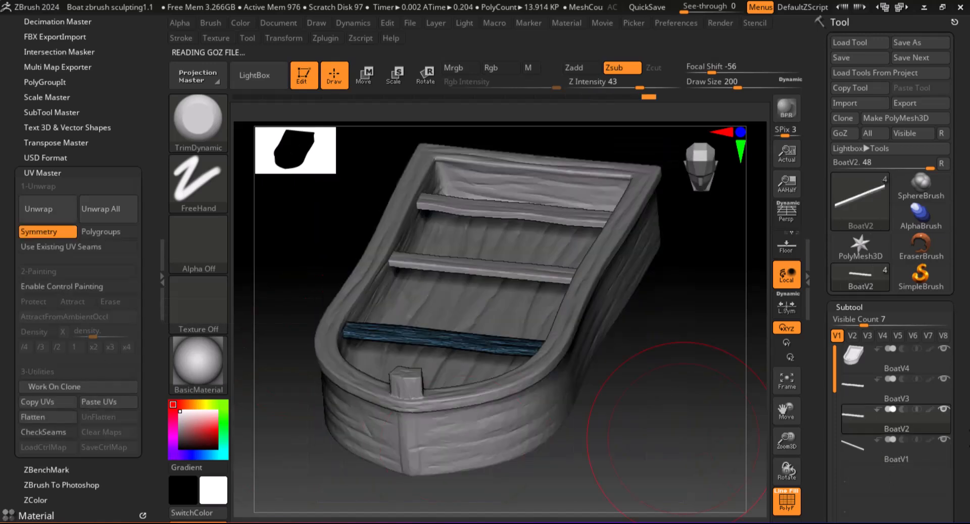
# Unwrap the BoatV1 plank with UV Master, flatten it to inspect its UVs beside the other subtools, and unflatten it.
pyautogui.click(860, 440)
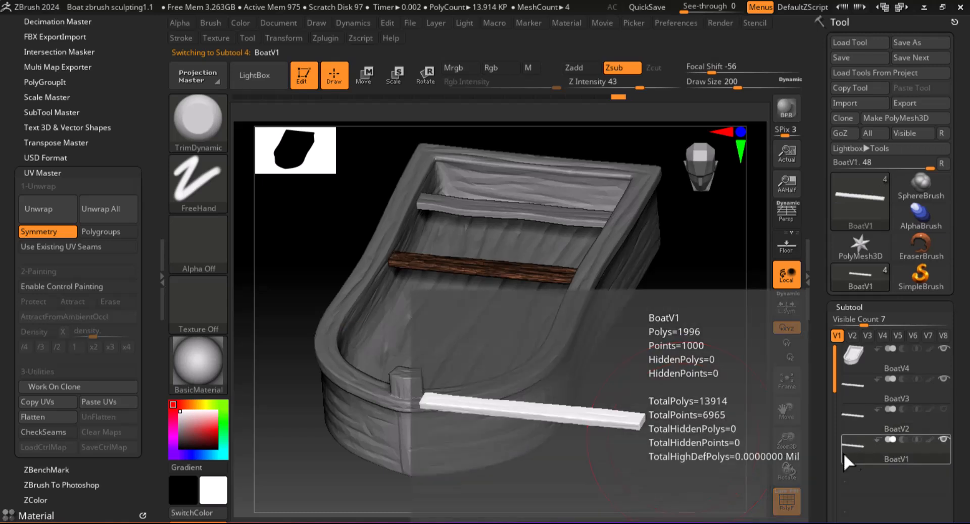
pyautogui.click(945, 409)
pyautogui.click(35, 207)
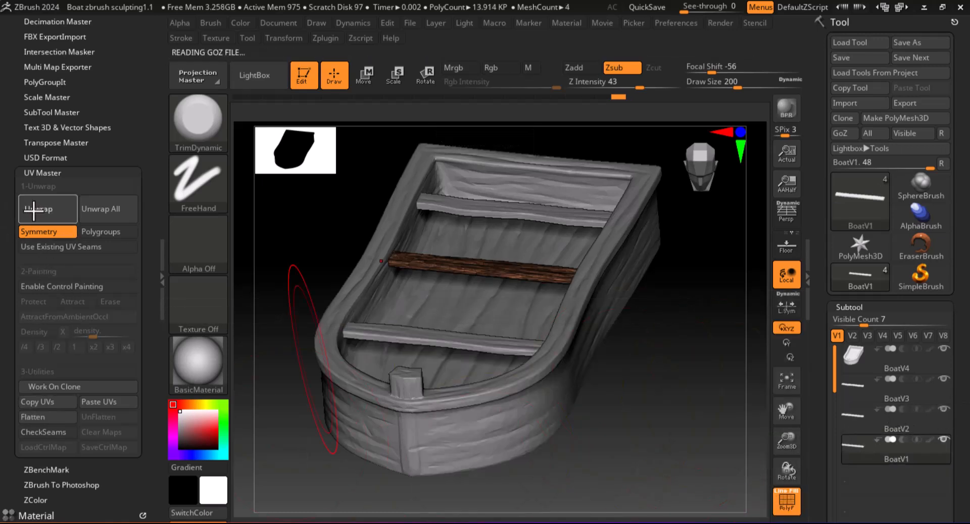
pyautogui.click(36, 419)
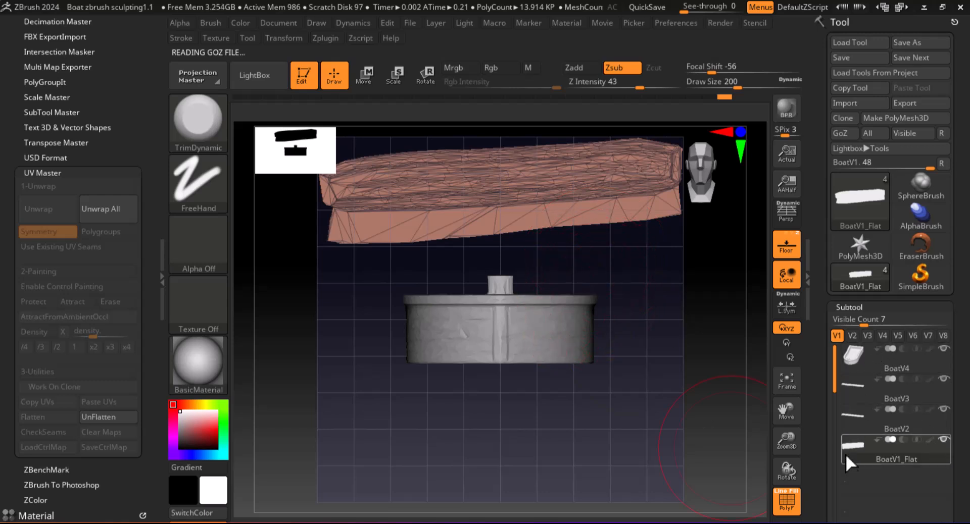
pyautogui.moveTo(849, 453)
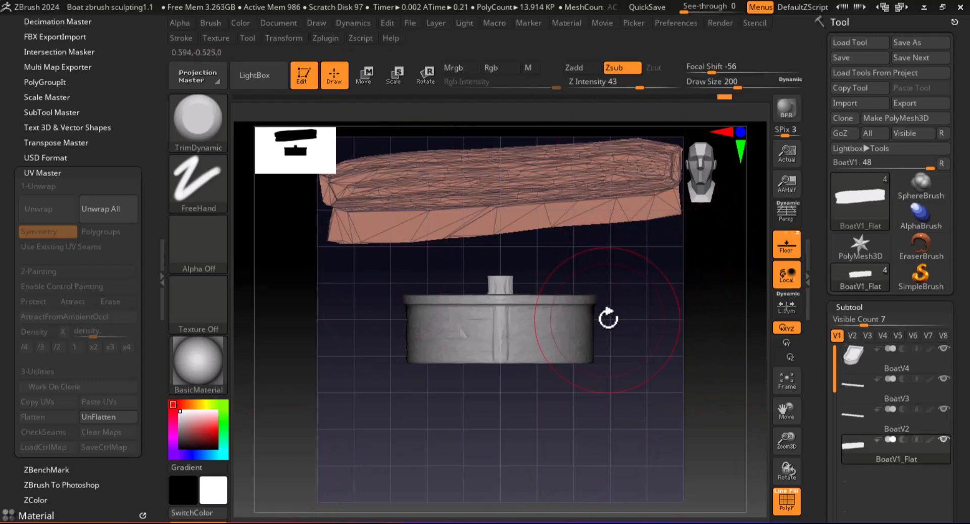
pyautogui.click(858, 359)
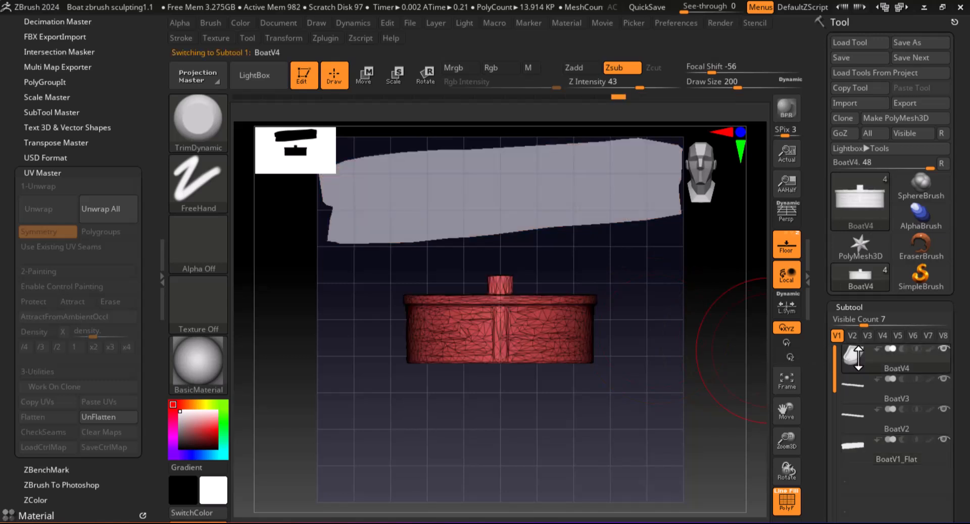
pyautogui.click(853, 385)
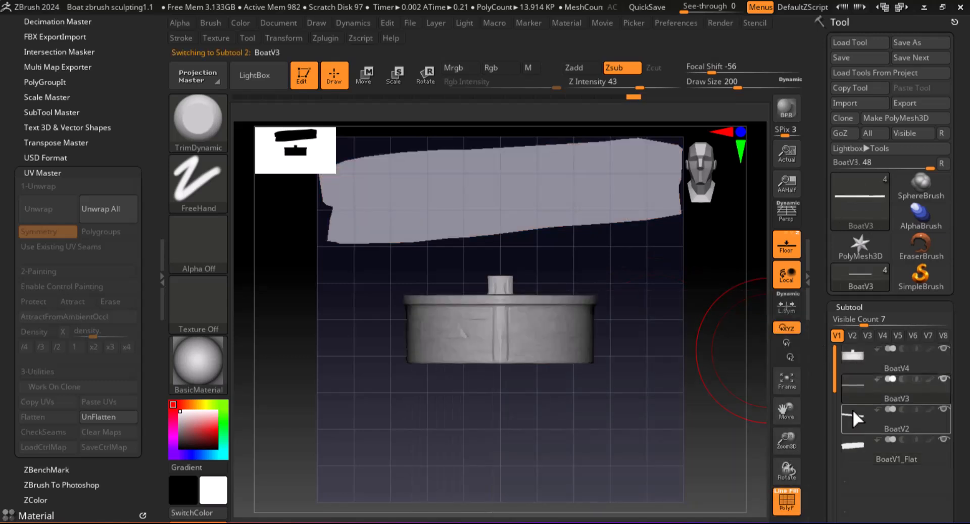
pyautogui.click(852, 445)
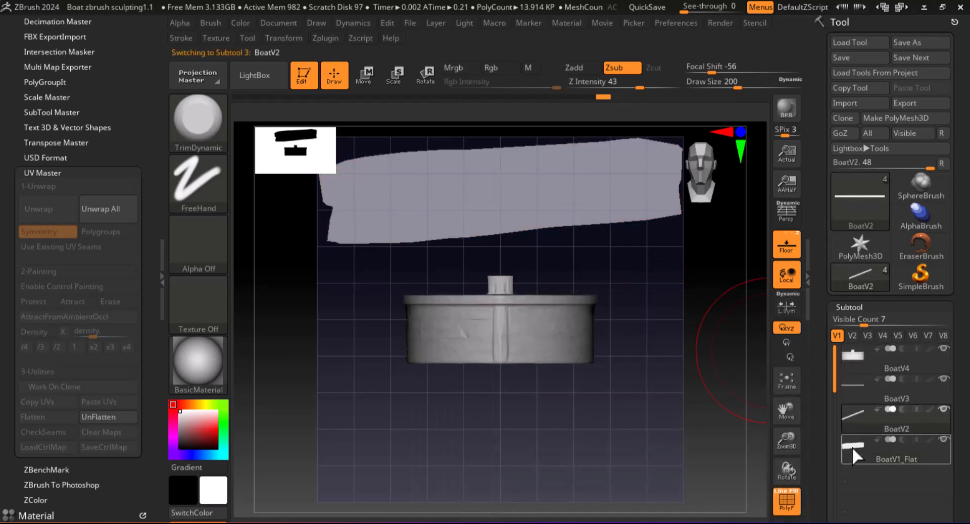
pyautogui.click(114, 422)
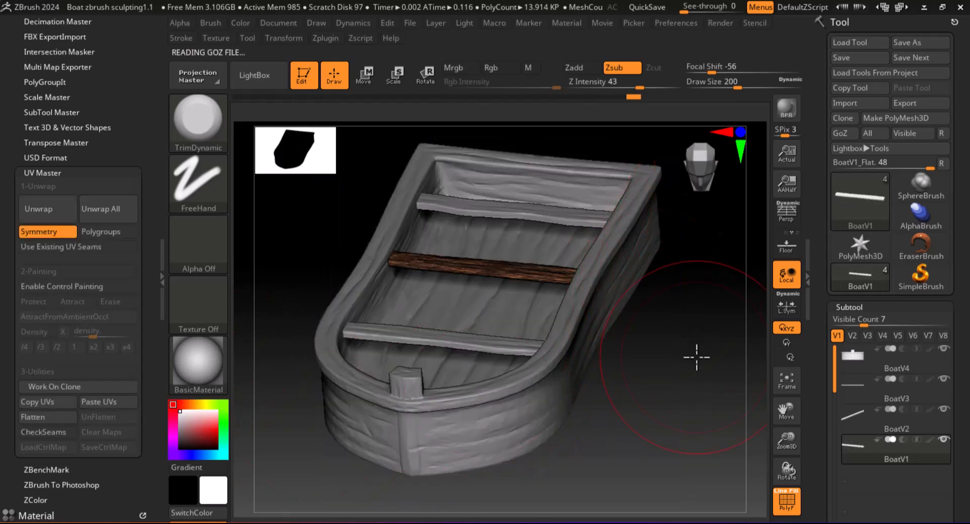
# Go through the boat's unwrapped subtools one after another, ending on the BoatV1 plank.
pyautogui.press('shift')
pyautogui.press('shift')
pyautogui.press('alt')
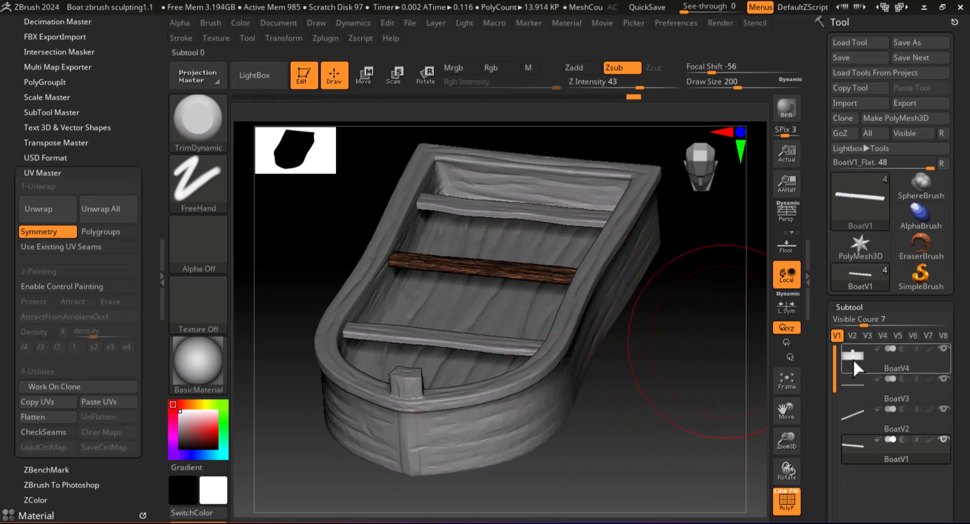
pyautogui.click(852, 388)
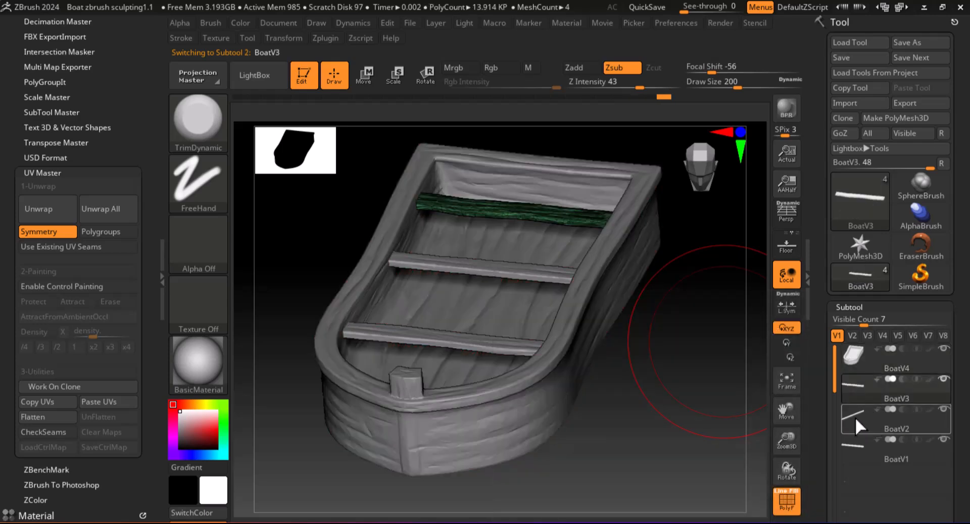
pyautogui.click(859, 447)
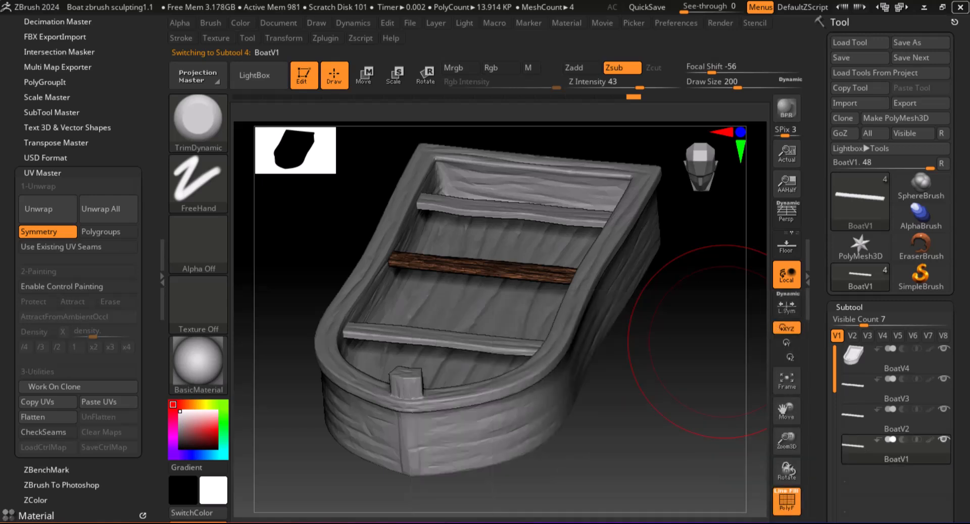
# Save the tool in the 3.Boat folder as BoatV4 low poly unwrap.
pyautogui.click(922, 43)
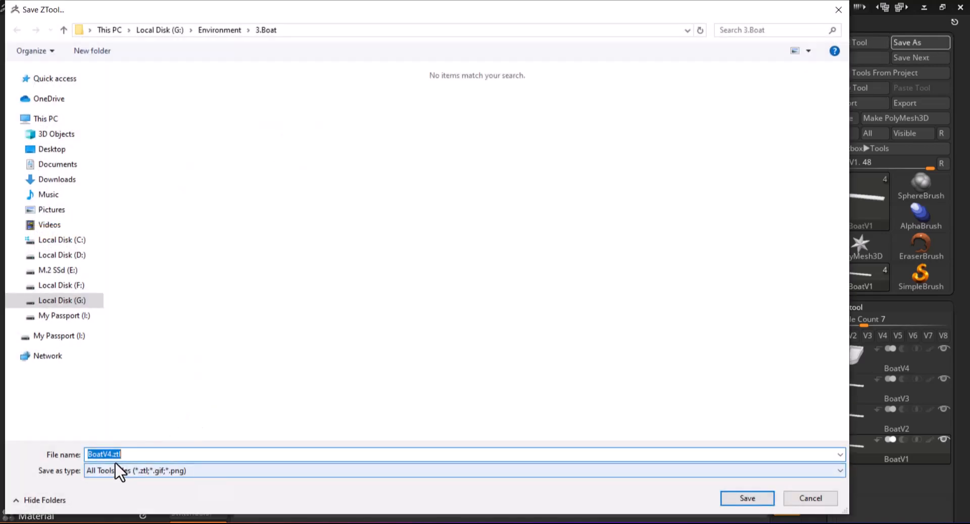
pyautogui.click(112, 454)
pyautogui.write('low poly unwrap')
pyautogui.press('Return')
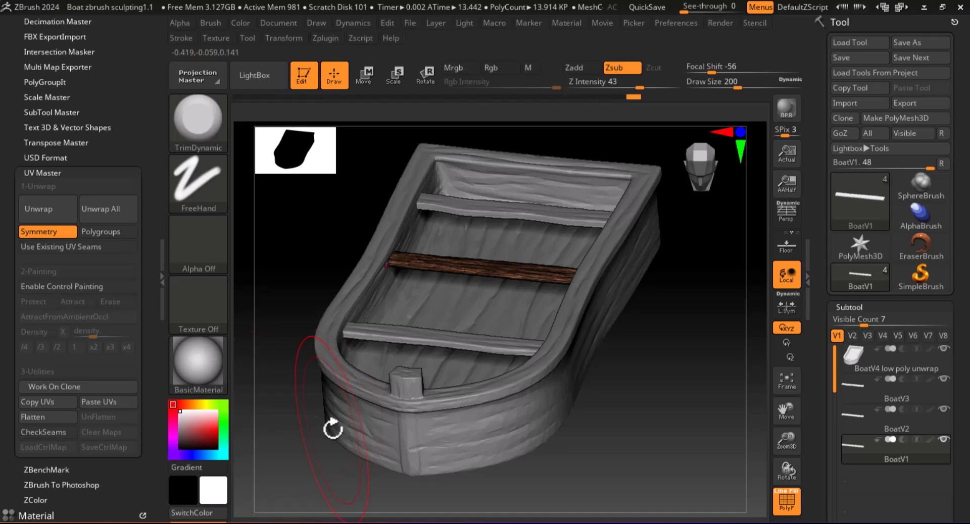
# Select the BoatV4 low poly unwrap hull and merge the three plank subtools down into it with Uv enabled.
pyautogui.moveTo(825, 388); pyautogui.dragTo(815, 294)
pyautogui.scroll(-5, 816, 294)
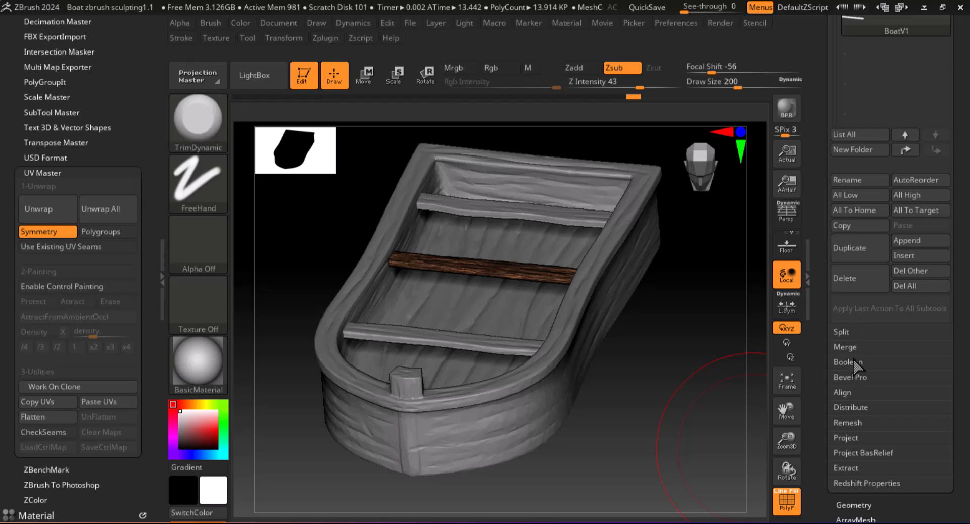
pyautogui.moveTo(822, 103); pyautogui.dragTo(818, 252)
pyautogui.click(859, 74)
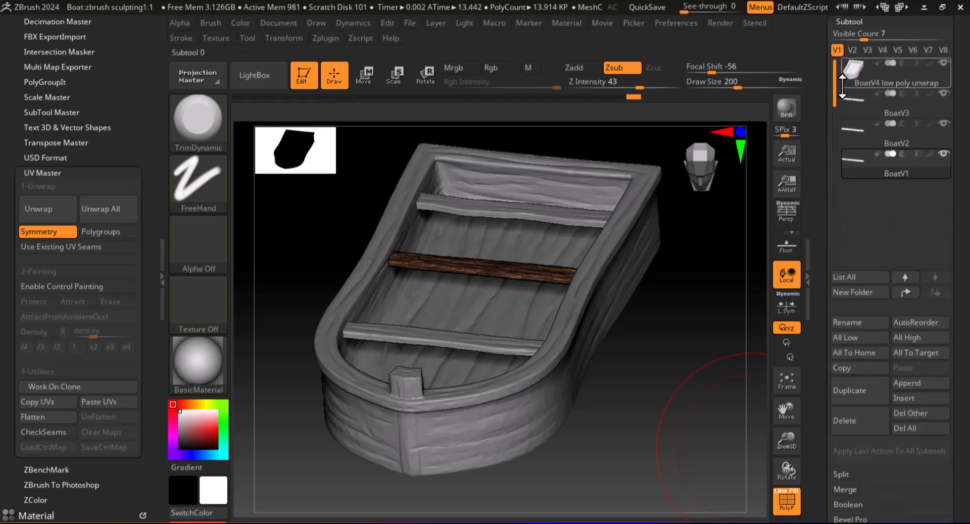
pyautogui.scroll(-5, 822, 344)
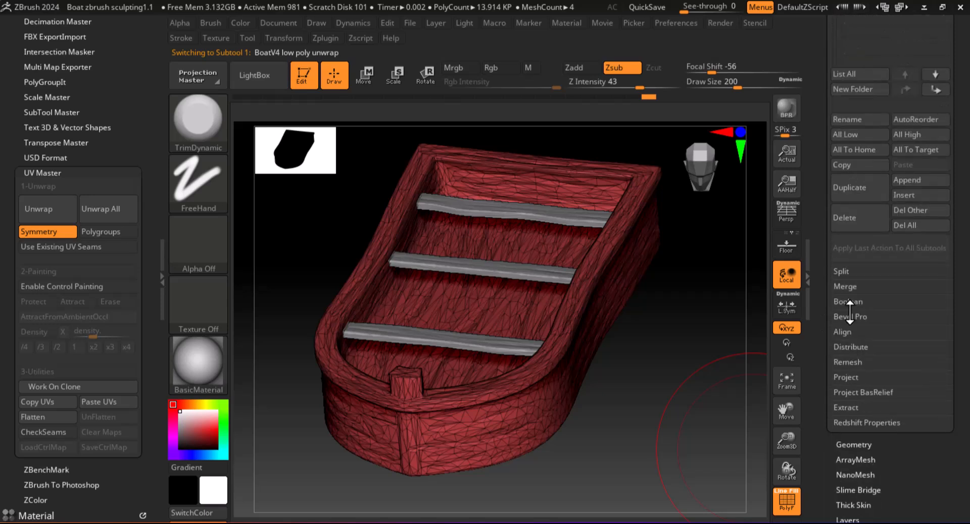
pyautogui.click(846, 287)
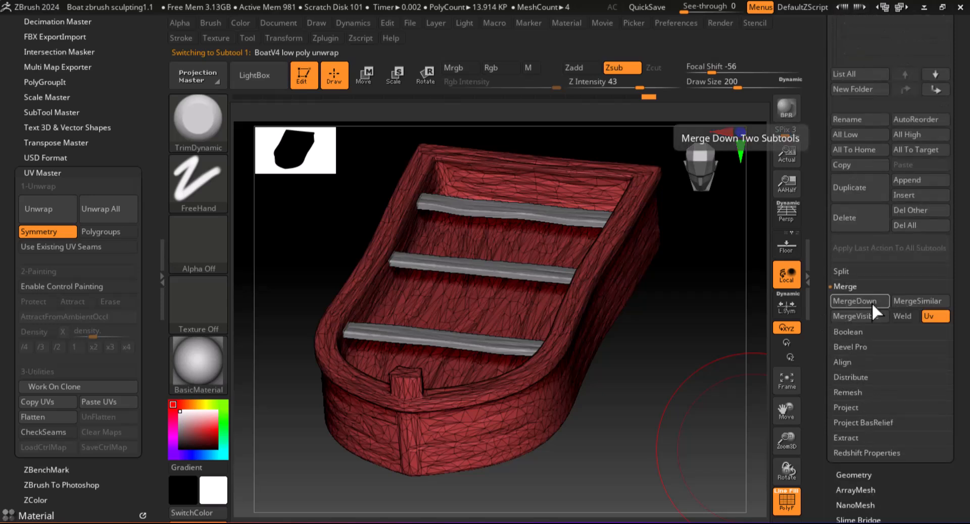
pyautogui.click(871, 302)
pyautogui.click(743, 331)
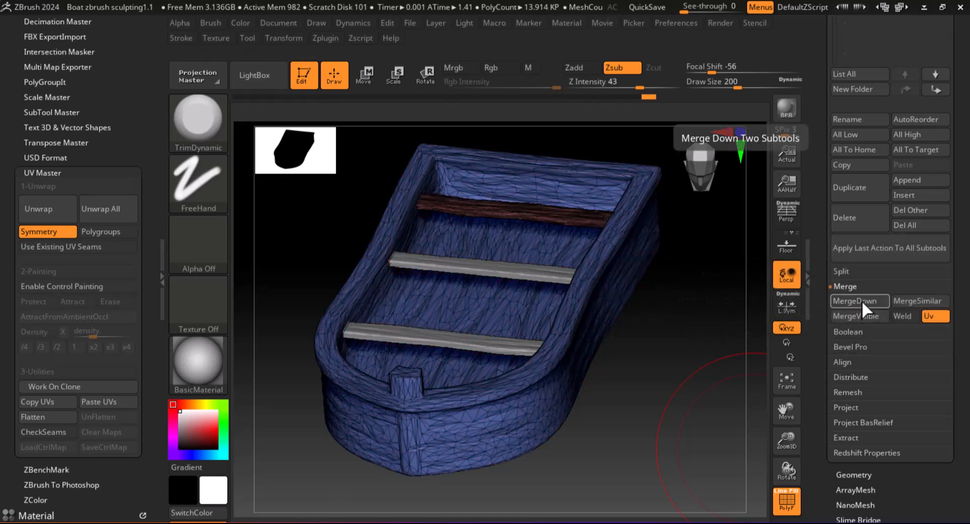
pyautogui.click(862, 302)
pyautogui.click(741, 327)
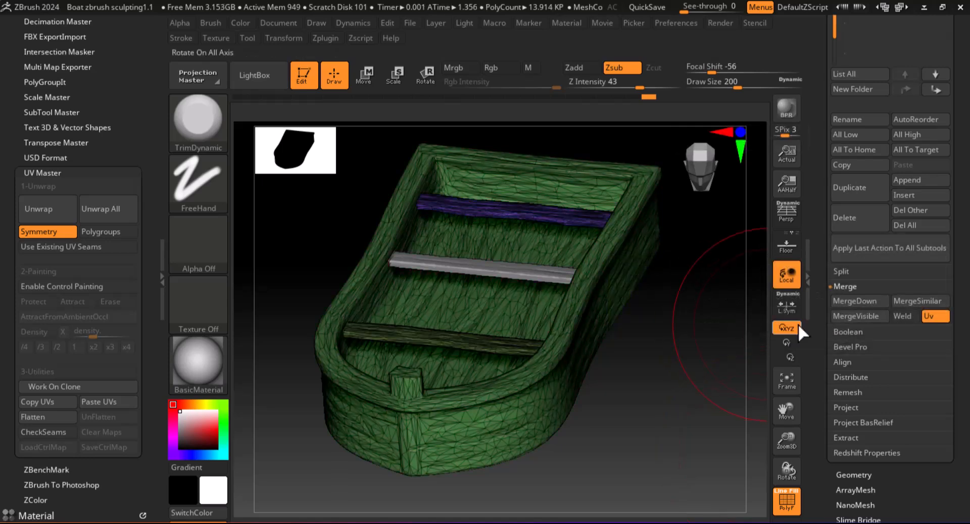
pyautogui.click(859, 301)
pyautogui.click(742, 327)
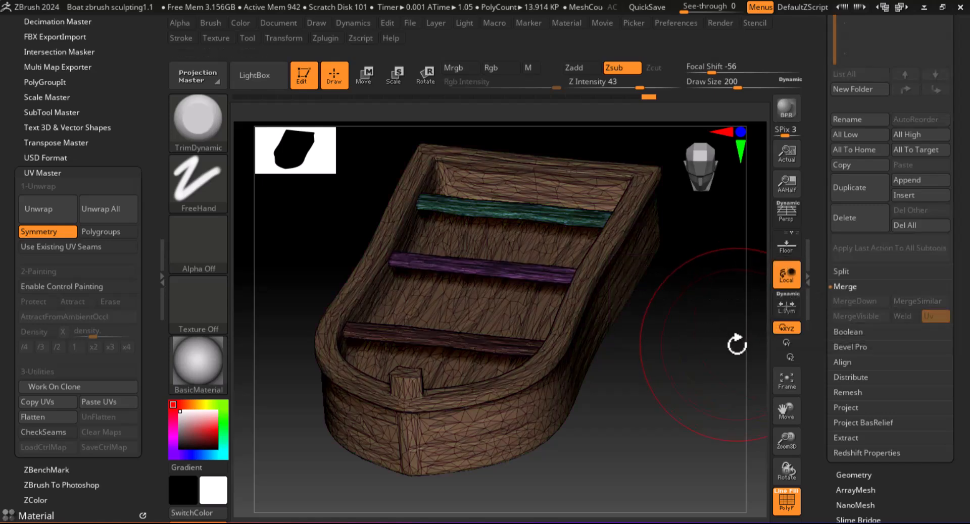
# Flatten the merged boat to check whether its UV islands overlap, then unflatten the model.
pyautogui.moveTo(624, 483); pyautogui.dragTo(640, 486)
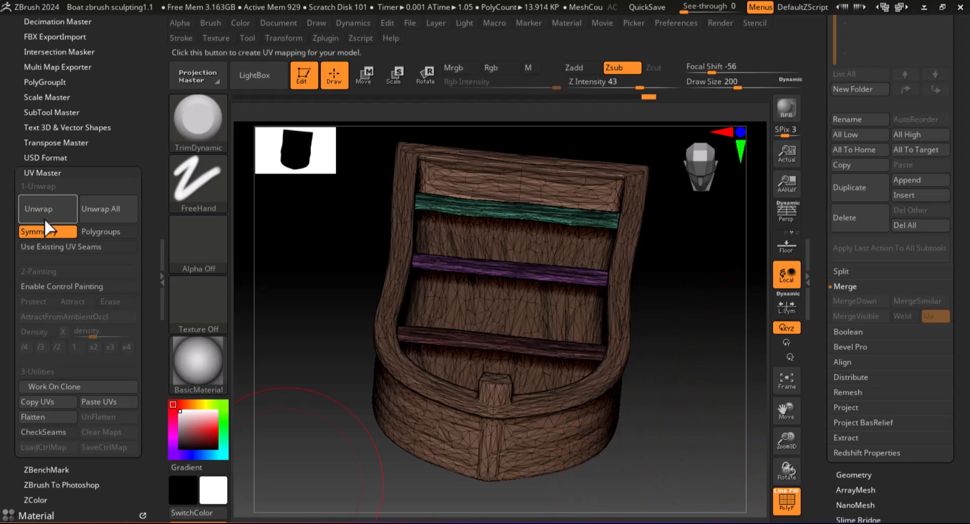
pyautogui.click(46, 418)
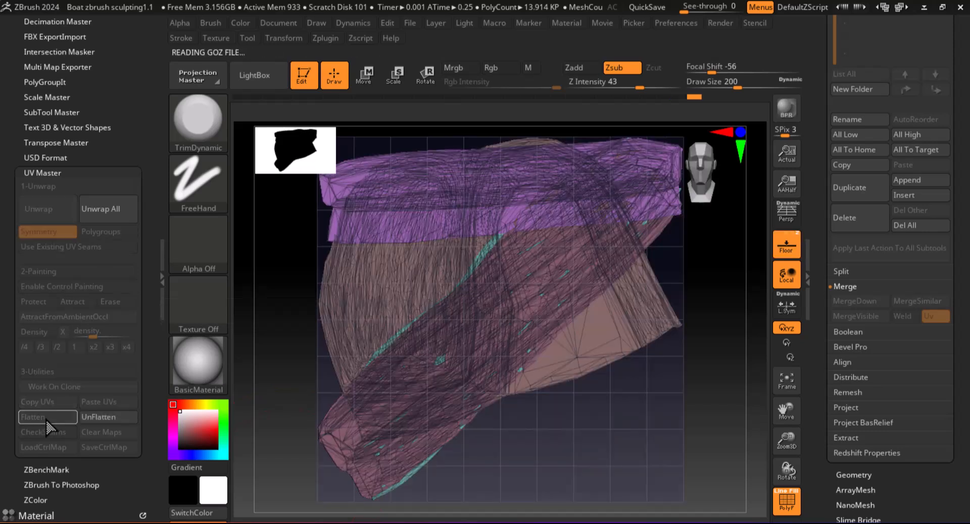
pyautogui.click(93, 416)
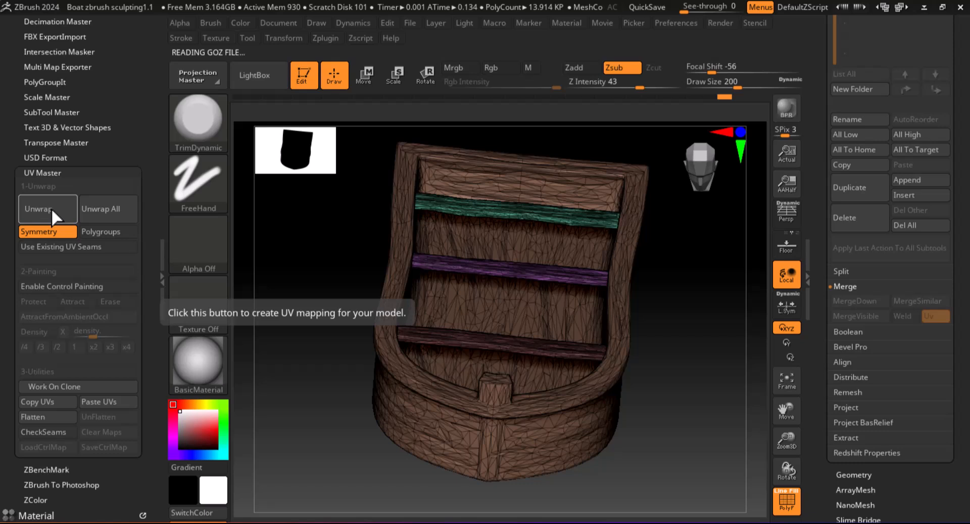
# Unwrap the merged boat as a single subtool with UV Master, flatten it to inspect the islands and unflatten it.
pyautogui.click(51, 208)
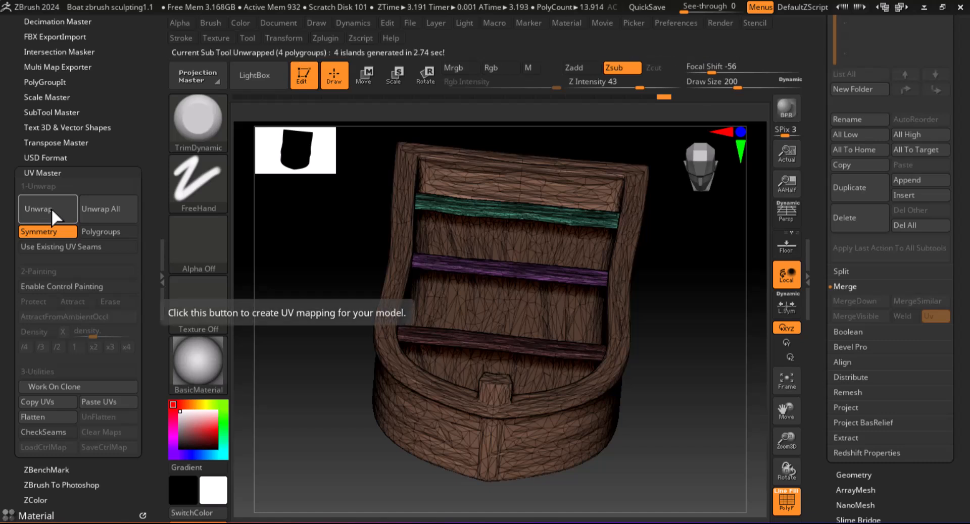
pyautogui.click(46, 417)
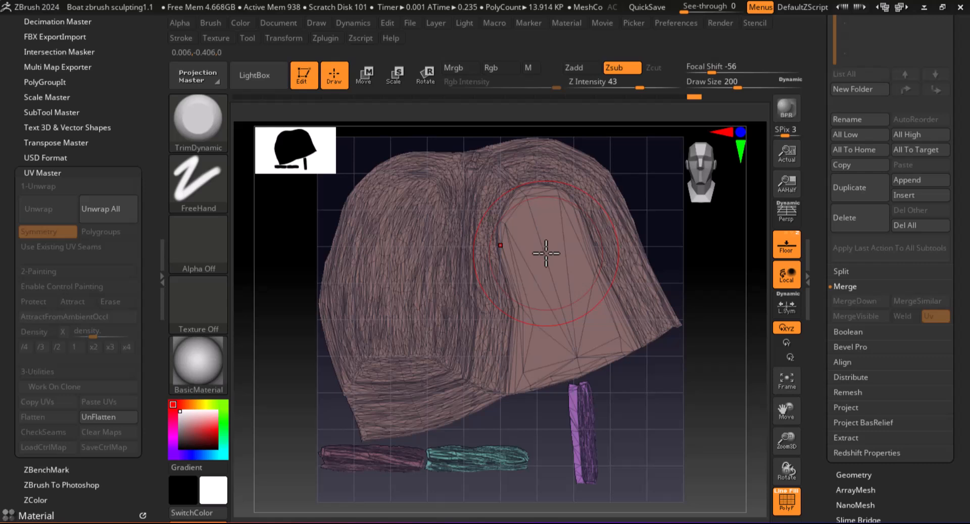
pyautogui.click(89, 418)
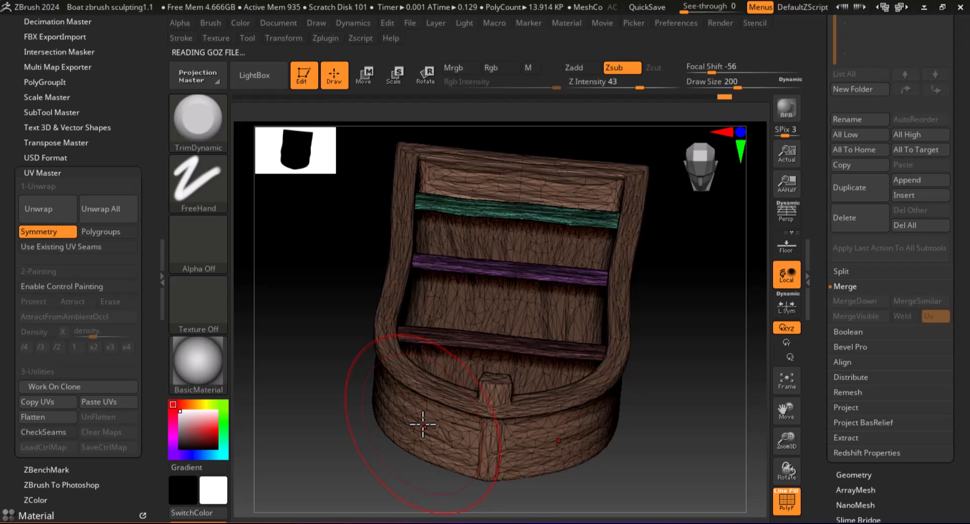
pyautogui.moveTo(712, 376); pyautogui.dragTo(707, 372)
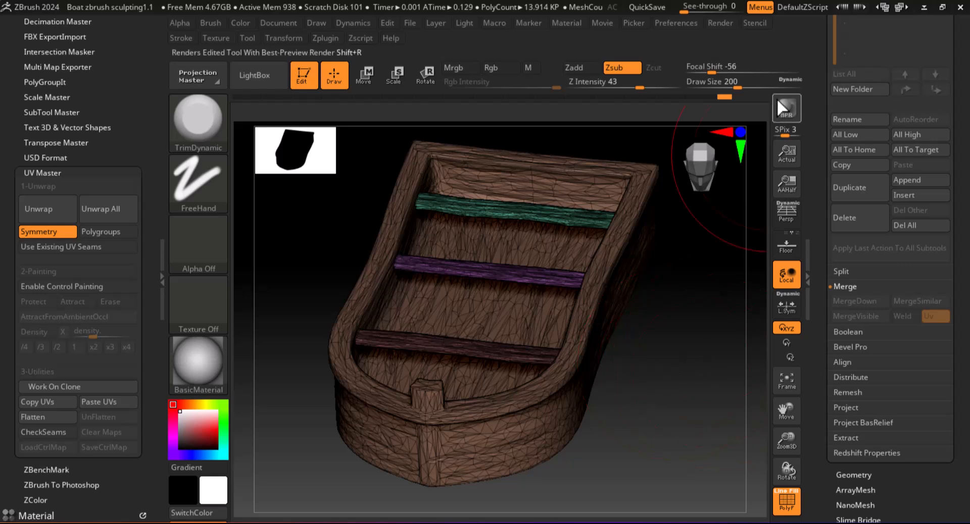
pyautogui.scroll(5, 819, 195)
pyautogui.scroll(5, 819, 194)
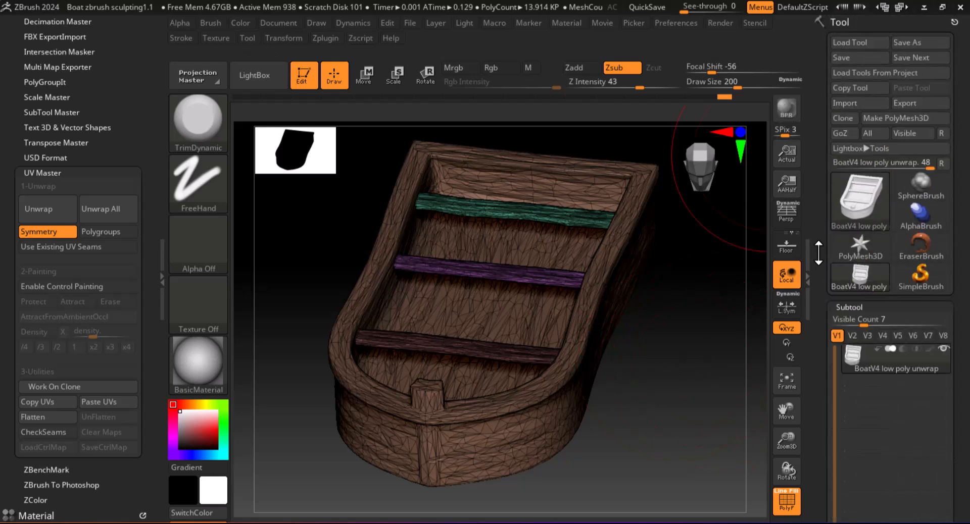
pyautogui.click(926, 104)
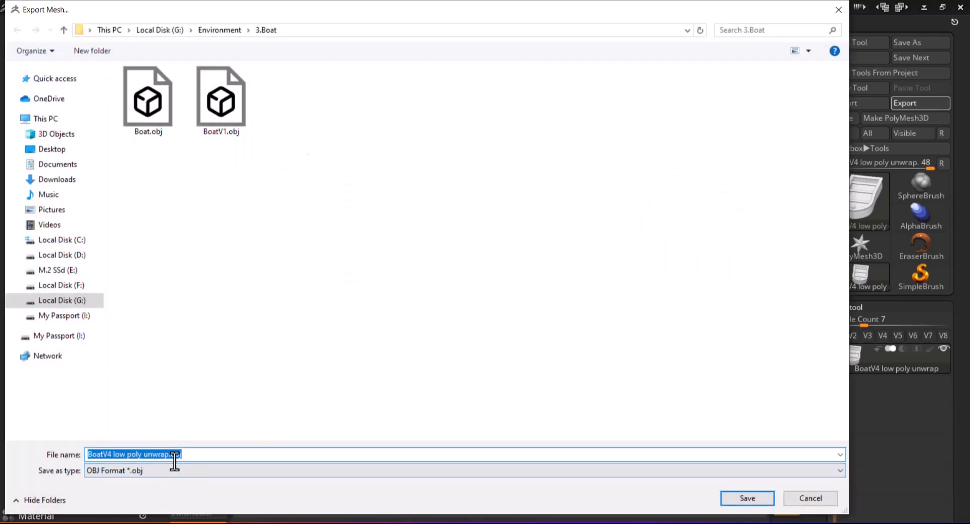
pyautogui.click(810, 500)
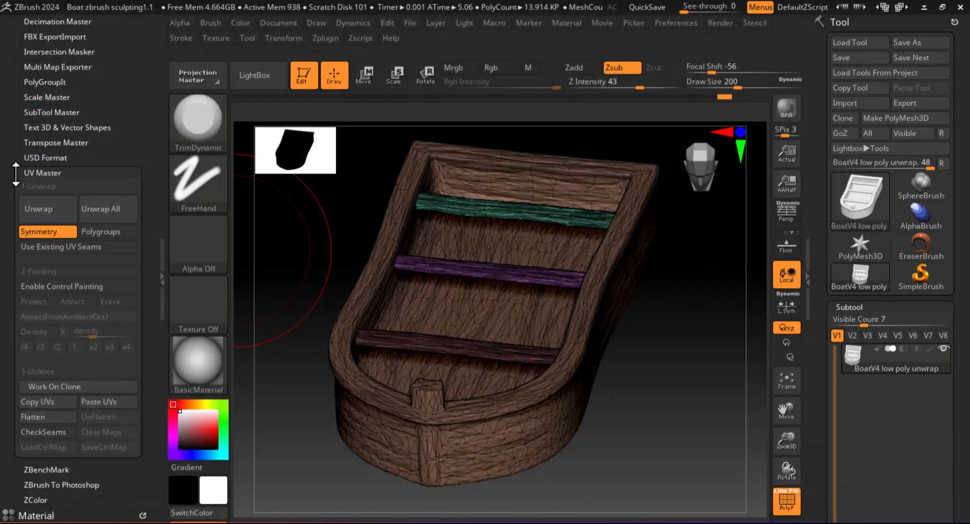
# Export the visible unwrapped boat as a binary FBX named BoatV3low.fbx into the 3.Boat folder.
pyautogui.click(40, 172)
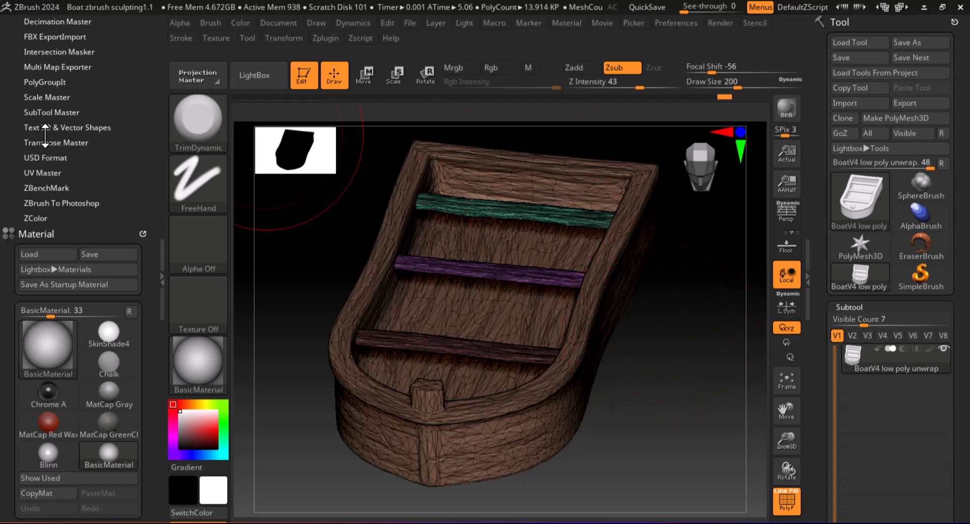
pyautogui.scroll(2, 10, 121)
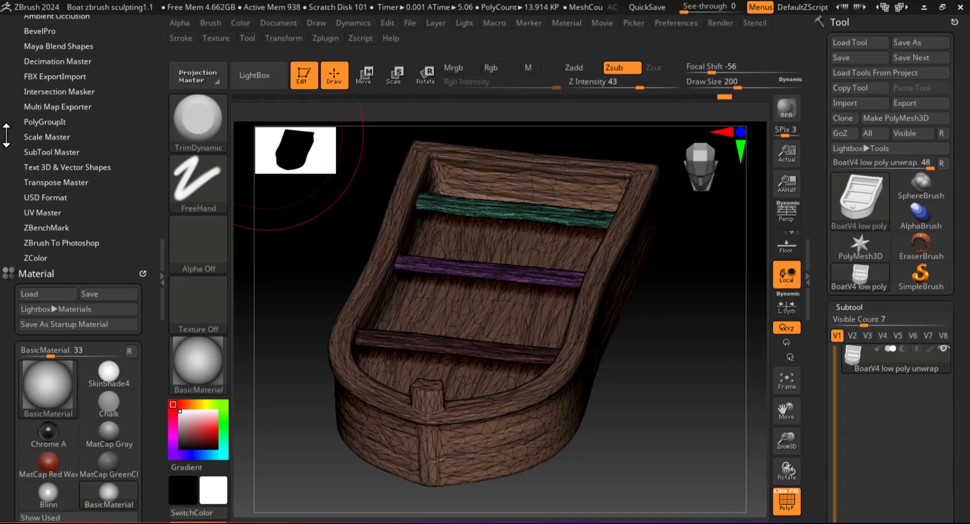
pyautogui.click(46, 75)
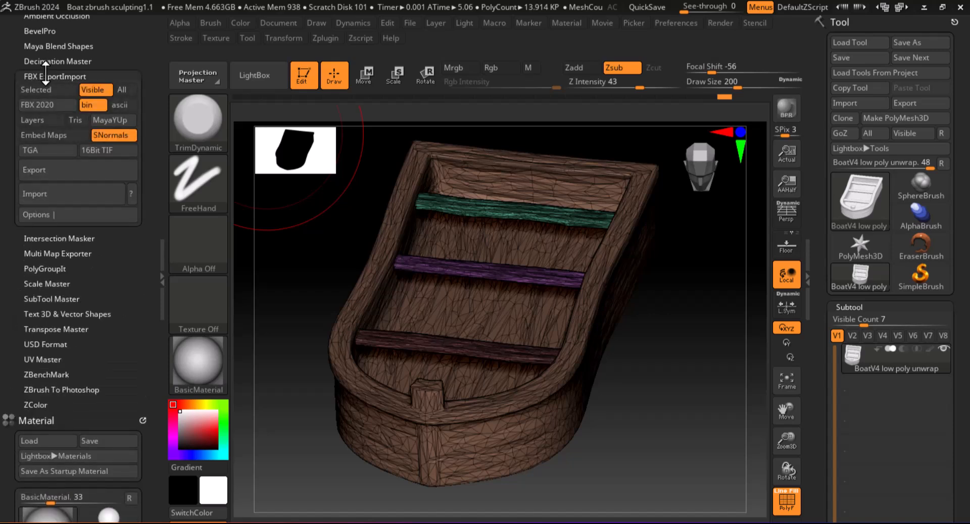
pyautogui.click(48, 171)
pyautogui.click(146, 119)
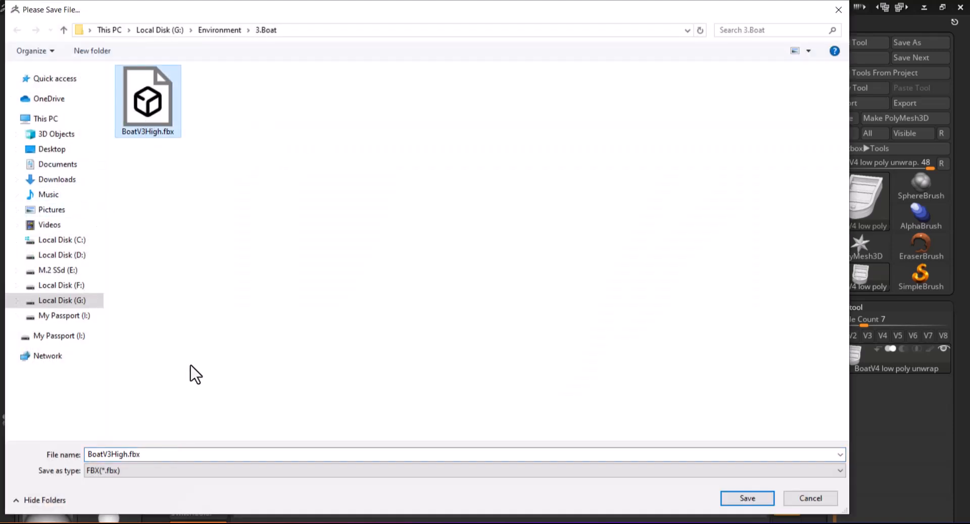
pyautogui.click(130, 455)
pyautogui.click(126, 455)
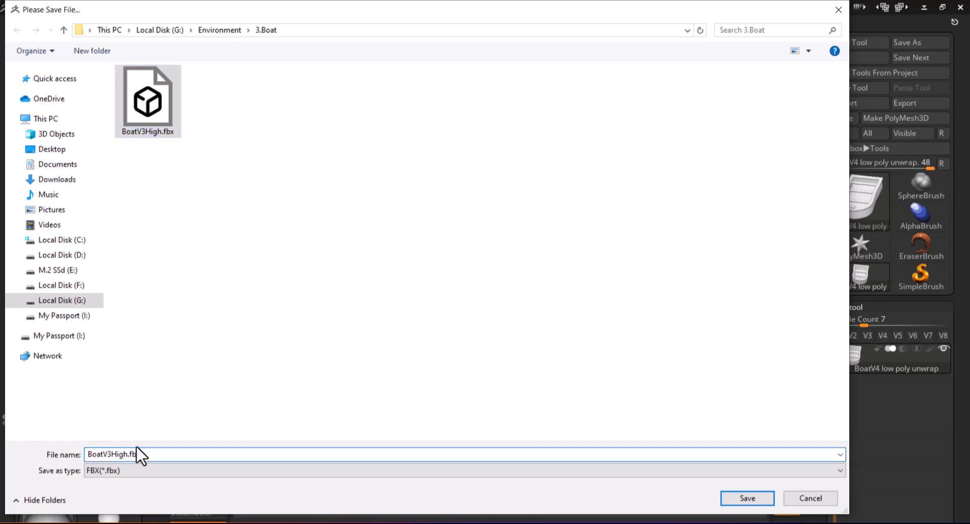
pyautogui.press('BackSpace')
pyautogui.press('BackSpace')
pyautogui.press('BackSpace')
pyautogui.press('BackSpace')
pyautogui.write('low')
pyautogui.press('Return')
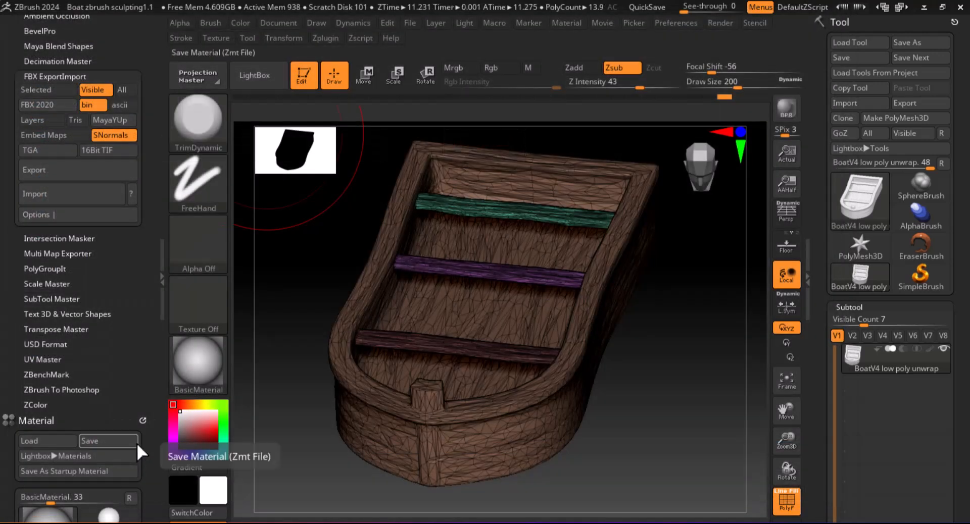
# Switch to Maya 2023 and open the file import dialog in the empty scene.
pyautogui.press('super')
pyautogui.moveTo(564, 521)
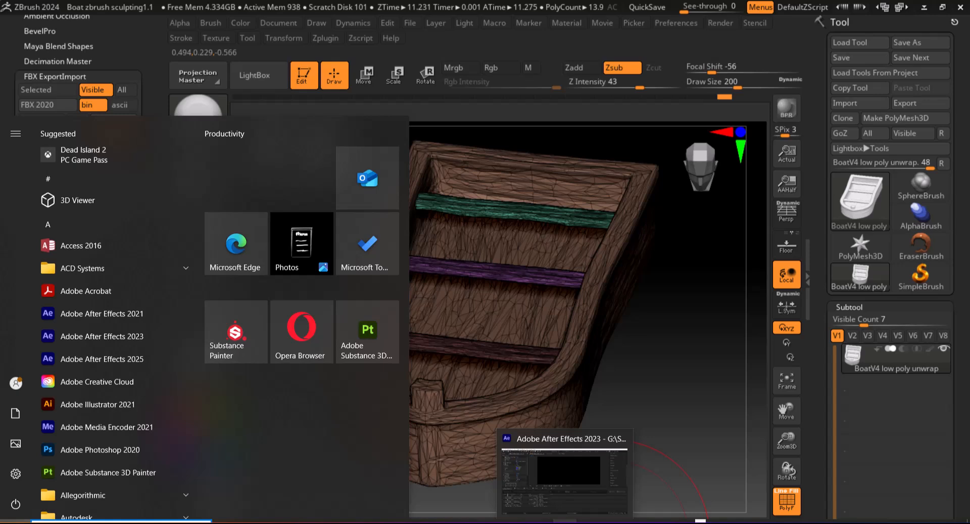
pyautogui.press('Escape')
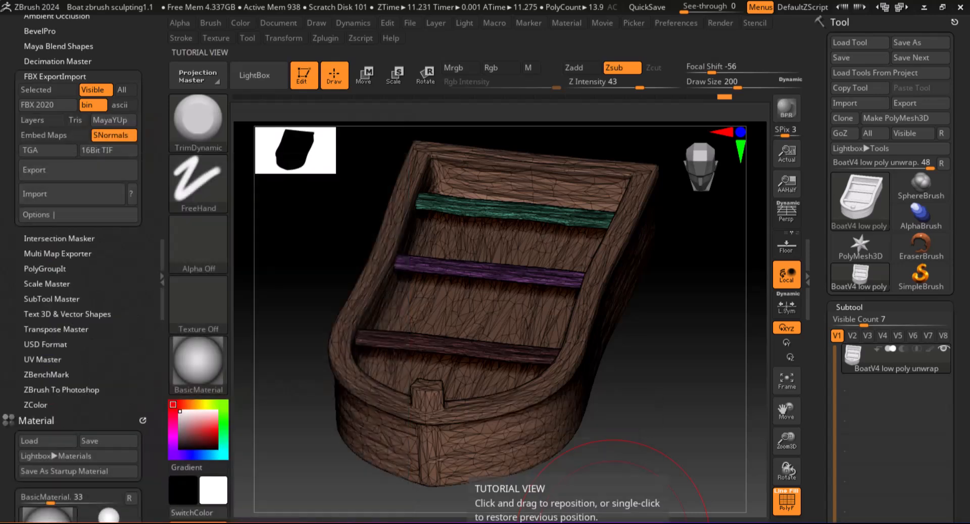
pyautogui.press('super')
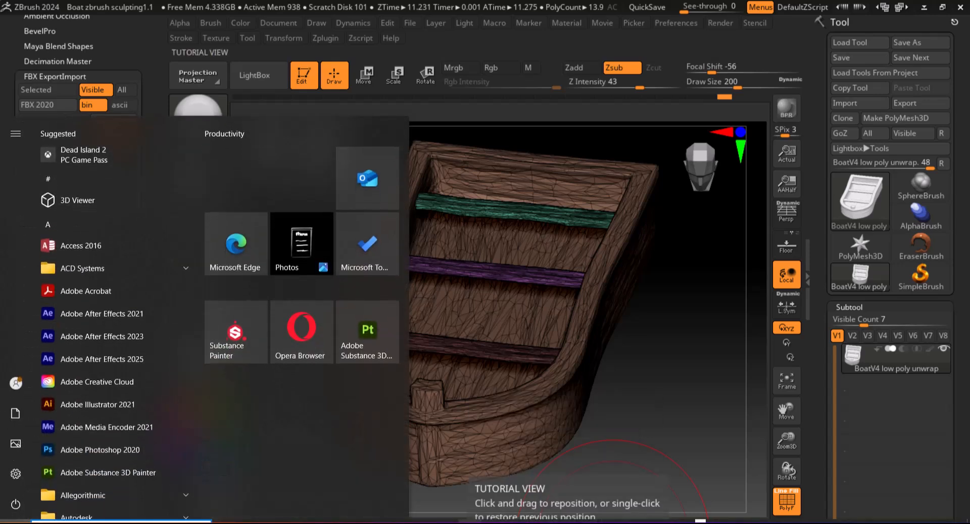
pyautogui.hotkey('alt', 'Tab')
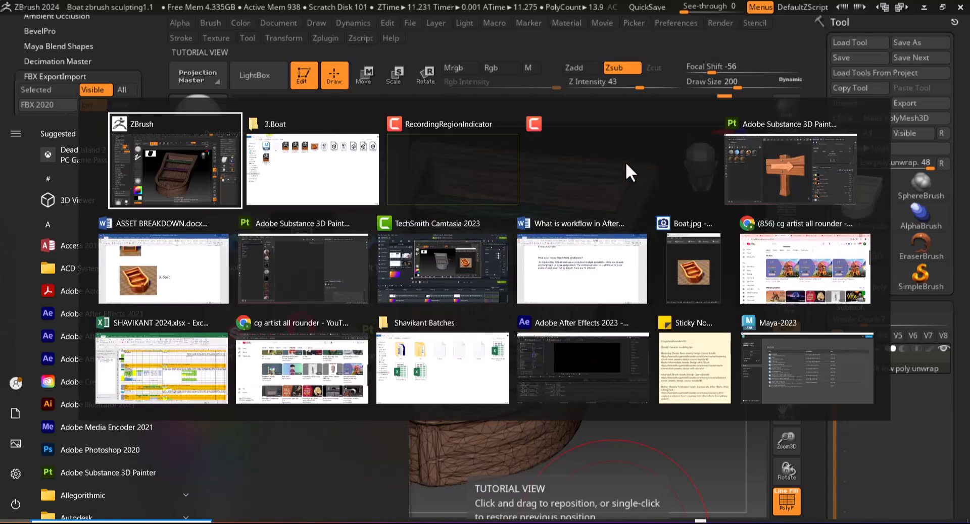
pyautogui.click(632, 146)
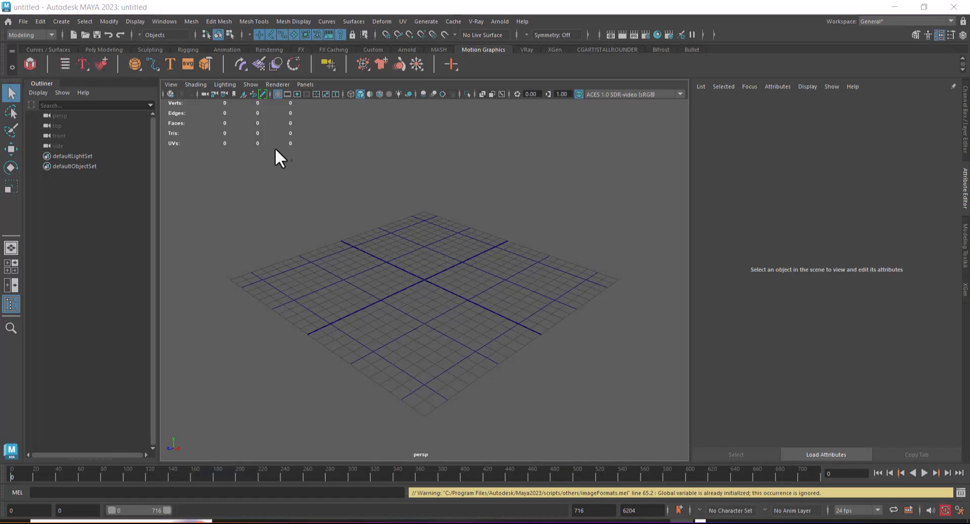
pyautogui.click(21, 21)
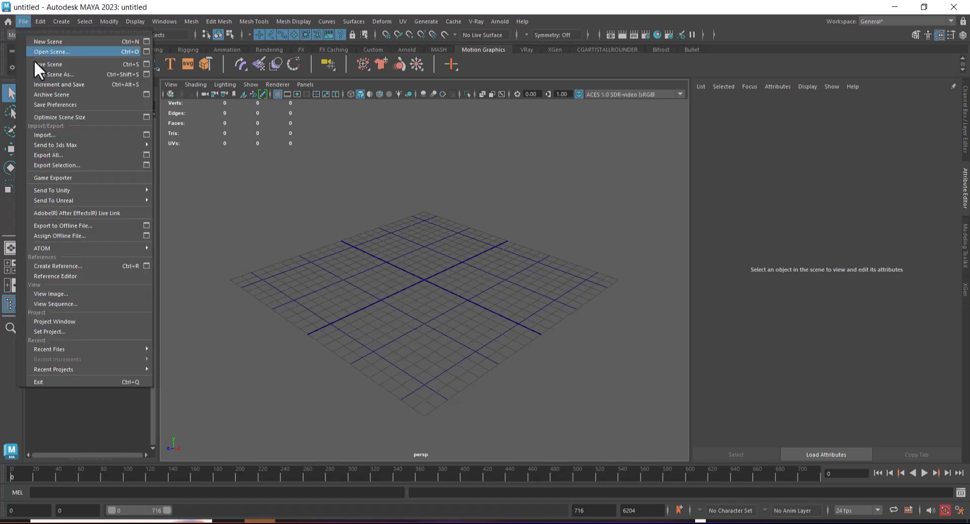
pyautogui.click(73, 132)
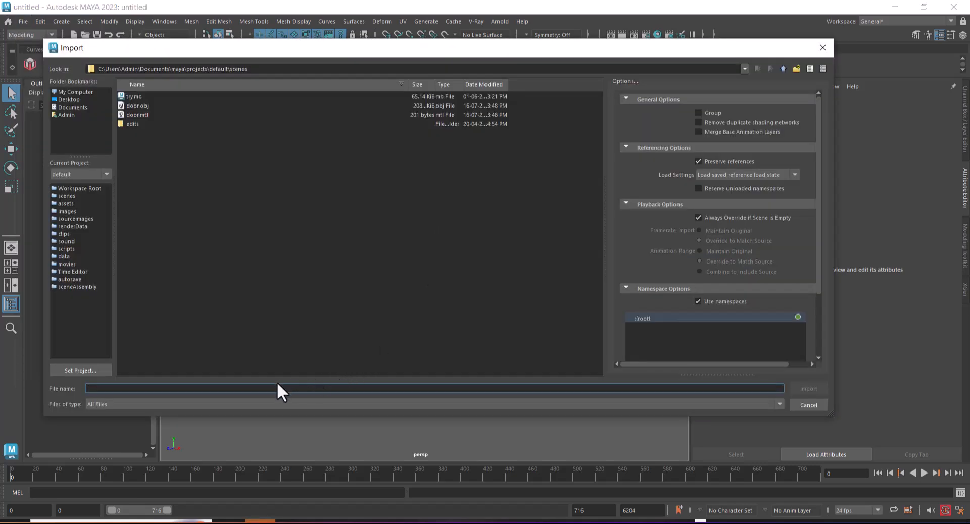
pyautogui.write('G:\\Shavikant Batches\\TTS\\1 maya 8.30\\DIGITAL COMPOSITING')
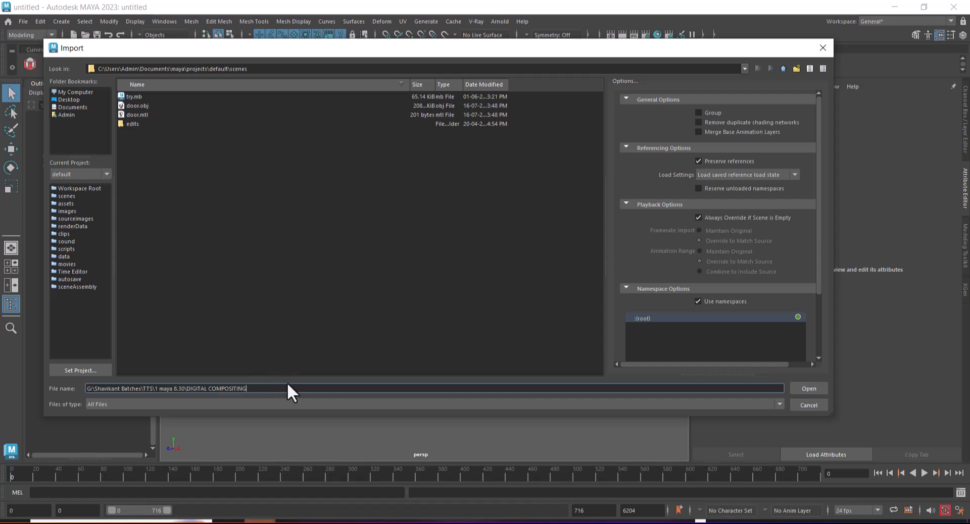
pyautogui.hotkey('ctrl', 'a')
pyautogui.press('BackSpace')
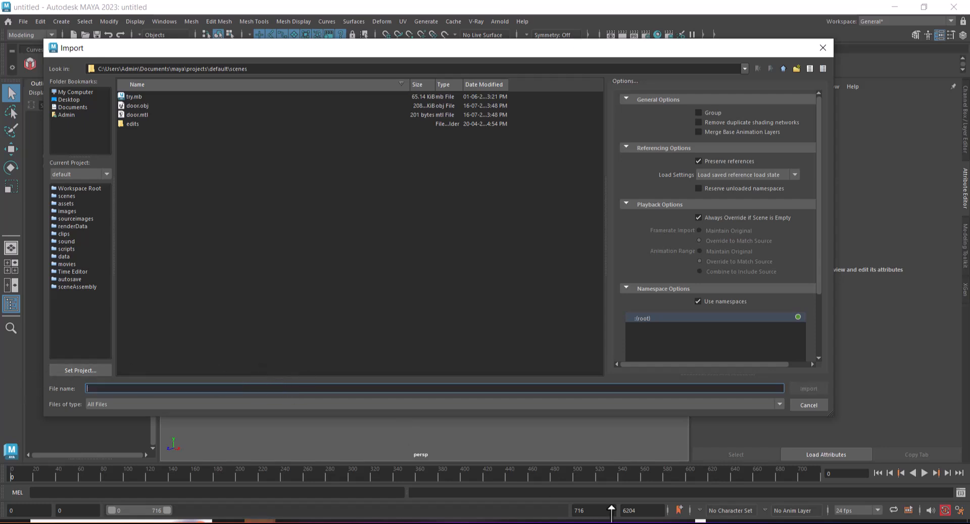
# Switch to the 3.Boat folder in File Explorer, copy its path G:\Environment\3.Boat and return to Maya.
pyautogui.press('super')
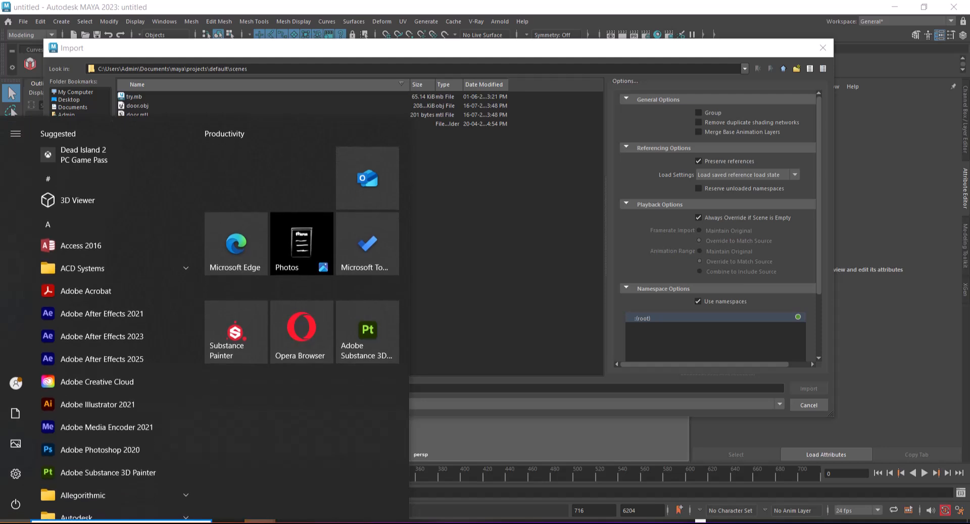
pyautogui.click(513, 267)
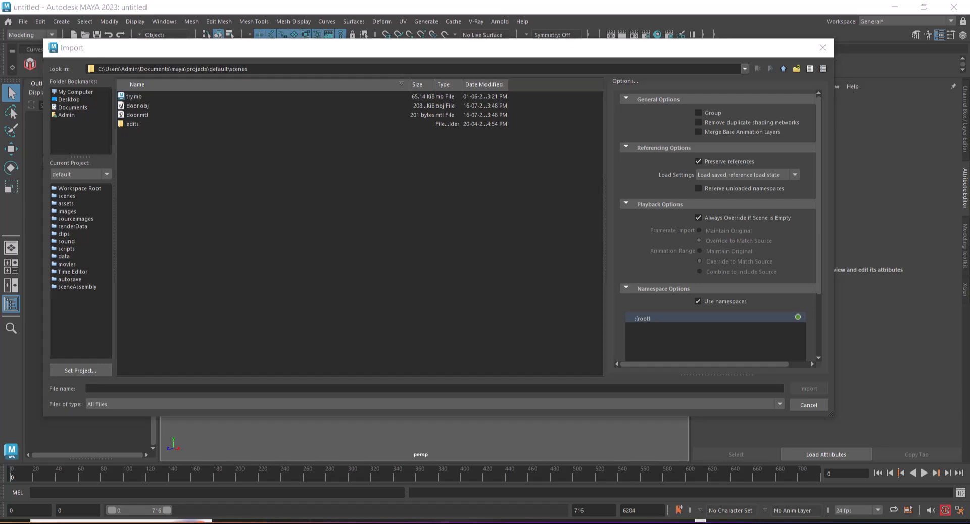
pyautogui.moveTo(303, 522)
pyautogui.click(358, 501)
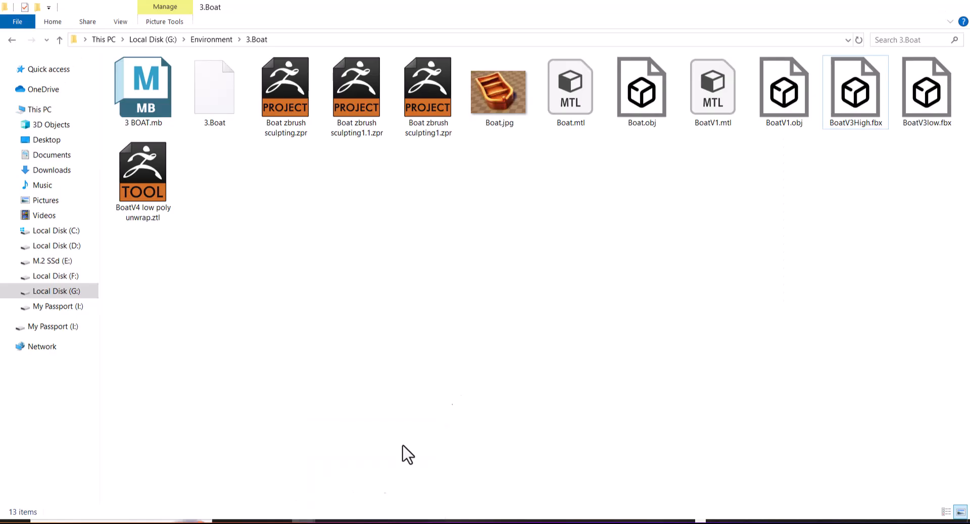
pyautogui.click(301, 40)
pyautogui.hotkey('ctrl', 'c')
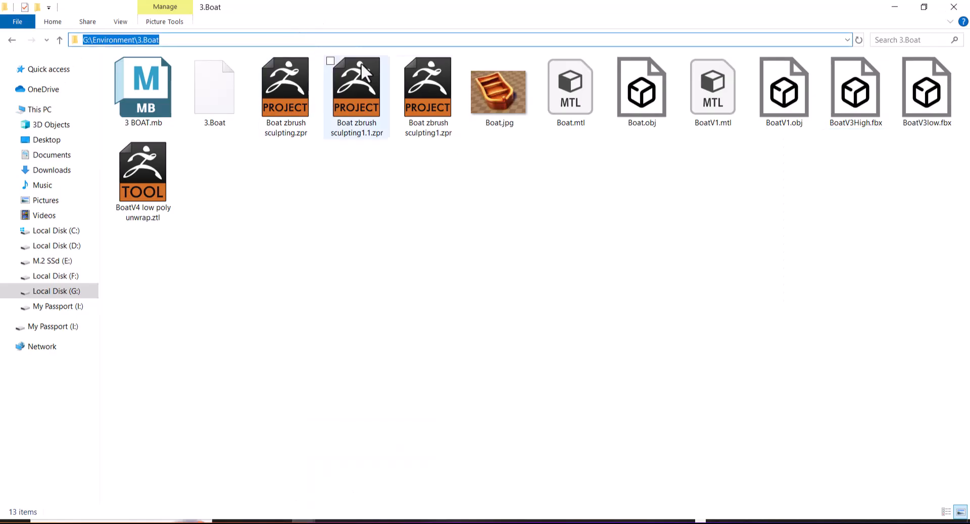
pyautogui.click(895, 7)
# Browse to G:\Environment\3.Boat in the import dialog and import BoatV3low.fbx.
pyautogui.click(94, 389)
pyautogui.hotkey('ctrl', 'v')
pyautogui.press('Return')
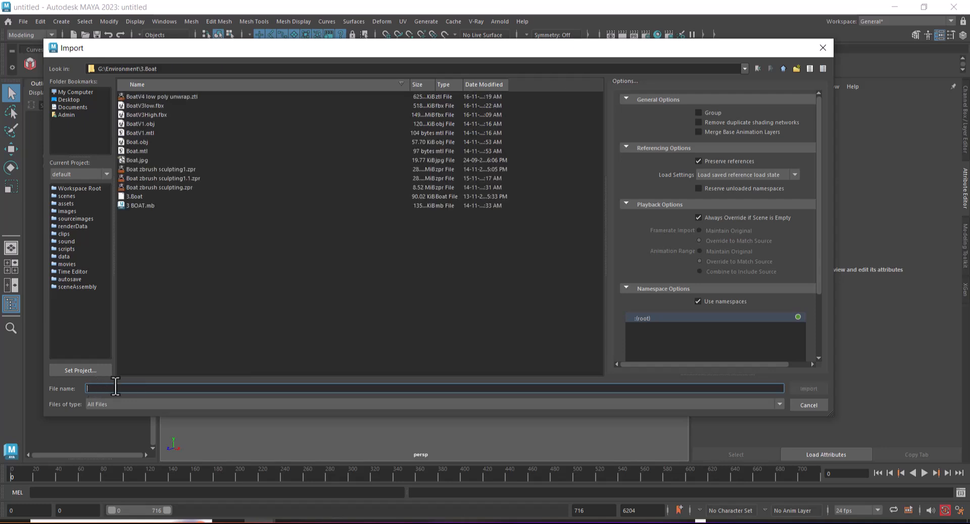
pyautogui.doubleClick(145, 106)
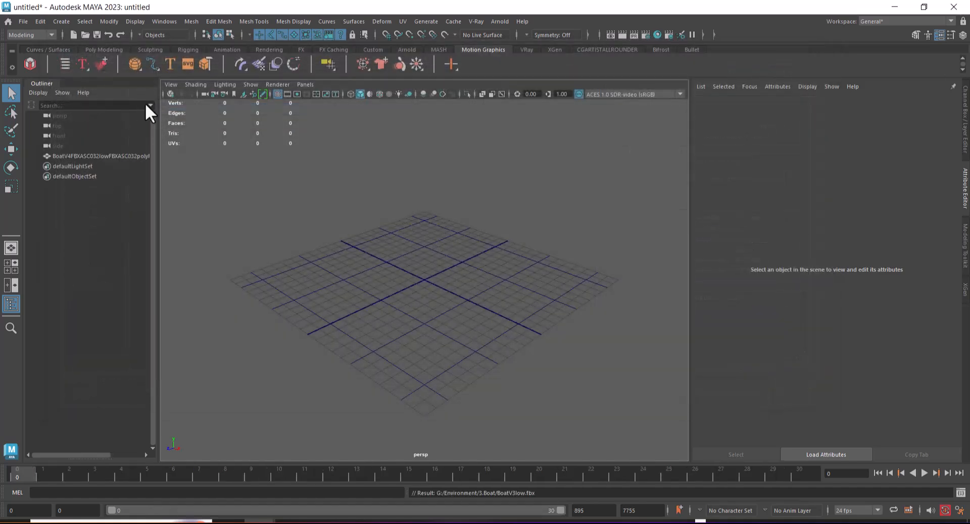
# Select the imported boat and examine its wireframe and planks from several angles.
pyautogui.moveTo(531, 228); pyautogui.dragTo(373, 349)
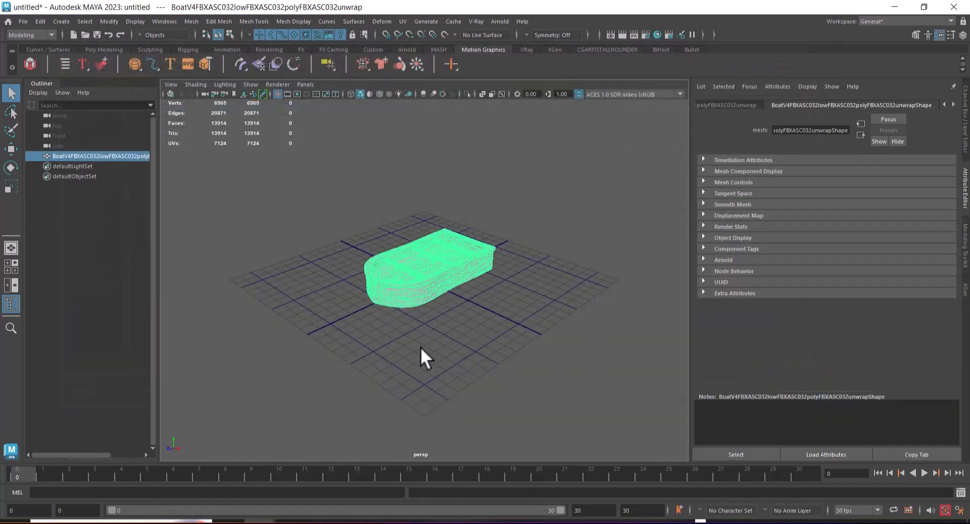
pyautogui.keyDown('alt'); pyautogui.moveTo(420, 347); pyautogui.dragTo(556, 355, button='right'); pyautogui.keyUp('alt')
pyautogui.keyDown('alt'); pyautogui.moveTo(555, 356); pyautogui.dragTo(538, 384); pyautogui.keyUp('alt')
pyautogui.keyDown('alt'); pyautogui.moveTo(539, 384); pyautogui.dragTo(532, 387, button='right'); pyautogui.keyUp('alt')
pyautogui.keyDown('alt'); pyautogui.moveTo(533, 387); pyautogui.dragTo(535, 398); pyautogui.keyUp('alt')
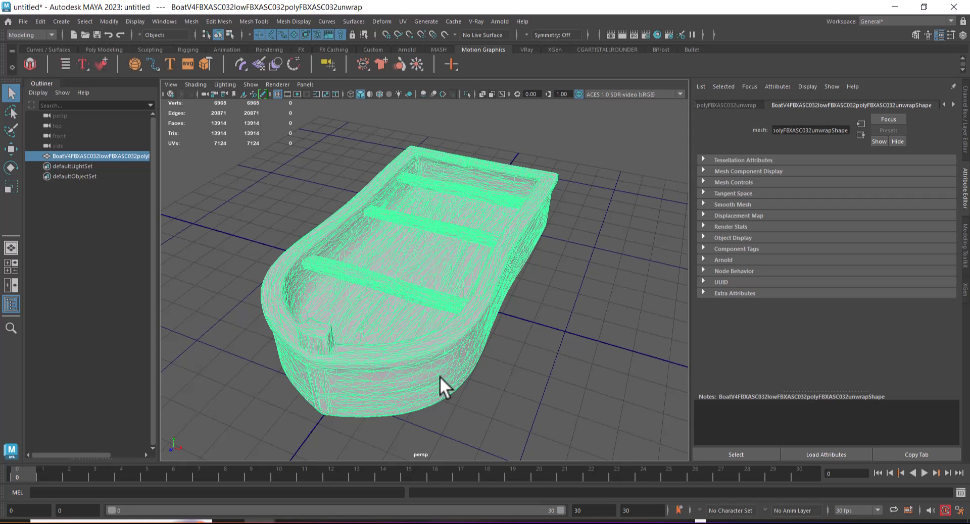
pyautogui.click(559, 257)
pyautogui.moveTo(588, 163); pyautogui.dragTo(227, 441)
pyautogui.moveTo(579, 191); pyautogui.dragTo(241, 505)
pyautogui.moveTo(568, 145); pyautogui.dragTo(254, 439)
pyautogui.keyDown('alt'); pyautogui.moveTo(429, 365); pyautogui.dragTo(502, 358); pyautogui.keyUp('alt')
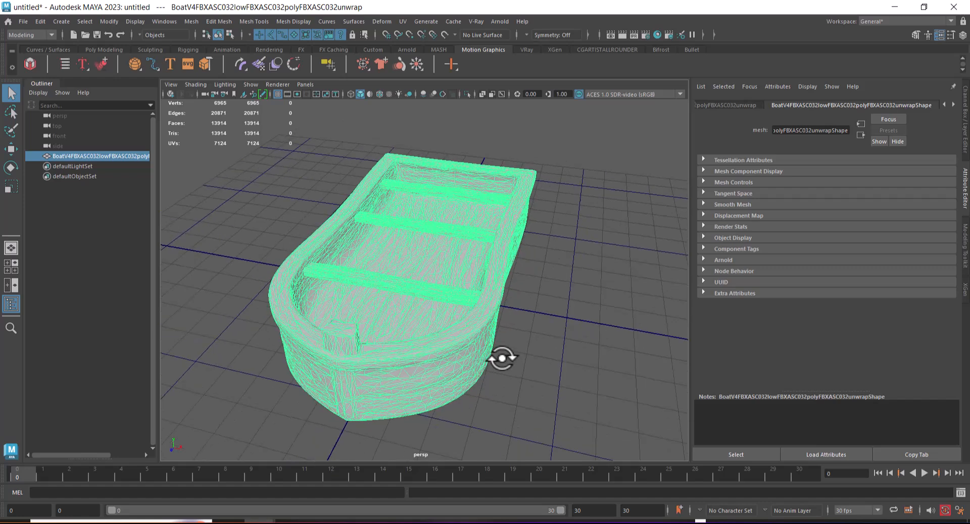
pyautogui.click(564, 325)
pyautogui.moveTo(593, 153); pyautogui.dragTo(263, 454)
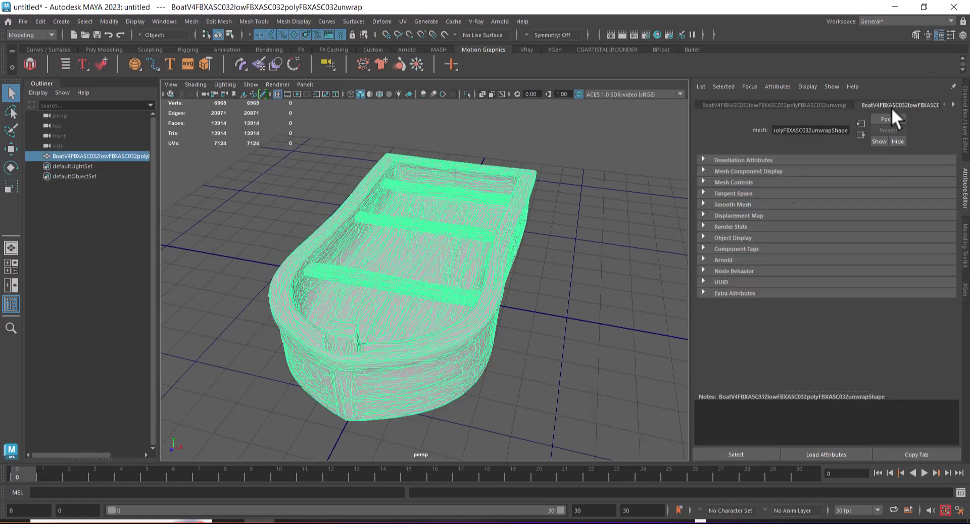
# Switch to the UV Editing workspace with the boat selected and collapse the Outliner.
pyautogui.click(911, 21)
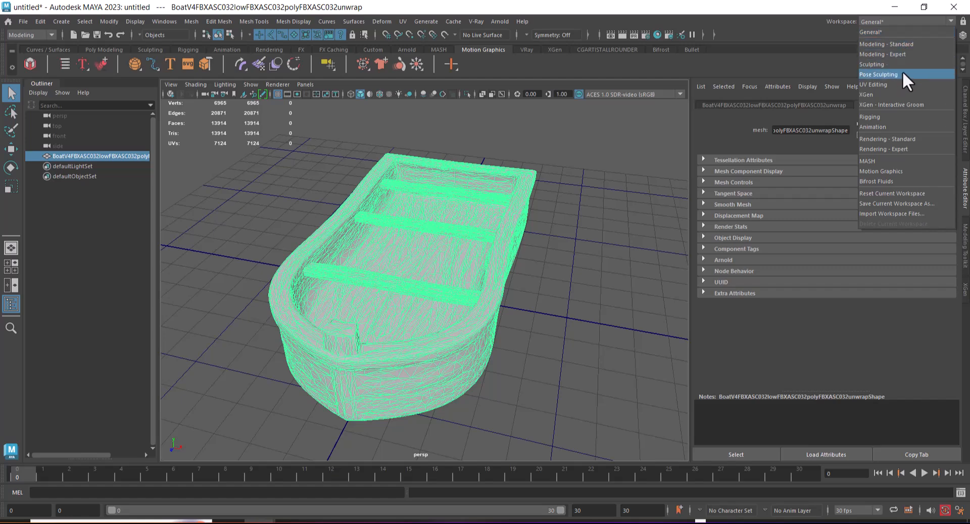
pyautogui.click(903, 85)
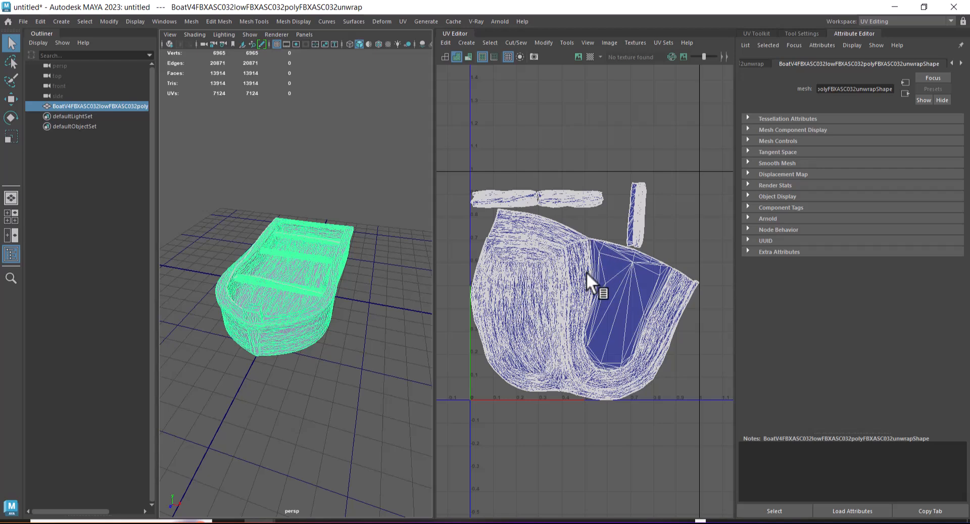
pyautogui.scroll(2, 316, 340)
pyautogui.keyDown('alt'); pyautogui.moveTo(320, 319); pyautogui.dragTo(337, 351); pyautogui.keyUp('alt')
pyautogui.click(337, 347)
pyautogui.click(298, 311)
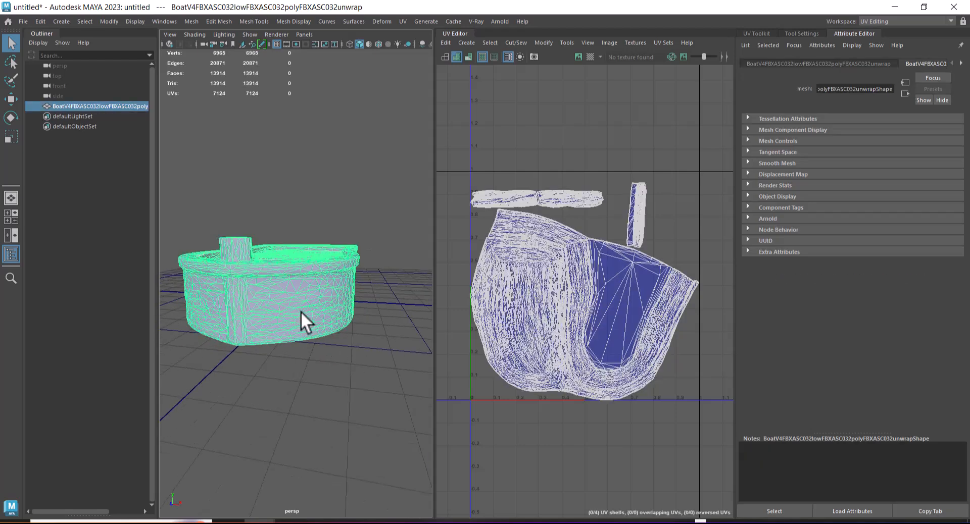
pyautogui.click(36, 34)
# Examine the boat's underside and hull side up close against its UV layout.
pyautogui.keyDown('alt'); pyautogui.moveTo(317, 338); pyautogui.dragTo(344, 340); pyautogui.keyUp('alt')
pyautogui.click(346, 390)
pyautogui.keyDown('alt'); pyautogui.moveTo(346, 390); pyautogui.dragTo(280, 301); pyautogui.keyUp('alt')
pyautogui.click(269, 286)
pyautogui.keyDown('alt'); pyautogui.moveTo(268, 286); pyautogui.dragTo(173, 259, button='right'); pyautogui.keyUp('alt')
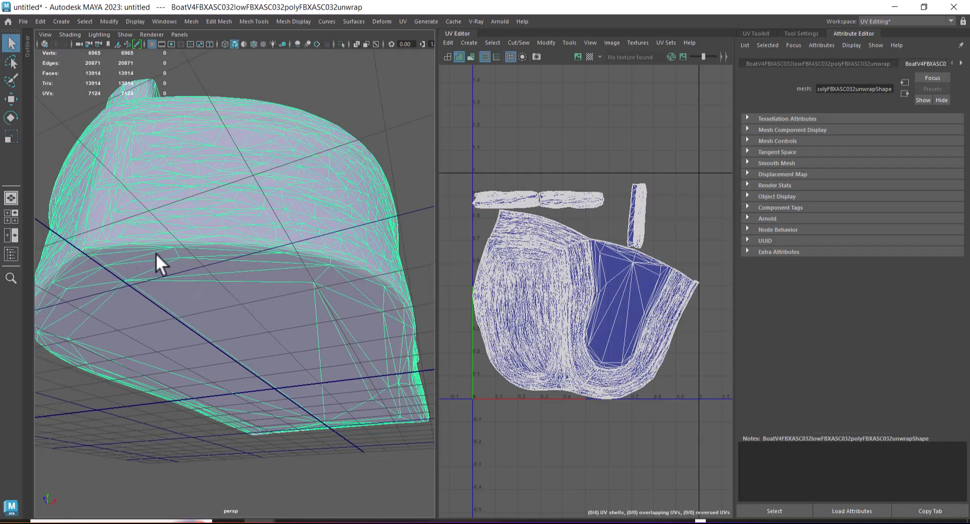
pyautogui.keyDown('alt'); pyautogui.moveTo(249, 262); pyautogui.dragTo(333, 311); pyautogui.keyUp('alt')
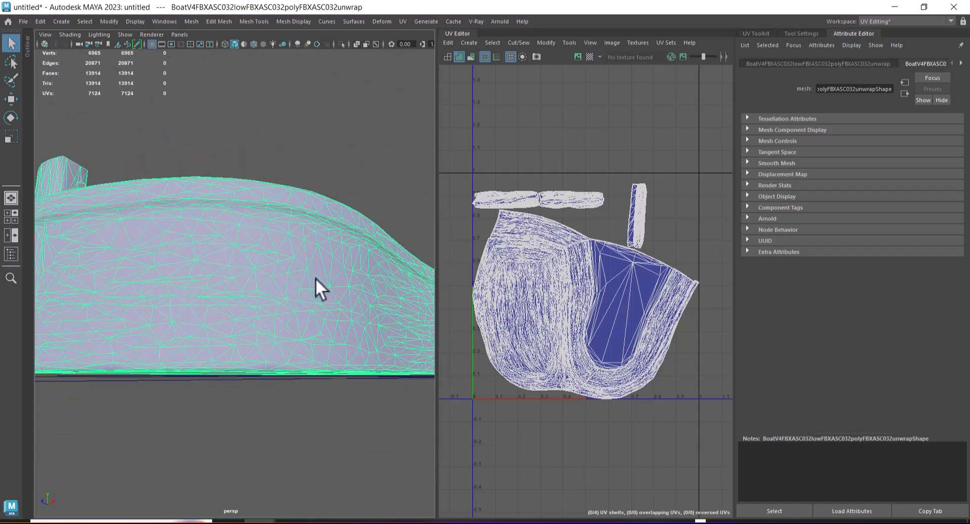
# Apply an Automatic UV projection to the whole boat and return to object selection.
pyautogui.click(403, 19)
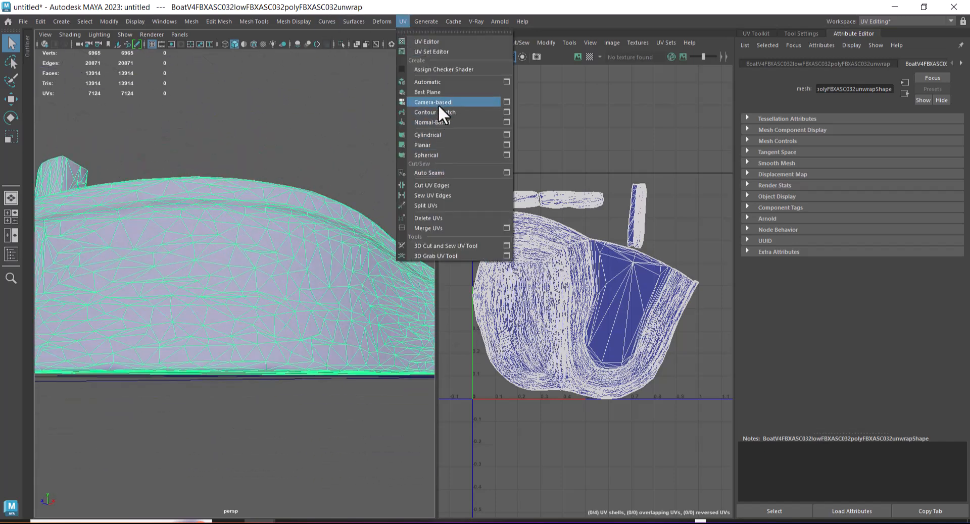
pyautogui.click(442, 81)
pyautogui.press('q')
pyautogui.moveTo(261, 221); pyautogui.dragTo(375, 145, button='right')
pyautogui.click(308, 268)
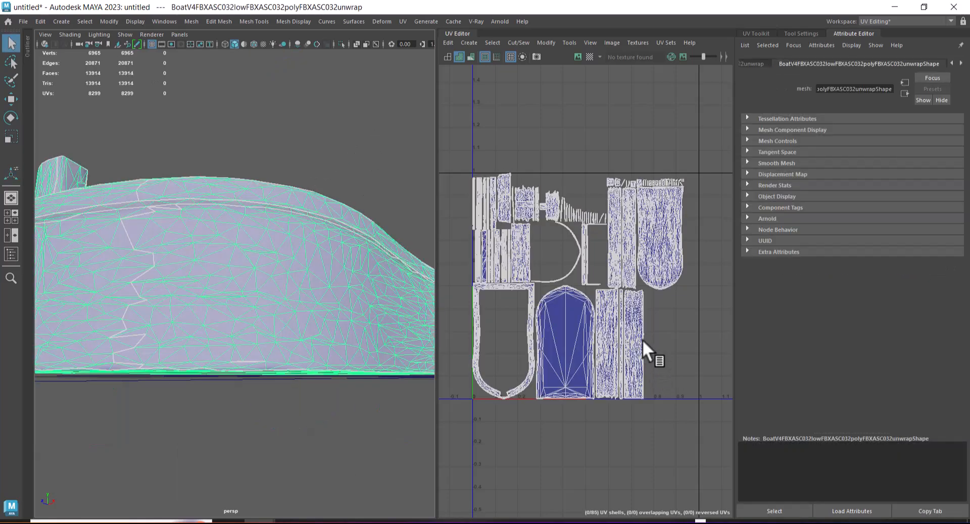
# Separate the boat mesh into its individual parts and clear the selection.
pyautogui.keyDown('alt'); pyautogui.moveTo(608, 340); pyautogui.dragTo(627, 362, button='right'); pyautogui.keyUp('alt')
pyautogui.keyDown('alt'); pyautogui.moveTo(338, 329); pyautogui.dragTo(371, 383); pyautogui.keyUp('alt')
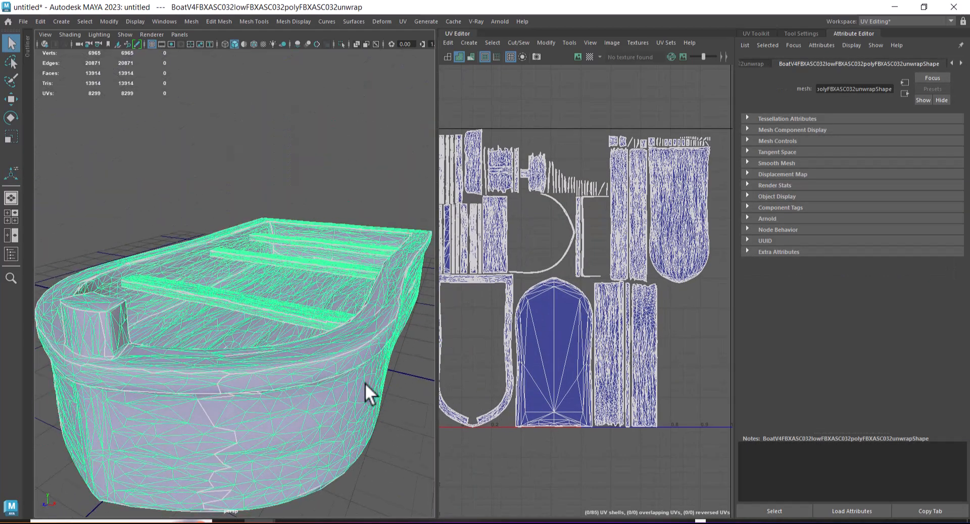
pyautogui.keyDown('alt'); pyautogui.moveTo(370, 383); pyautogui.dragTo(331, 328, button='right'); pyautogui.keyUp('alt')
pyautogui.moveTo(318, 267); pyautogui.dragTo(383, 163, button='right')
pyautogui.click(383, 162)
pyautogui.click(305, 327)
pyautogui.keyDown('shift'); pyautogui.rightClick(355, 148); pyautogui.keyUp('shift')
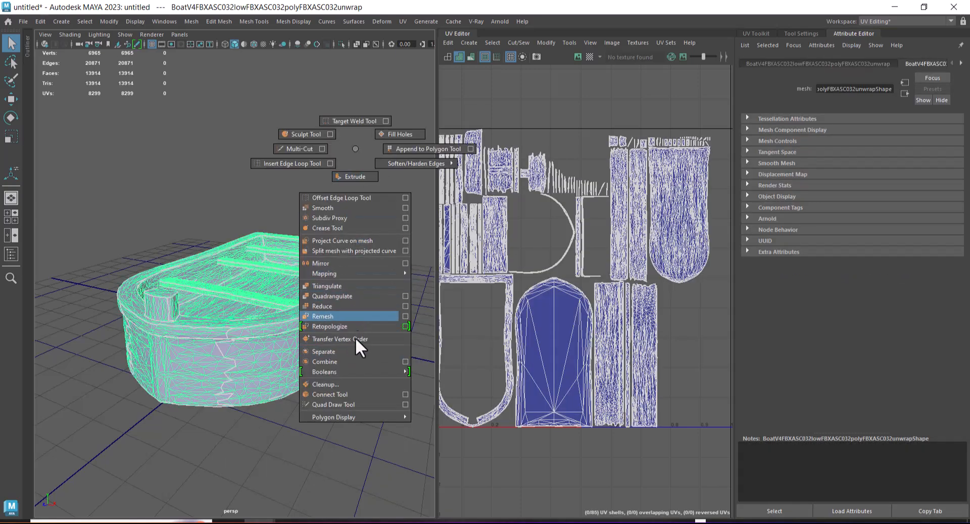
pyautogui.click(347, 352)
pyautogui.click(298, 426)
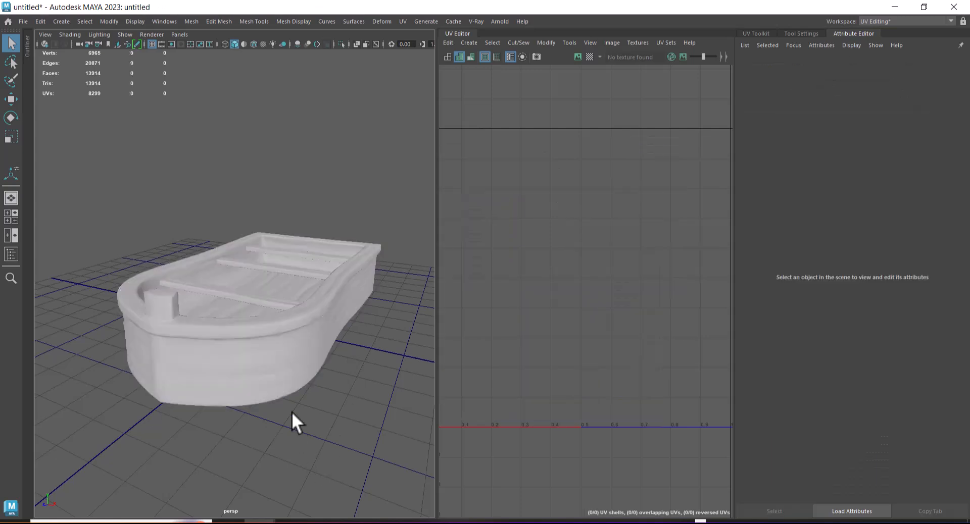
# Isolate the seat plank nearest the boat's square stern.
pyautogui.click(271, 368)
pyautogui.click(252, 293)
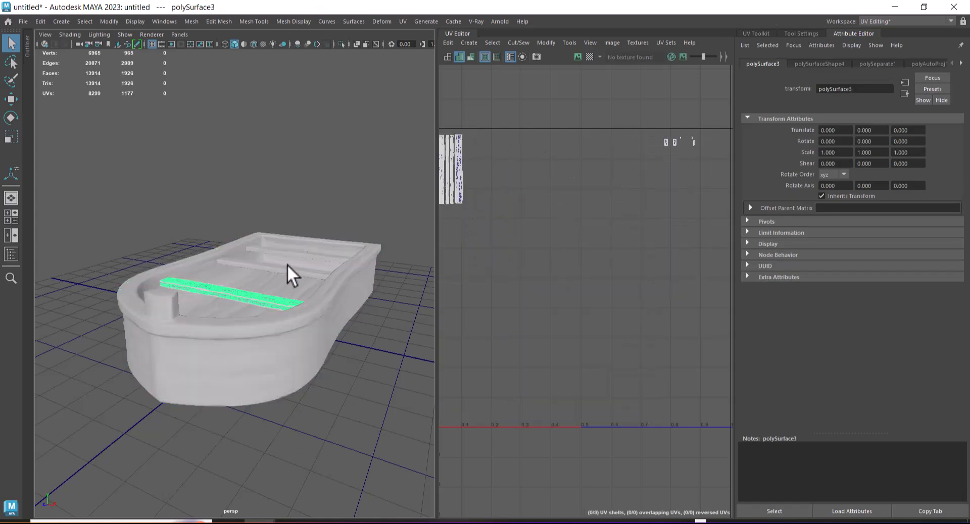
pyautogui.click(286, 265)
pyautogui.click(308, 251)
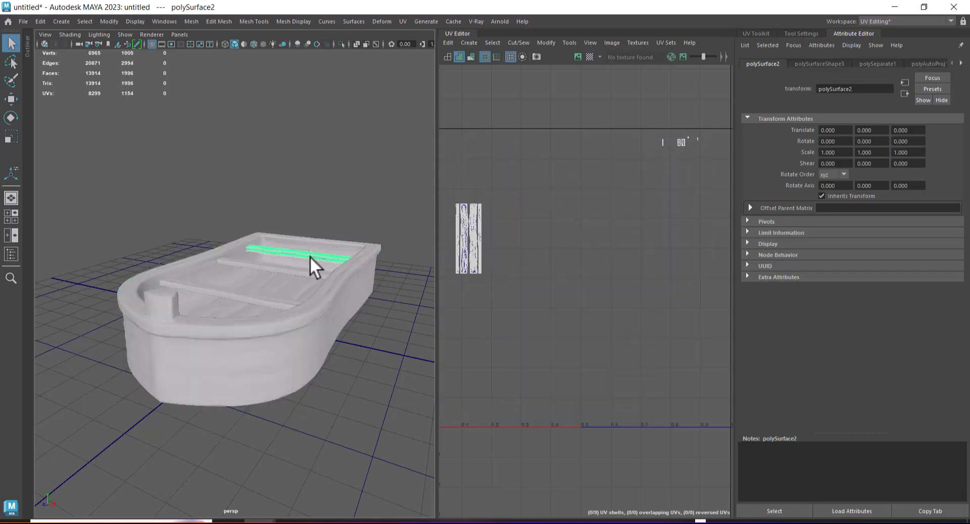
pyautogui.keyDown('alt'); pyautogui.moveTo(311, 264); pyautogui.dragTo(307, 347); pyautogui.keyUp('alt')
pyautogui.keyDown('alt'); pyautogui.moveTo(307, 346); pyautogui.dragTo(331, 344, button='right'); pyautogui.keyUp('alt')
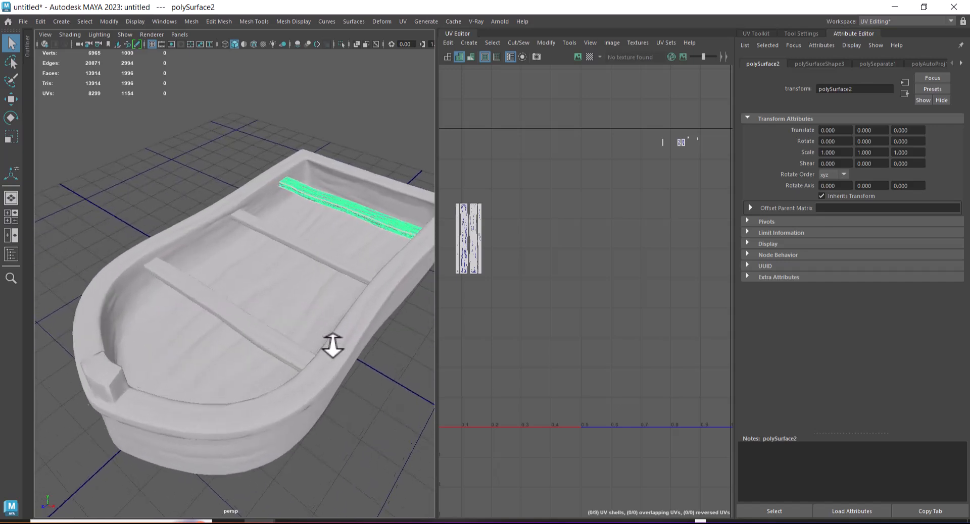
pyautogui.keyDown('alt'); pyautogui.moveTo(325, 266); pyautogui.dragTo(241, 298, button='middle'); pyautogui.keyUp('alt')
pyautogui.keyDown('alt'); pyautogui.moveTo(241, 298); pyautogui.dragTo(331, 341, button='right'); pyautogui.keyUp('alt')
pyautogui.keyDown('alt'); pyautogui.moveTo(331, 348); pyautogui.dragTo(313, 399, button='middle'); pyautogui.keyUp('alt')
pyautogui.hotkey('alt', 'h')
pyautogui.keyDown('alt'); pyautogui.moveTo(314, 399); pyautogui.dragTo(349, 323); pyautogui.keyUp('alt')
pyautogui.keyDown('alt'); pyautogui.moveTo(298, 323); pyautogui.dragTo(202, 272, button='middle'); pyautogui.keyUp('alt')
pyautogui.keyDown('alt'); pyautogui.moveTo(230, 235); pyautogui.dragTo(204, 222, button='middle'); pyautogui.keyUp('alt')
# Select the edges of the plank's four long UV strips and join them with Move and Sew.
pyautogui.keyDown('alt'); pyautogui.moveTo(490, 264); pyautogui.dragTo(535, 257, button='right'); pyautogui.keyUp('alt')
pyautogui.keyDown('alt'); pyautogui.moveTo(535, 258); pyautogui.dragTo(707, 289, button='middle'); pyautogui.keyUp('alt')
pyautogui.keyDown('alt'); pyautogui.moveTo(619, 262); pyautogui.dragTo(644, 348, button='right'); pyautogui.keyUp('alt')
pyautogui.scroll(3, 645, 358)
pyautogui.moveTo(586, 182); pyautogui.dragTo(568, 110, button='right')
pyautogui.moveTo(541, 90); pyautogui.dragTo(645, 424)
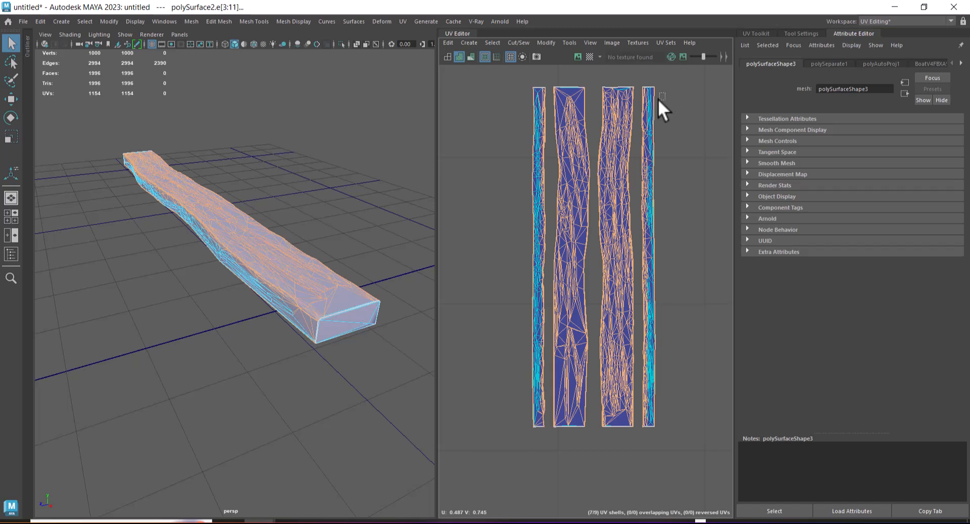
pyautogui.keyDown('ctrl'); pyautogui.moveTo(650, 124); pyautogui.dragTo(653, 432); pyautogui.keyUp('ctrl')
pyautogui.moveTo(662, 76); pyautogui.dragTo(654, 448)
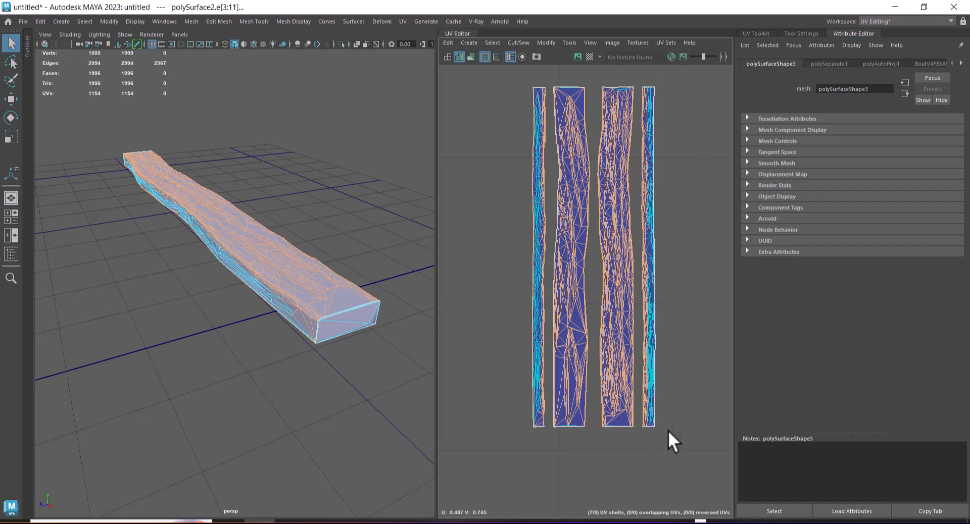
pyautogui.keyDown('shift'); pyautogui.moveTo(677, 395); pyautogui.dragTo(660, 328, button='right'); pyautogui.keyUp('shift')
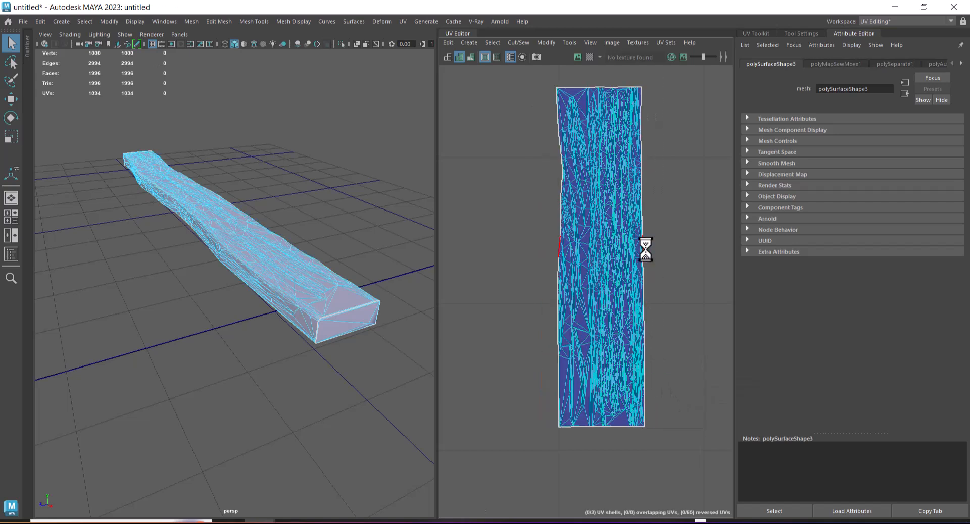
# Sew the matching end cap onto the short lower end of the joined plank UV shell.
pyautogui.keyDown('alt'); pyautogui.moveTo(645, 264); pyautogui.dragTo(617, 295, button='middle'); pyautogui.keyUp('alt')
pyautogui.keyDown('alt'); pyautogui.moveTo(617, 294); pyautogui.dragTo(556, 161, button='right'); pyautogui.keyUp('alt')
pyautogui.keyDown('alt'); pyautogui.moveTo(682, 210); pyautogui.dragTo(560, 174, button='middle'); pyautogui.keyUp('alt')
pyautogui.keyDown('alt'); pyautogui.moveTo(560, 174); pyautogui.dragTo(580, 253, button='right'); pyautogui.keyUp('alt')
pyautogui.keyDown('alt'); pyautogui.moveTo(491, 263); pyautogui.dragTo(606, 258, button='middle'); pyautogui.keyUp('alt')
pyautogui.keyDown('alt'); pyautogui.moveTo(606, 257); pyautogui.dragTo(608, 371, button='right'); pyautogui.keyUp('alt')
pyautogui.keyDown('alt'); pyautogui.moveTo(470, 230); pyautogui.dragTo(556, 212, button='middle'); pyautogui.keyUp('alt')
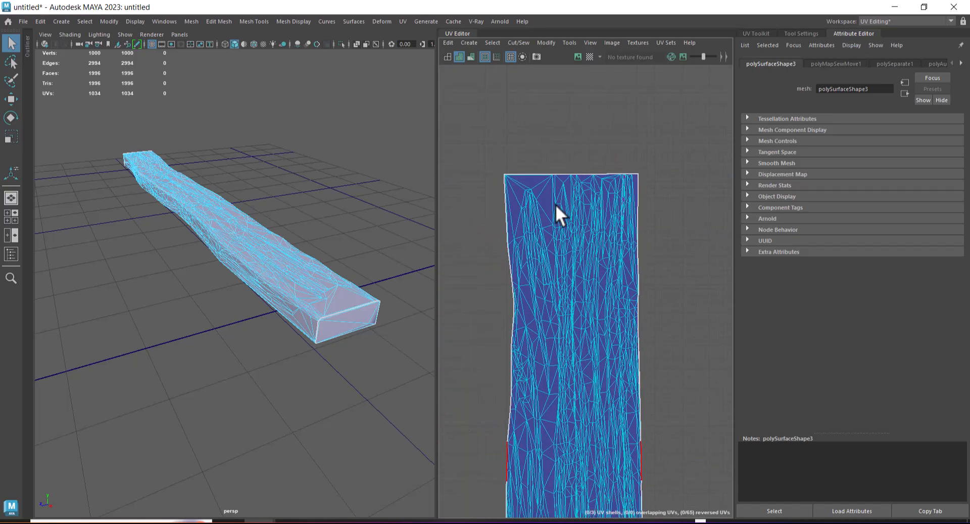
pyautogui.click(529, 188)
pyautogui.keyDown('alt'); pyautogui.moveTo(560, 305); pyautogui.dragTo(553, 200, button='middle'); pyautogui.keyUp('alt')
pyautogui.keyDown('alt'); pyautogui.moveTo(553, 199); pyautogui.dragTo(547, 313, button='right'); pyautogui.keyUp('alt')
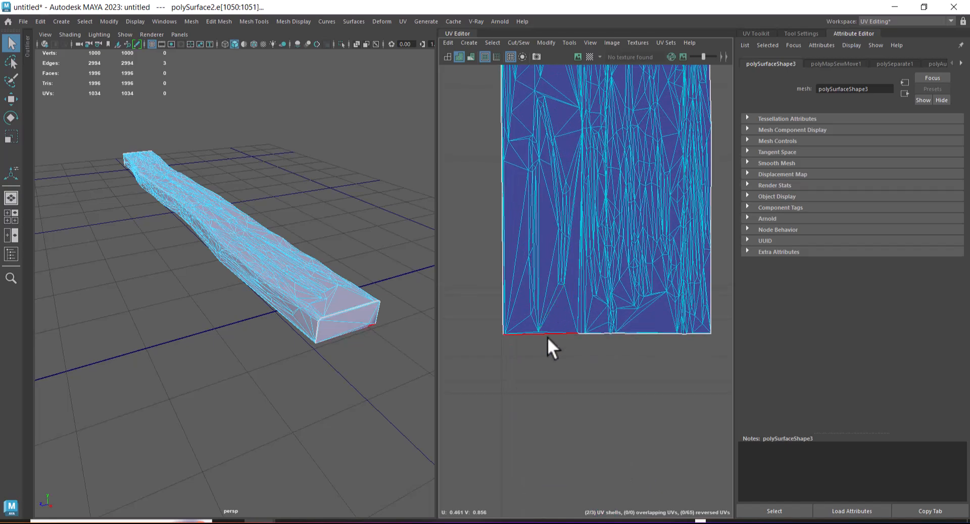
pyautogui.moveTo(525, 326); pyautogui.dragTo(525, 323)
pyautogui.keyDown('shift'); pyautogui.moveTo(555, 366); pyautogui.dragTo(556, 225, button='right'); pyautogui.keyUp('shift')
pyautogui.keyDown('alt'); pyautogui.moveTo(571, 345); pyautogui.dragTo(562, 222, button='right'); pyautogui.keyUp('alt')
# Bring back the other boat parts and select the middle seat plank for UV edge editing.
pyautogui.moveTo(277, 234); pyautogui.dragTo(319, 216, button='right')
pyautogui.keyDown('alt'); pyautogui.moveTo(283, 353); pyautogui.dragTo(168, 331); pyautogui.keyUp('alt')
pyautogui.hotkey('ctrl', '1')
pyautogui.click(162, 323)
pyautogui.keyDown('alt'); pyautogui.moveTo(617, 274); pyautogui.dragTo(638, 230, button='middle'); pyautogui.keyUp('alt')
pyautogui.keyDown('alt'); pyautogui.moveTo(639, 230); pyautogui.dragTo(641, 249, button='right'); pyautogui.keyUp('alt')
pyautogui.keyDown('alt'); pyautogui.moveTo(644, 268); pyautogui.dragTo(649, 310, button='middle'); pyautogui.keyUp('alt')
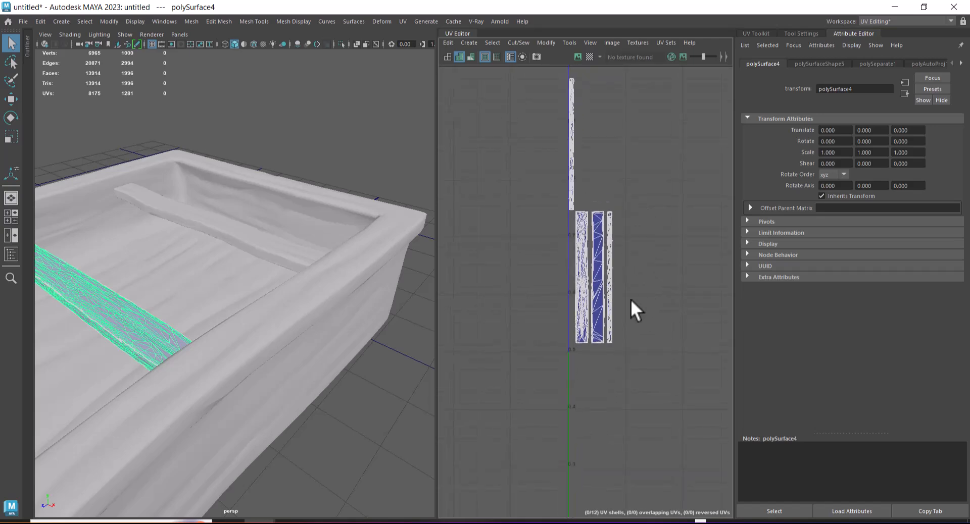
pyautogui.keyDown('alt'); pyautogui.moveTo(621, 303); pyautogui.dragTo(643, 324, button='right'); pyautogui.keyUp('alt')
pyautogui.keyDown('alt'); pyautogui.moveTo(643, 324); pyautogui.dragTo(634, 251, button='middle'); pyautogui.keyUp('alt')
pyautogui.keyDown('alt'); pyautogui.moveTo(634, 251); pyautogui.dragTo(653, 243, button='right'); pyautogui.keyUp('alt')
pyautogui.keyDown('alt'); pyautogui.moveTo(648, 243); pyautogui.dragTo(662, 300, button='middle'); pyautogui.keyUp('alt')
pyautogui.keyDown('alt'); pyautogui.moveTo(662, 300); pyautogui.dragTo(634, 209, button='right'); pyautogui.keyUp('alt')
pyautogui.keyDown('alt'); pyautogui.moveTo(640, 215); pyautogui.dragTo(648, 271, button='middle'); pyautogui.keyUp('alt')
pyautogui.keyDown('alt'); pyautogui.moveTo(648, 271); pyautogui.dragTo(659, 103, button='right'); pyautogui.keyUp('alt')
pyautogui.keyDown('alt'); pyautogui.moveTo(677, 300); pyautogui.dragTo(662, 166, button='middle'); pyautogui.keyUp('alt')
pyautogui.keyDown('alt'); pyautogui.moveTo(663, 165); pyautogui.dragTo(693, 174, button='right'); pyautogui.keyUp('alt')
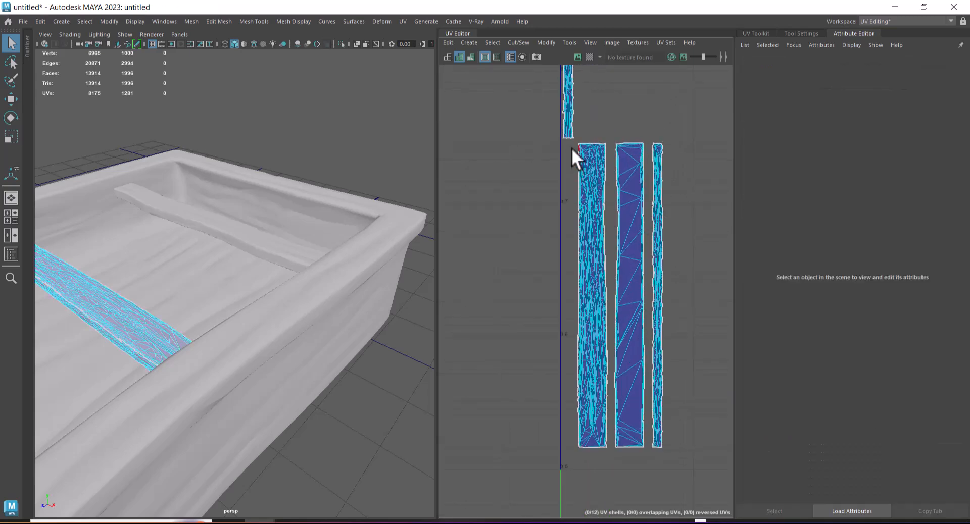
# Select the edges of the middle plank's three adjacent UV strips, compare them with the 3D plank, and clear the selection.
pyautogui.moveTo(571, 147); pyautogui.dragTo(666, 440)
pyautogui.keyDown('alt'); pyautogui.moveTo(660, 167); pyautogui.dragTo(644, 147, button='middle'); pyautogui.keyUp('alt')
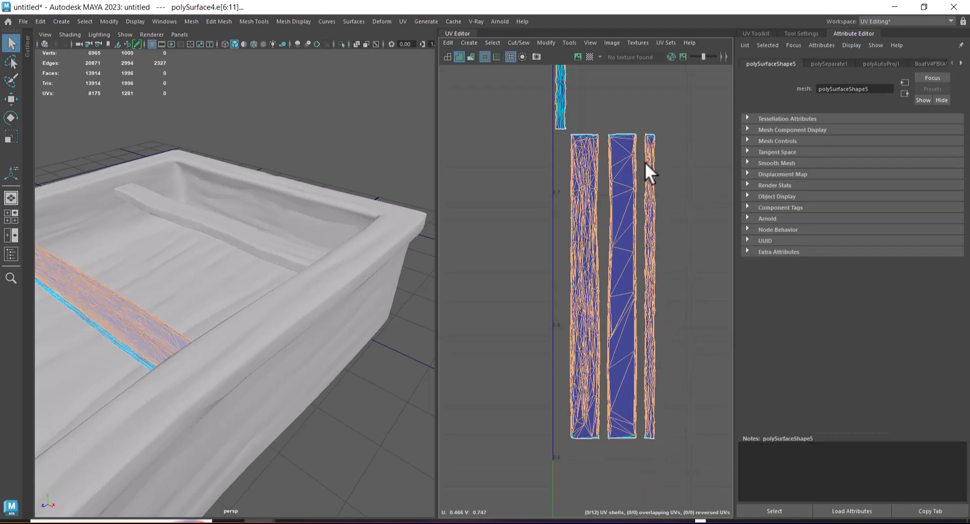
pyautogui.keyDown('alt'); pyautogui.moveTo(623, 199); pyautogui.dragTo(632, 392, button='middle'); pyautogui.keyUp('alt')
pyautogui.scroll(4, 593, 119)
pyautogui.keyDown('alt'); pyautogui.moveTo(592, 112); pyautogui.dragTo(598, 292, button='middle'); pyautogui.keyUp('alt')
pyautogui.scroll(-3, 591, 179)
pyautogui.keyDown('alt'); pyautogui.moveTo(634, 342); pyautogui.dragTo(624, 199, button='middle'); pyautogui.keyUp('alt')
pyautogui.scroll(5, 629, 202)
pyautogui.keyDown('alt'); pyautogui.moveTo(654, 337); pyautogui.dragTo(627, 320, button='middle'); pyautogui.keyUp('alt')
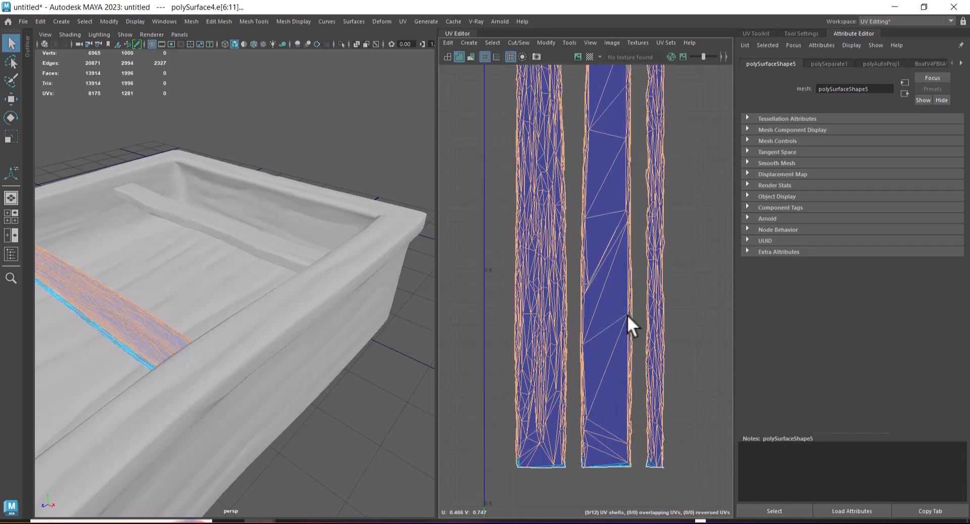
pyautogui.scroll(-3, 628, 320)
pyautogui.keyDown('alt'); pyautogui.moveTo(626, 151); pyautogui.dragTo(626, 180, button='middle'); pyautogui.keyUp('alt')
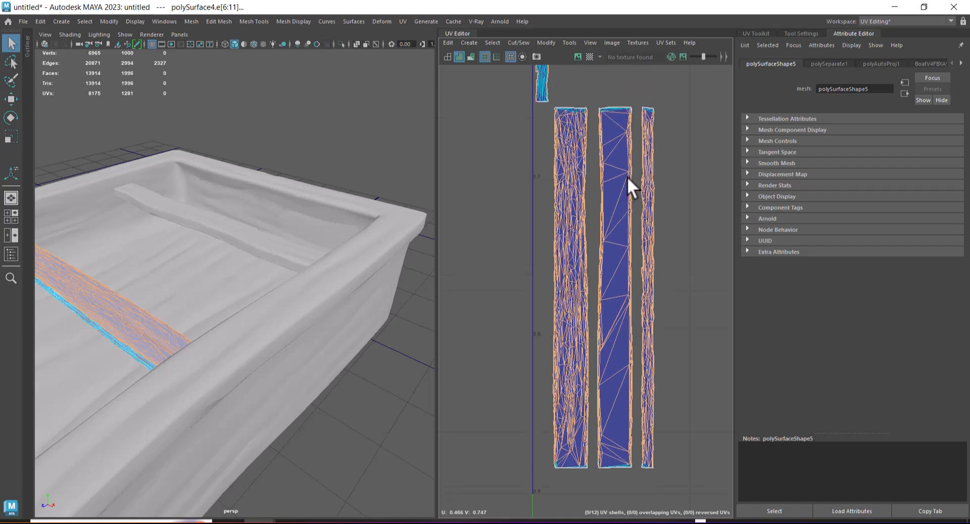
pyautogui.keyDown('alt'); pyautogui.moveTo(223, 333); pyautogui.dragTo(401, 320); pyautogui.keyUp('alt')
pyautogui.scroll(-3, 635, 277)
pyautogui.moveTo(580, 171)
pyautogui.keyDown('alt'); pyautogui.mouseDown(button='middle')
pyautogui.moveTo(537, 278)
pyautogui.moveTo(598, 281)
pyautogui.moveTo(532, 175)
pyautogui.moveTo(563, 176)
pyautogui.mouseUp(button='middle'); pyautogui.keyUp('alt')
pyautogui.scroll(-2, 546, 279)
pyautogui.keyDown('alt'); pyautogui.moveTo(564, 176); pyautogui.dragTo(404, 212, button='right'); pyautogui.keyUp('alt')
pyautogui.keyDown('alt'); pyautogui.moveTo(543, 157); pyautogui.dragTo(498, 188, button='middle'); pyautogui.keyUp('alt')
pyautogui.keyDown('alt'); pyautogui.moveTo(498, 187); pyautogui.dragTo(578, 279, button='right'); pyautogui.keyUp('alt')
pyautogui.keyDown('alt'); pyautogui.moveTo(552, 223); pyautogui.dragTo(550, 307, button='right'); pyautogui.keyUp('alt')
pyautogui.keyDown('alt'); pyautogui.moveTo(550, 307); pyautogui.dragTo(572, 132, button='middle'); pyautogui.keyUp('alt')
pyautogui.keyDown('alt'); pyautogui.moveTo(572, 132); pyautogui.dragTo(623, 290, button='right'); pyautogui.keyUp('alt')
pyautogui.keyDown('alt'); pyautogui.moveTo(620, 283); pyautogui.dragTo(694, 254, button='middle'); pyautogui.keyUp('alt')
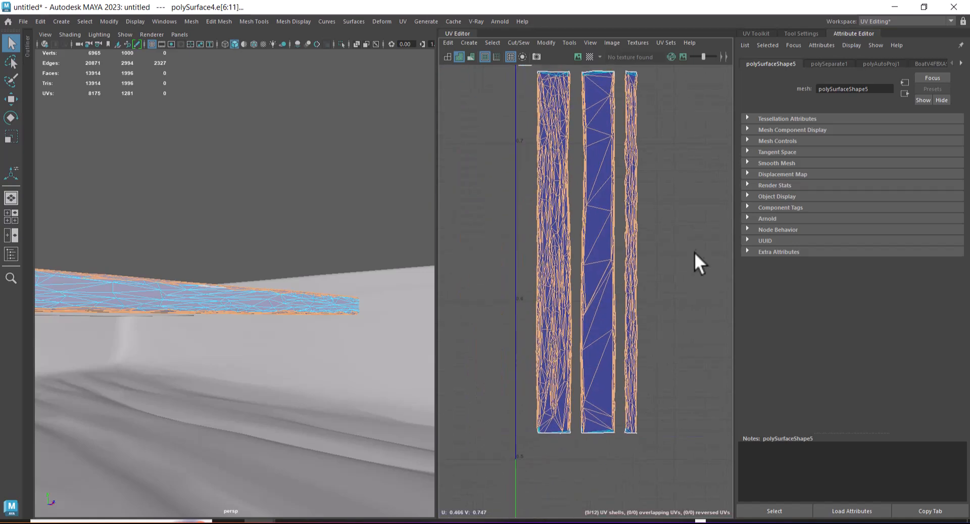
pyautogui.click(694, 253)
# Move and Sew the middle plank's three adjacent long UV strips together along their facing edges.
pyautogui.moveTo(559, 77)
pyautogui.mouseDown()
pyautogui.moveTo(584, 235)
pyautogui.moveTo(576, 392)
pyautogui.moveTo(584, 425)
pyautogui.mouseUp()
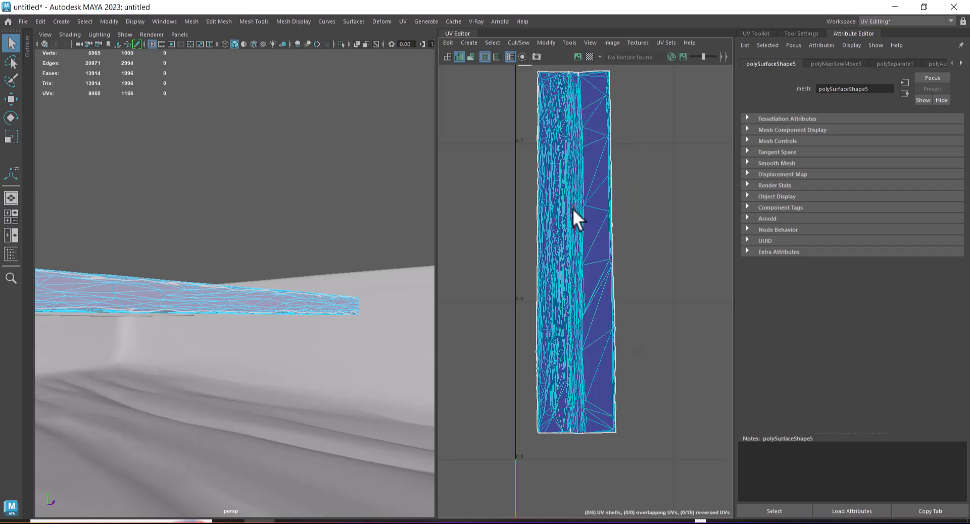
pyautogui.keyDown('alt'); pyautogui.moveTo(600, 239); pyautogui.dragTo(605, 398, button='middle'); pyautogui.keyUp('alt')
pyautogui.keyDown('alt'); pyautogui.moveTo(624, 355); pyautogui.dragTo(608, 238, button='middle'); pyautogui.keyUp('alt')
pyautogui.keyDown('alt'); pyautogui.moveTo(621, 253); pyautogui.dragTo(613, 211, button='right'); pyautogui.keyUp('alt')
pyautogui.moveTo(618, 177); pyautogui.dragTo(587, 414)
pyautogui.keyDown('alt'); pyautogui.moveTo(610, 358); pyautogui.dragTo(605, 414, button='middle'); pyautogui.keyUp('alt')
pyautogui.keyDown('shift'); pyautogui.moveTo(641, 379); pyautogui.dragTo(643, 313, button='right'); pyautogui.keyUp('shift')
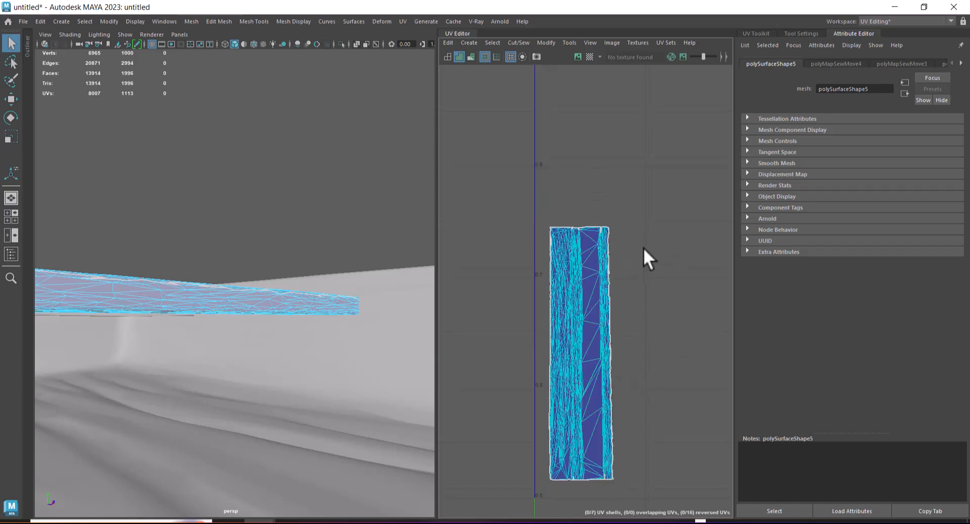
# Sew the small open splits between the joined strips at the upper end of the middle plank's UV shell.
pyautogui.scroll(8, 621, 247)
pyautogui.keyDown('alt'); pyautogui.moveTo(566, 224); pyautogui.dragTo(649, 270, button='middle'); pyautogui.keyUp('alt')
pyautogui.scroll(2, 640, 278)
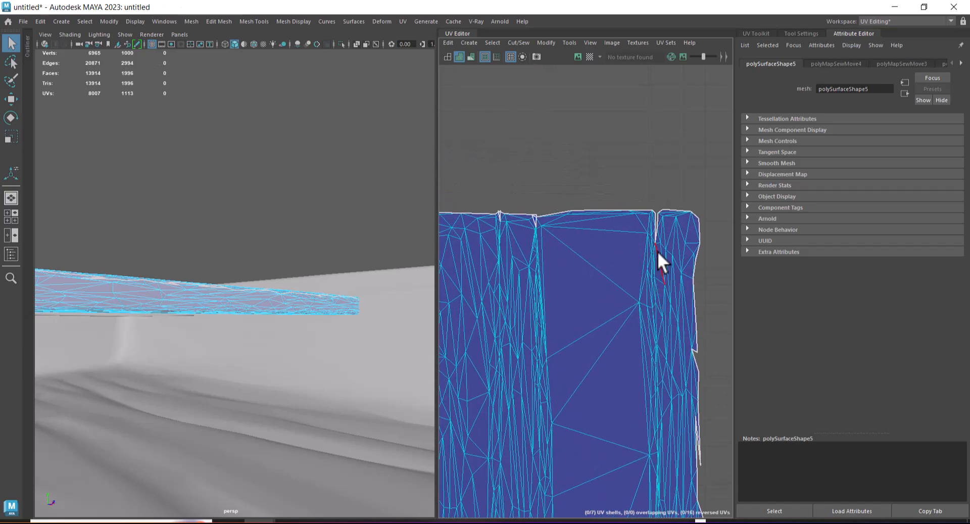
pyautogui.moveTo(647, 223); pyautogui.dragTo(643, 216)
pyautogui.keyDown('shift'); pyautogui.moveTo(628, 287); pyautogui.dragTo(627, 225, button='right'); pyautogui.keyUp('shift')
pyautogui.keyDown('alt'); pyautogui.moveTo(559, 293); pyautogui.dragTo(611, 298, button='middle'); pyautogui.keyUp('alt')
pyautogui.scroll(4, 614, 285)
pyautogui.moveTo(614, 283); pyautogui.dragTo(516, 207)
pyautogui.keyDown('shift'); pyautogui.moveTo(580, 210); pyautogui.dragTo(574, 214, button='right'); pyautogui.keyUp('shift')
pyautogui.scroll(-2, 619, 318)
pyautogui.keyDown('alt'); pyautogui.moveTo(617, 233); pyautogui.dragTo(581, 214, button='middle'); pyautogui.keyUp('alt')
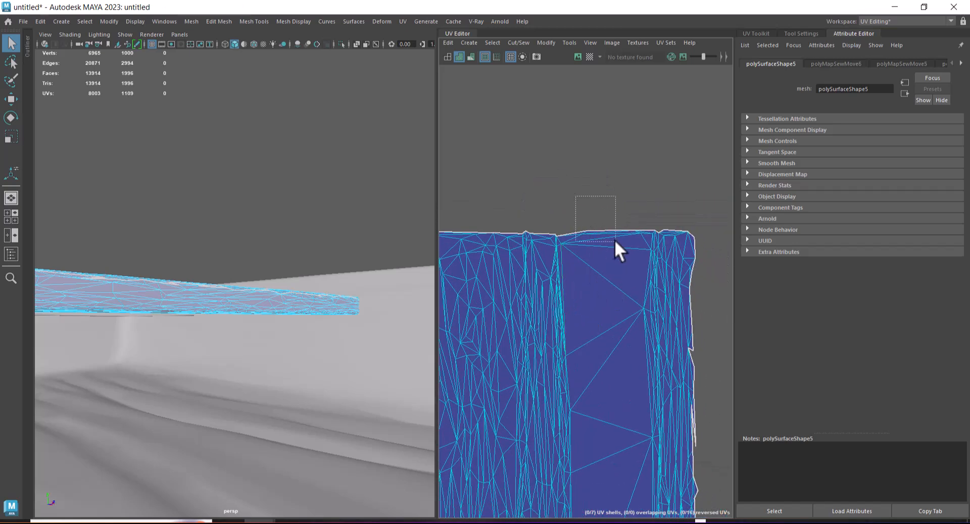
# Maximize the UV Editor around the middle plank's shell and clear the edge selection.
pyautogui.moveTo(613, 240); pyautogui.dragTo(613, 239)
pyautogui.scroll(-1, 552, 325)
pyautogui.keyDown('alt'); pyautogui.moveTo(552, 325); pyautogui.dragTo(547, 259, button='middle'); pyautogui.keyUp('alt')
pyautogui.moveTo(520, 215); pyautogui.dragTo(559, 255)
pyautogui.keyDown('alt'); pyautogui.moveTo(550, 371); pyautogui.dragTo(540, 274, button='right'); pyautogui.keyUp('alt')
pyautogui.keyDown('alt'); pyautogui.moveTo(541, 274); pyautogui.dragTo(492, 158, button='middle'); pyautogui.keyUp('alt')
pyautogui.keyDown('alt'); pyautogui.moveTo(632, 346); pyautogui.dragTo(531, 169, button='right'); pyautogui.keyUp('alt')
pyautogui.keyDown('alt'); pyautogui.moveTo(629, 297); pyautogui.dragTo(634, 374, button='middle'); pyautogui.keyUp('alt')
pyautogui.hotkey('ctrl', 'space')
pyautogui.keyDown('alt'); pyautogui.moveTo(634, 373); pyautogui.dragTo(647, 218, button='right'); pyautogui.keyUp('alt')
pyautogui.keyDown('alt'); pyautogui.moveTo(648, 218); pyautogui.dragTo(576, 217, button='middle'); pyautogui.keyUp('alt')
pyautogui.keyDown('alt'); pyautogui.moveTo(576, 217); pyautogui.dragTo(490, 275, button='right'); pyautogui.keyUp('alt')
pyautogui.keyDown('alt'); pyautogui.moveTo(489, 274); pyautogui.dragTo(595, 245, button='middle'); pyautogui.keyUp('alt')
pyautogui.keyDown('alt'); pyautogui.moveTo(544, 217); pyautogui.dragTo(375, 279, button='right'); pyautogui.keyUp('alt')
pyautogui.keyDown('alt'); pyautogui.moveTo(375, 280); pyautogui.dragTo(580, 206, button='middle'); pyautogui.keyUp('alt')
pyautogui.keyDown('alt'); pyautogui.moveTo(580, 205); pyautogui.dragTo(632, 315, button='right'); pyautogui.keyUp('alt')
pyautogui.keyDown('alt'); pyautogui.moveTo(632, 315); pyautogui.dragTo(613, 301, button='middle'); pyautogui.keyUp('alt')
pyautogui.keyDown('alt'); pyautogui.moveTo(613, 301); pyautogui.dragTo(591, 377, button='right'); pyautogui.keyUp('alt')
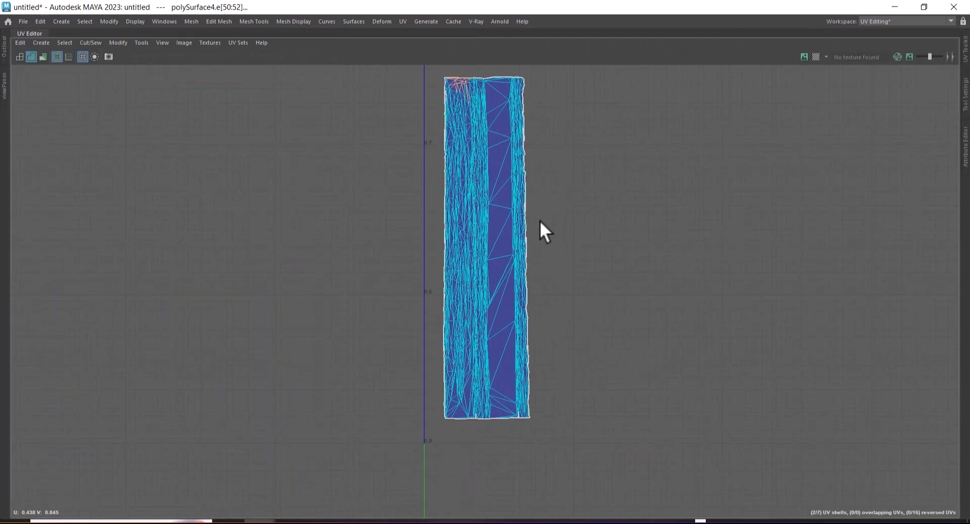
pyautogui.keyDown('alt'); pyautogui.moveTo(540, 223); pyautogui.dragTo(557, 318, button='middle'); pyautogui.keyUp('alt')
pyautogui.click(569, 238)
pyautogui.keyDown('alt'); pyautogui.moveTo(568, 239); pyautogui.dragTo(578, 184, button='middle'); pyautogui.keyUp('alt')
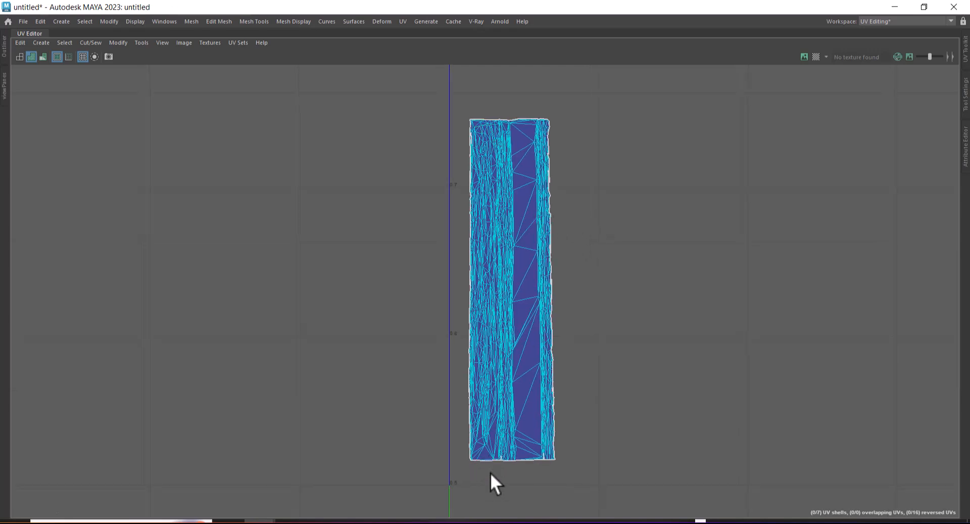
# Sew the end caps onto the lower and upper ends of the middle plank's widest UV strip.
pyautogui.moveTo(481, 441); pyautogui.dragTo(481, 440)
pyautogui.press('g')
pyautogui.click(579, 265)
pyautogui.moveTo(480, 127); pyautogui.dragTo(480, 127)
pyautogui.press('g')
pyautogui.click(674, 256)
# Sew the leftover gaps between the lower end cap and the middle plank's main UV shell.
pyautogui.keyDown('alt'); pyautogui.moveTo(565, 378); pyautogui.dragTo(562, 226, button='middle'); pyautogui.keyUp('alt')
pyautogui.keyDown('alt'); pyautogui.moveTo(562, 226); pyautogui.dragTo(699, 503, button='right'); pyautogui.keyUp('alt')
pyautogui.keyDown('alt'); pyautogui.moveTo(586, 237); pyautogui.dragTo(646, 373, button='right'); pyautogui.keyUp('alt')
pyautogui.keyDown('alt'); pyautogui.moveTo(646, 372); pyautogui.dragTo(612, 306, button='middle'); pyautogui.keyUp('alt')
pyautogui.keyDown('alt'); pyautogui.moveTo(613, 306); pyautogui.dragTo(778, 520, button='right'); pyautogui.keyUp('alt')
pyautogui.keyDown('alt'); pyautogui.moveTo(493, 255); pyautogui.dragTo(533, 413, button='middle'); pyautogui.keyUp('alt')
pyautogui.keyDown('alt'); pyautogui.moveTo(534, 413); pyautogui.dragTo(656, 523, button='right'); pyautogui.keyUp('alt')
pyautogui.moveTo(531, 377); pyautogui.dragTo(565, 438)
pyautogui.press('g')
pyautogui.click(502, 323)
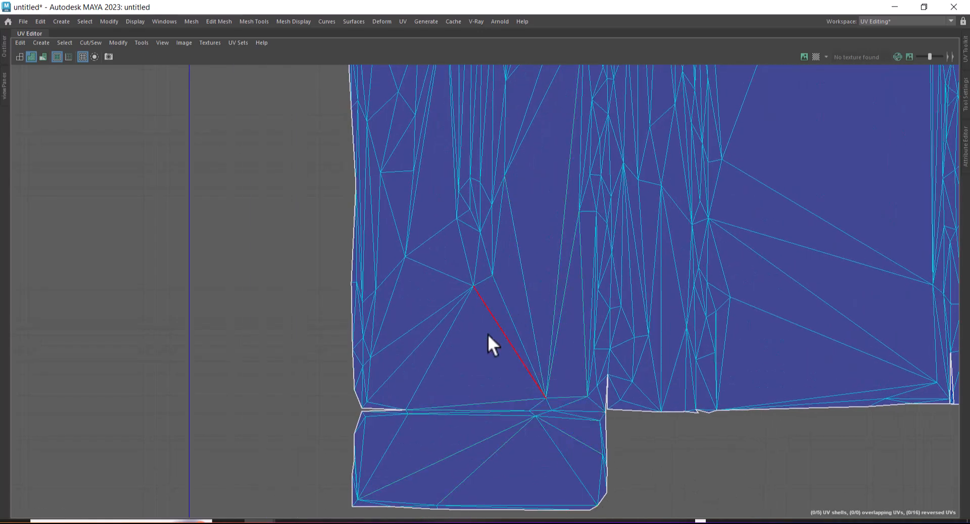
pyautogui.moveTo(448, 368); pyautogui.dragTo(367, 429)
pyautogui.press('g')
pyautogui.click(525, 273)
# Sew the leftover gaps between the upper end cap and the middle plank's main UV shell.
pyautogui.keyDown('alt'); pyautogui.moveTo(534, 239); pyautogui.dragTo(534, 472, button='middle'); pyautogui.keyUp('alt')
pyautogui.keyDown('alt'); pyautogui.moveTo(561, 354); pyautogui.dragTo(515, 273, button='right'); pyautogui.keyUp('alt')
pyautogui.keyDown('alt'); pyautogui.moveTo(540, 303); pyautogui.dragTo(547, 451, button='middle'); pyautogui.keyUp('alt')
pyautogui.keyDown('alt'); pyautogui.moveTo(548, 450); pyautogui.dragTo(525, 399, button='right'); pyautogui.keyUp('alt')
pyautogui.keyDown('alt'); pyautogui.moveTo(561, 242); pyautogui.dragTo(560, 475, button='middle'); pyautogui.keyUp('alt')
pyautogui.keyDown('alt'); pyautogui.moveTo(555, 217); pyautogui.dragTo(519, 475, button='middle'); pyautogui.keyUp('alt')
pyautogui.keyDown('alt'); pyautogui.moveTo(516, 153); pyautogui.dragTo(545, 255, button='middle'); pyautogui.keyUp('alt')
pyautogui.keyDown('alt'); pyautogui.moveTo(548, 273); pyautogui.dragTo(704, 513, button='right'); pyautogui.keyUp('alt')
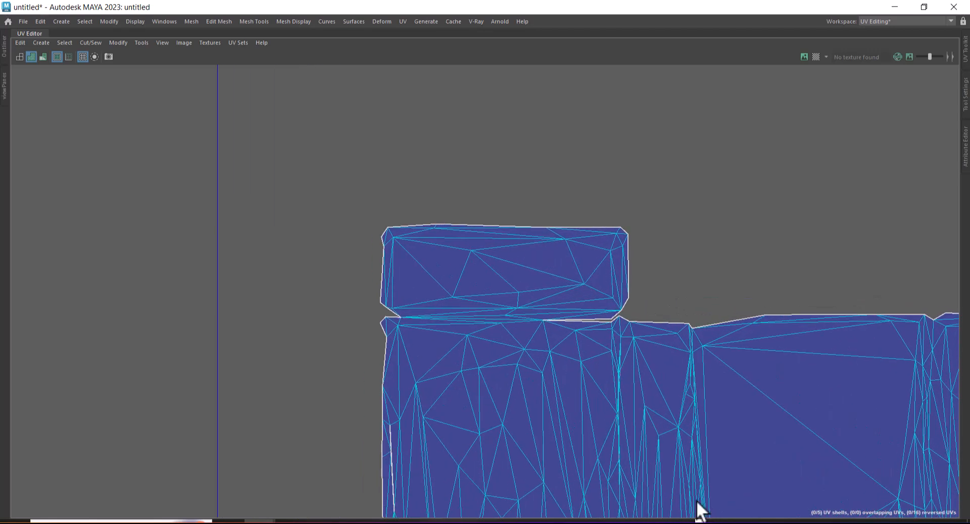
pyautogui.moveTo(547, 295); pyautogui.dragTo(582, 360)
pyautogui.press('g')
pyautogui.moveTo(411, 293); pyautogui.dragTo(395, 330)
pyautogui.press('g')
# Select the loose sliver edges along the right border of the middle plank's UV shell.
pyautogui.keyDown('alt'); pyautogui.moveTo(634, 426); pyautogui.dragTo(505, 202, button='right'); pyautogui.keyUp('alt')
pyautogui.keyDown('alt'); pyautogui.moveTo(769, 353); pyautogui.dragTo(332, 251, button='middle'); pyautogui.keyUp('alt')
pyautogui.keyDown('alt'); pyautogui.moveTo(679, 405); pyautogui.dragTo(288, 184, button='right'); pyautogui.keyUp('alt')
pyautogui.keyDown('alt'); pyautogui.moveTo(567, 176); pyautogui.dragTo(379, 111, button='right'); pyautogui.keyUp('alt')
pyautogui.keyDown('alt'); pyautogui.moveTo(629, 220); pyautogui.dragTo(455, 263, button='middle'); pyautogui.keyUp('alt')
pyautogui.moveTo(604, 175); pyautogui.dragTo(801, 312)
pyautogui.keyDown('alt'); pyautogui.moveTo(479, 308); pyautogui.dragTo(523, 336, button='right'); pyautogui.keyUp('alt')
pyautogui.keyDown('alt'); pyautogui.moveTo(374, 356); pyautogui.dragTo(581, 248, button='middle'); pyautogui.keyUp('alt')
pyautogui.keyDown('alt'); pyautogui.moveTo(601, 348); pyautogui.dragTo(656, 298, button='right'); pyautogui.keyUp('alt')
pyautogui.keyDown('alt'); pyautogui.moveTo(511, 119); pyautogui.dragTo(448, 243, button='middle'); pyautogui.keyUp('alt')
pyautogui.keyDown('alt'); pyautogui.moveTo(448, 244); pyautogui.dragTo(510, 239, button='right'); pyautogui.keyUp('alt')
pyautogui.keyDown('alt'); pyautogui.moveTo(525, 296); pyautogui.dragTo(495, 236, button='right'); pyautogui.keyUp('alt')
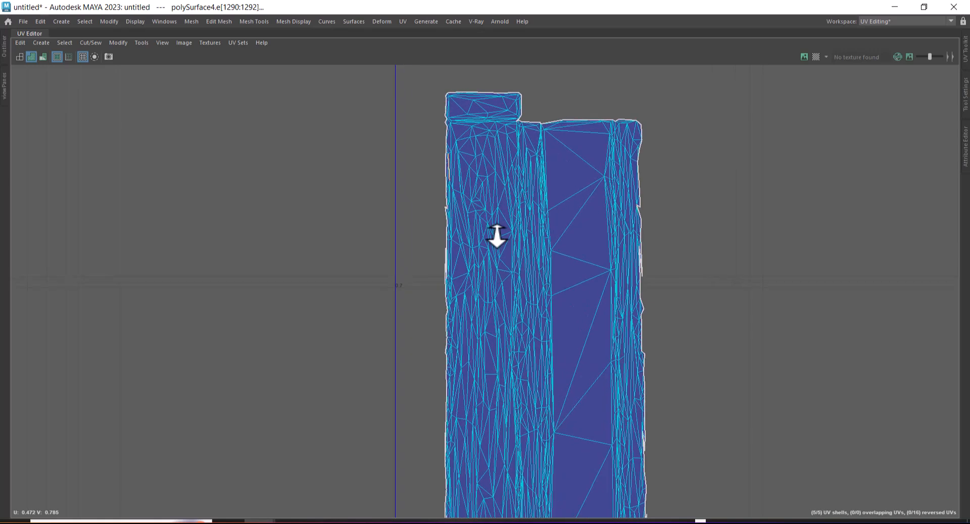
pyautogui.click(520, 110)
pyautogui.keyDown('alt'); pyautogui.moveTo(526, 129); pyautogui.dragTo(379, 71, button='right'); pyautogui.keyUp('alt')
pyautogui.hotkey('ctrl', 'z')
pyautogui.hotkey('ctrl', 'z')
pyautogui.hotkey('ctrl', 'z')
# Sew the loose slivers along the right border of the middle plank's UV shell back into it.
pyautogui.keyDown('alt'); pyautogui.moveTo(659, 384); pyautogui.dragTo(611, 170, button='middle'); pyautogui.keyUp('alt')
pyautogui.keyDown('alt'); pyautogui.moveTo(610, 170); pyautogui.dragTo(786, 361, button='right'); pyautogui.keyUp('alt')
pyautogui.keyDown('alt'); pyautogui.moveTo(649, 109); pyautogui.dragTo(694, 250, button='right'); pyautogui.keyUp('alt')
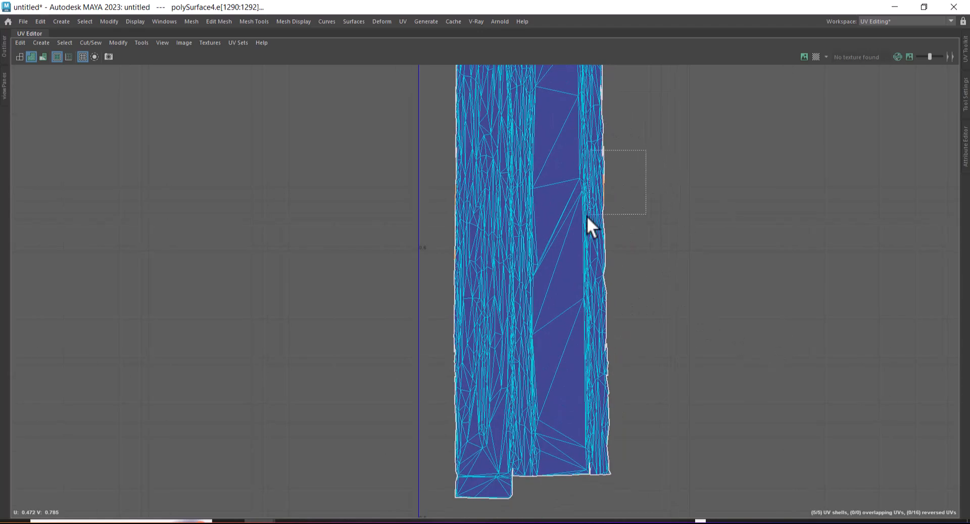
pyautogui.click(706, 160)
pyautogui.keyDown('alt'); pyautogui.moveTo(724, 346); pyautogui.dragTo(617, 253, button='right'); pyautogui.keyUp('alt')
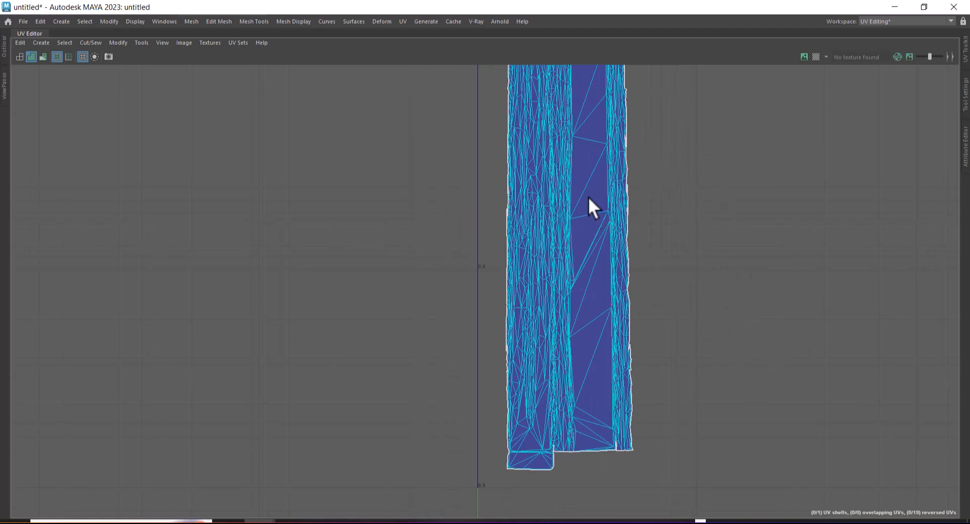
# Try to sew the split border edge on the left side of the middle plank's shell, and undo it.
pyautogui.keyDown('alt'); pyautogui.moveTo(594, 205); pyautogui.dragTo(571, 300, button='right'); pyautogui.keyUp('alt')
pyautogui.keyDown('alt'); pyautogui.moveTo(550, 238); pyautogui.dragTo(537, 324, button='right'); pyautogui.keyUp('alt')
pyautogui.keyDown('alt'); pyautogui.moveTo(429, 243); pyautogui.dragTo(445, 298, button='right'); pyautogui.keyUp('alt')
pyautogui.keyDown('alt'); pyautogui.moveTo(469, 206); pyautogui.dragTo(544, 271, button='middle'); pyautogui.keyUp('alt')
pyautogui.keyDown('alt'); pyautogui.moveTo(506, 190); pyautogui.dragTo(485, 212, button='right'); pyautogui.keyUp('alt')
pyautogui.click(437, 204)
pyautogui.hotkey('shift', 's')
pyautogui.click(479, 129)
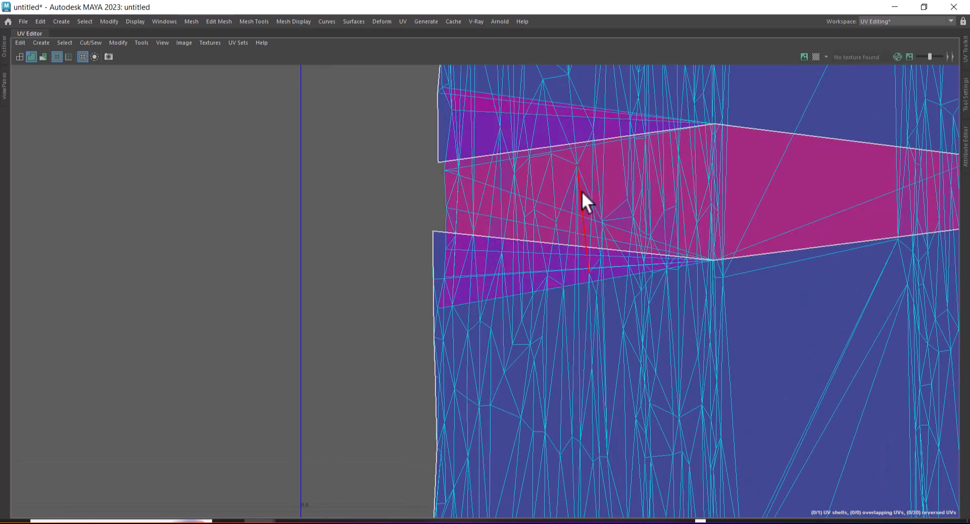
pyautogui.hotkey('ctrl', 'z')
pyautogui.hotkey('ctrl', 'z')
# Cut the protruding sliver off the right border of the middle plank's shell and sew it onto its matching edge.
pyautogui.keyDown('alt'); pyautogui.moveTo(649, 298); pyautogui.dragTo(626, 219, button='right'); pyautogui.keyUp('alt')
pyautogui.keyDown('alt'); pyautogui.moveTo(627, 219); pyautogui.dragTo(464, 186, button='middle'); pyautogui.keyUp('alt')
pyautogui.keyDown('alt'); pyautogui.moveTo(726, 164); pyautogui.dragTo(822, 327, button='right'); pyautogui.keyUp('alt')
pyautogui.keyDown('alt'); pyautogui.moveTo(727, 103); pyautogui.dragTo(823, 298, button='right'); pyautogui.keyUp('alt')
pyautogui.keyDown('alt'); pyautogui.moveTo(758, 253); pyautogui.dragTo(798, 349, button='right'); pyautogui.keyUp('alt')
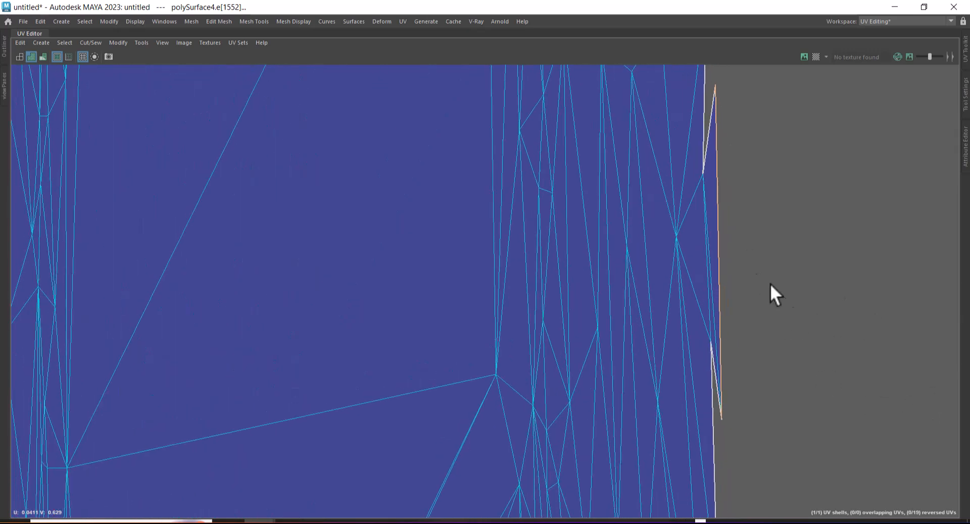
pyautogui.click(702, 256)
pyautogui.keyDown('shift'); pyautogui.moveTo(804, 199); pyautogui.dragTo(761, 217, button='right'); pyautogui.keyUp('shift')
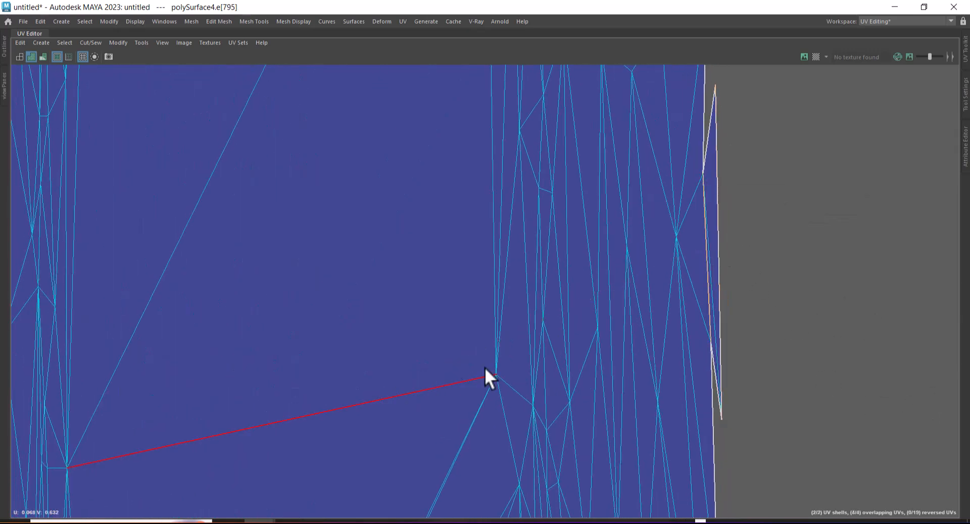
pyautogui.click(717, 217)
pyautogui.press('Delete')
# Try to sew the notched edge on the left border of the middle plank's shell.
pyautogui.keyDown('alt'); pyautogui.moveTo(658, 424); pyautogui.dragTo(606, 288, button='right'); pyautogui.keyUp('alt')
pyautogui.keyDown('alt'); pyautogui.moveTo(448, 303); pyautogui.dragTo(558, 461, button='right'); pyautogui.keyUp('alt')
pyautogui.keyDown('alt'); pyautogui.moveTo(412, 358); pyautogui.dragTo(523, 231, button='middle'); pyautogui.keyUp('alt')
pyautogui.keyDown('alt'); pyautogui.moveTo(523, 231); pyautogui.dragTo(563, 177, button='right'); pyautogui.keyUp('alt')
pyautogui.click(532, 115)
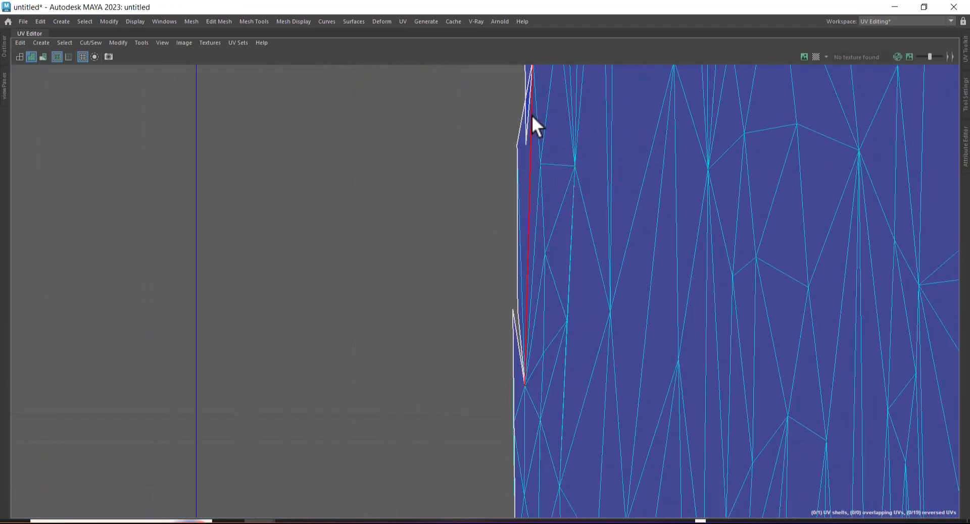
pyautogui.click(526, 119)
pyautogui.hotkey('shift', 's')
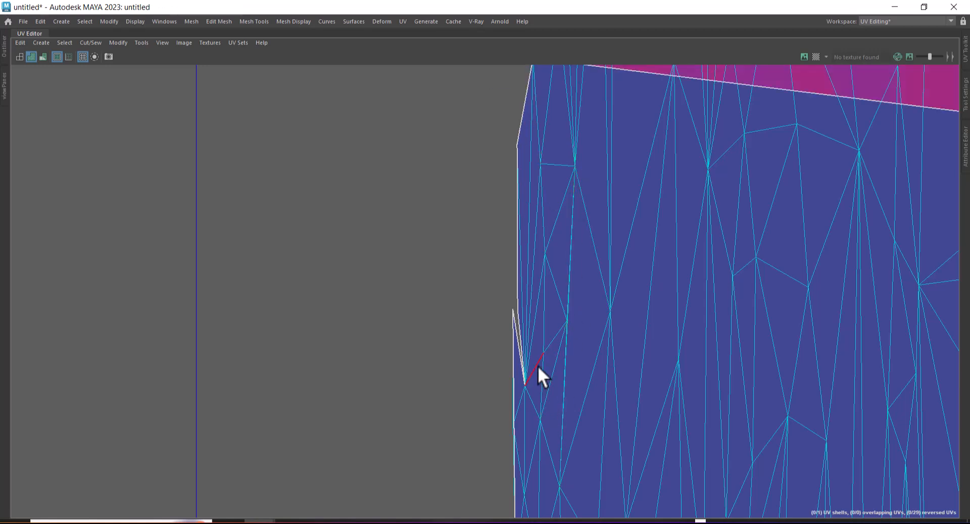
pyautogui.click(620, 336)
# Sew the remaining split edges along the left border of the middle plank's UV shell.
pyautogui.keyDown('alt'); pyautogui.moveTo(619, 336); pyautogui.dragTo(523, 329, button='right'); pyautogui.keyUp('alt')
pyautogui.click(395, 274)
pyautogui.hotkey('shift', 's')
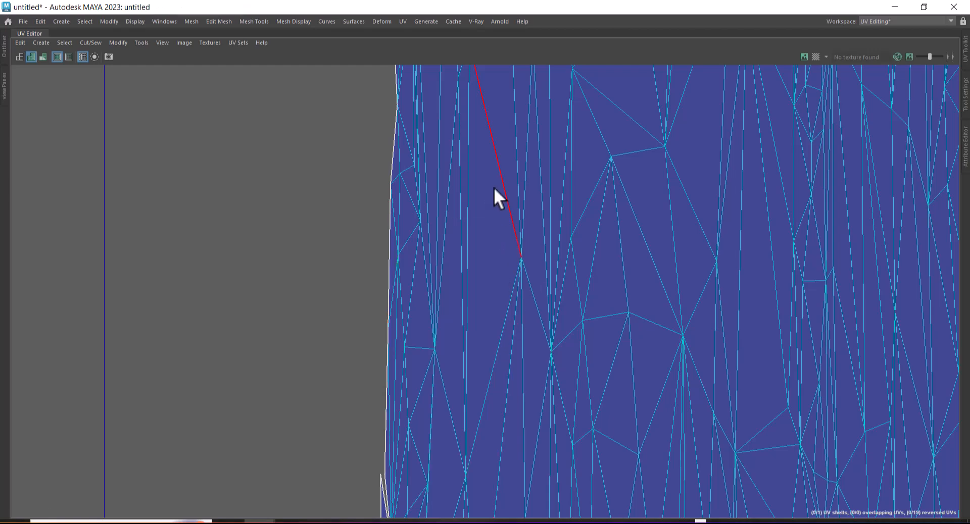
pyautogui.keyDown('alt'); pyautogui.moveTo(493, 186); pyautogui.dragTo(552, 197, button='middle'); pyautogui.keyUp('alt')
pyautogui.keyDown('alt'); pyautogui.moveTo(552, 197); pyautogui.dragTo(537, 372, button='right'); pyautogui.keyUp('alt')
pyautogui.click(467, 273)
pyautogui.hotkey('shift', 's')
# Zoom out on the finished middle plank shell and restore the layout with the 3D viewport beside the UV Editor.
pyautogui.keyDown('alt'); pyautogui.moveTo(710, 279); pyautogui.dragTo(375, 162, button='right'); pyautogui.keyUp('alt')
pyautogui.keyDown('alt'); pyautogui.moveTo(667, 281); pyautogui.dragTo(394, 176, button='right'); pyautogui.keyUp('alt')
pyautogui.keyDown('alt'); pyautogui.moveTo(752, 271); pyautogui.dragTo(470, 164, button='right'); pyautogui.keyUp('alt')
pyautogui.moveTo(591, 216)
pyautogui.keyDown('alt'); pyautogui.mouseDown(button='middle')
pyautogui.moveTo(467, 234)
pyautogui.moveTo(337, 271)
pyautogui.mouseUp(button='middle'); pyautogui.keyUp('alt')
pyautogui.keyDown('alt'); pyautogui.moveTo(612, 303); pyautogui.dragTo(444, 257, button='right'); pyautogui.keyUp('alt')
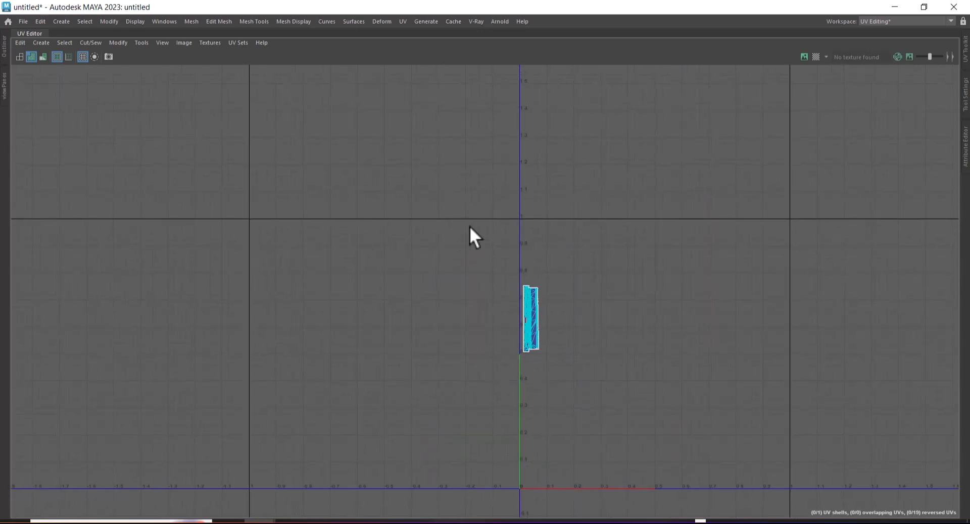
pyautogui.hotkey('ctrl', 'space')
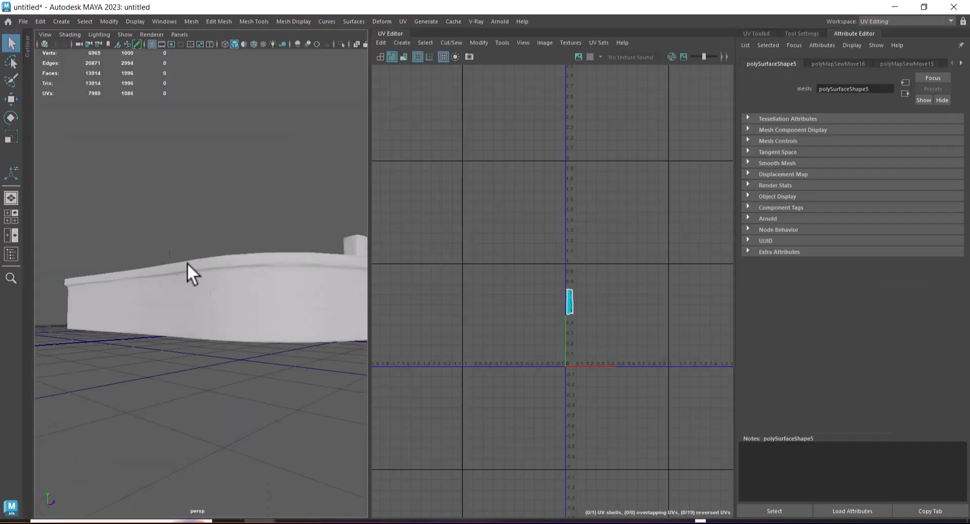
# Return to object mode and select the plank nearest the bow.
pyautogui.keyDown('alt'); pyautogui.moveTo(169, 251); pyautogui.dragTo(273, 340); pyautogui.keyUp('alt')
pyautogui.keyDown('alt'); pyautogui.moveTo(227, 333); pyautogui.dragTo(294, 357, button='right'); pyautogui.keyUp('alt')
pyautogui.keyDown('alt'); pyautogui.moveTo(294, 358); pyautogui.dragTo(190, 318, button='middle'); pyautogui.keyUp('alt')
pyautogui.moveTo(253, 190); pyautogui.dragTo(295, 170, button='right')
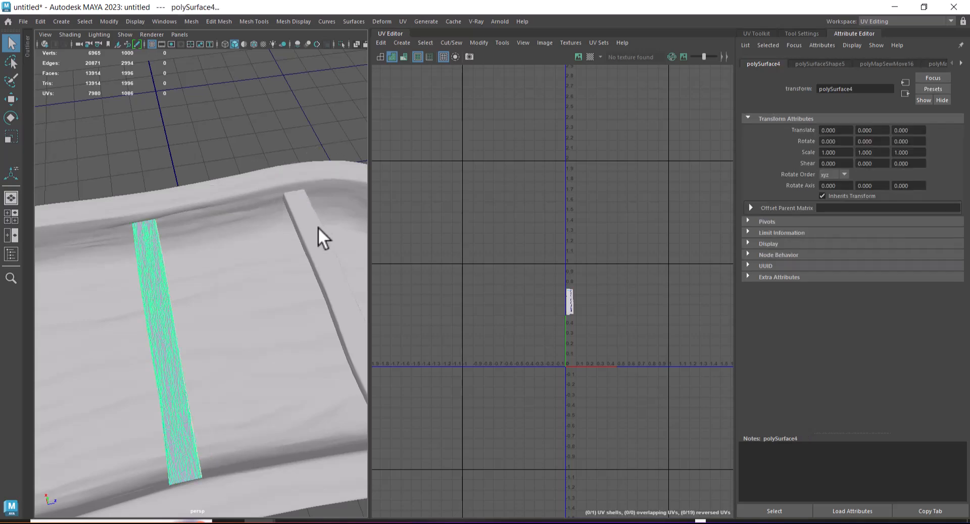
pyautogui.click(319, 223)
# Frame the bow plank's UV strips in the UV Editor and switch to edge selection.
pyautogui.keyDown('alt'); pyautogui.moveTo(568, 293); pyautogui.dragTo(602, 264, button='right'); pyautogui.keyUp('alt')
pyautogui.keyDown('alt'); pyautogui.moveTo(602, 264); pyautogui.dragTo(664, 230, button='middle'); pyautogui.keyUp('alt')
pyautogui.keyDown('alt'); pyautogui.moveTo(571, 166); pyautogui.dragTo(621, 157, button='right'); pyautogui.keyUp('alt')
pyautogui.keyDown('alt'); pyautogui.moveTo(621, 157); pyautogui.dragTo(630, 305, button='middle'); pyautogui.keyUp('alt')
pyautogui.keyDown('alt'); pyautogui.moveTo(630, 305); pyautogui.dragTo(678, 363, button='right'); pyautogui.keyUp('alt')
pyautogui.keyDown('alt'); pyautogui.moveTo(655, 179); pyautogui.dragTo(615, 251, button='middle'); pyautogui.keyUp('alt')
pyautogui.keyDown('alt'); pyautogui.moveTo(597, 205); pyautogui.dragTo(616, 311, button='middle'); pyautogui.keyUp('alt')
pyautogui.scroll(-3, 616, 309)
pyautogui.moveTo(607, 205); pyautogui.dragTo(612, 115, button='right')
pyautogui.scroll(1, 638, 246)
# Try selecting the edges of the bow plank's strips without their end edges, and clear the selection.
pyautogui.moveTo(632, 183); pyautogui.dragTo(502, 441)
pyautogui.scroll(2, 639, 347)
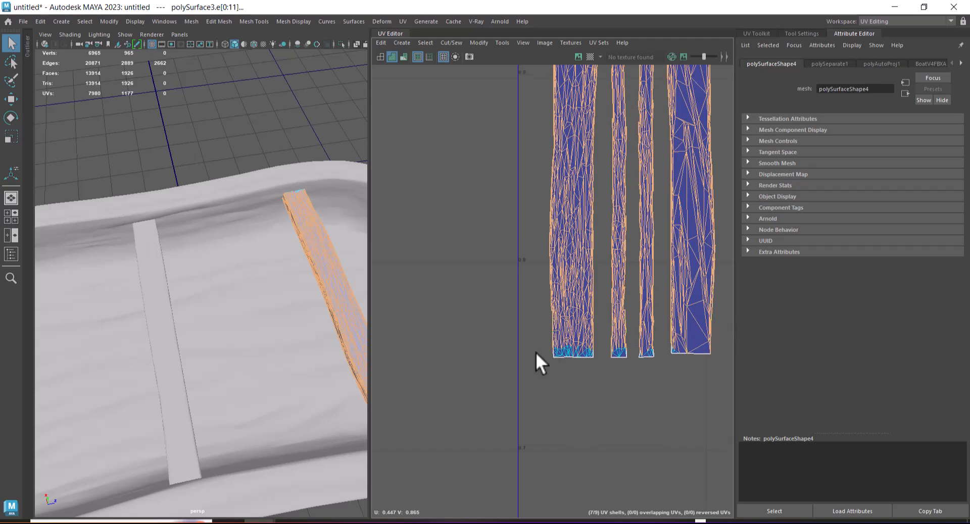
pyautogui.keyDown('ctrl'); pyautogui.moveTo(719, 340); pyautogui.dragTo(728, 347); pyautogui.keyUp('ctrl')
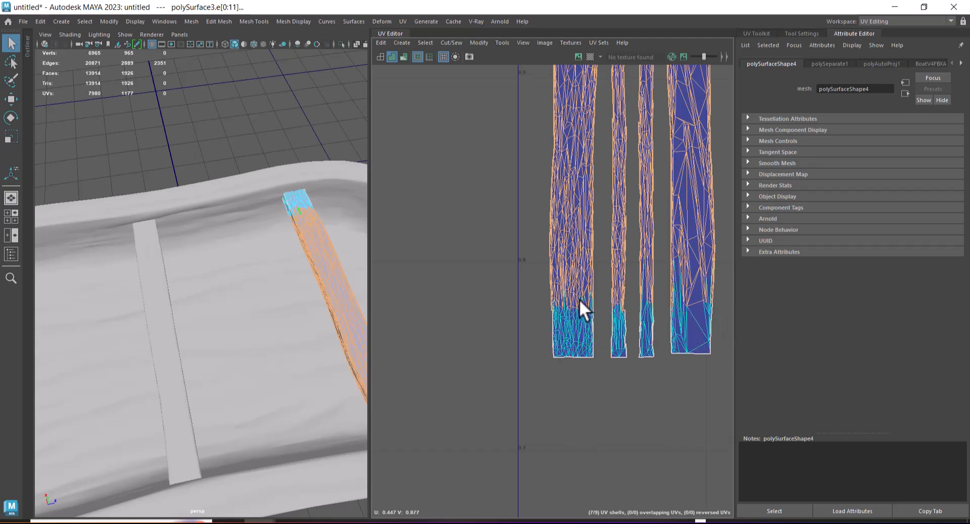
pyautogui.keyDown('shift'); pyautogui.moveTo(535, 311); pyautogui.dragTo(727, 343); pyautogui.keyUp('shift')
pyautogui.scroll(-3, 596, 343)
pyautogui.click(675, 179)
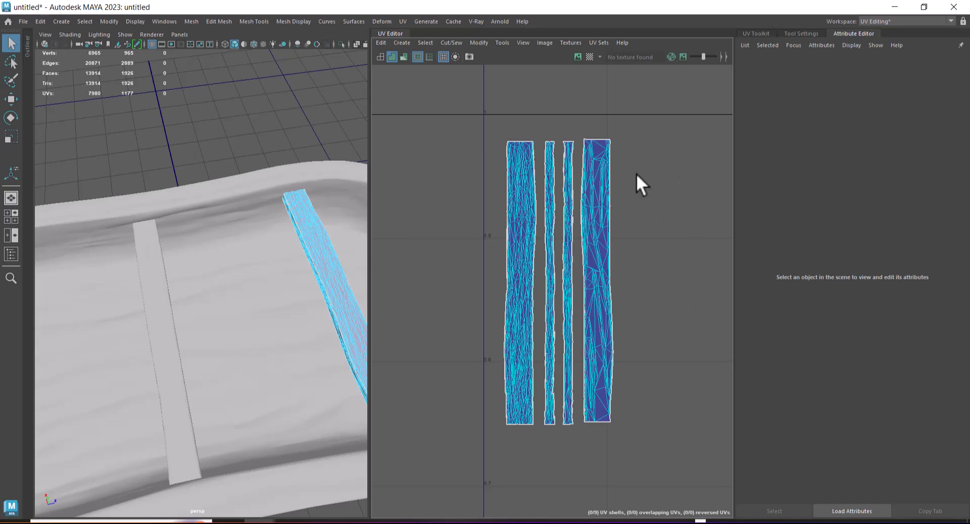
# Move and sew the bow plank's four long UV strips together along their long edges, leaving out the end edges.
pyautogui.moveTo(616, 147); pyautogui.dragTo(480, 416)
pyautogui.scroll(3, 620, 401)
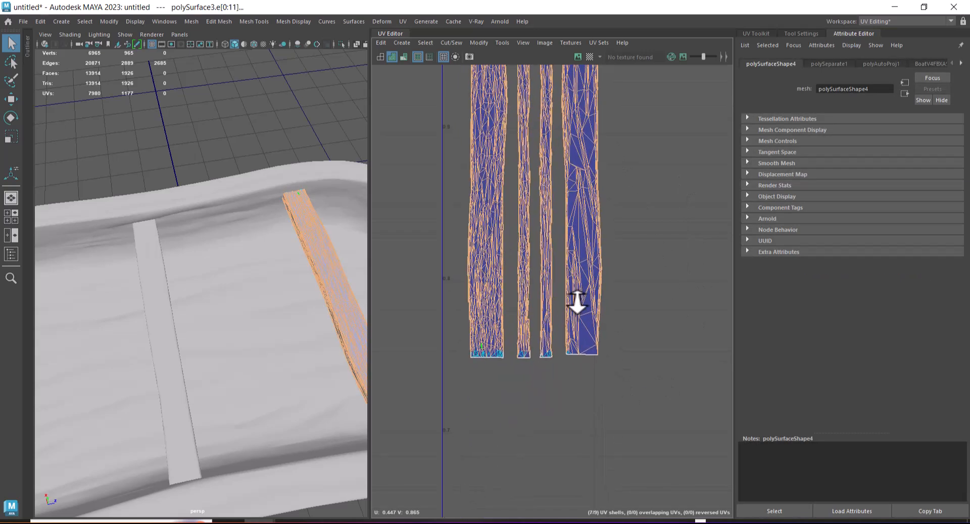
pyautogui.keyDown('alt'); pyautogui.moveTo(536, 271); pyautogui.dragTo(616, 326, button='middle'); pyautogui.keyUp('alt')
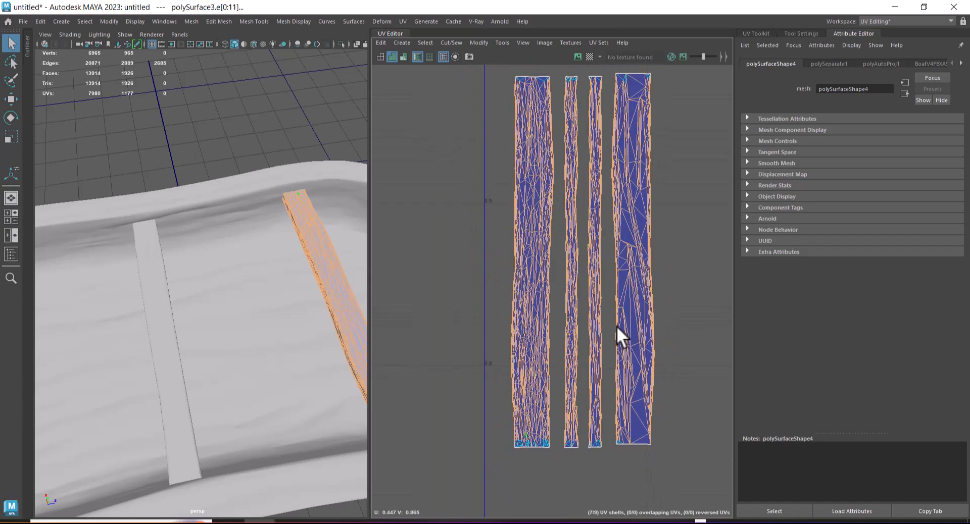
pyautogui.keyDown('alt'); pyautogui.moveTo(617, 233); pyautogui.dragTo(602, 257, button='middle'); pyautogui.keyUp('alt')
pyautogui.moveTo(655, 107); pyautogui.dragTo(626, 473)
pyautogui.keyDown('shift'); pyautogui.moveTo(662, 436); pyautogui.dragTo(630, 238, button='right'); pyautogui.keyUp('shift')
# Sew the small open gaps along the lower end of the bow plank's combined UV shell.
pyautogui.scroll(2, 572, 344)
pyautogui.keyDown('alt'); pyautogui.moveTo(562, 450); pyautogui.dragTo(570, 270, button='middle'); pyautogui.keyUp('alt')
pyautogui.scroll(4, 572, 275)
pyautogui.keyDown('alt'); pyautogui.moveTo(583, 351); pyautogui.dragTo(629, 280, button='middle'); pyautogui.keyUp('alt')
pyautogui.scroll(1, 624, 348)
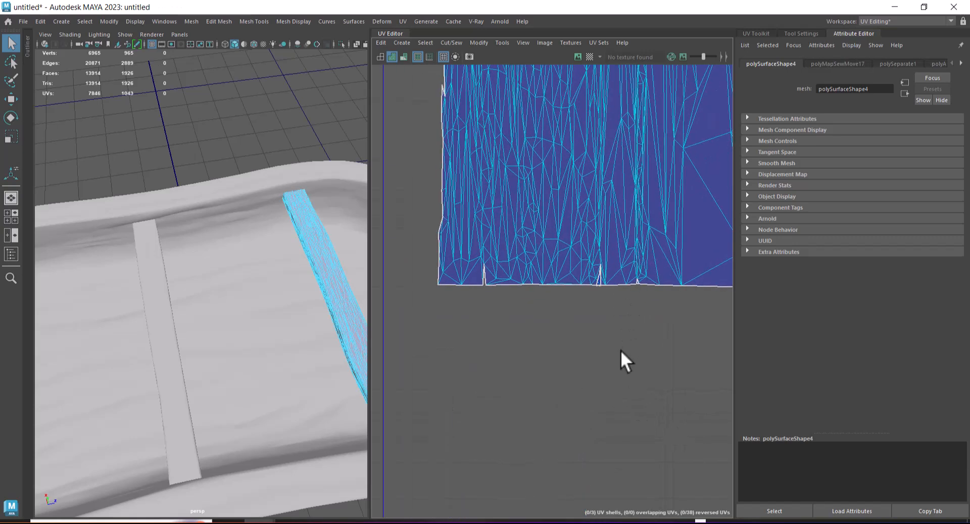
pyautogui.moveTo(480, 275); pyautogui.dragTo(477, 282)
pyautogui.keyDown('shift'); pyautogui.moveTo(521, 224); pyautogui.dragTo(525, 214, button='right'); pyautogui.keyUp('shift')
# Sew the small open gaps along the upper end of the bow plank's combined UV shell.
pyautogui.scroll(-6, 543, 198)
pyautogui.keyDown('alt'); pyautogui.moveTo(514, 154); pyautogui.dragTo(500, 404, button='middle'); pyautogui.keyUp('alt')
pyautogui.keyDown('alt'); pyautogui.moveTo(517, 113); pyautogui.dragTo(542, 371, button='middle'); pyautogui.keyUp('alt')
pyautogui.scroll(2, 553, 156)
pyautogui.keyDown('alt'); pyautogui.moveTo(553, 157); pyautogui.dragTo(589, 320, button='middle'); pyautogui.keyUp('alt')
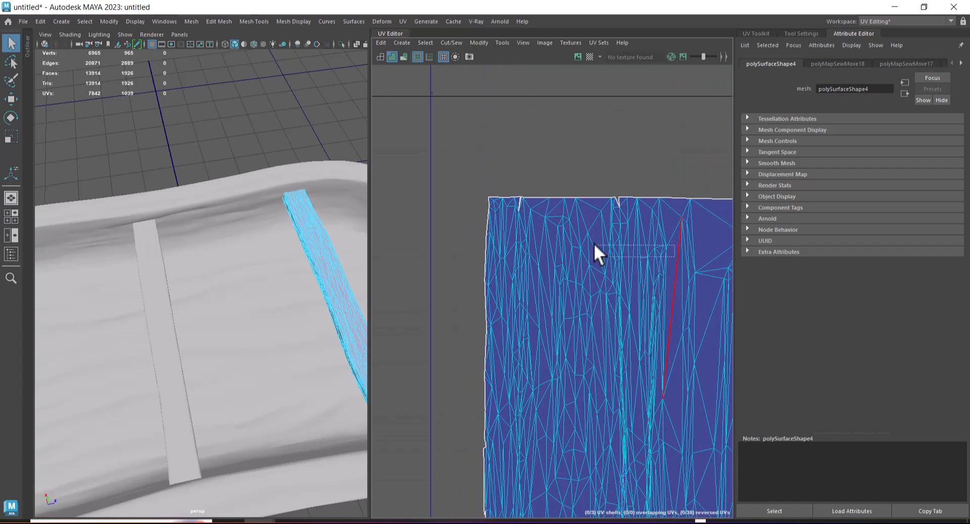
pyautogui.moveTo(511, 208); pyautogui.dragTo(505, 201)
pyautogui.keyDown('shift'); pyautogui.moveTo(598, 271); pyautogui.dragTo(545, 164, button='right'); pyautogui.keyUp('shift')
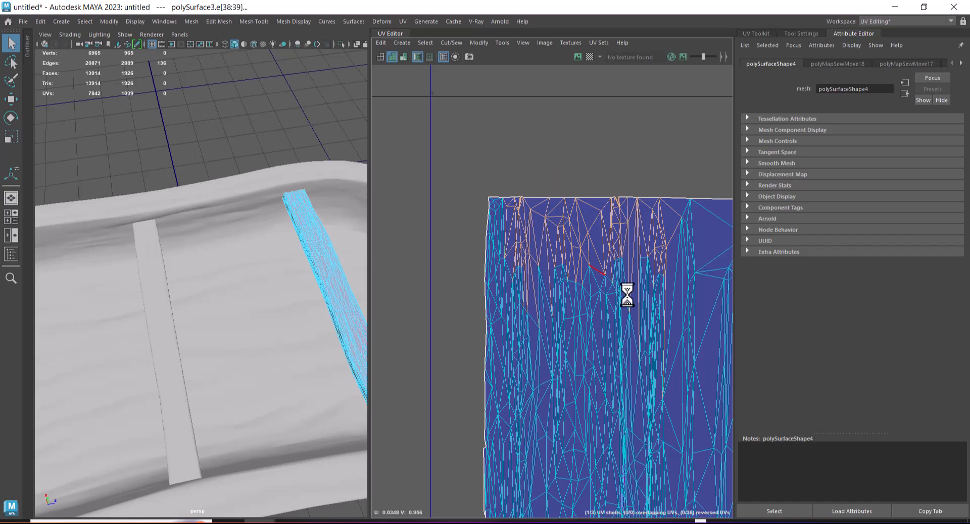
pyautogui.scroll(-2, 629, 292)
pyautogui.keyDown('alt'); pyautogui.moveTo(637, 303); pyautogui.dragTo(464, 136, button='right'); pyautogui.keyUp('alt')
pyautogui.keyDown('alt'); pyautogui.moveTo(596, 283); pyautogui.dragTo(506, 191, button='middle'); pyautogui.keyUp('alt')
pyautogui.hotkey('ctrl', 'z')
pyautogui.keyDown('alt'); pyautogui.moveTo(485, 208); pyautogui.dragTo(677, 230, button='right'); pyautogui.keyUp('alt')
pyautogui.keyDown('alt'); pyautogui.moveTo(707, 229); pyautogui.dragTo(541, 264, button='middle'); pyautogui.keyUp('alt')
pyautogui.keyDown('alt'); pyautogui.moveTo(543, 249); pyautogui.dragTo(607, 217, button='right'); pyautogui.keyUp('alt')
pyautogui.keyDown('shift'); pyautogui.moveTo(599, 182); pyautogui.dragTo(595, 156, button='right'); pyautogui.keyUp('shift')
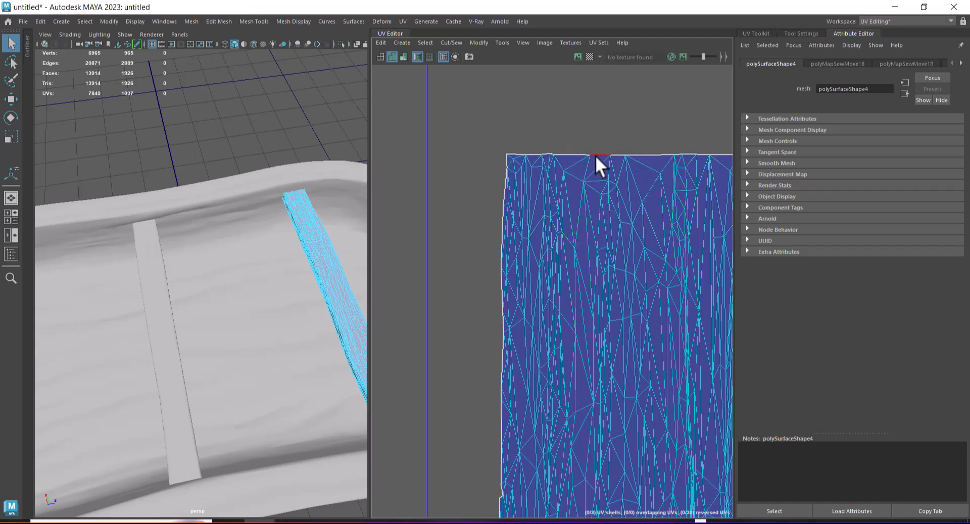
# Sew the end cap onto the upper end of the rightmost strip of the bow plank's shell.
pyautogui.keyDown('alt'); pyautogui.moveTo(638, 262); pyautogui.dragTo(444, 203, button='right'); pyautogui.keyUp('alt')
pyautogui.scroll(-3, 604, 299)
pyautogui.keyDown('alt'); pyautogui.moveTo(604, 299); pyautogui.dragTo(373, 252, button='middle'); pyautogui.keyUp('alt')
pyautogui.keyDown('alt'); pyautogui.moveTo(702, 303); pyautogui.dragTo(605, 255, button='right'); pyautogui.keyUp('alt')
pyautogui.moveTo(605, 256)
pyautogui.keyDown('alt'); pyautogui.mouseDown(button='middle')
pyautogui.moveTo(638, 279)
pyautogui.moveTo(622, 254)
pyautogui.mouseUp(button='middle'); pyautogui.keyUp('alt')
pyautogui.moveTo(614, 240); pyautogui.dragTo(685, 283)
pyautogui.keyDown('alt'); pyautogui.moveTo(638, 281); pyautogui.dragTo(633, 312, button='middle'); pyautogui.keyUp('alt')
pyautogui.keyDown('alt'); pyautogui.moveTo(632, 312); pyautogui.dragTo(642, 357, button='right'); pyautogui.keyUp('alt')
pyautogui.keyDown('alt'); pyautogui.moveTo(534, 307); pyautogui.dragTo(629, 271, button='middle'); pyautogui.keyUp('alt')
pyautogui.keyDown('alt'); pyautogui.moveTo(630, 270); pyautogui.dragTo(681, 363, button='right'); pyautogui.keyUp('alt')
pyautogui.keyDown('alt'); pyautogui.moveTo(568, 185); pyautogui.dragTo(546, 222, button='middle'); pyautogui.keyUp('alt')
pyautogui.keyDown('alt'); pyautogui.moveTo(545, 222); pyautogui.dragTo(557, 290, button='right'); pyautogui.keyUp('alt')
pyautogui.keyDown('alt'); pyautogui.moveTo(558, 290); pyautogui.dragTo(588, 218, button='middle'); pyautogui.keyUp('alt')
pyautogui.keyDown('alt'); pyautogui.moveTo(588, 218); pyautogui.dragTo(638, 217, button='right'); pyautogui.keyUp('alt')
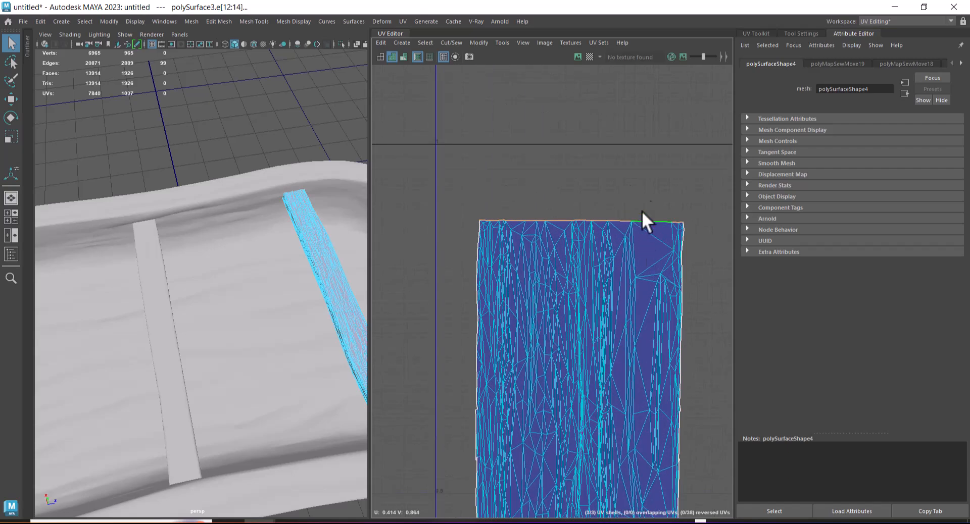
pyautogui.moveTo(653, 227); pyautogui.dragTo(647, 253)
pyautogui.press('g')
pyautogui.keyDown('alt'); pyautogui.moveTo(660, 346); pyautogui.dragTo(632, 328, button='right'); pyautogui.keyUp('alt')
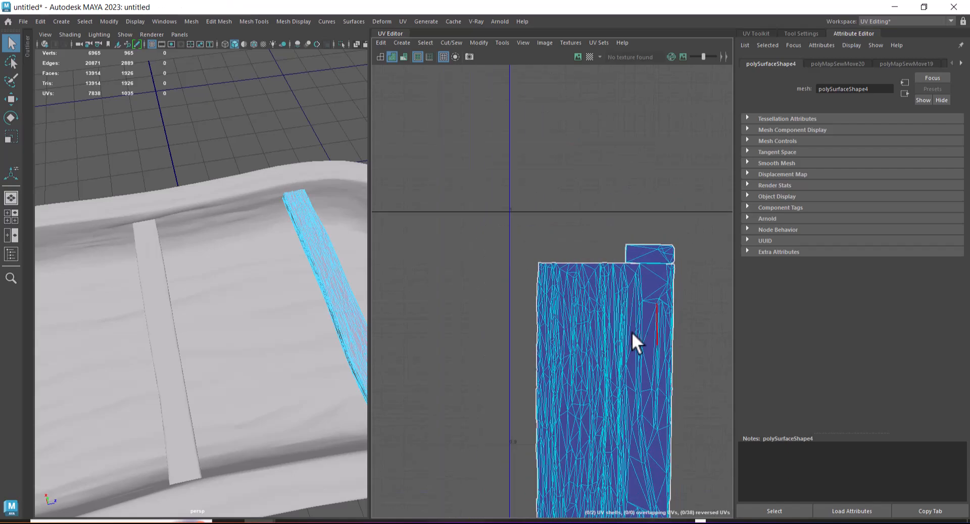
# Sew the other end cap onto the lower end of the bow plank's rightmost strip.
pyautogui.keyDown('alt'); pyautogui.moveTo(632, 328); pyautogui.dragTo(592, 108, button='middle'); pyautogui.keyUp('alt')
pyautogui.keyDown('alt'); pyautogui.moveTo(627, 363); pyautogui.dragTo(628, 342, button='middle'); pyautogui.keyUp('alt')
pyautogui.moveTo(587, 388); pyautogui.dragTo(587, 389)
pyautogui.press('g')
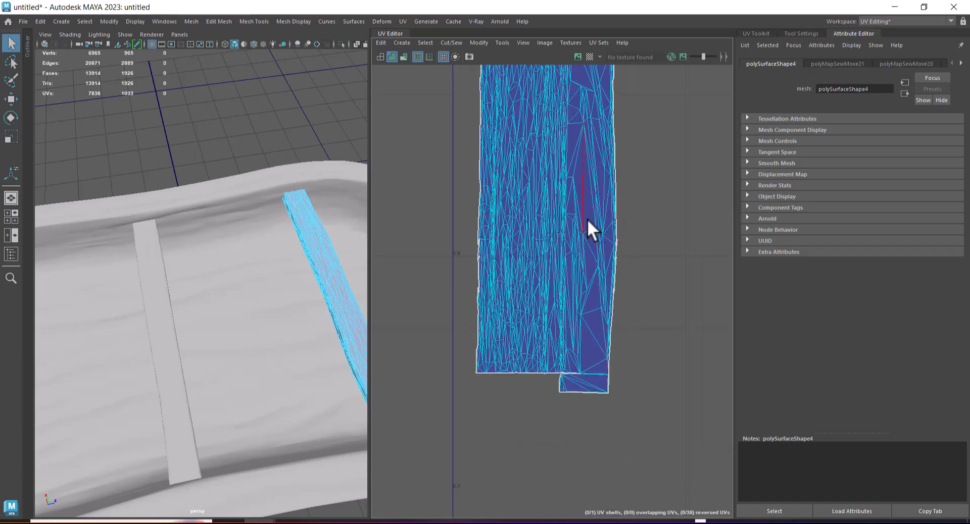
# Sew the leftover gap between the lower end cap and the bow plank's main shell.
pyautogui.keyDown('alt'); pyautogui.moveTo(566, 322); pyautogui.dragTo(658, 432, button='right'); pyautogui.keyUp('alt')
pyautogui.keyDown('alt'); pyautogui.moveTo(625, 388); pyautogui.dragTo(624, 237, button='middle'); pyautogui.keyUp('alt')
pyautogui.keyDown('alt'); pyautogui.moveTo(623, 237); pyautogui.dragTo(679, 382, button='right'); pyautogui.keyUp('alt')
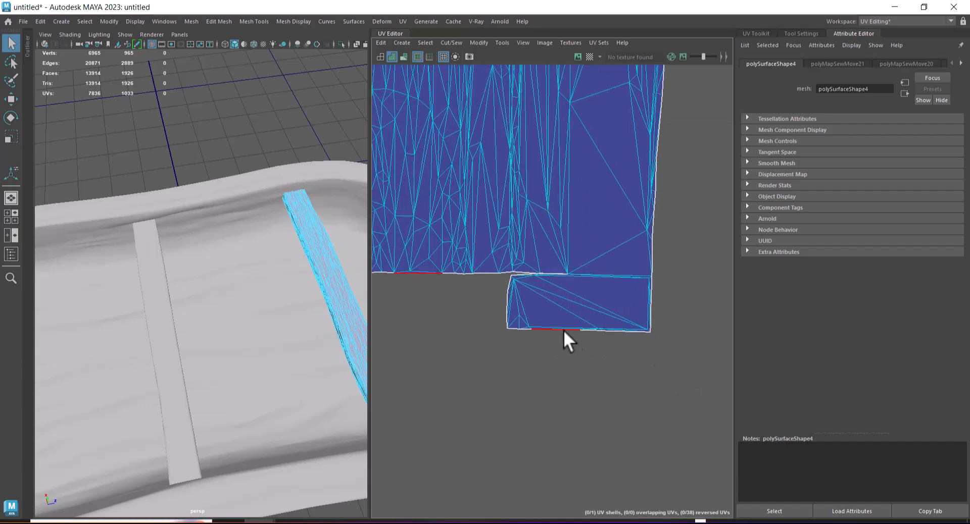
pyautogui.click(523, 272)
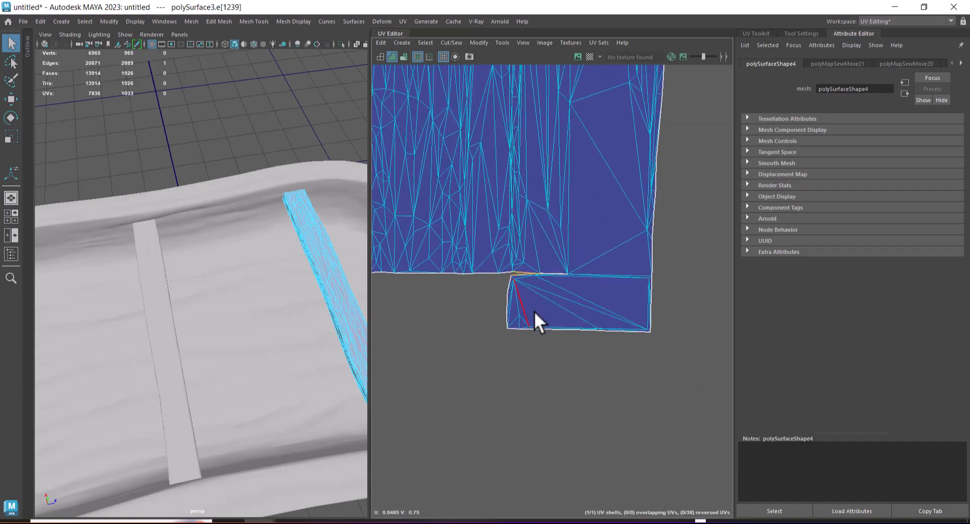
pyautogui.press('g')
# Sew the leftover gaps between the upper end cap and the bow plank's main shell.
pyautogui.keyDown('alt'); pyautogui.moveTo(580, 282); pyautogui.dragTo(549, 123, button='right'); pyautogui.keyUp('alt')
pyautogui.keyDown('alt'); pyautogui.moveTo(549, 123); pyautogui.dragTo(600, 481, button='middle'); pyautogui.keyUp('alt')
pyautogui.keyDown('alt'); pyautogui.moveTo(600, 480); pyautogui.dragTo(632, 418, button='right'); pyautogui.keyUp('alt')
pyautogui.click(576, 327)
pyautogui.press('g')
pyautogui.click(667, 351)
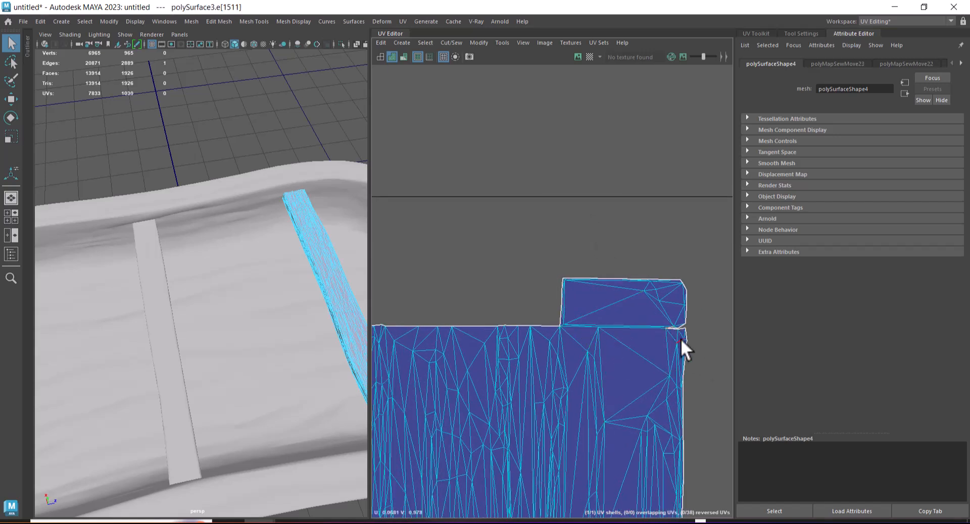
pyautogui.press('g')
# Bring the whole boat into view, return to object mode and select all of its parts.
pyautogui.scroll(-7, 627, 369)
pyautogui.scroll(-3, 483, 229)
pyautogui.keyDown('alt'); pyautogui.moveTo(543, 250); pyautogui.dragTo(513, 93, button='middle'); pyautogui.keyUp('alt')
pyautogui.scroll(-3, 625, 372)
pyautogui.scroll(-2, 626, 372)
pyautogui.scroll(-7, 281, 381)
pyautogui.keyDown('alt'); pyautogui.moveTo(220, 323); pyautogui.dragTo(258, 324); pyautogui.keyUp('alt')
pyautogui.scroll(3, 265, 334)
pyautogui.moveTo(207, 231); pyautogui.dragTo(303, 212, button='right')
pyautogui.moveTo(347, 202); pyautogui.dragTo(81, 473)
pyautogui.click(281, 298)
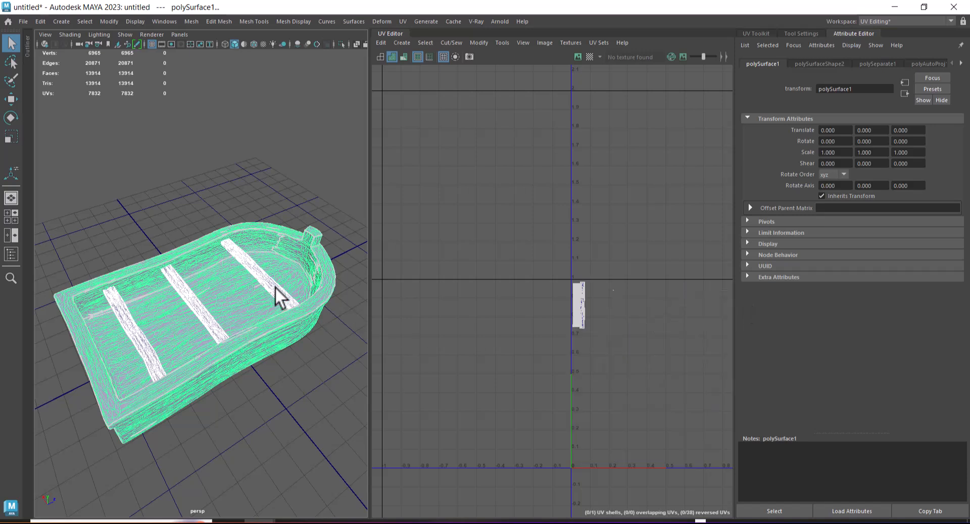
# Select the three seat planks and lay out their UV shells side by side within the 0–1 UV tile.
pyautogui.click(186, 301)
pyautogui.click(131, 325)
pyautogui.scroll(-3, 586, 328)
pyautogui.scroll(1, 541, 247)
pyautogui.moveTo(653, 186); pyautogui.dragTo(474, 335)
pyautogui.keyDown('shift'); pyautogui.moveTo(596, 227); pyautogui.dragTo(487, 277, button='right'); pyautogui.keyUp('shift')
pyautogui.press('f')
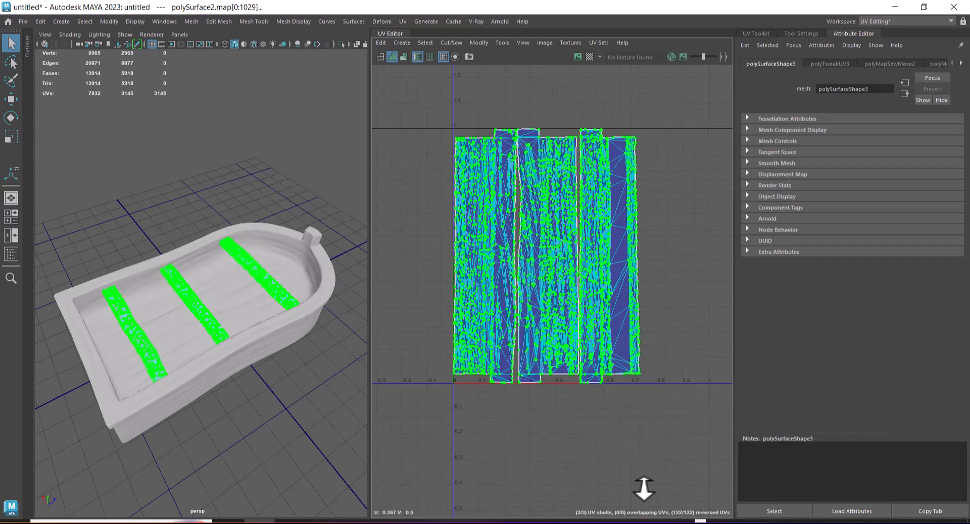
pyautogui.click(666, 431)
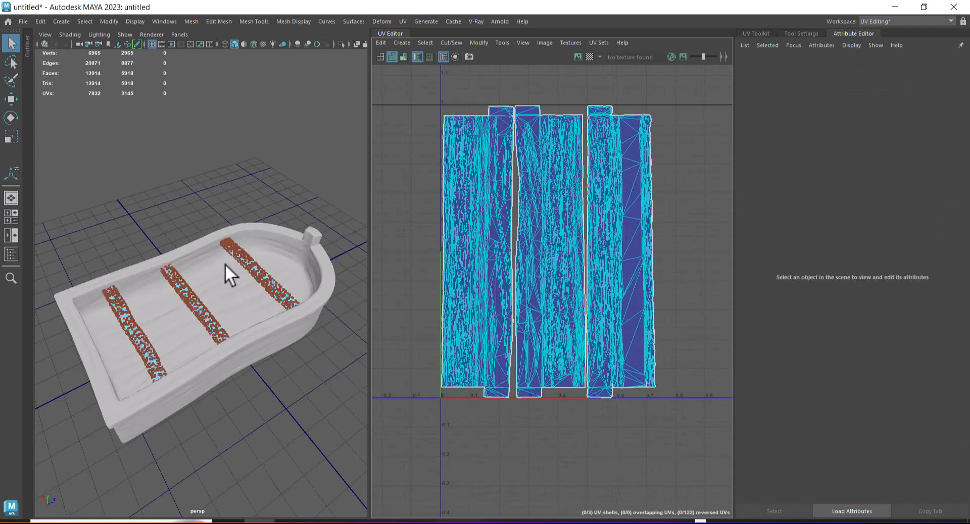
# Return to object mode and select the boat's hull to show its UV shells.
pyautogui.moveTo(250, 238); pyautogui.dragTo(340, 151, button='right')
pyautogui.click(274, 340)
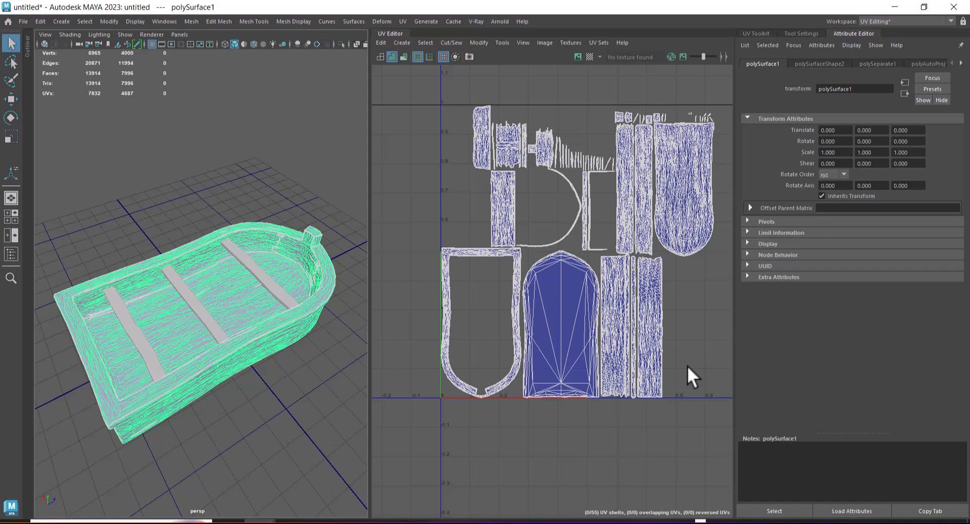
pyautogui.keyDown('alt'); pyautogui.moveTo(321, 374); pyautogui.dragTo(280, 343); pyautogui.keyUp('alt')
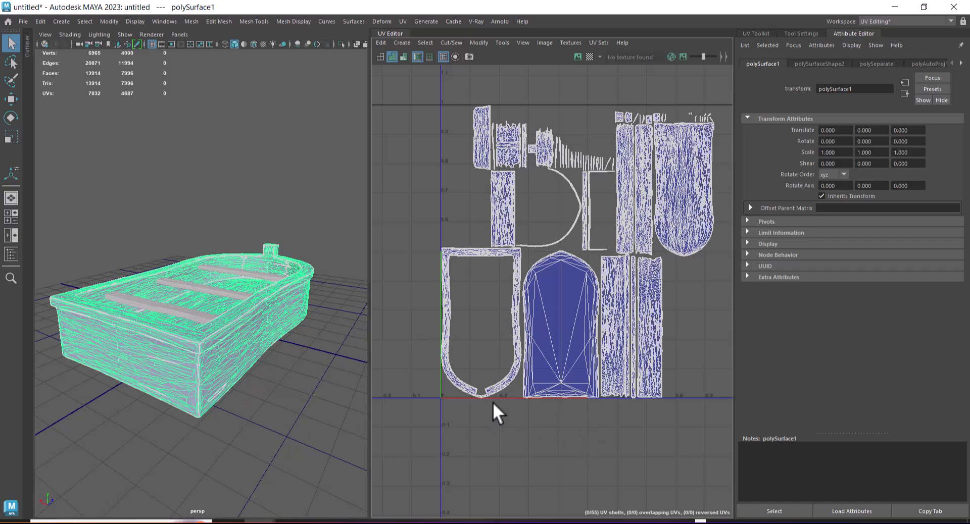
# Switch to the 3.Boat folder, open the reference image Boat.jpg, and minimize the folder window.
pyautogui.press('super')
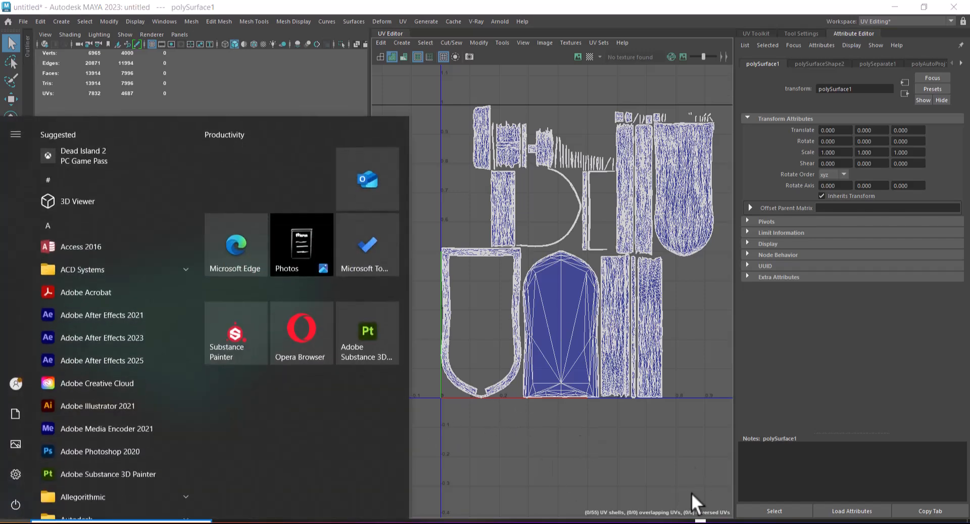
pyautogui.press('super')
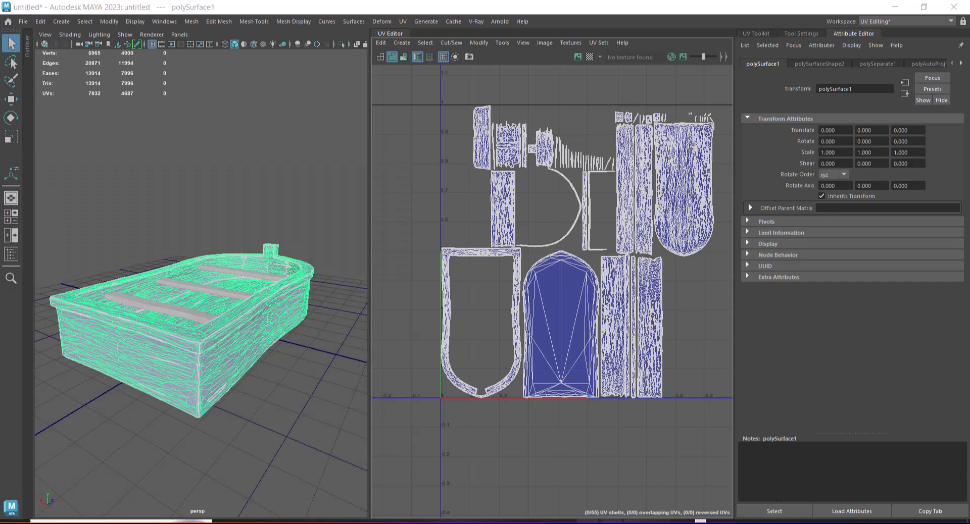
pyautogui.moveTo(303, 522)
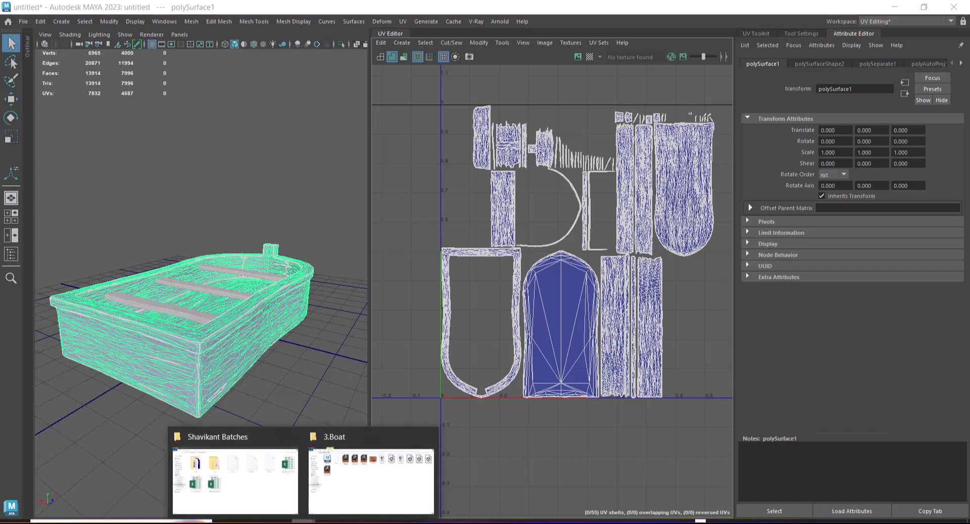
pyautogui.click(360, 481)
pyautogui.doubleClick(494, 89)
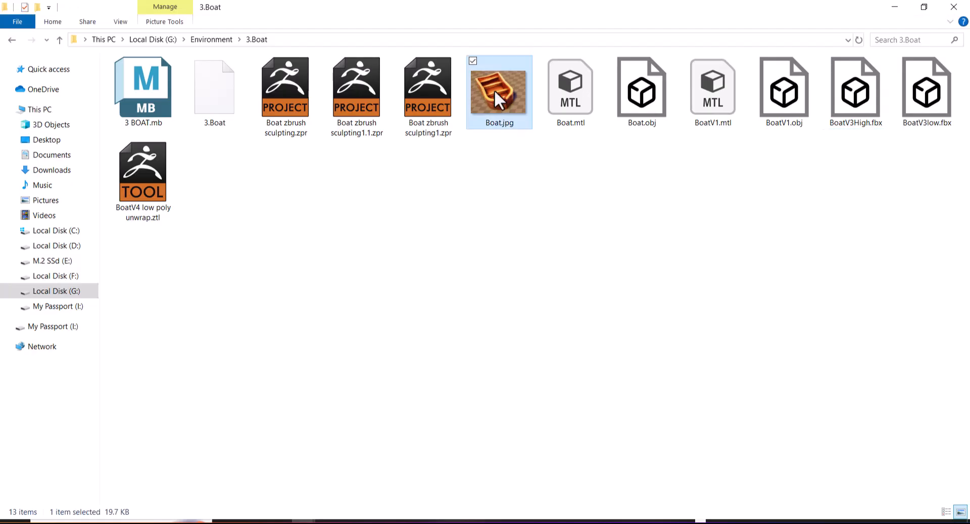
pyautogui.click(895, 7)
# Enlarge the reference picture, then move and shrink its window so it sits beside the boat model.
pyautogui.click(775, 268)
pyautogui.scroll(4, 783, 282)
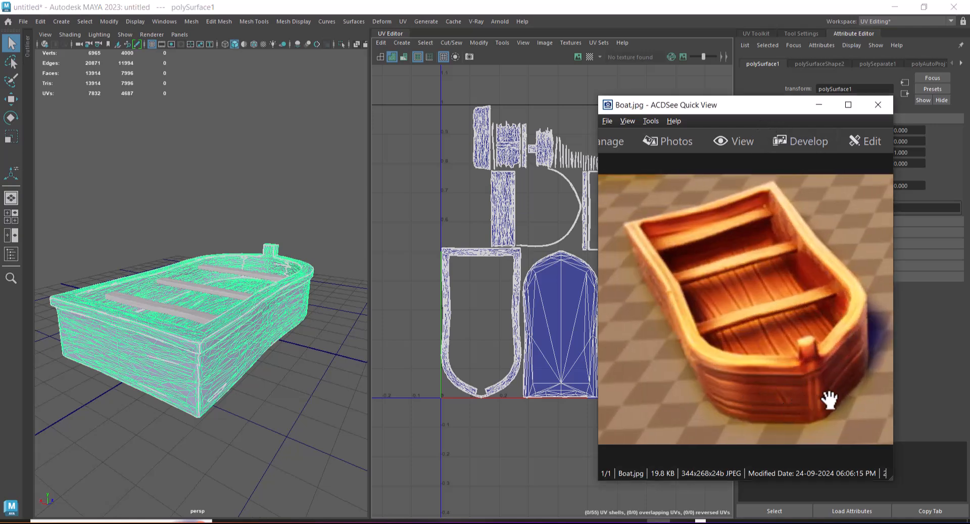
pyautogui.moveTo(765, 107); pyautogui.dragTo(108, 53)
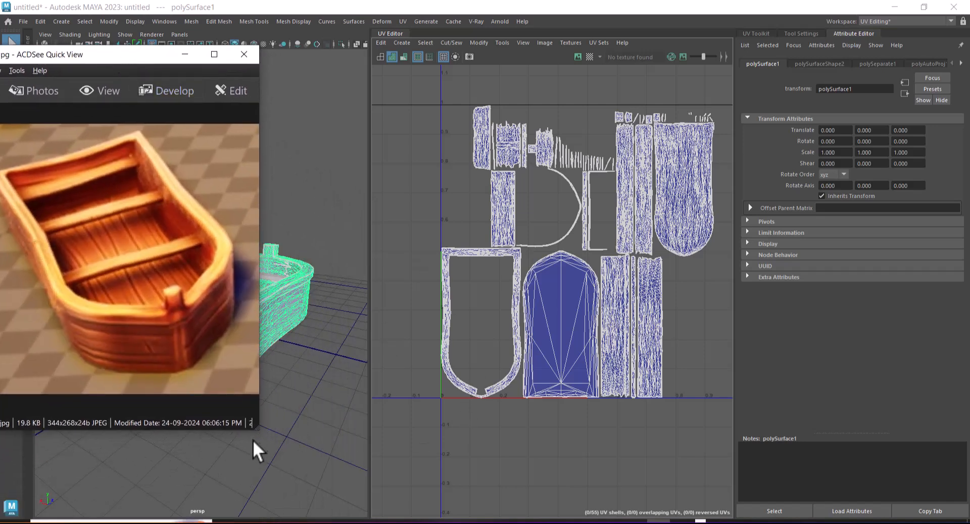
pyautogui.moveTo(251, 425); pyautogui.dragTo(200, 352)
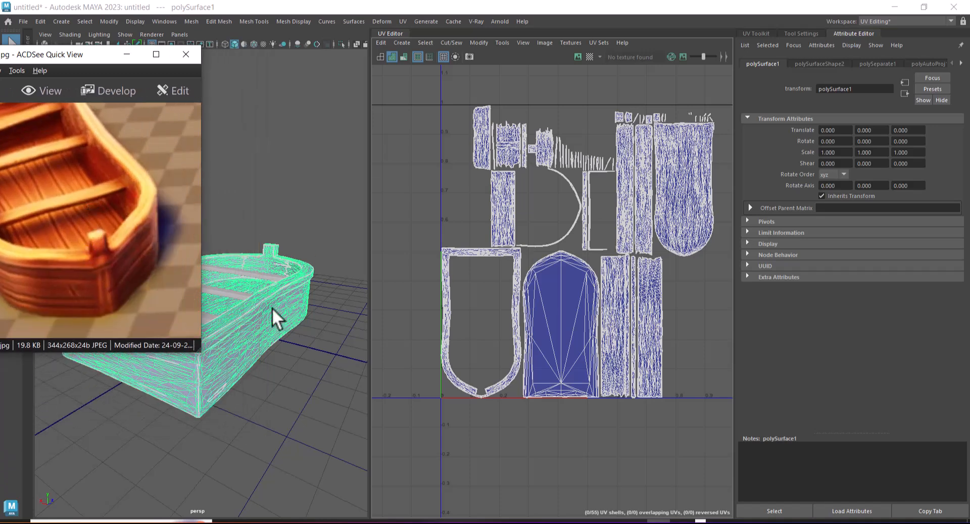
# Pick faces on the outer hull at the bow to find their UV shell, then select that whole shell.
pyautogui.click(280, 396)
pyautogui.scroll(5, 275, 402)
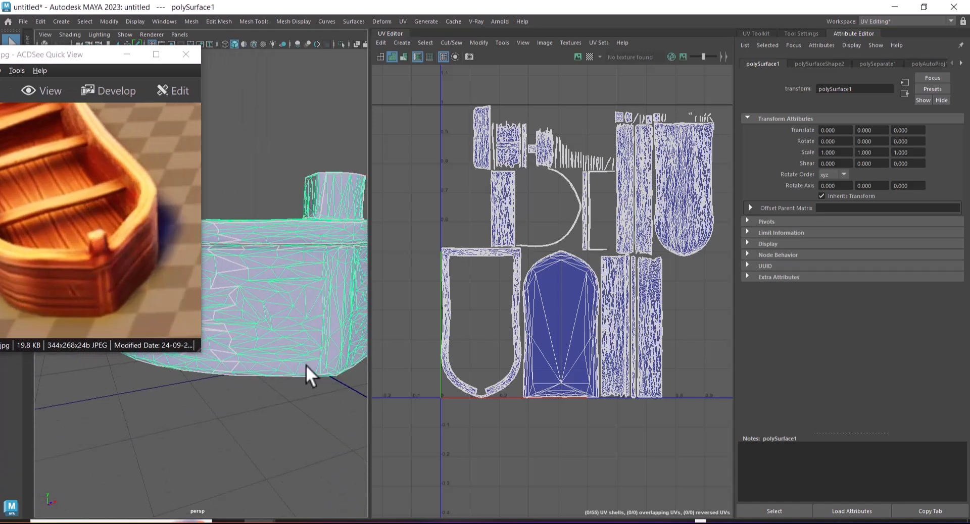
pyautogui.moveTo(290, 284); pyautogui.dragTo(294, 250, button='right')
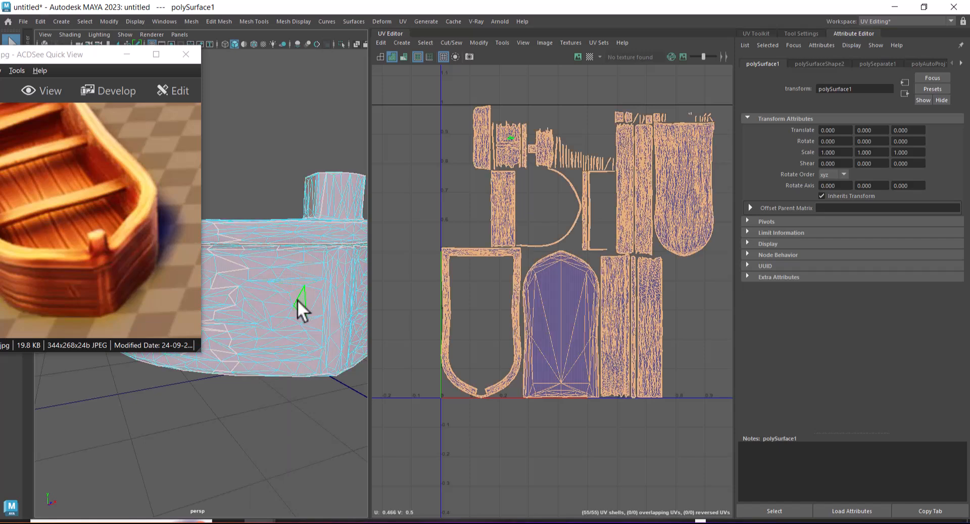
pyautogui.click(298, 304)
pyautogui.scroll(3, 626, 262)
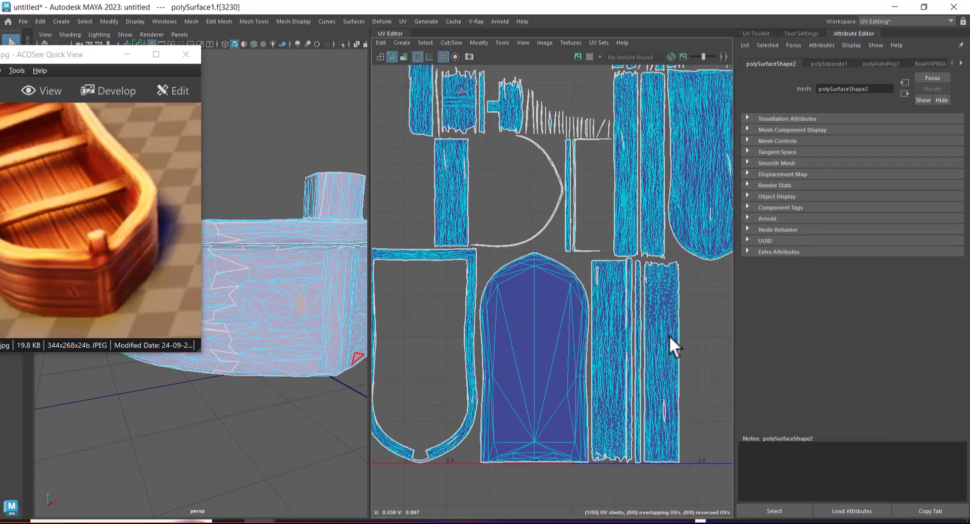
pyautogui.click(290, 277)
pyautogui.keyDown('alt'); pyautogui.moveTo(290, 277); pyautogui.dragTo(283, 394); pyautogui.keyUp('alt')
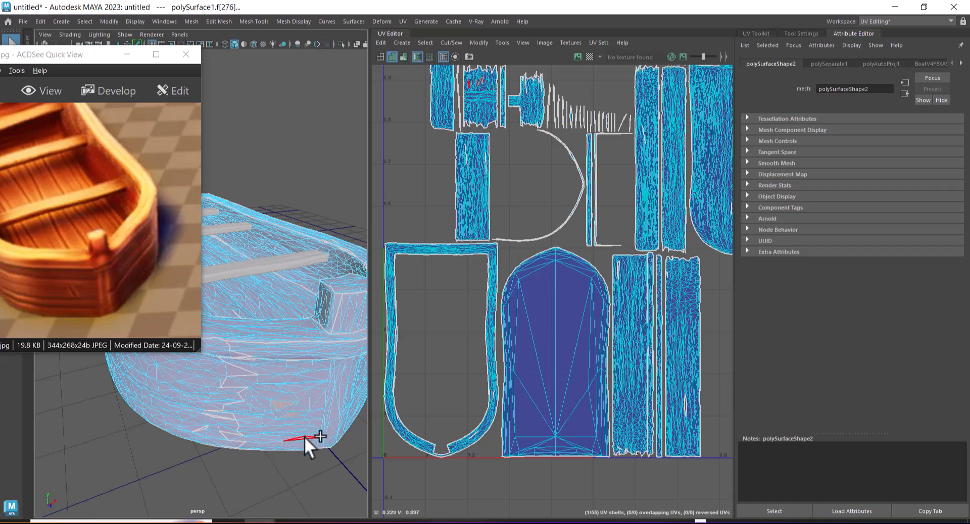
pyautogui.keyDown('alt'); pyautogui.moveTo(535, 243); pyautogui.dragTo(572, 321, button='middle'); pyautogui.keyUp('alt')
pyautogui.moveTo(511, 205); pyautogui.dragTo(515, 237, button='right')
pyautogui.click(509, 219)
# Move the bow piece's UV shell into the empty space beyond the 0–1 UV tile.
pyautogui.press('w')
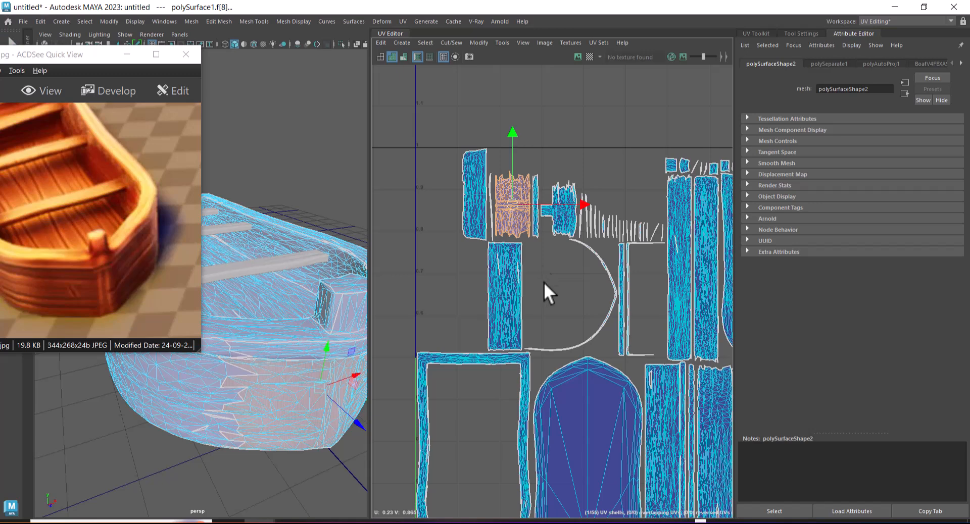
pyautogui.scroll(-4, 516, 208)
pyautogui.moveTo(536, 263); pyautogui.dragTo(698, 441)
pyautogui.keyDown('alt'); pyautogui.moveTo(658, 394); pyautogui.dragTo(576, 246, button='middle'); pyautogui.keyUp('alt')
pyautogui.scroll(3, 576, 247)
pyautogui.moveTo(632, 306); pyautogui.dragTo(675, 298)
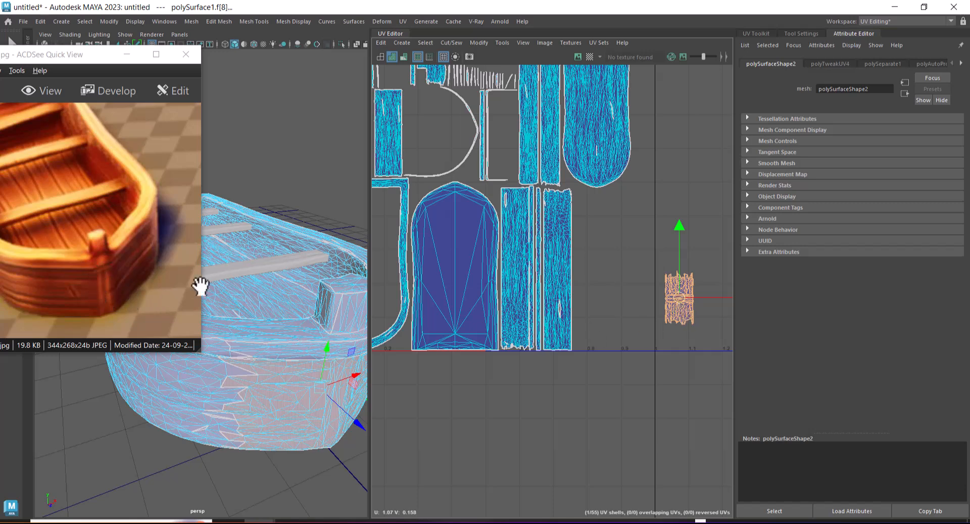
# Sew the jagged lower edge of the bow piece's UV shell to its matching hull side shell.
pyautogui.keyDown('alt'); pyautogui.moveTo(626, 344); pyautogui.dragTo(582, 258, button='middle'); pyautogui.keyUp('alt')
pyautogui.keyDown('alt'); pyautogui.moveTo(583, 258); pyautogui.dragTo(666, 421, button='right'); pyautogui.keyUp('alt')
pyautogui.keyDown('alt'); pyautogui.moveTo(595, 273); pyautogui.dragTo(525, 289, button='middle'); pyautogui.keyUp('alt')
pyautogui.keyDown('alt'); pyautogui.moveTo(525, 289); pyautogui.dragTo(591, 343, button='right'); pyautogui.keyUp('alt')
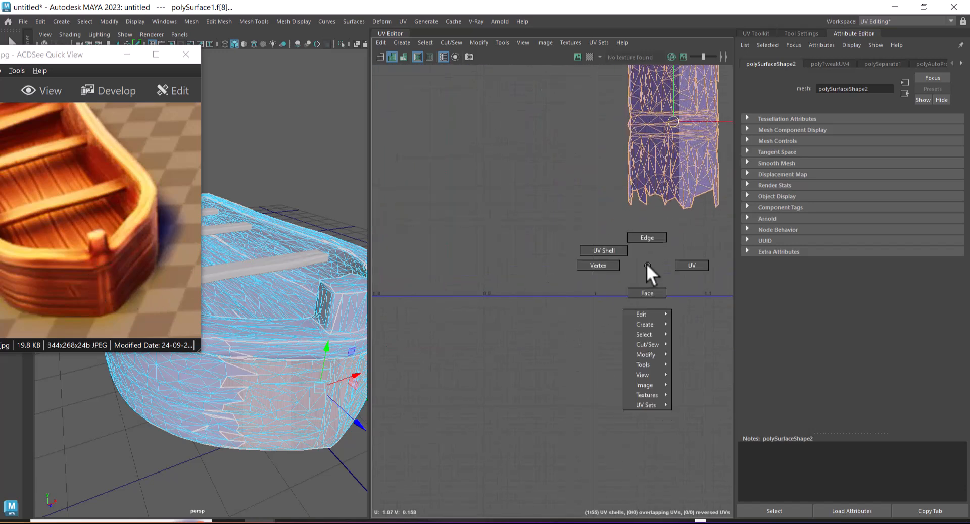
pyautogui.moveTo(623, 308); pyautogui.dragTo(660, 388)
pyautogui.moveTo(632, 180); pyautogui.dragTo(711, 264)
pyautogui.press('g')
pyautogui.keyDown('alt'); pyautogui.moveTo(480, 126); pyautogui.dragTo(606, 202, button='middle'); pyautogui.keyUp('alt')
pyautogui.keyDown('alt'); pyautogui.moveTo(606, 202); pyautogui.dragTo(483, 192, button='right'); pyautogui.keyUp('alt')
pyautogui.keyDown('alt'); pyautogui.moveTo(531, 216); pyautogui.dragTo(632, 322, button='middle'); pyautogui.keyUp('alt')
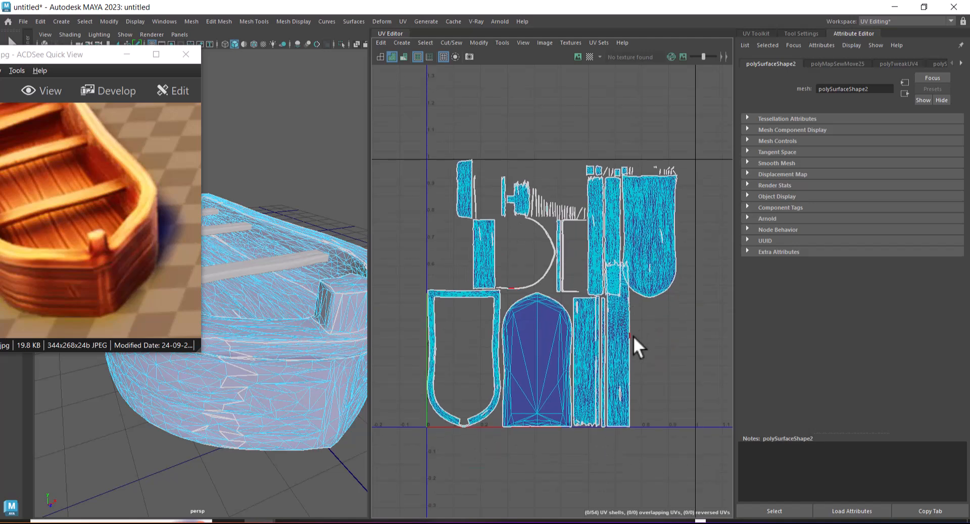
# Move the joined bow and hull side shell clear of the other shells, next to the 0–1 tile's border.
pyautogui.scroll(2, 613, 291)
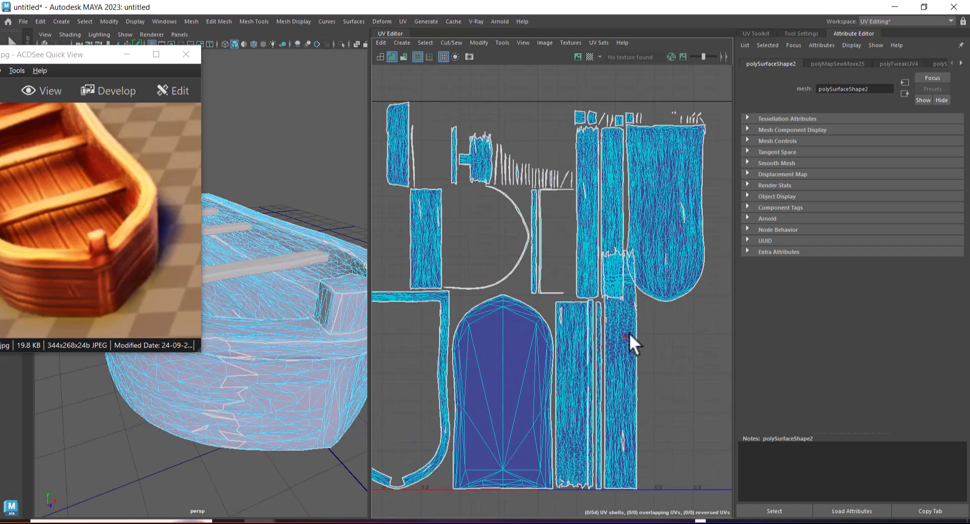
pyautogui.click(623, 345)
pyautogui.moveTo(620, 369); pyautogui.dragTo(736, 401)
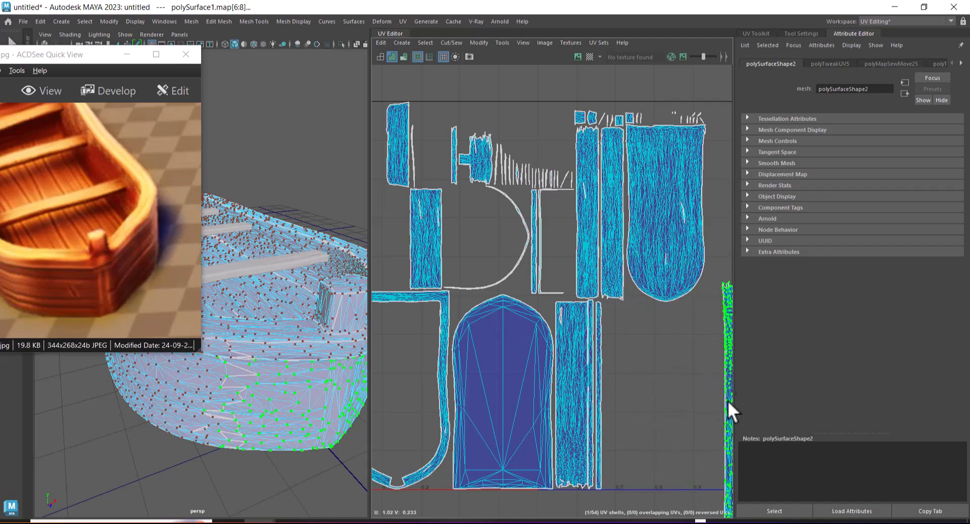
pyautogui.keyDown('alt'); pyautogui.moveTo(720, 452); pyautogui.dragTo(625, 357, button='middle'); pyautogui.keyUp('alt')
pyautogui.scroll(-3, 629, 361)
pyautogui.keyDown('alt'); pyautogui.moveTo(362, 442); pyautogui.dragTo(294, 407); pyautogui.keyUp('alt')
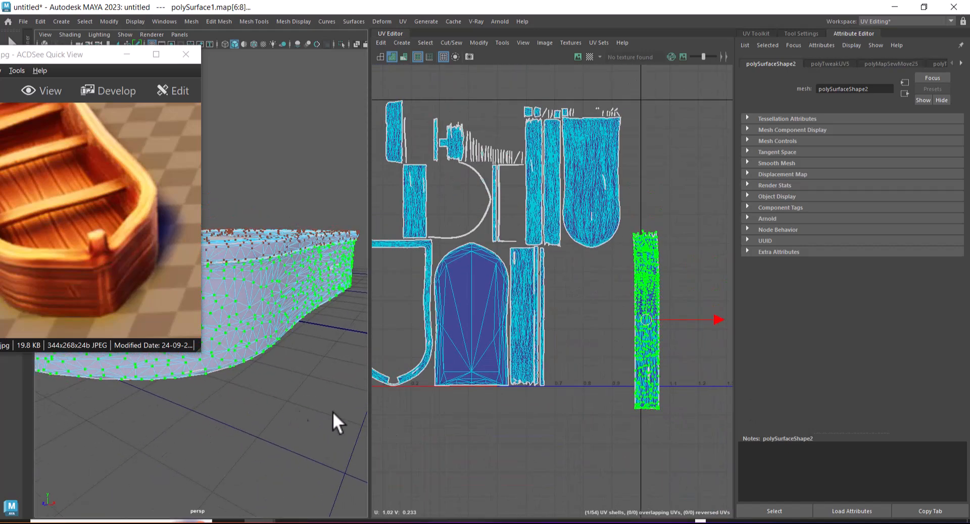
# Sew the joined shell's jagged upper edge to the opposite hull side strip, leaving out the straight outer side edges.
pyautogui.scroll(6, 664, 279)
pyautogui.rightClick(669, 260)
pyautogui.moveTo(669, 260); pyautogui.dragTo(669, 236, button='right')
pyautogui.click(599, 150)
pyautogui.moveTo(591, 142); pyautogui.dragTo(694, 212)
pyautogui.keyDown('alt'); pyautogui.moveTo(686, 232); pyautogui.dragTo(650, 361, button='right'); pyautogui.keyUp('alt')
pyautogui.keyDown('ctrl'); pyautogui.moveTo(589, 173); pyautogui.dragTo(604, 199); pyautogui.keyUp('ctrl')
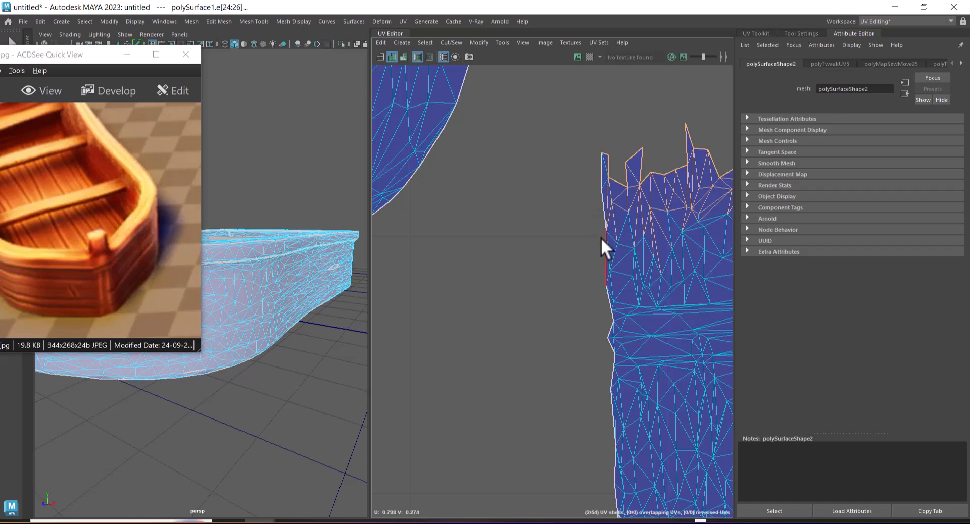
pyautogui.keyDown('alt'); pyautogui.moveTo(607, 277); pyautogui.dragTo(605, 244, button='right'); pyautogui.keyUp('alt')
pyautogui.keyDown('alt'); pyautogui.moveTo(605, 243); pyautogui.dragTo(526, 244, button='middle'); pyautogui.keyUp('alt')
pyautogui.keyDown('alt'); pyautogui.moveTo(525, 245); pyautogui.dragTo(540, 284, button='right'); pyautogui.keyUp('alt')
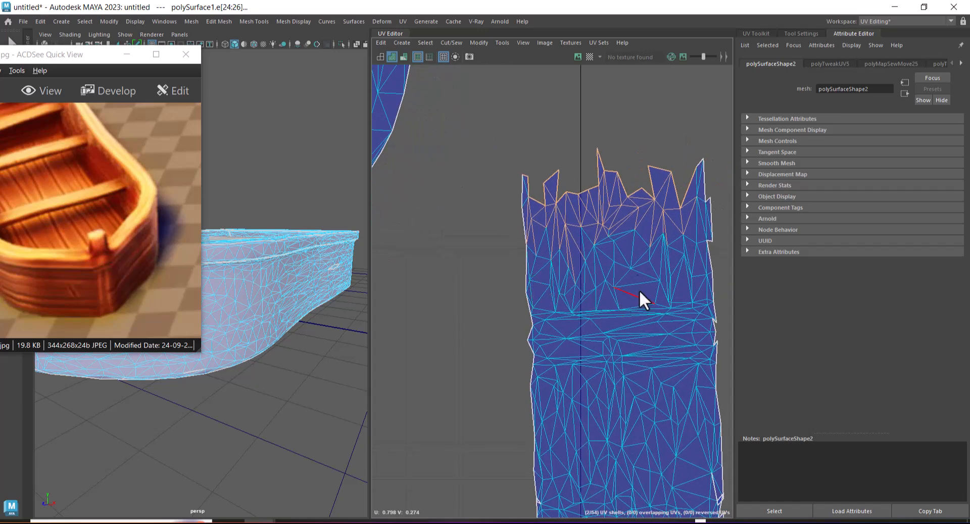
pyautogui.press('g')
# Sew the leftover gaps along the seam between the bow piece and the newly attached hull side strip.
pyautogui.keyDown('alt'); pyautogui.moveTo(652, 187); pyautogui.dragTo(676, 276, button='right'); pyautogui.keyUp('alt')
pyautogui.moveTo(524, 120); pyautogui.dragTo(631, 192)
pyautogui.press('g')
pyautogui.keyDown('alt'); pyautogui.moveTo(664, 204); pyautogui.dragTo(590, 242, button='middle'); pyautogui.keyUp('alt')
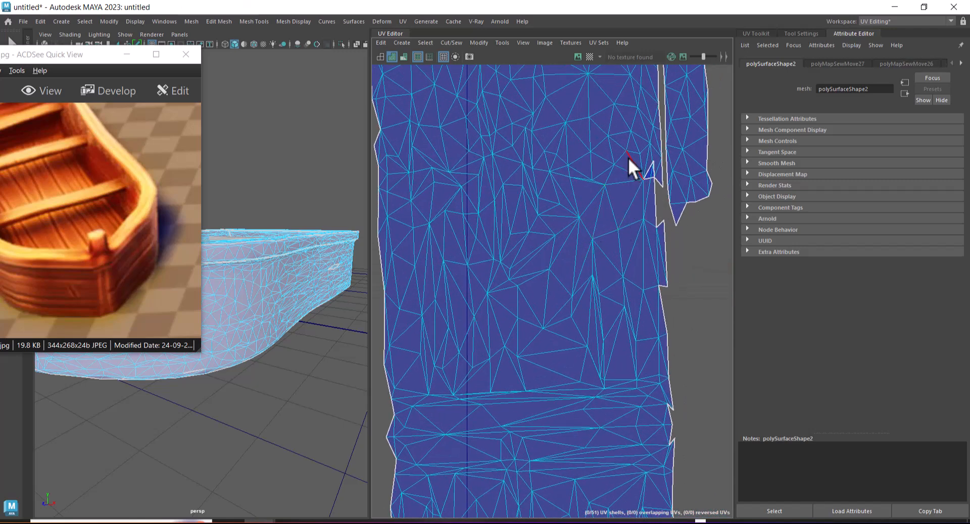
pyautogui.moveTo(647, 188); pyautogui.dragTo(648, 188)
pyautogui.press('g')
pyautogui.click(642, 254)
pyautogui.click(566, 197)
pyautogui.scroll(-10, 571, 202)
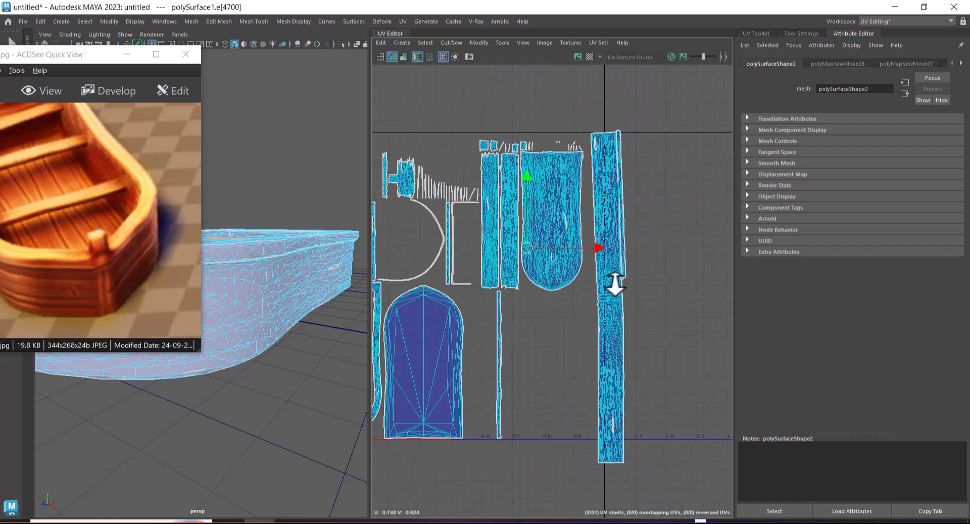
pyautogui.press('f')
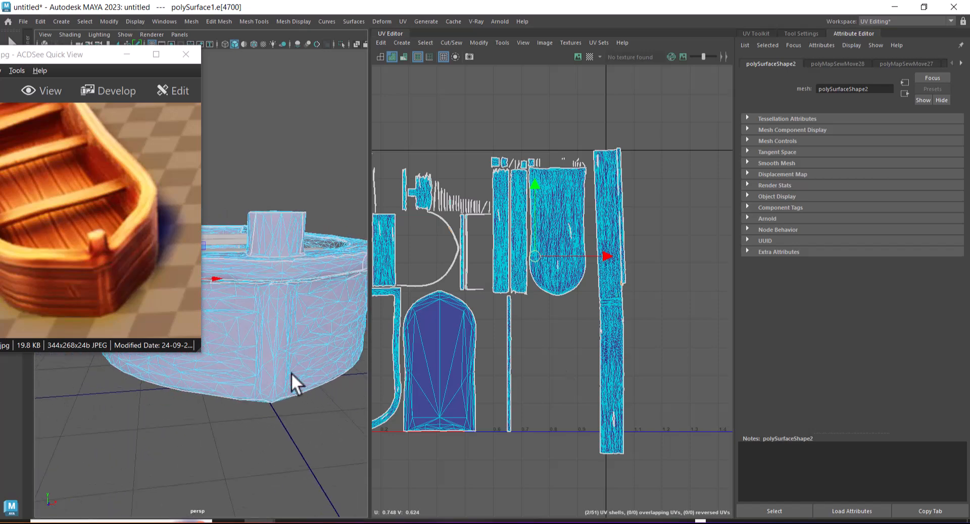
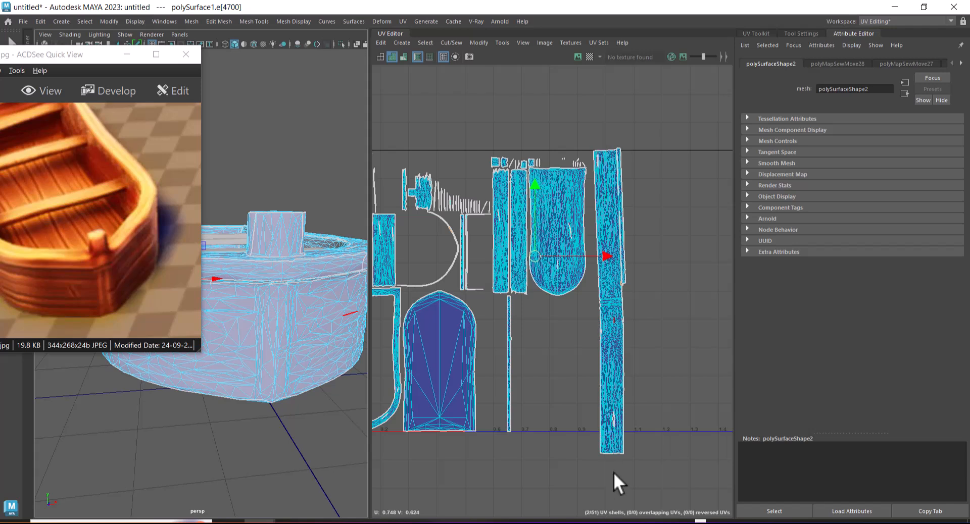
# Pan the reference picture to show the bow fully and examine the boat model's interior from above.
pyautogui.moveTo(81, 300); pyautogui.dragTo(166, 311)
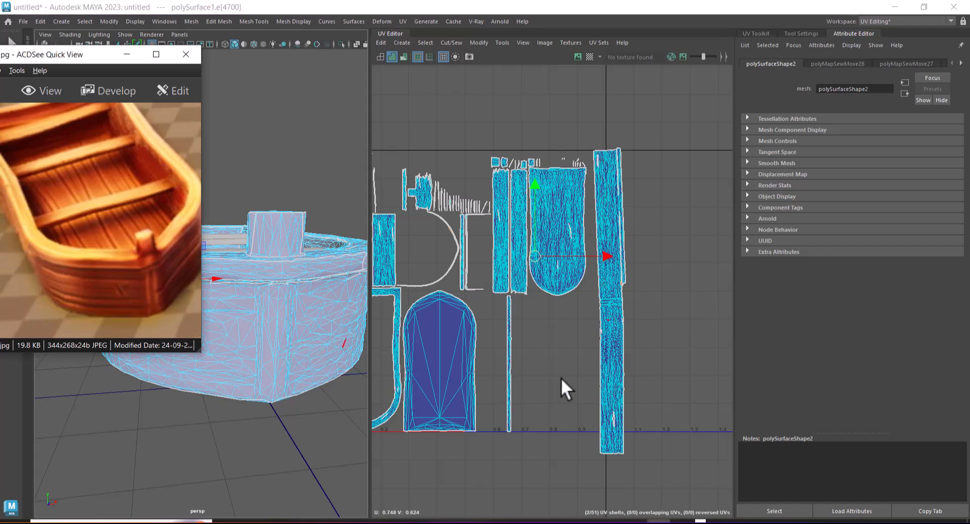
pyautogui.keyDown('alt'); pyautogui.moveTo(544, 343); pyautogui.dragTo(632, 345, button='middle'); pyautogui.keyUp('alt')
pyautogui.keyDown('alt'); pyautogui.moveTo(632, 345); pyautogui.dragTo(627, 390, button='right'); pyautogui.keyUp('alt')
pyautogui.keyDown('alt'); pyautogui.moveTo(529, 374); pyautogui.dragTo(550, 361, button='right'); pyautogui.keyUp('alt')
pyautogui.rightClick(295, 270)
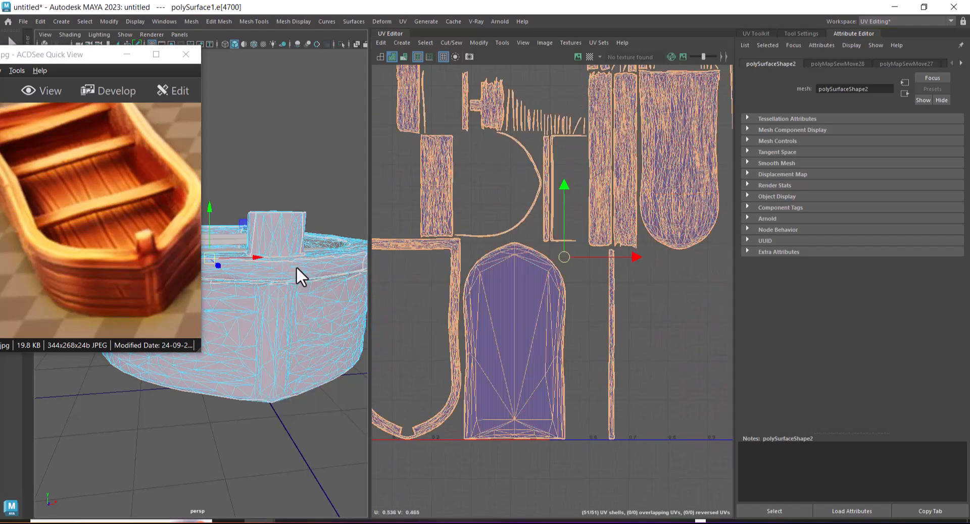
pyautogui.keyDown('alt'); pyautogui.moveTo(295, 265); pyautogui.dragTo(310, 395); pyautogui.keyUp('alt')
pyautogui.click(246, 305)
# Sew the open slits inside the rounded UV shell of the boat's inner floor.
pyautogui.keyDown('alt'); pyautogui.moveTo(603, 310); pyautogui.dragTo(687, 429, button='right'); pyautogui.keyUp('alt')
pyautogui.moveTo(638, 330); pyautogui.dragTo(646, 301, button='right')
pyautogui.click(641, 413)
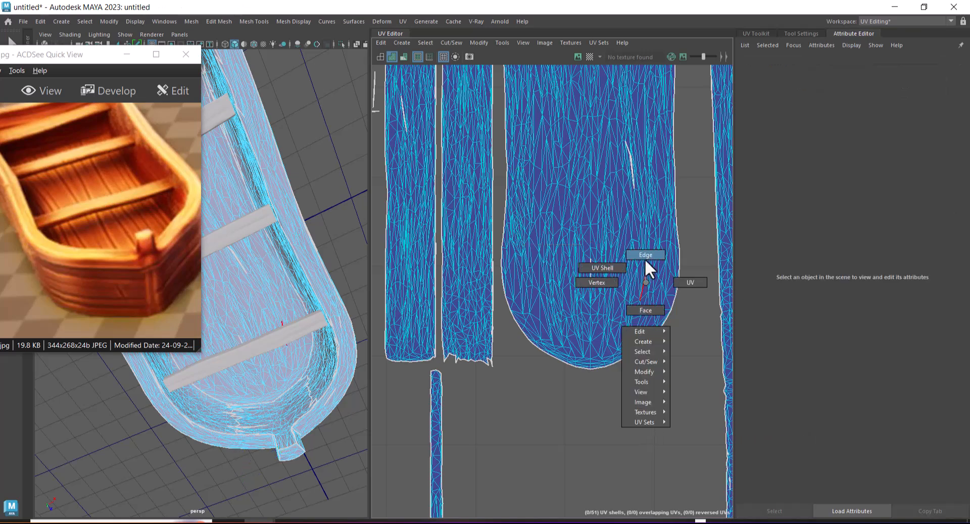
pyautogui.moveTo(645, 238); pyautogui.dragTo(644, 238, button='right')
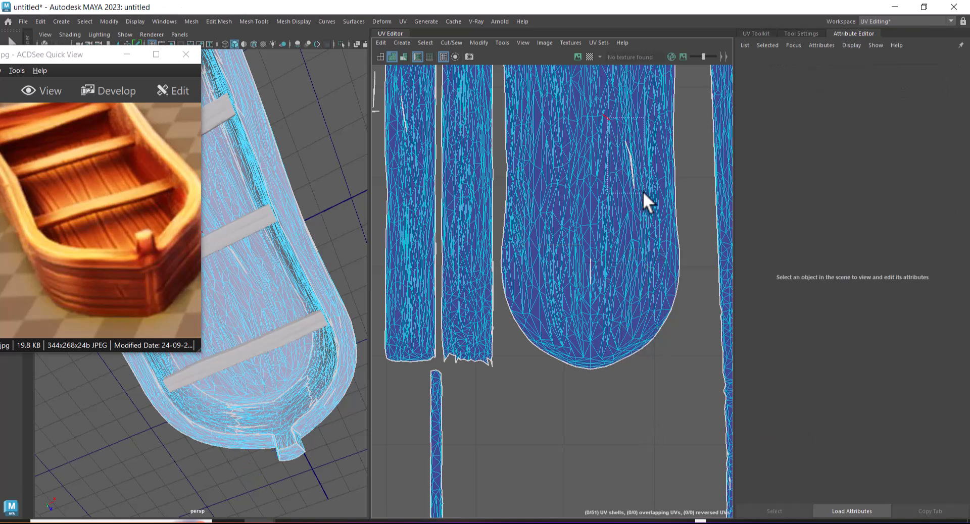
pyautogui.click(613, 141)
pyautogui.click(566, 210)
pyautogui.moveTo(574, 251); pyautogui.dragTo(606, 299)
pyautogui.press('g')
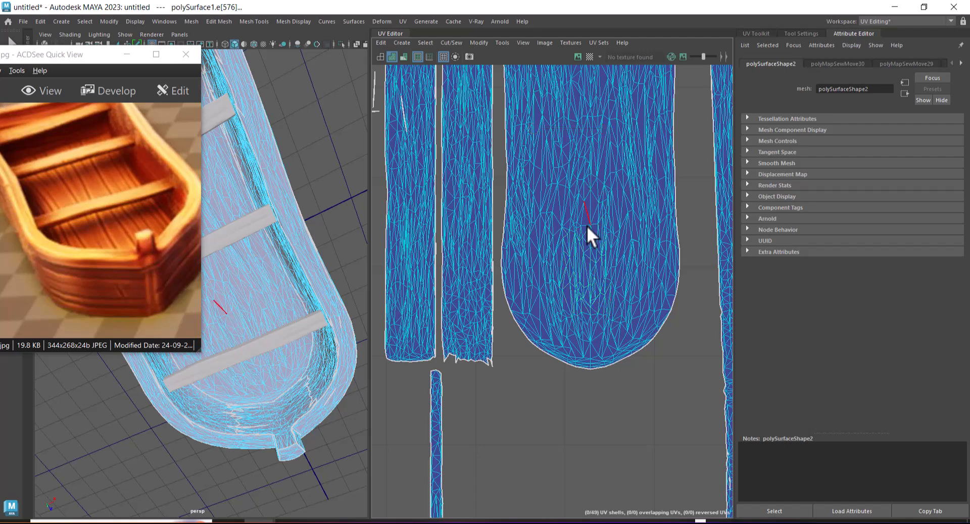
pyautogui.scroll(-5, 621, 330)
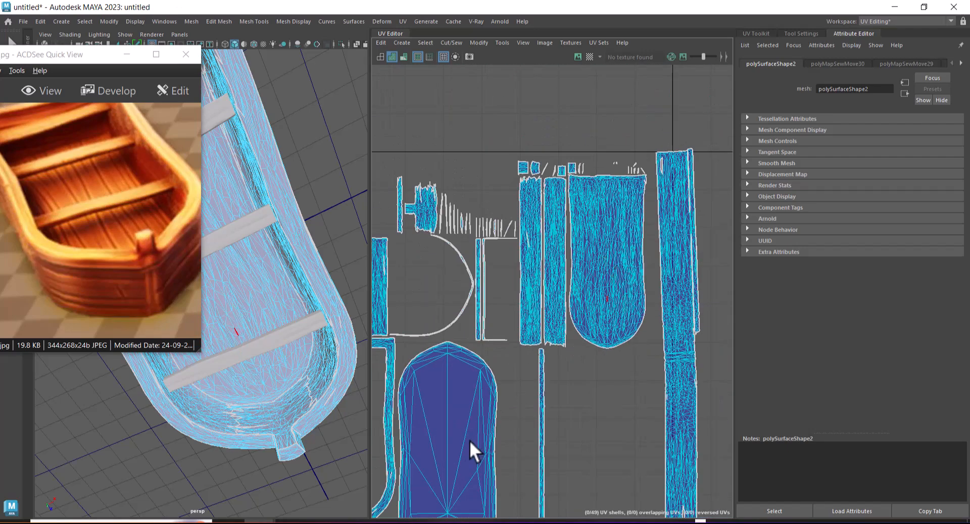
pyautogui.scroll(-5, 537, 335)
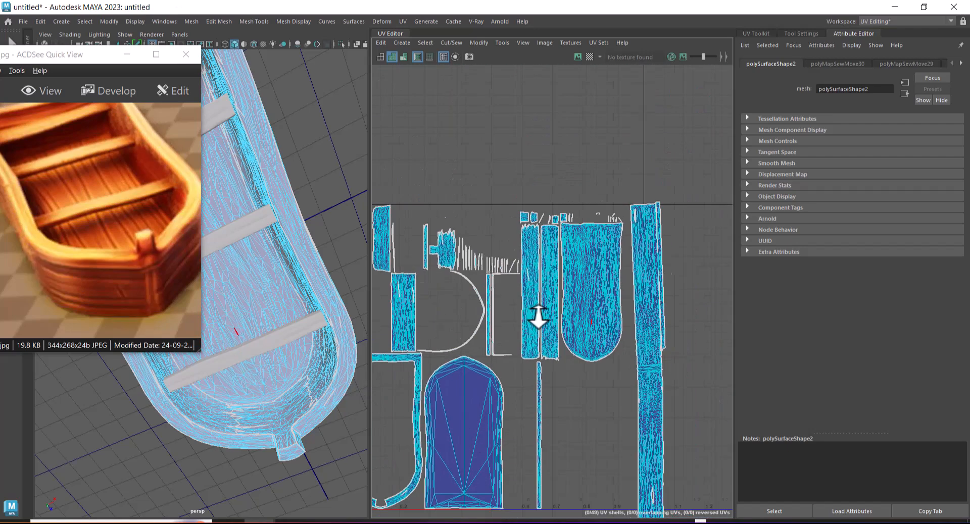
# Sew the open slit near the upper outer corner of the long hull side UV shell.
pyautogui.scroll(2, 614, 295)
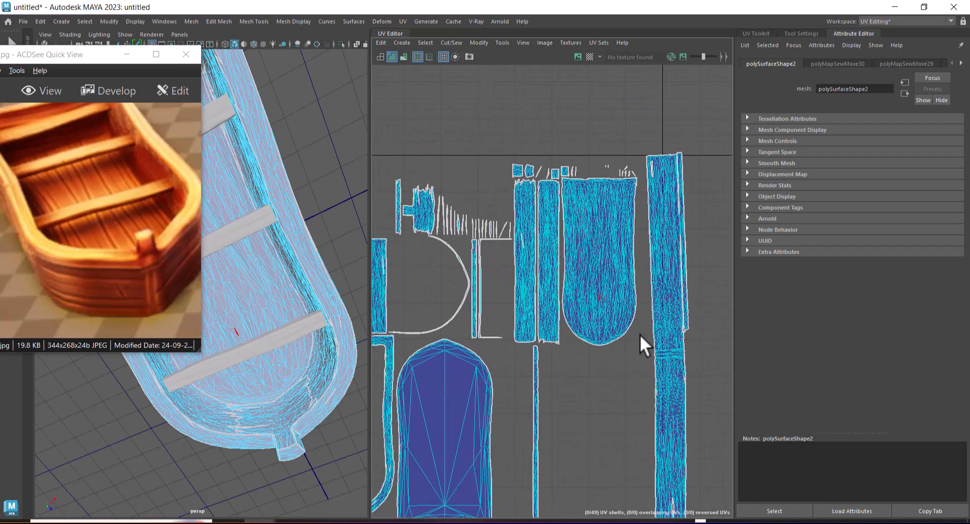
pyautogui.scroll(3, 672, 348)
pyautogui.scroll(4, 621, 308)
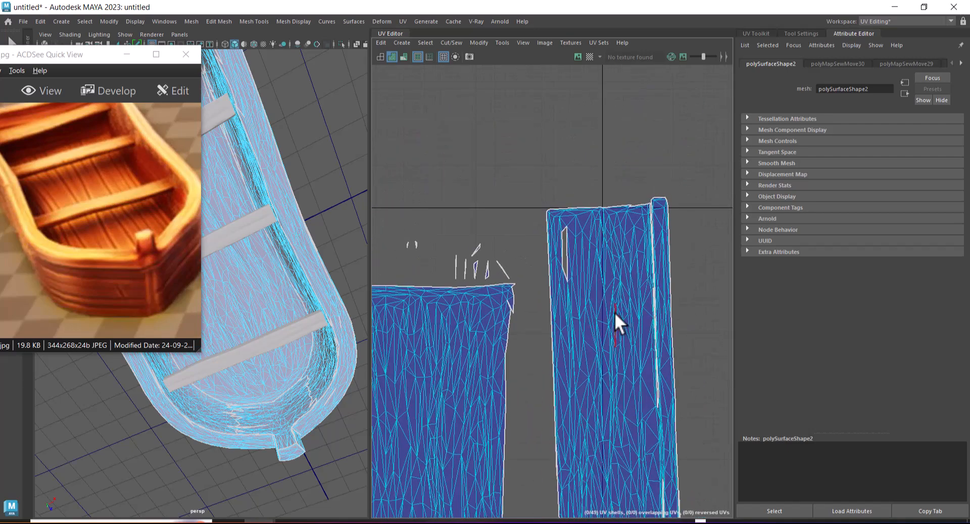
pyautogui.moveTo(559, 271); pyautogui.dragTo(558, 274)
pyautogui.press('g')
pyautogui.moveTo(574, 232); pyautogui.dragTo(560, 261)
pyautogui.press('g')
# Sew the remaining small slit farther down inside the long hull side shell and clear the selection.
pyautogui.scroll(-3, 610, 377)
pyautogui.keyDown('alt'); pyautogui.moveTo(586, 348); pyautogui.dragTo(557, 71, button='middle'); pyautogui.keyUp('alt')
pyautogui.keyDown('alt'); pyautogui.moveTo(608, 337); pyautogui.dragTo(601, 164, button='middle'); pyautogui.keyUp('alt')
pyautogui.keyDown('alt'); pyautogui.moveTo(601, 332); pyautogui.dragTo(594, 210, button='middle'); pyautogui.keyUp('alt')
pyautogui.scroll(2, 614, 398)
pyautogui.moveTo(575, 380); pyautogui.dragTo(575, 361)
pyautogui.press('g')
pyautogui.press('g')
pyautogui.click(666, 314)
# Try to sew the long seam between the hull side shell and its narrow outer strip, and undo the sewing.
pyautogui.scroll(-3, 671, 318)
pyautogui.keyDown('alt'); pyautogui.moveTo(600, 232); pyautogui.dragTo(596, 338, button='middle'); pyautogui.keyUp('alt')
pyautogui.scroll(2, 635, 208)
pyautogui.keyDown('alt'); pyautogui.moveTo(642, 226); pyautogui.dragTo(655, 273, button='middle'); pyautogui.keyUp('alt')
pyautogui.scroll(-4, 616, 285)
pyautogui.keyDown('alt'); pyautogui.moveTo(605, 296); pyautogui.dragTo(586, 309, button='middle'); pyautogui.keyUp('alt')
pyautogui.keyDown('alt'); pyautogui.moveTo(599, 243); pyautogui.dragTo(667, 330, button='right'); pyautogui.keyUp('alt')
pyautogui.keyDown('alt'); pyautogui.moveTo(632, 320); pyautogui.dragTo(582, 211, button='middle'); pyautogui.keyUp('alt')
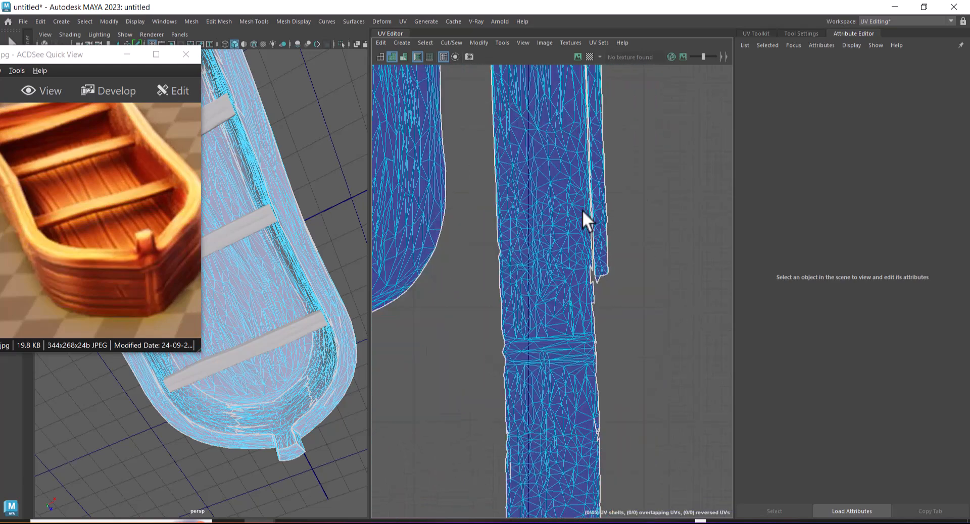
pyautogui.scroll(2, 582, 210)
pyautogui.moveTo(594, 115); pyautogui.dragTo(605, 291)
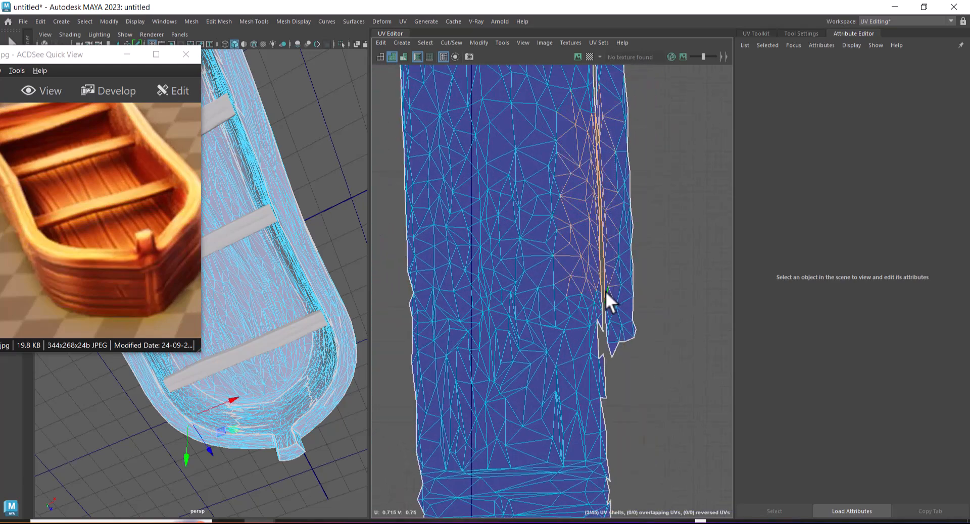
pyautogui.press('g')
pyautogui.click(569, 198)
pyautogui.scroll(-5, 571, 256)
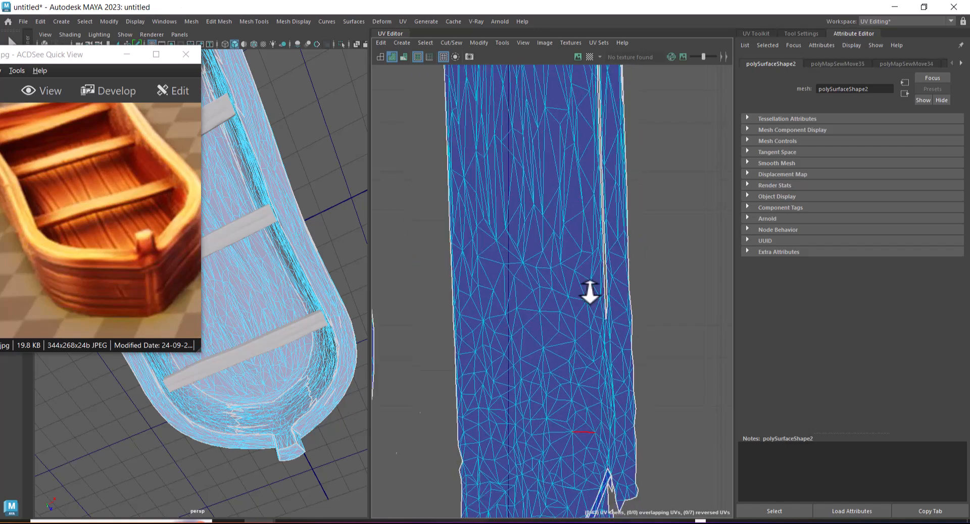
pyautogui.keyDown('alt'); pyautogui.moveTo(546, 347); pyautogui.dragTo(620, 282, button='middle'); pyautogui.keyUp('alt')
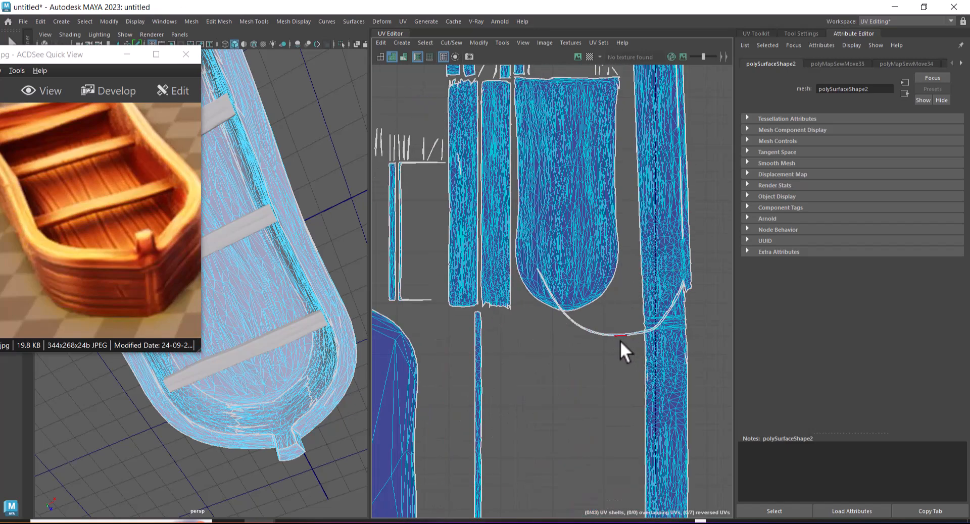
pyautogui.hotkey('ctrl', 'z')
pyautogui.hotkey('ctrl', 'z')
# Select the thin curved UV shell and move it into the empty area beyond the long hull side shell.
pyautogui.scroll(-4, 589, 358)
pyautogui.scroll(1, 567, 313)
pyautogui.moveTo(544, 303); pyautogui.dragTo(505, 289, button='right')
pyautogui.click(538, 309)
pyautogui.moveTo(538, 305); pyautogui.dragTo(635, 366)
pyautogui.scroll(-3, 565, 174)
pyautogui.moveTo(634, 260); pyautogui.dragTo(721, 249)
# Reposition the reference picture and orbit the boat to examine where the thin curved shell runs around the bow.
pyautogui.scroll(2, 693, 268)
pyautogui.keyDown('alt'); pyautogui.moveTo(311, 398); pyautogui.dragTo(301, 316); pyautogui.keyUp('alt')
pyautogui.scroll(4, 299, 290)
pyautogui.moveTo(138, 90); pyautogui.dragTo(275, 186)
pyautogui.moveTo(216, 152); pyautogui.dragTo(722, 263)
pyautogui.keyDown('alt'); pyautogui.moveTo(198, 286); pyautogui.dragTo(245, 262); pyautogui.keyUp('alt')
pyautogui.scroll(3, 245, 263)
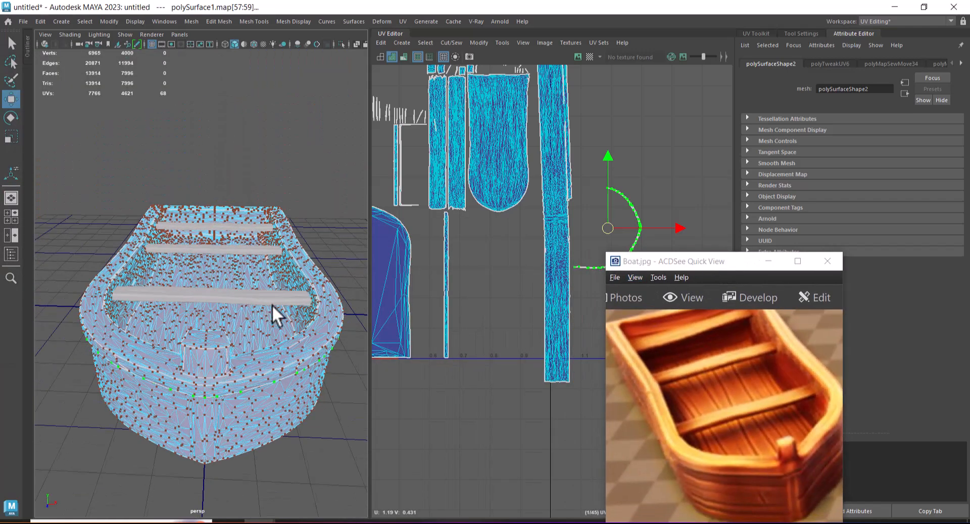
pyautogui.keyDown('alt'); pyautogui.moveTo(269, 304); pyautogui.dragTo(247, 301); pyautogui.keyUp('alt')
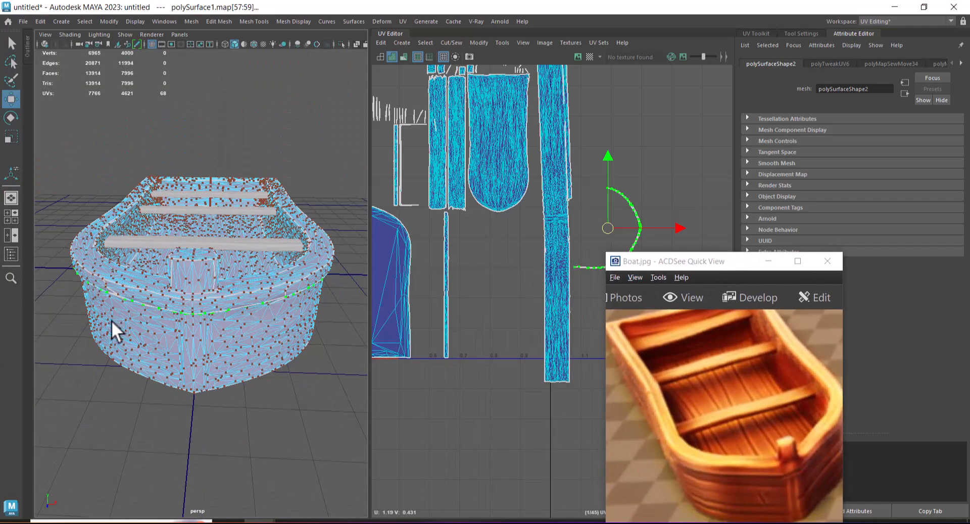
pyautogui.moveTo(685, 253); pyautogui.dragTo(38, 309)
pyautogui.moveTo(253, 319)
pyautogui.keyDown('alt'); pyautogui.mouseDown()
pyautogui.moveTo(284, 253)
pyautogui.moveTo(253, 321)
pyautogui.moveTo(262, 323)
pyautogui.mouseUp(); pyautogui.keyUp('alt')
pyautogui.keyDown('alt'); pyautogui.moveTo(452, 280); pyautogui.dragTo(569, 295, button='middle'); pyautogui.keyUp('alt')
pyautogui.scroll(1, 568, 295)
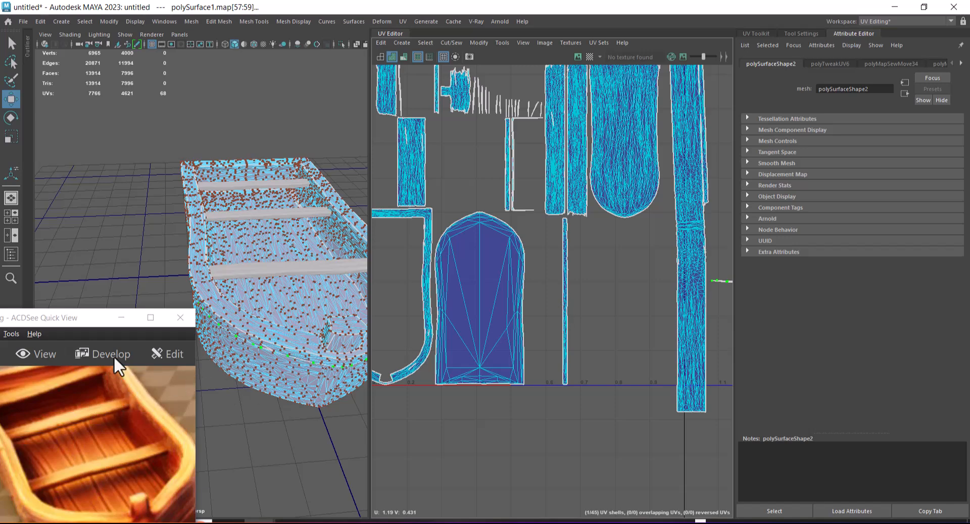
pyautogui.moveTo(86, 317); pyautogui.dragTo(112, 219)
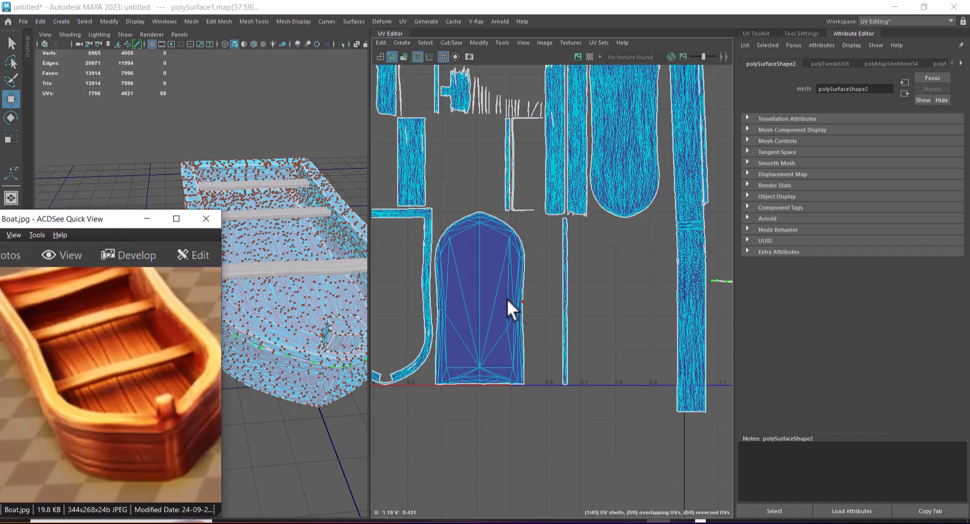
# Select the boat's rim UV shell and examine its position on the model in wireframe display.
pyautogui.moveTo(444, 214); pyautogui.dragTo(426, 224, button='right')
pyautogui.click(426, 223)
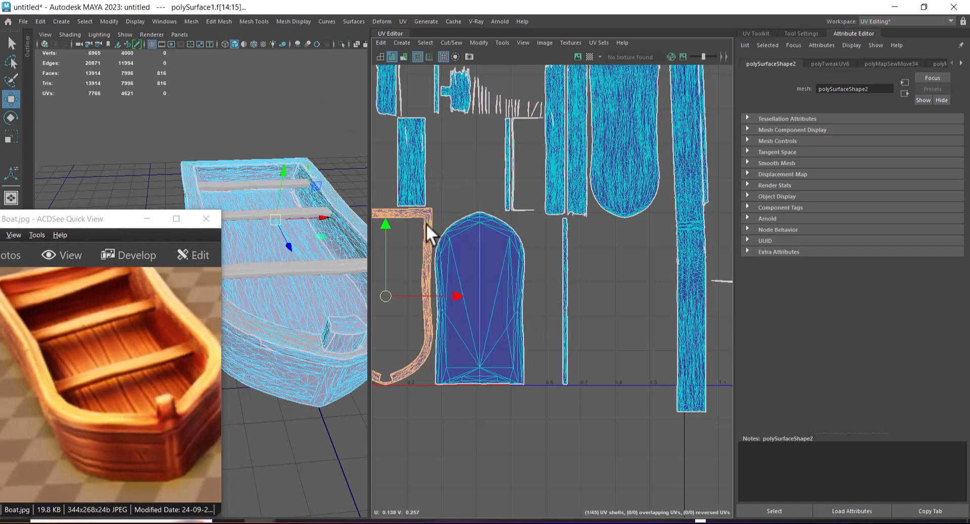
pyautogui.keyDown('alt'); pyautogui.moveTo(288, 311); pyautogui.dragTo(325, 302); pyautogui.keyUp('alt')
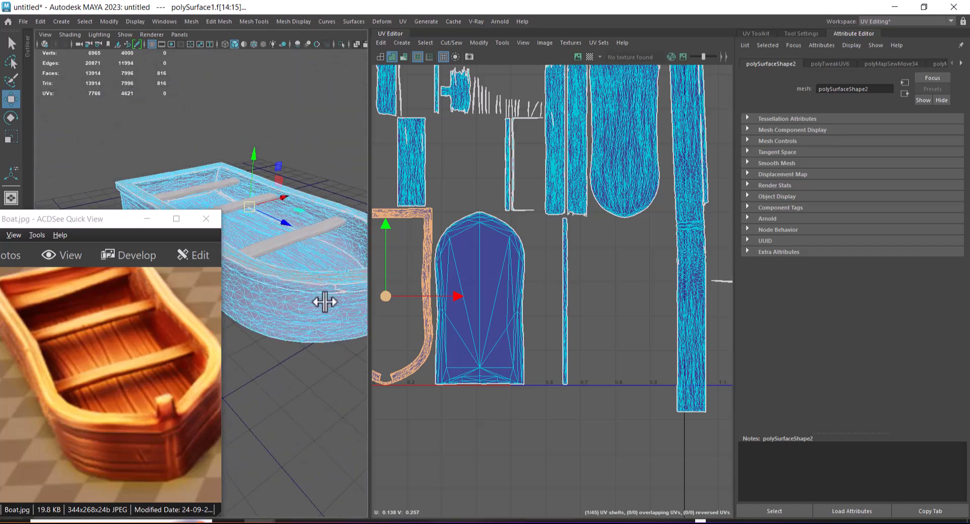
pyautogui.press('4')
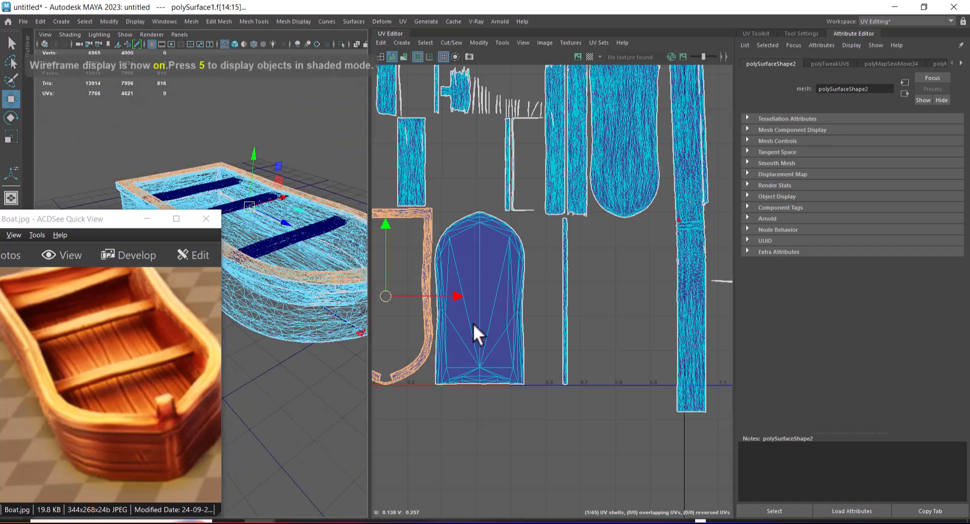
pyautogui.scroll(-2, 513, 326)
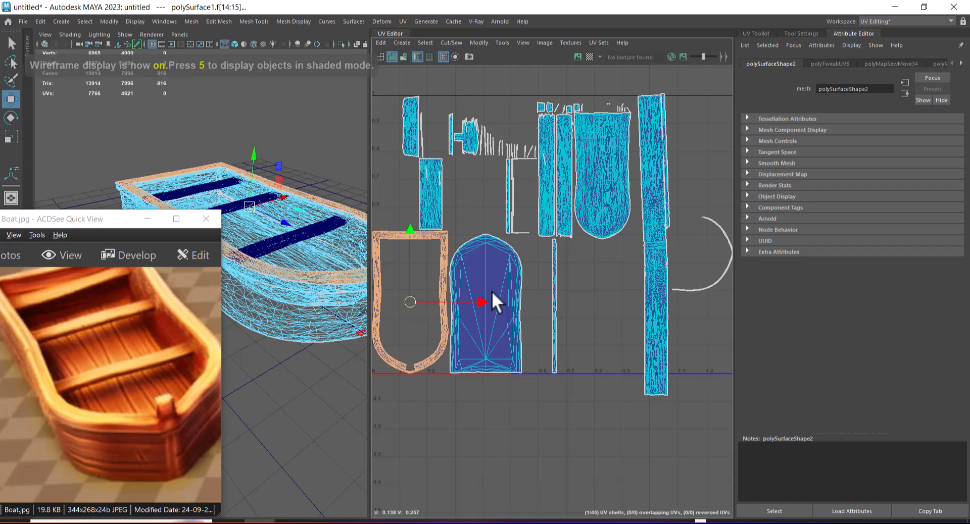
pyautogui.keyDown('alt'); pyautogui.moveTo(305, 331); pyautogui.dragTo(299, 302); pyautogui.keyUp('alt')
pyautogui.keyDown('alt'); pyautogui.moveTo(526, 329); pyautogui.dragTo(631, 340, button='middle'); pyautogui.keyUp('alt')
pyautogui.scroll(2, 641, 342)
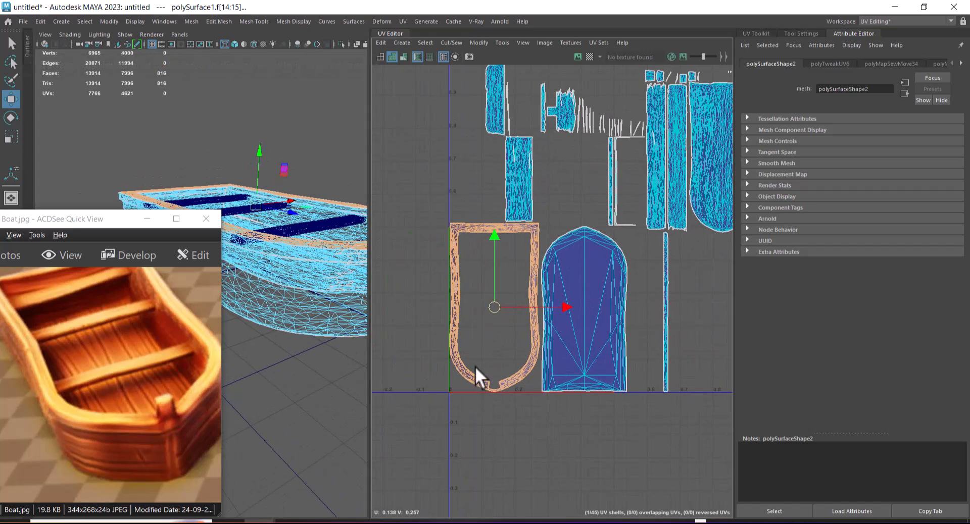
# Select a single face on the boat's wireframe just below the front bench to locate it in the UV layout.
pyautogui.press('F10')
pyautogui.click(299, 256)
pyautogui.moveTo(289, 253)
pyautogui.mouseDown(button='right')
pyautogui.moveTo(289, 262)
pyautogui.moveTo(273, 247)
pyautogui.mouseUp(button='right')
pyautogui.click(274, 247)
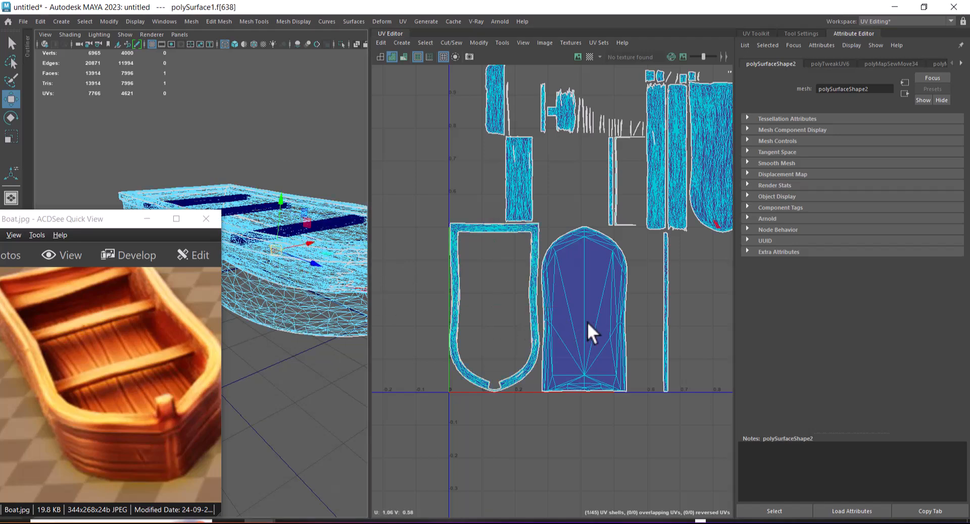
# Move the thin curved UV shell away from the side of the long vertical strip shell.
pyautogui.scroll(-2, 576, 320)
pyautogui.keyDown('alt'); pyautogui.moveTo(683, 253); pyautogui.dragTo(495, 315, button='middle'); pyautogui.keyUp('alt')
pyautogui.scroll(5, 498, 324)
pyautogui.scroll(2, 647, 306)
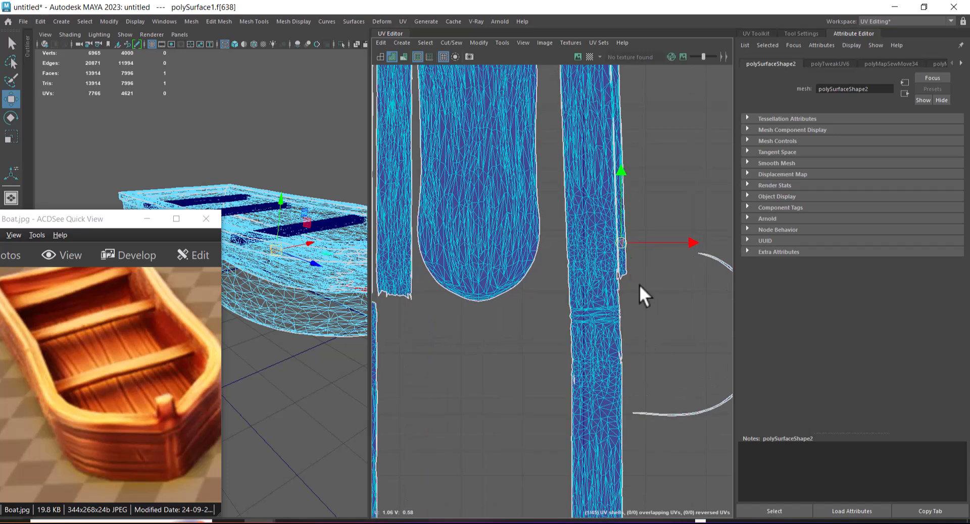
pyautogui.keyDown('alt'); pyautogui.moveTo(602, 345); pyautogui.dragTo(610, 242, button='middle'); pyautogui.keyUp('alt')
pyautogui.scroll(-3, 572, 310)
pyautogui.moveTo(608, 251); pyautogui.dragTo(645, 241, button='right')
pyautogui.moveTo(618, 241); pyautogui.dragTo(632, 232)
pyautogui.keyDown('ctrl'); pyautogui.moveTo(625, 236); pyautogui.dragTo(674, 270, button='right'); pyautogui.keyUp('ctrl')
pyautogui.moveTo(587, 225); pyautogui.dragTo(702, 202)
# Try to move and sew the side edges along the lower half of the long strip shell.
pyautogui.moveTo(600, 283); pyautogui.dragTo(599, 244, button='right')
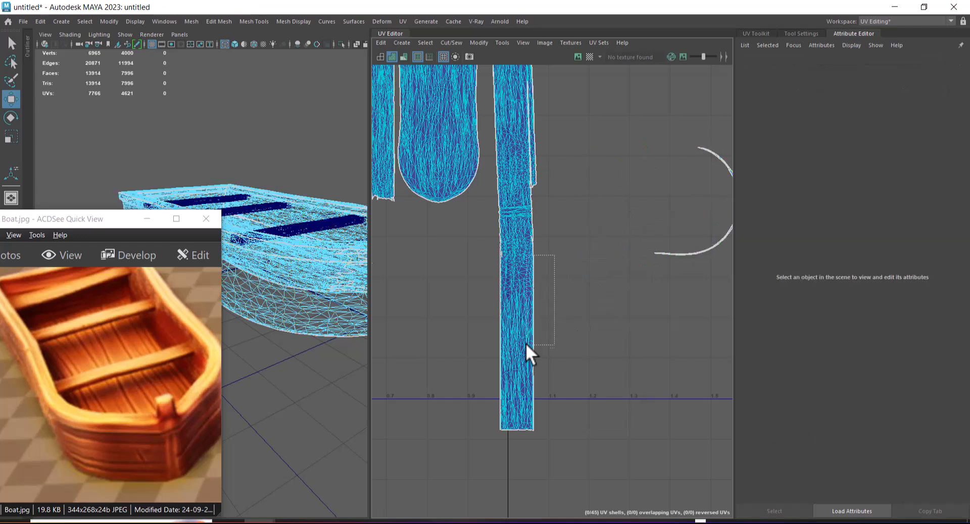
pyautogui.moveTo(525, 341); pyautogui.dragTo(524, 348)
pyautogui.keyDown('shift'); pyautogui.moveTo(572, 356); pyautogui.dragTo(562, 220, button='right'); pyautogui.keyUp('shift')
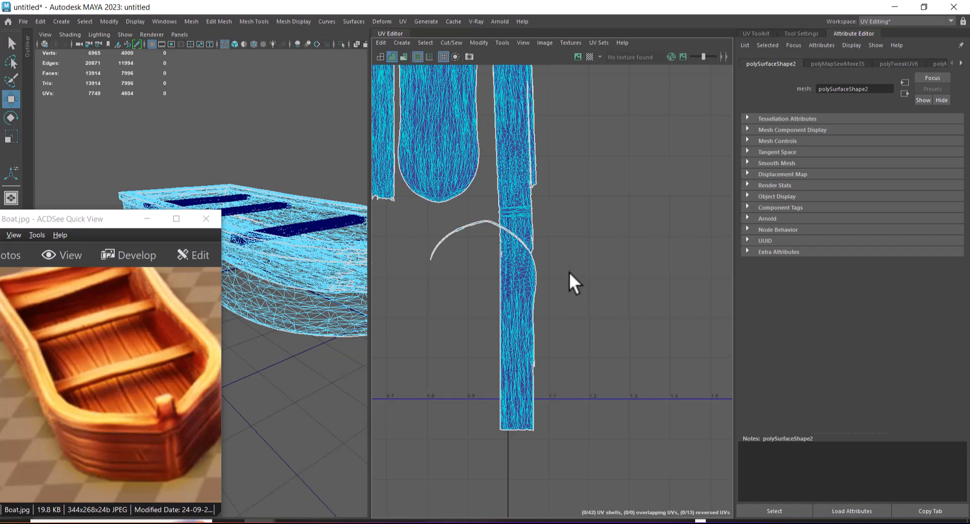
pyautogui.hotkey('ctrl', 'z')
# Select the edges of the narrow vertical UV strip and display the boat with shaded surfaces.
pyautogui.keyDown('alt'); pyautogui.moveTo(576, 303); pyautogui.dragTo(550, 199, button='right'); pyautogui.keyUp('alt')
pyautogui.keyDown('alt'); pyautogui.moveTo(583, 321); pyautogui.dragTo(611, 294, button='middle'); pyautogui.keyUp('alt')
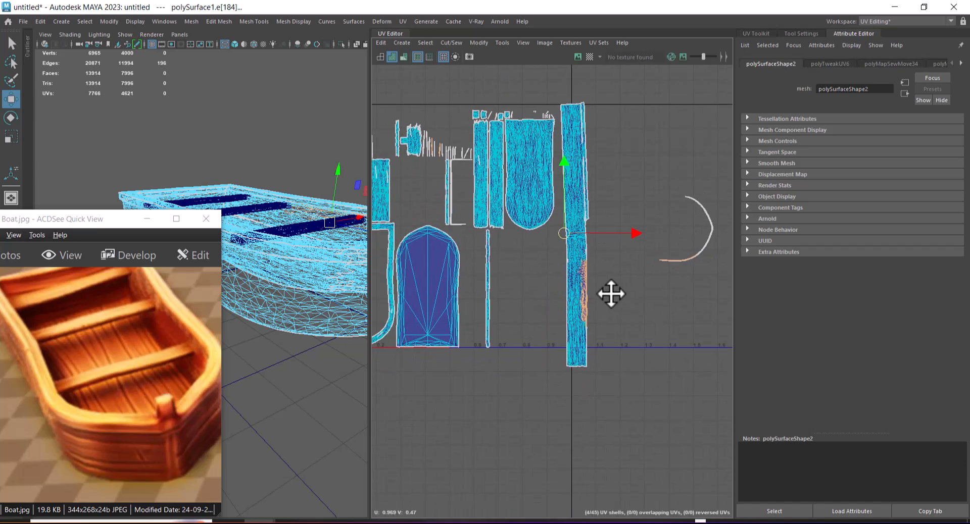
pyautogui.moveTo(486, 308); pyautogui.dragTo(477, 320)
pyautogui.scroll(3, 286, 303)
pyautogui.moveTo(266, 302)
pyautogui.keyDown('alt'); pyautogui.mouseDown()
pyautogui.moveTo(266, 284)
pyautogui.moveTo(320, 325)
pyautogui.mouseUp(); pyautogui.keyUp('alt')
pyautogui.press('5')
# Minimize the Boat.jpg reference image window to uncover the boat's interior.
pyautogui.moveTo(99, 223); pyautogui.dragTo(22, 314)
pyautogui.keyDown('alt'); pyautogui.moveTo(261, 330); pyautogui.dragTo(208, 330); pyautogui.keyUp('alt')
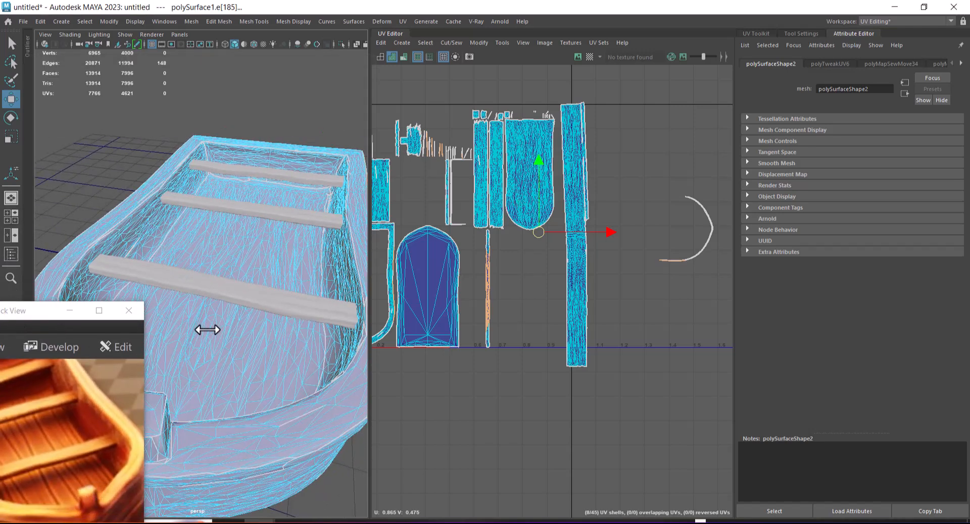
pyautogui.keyDown('alt'); pyautogui.moveTo(220, 288); pyautogui.dragTo(327, 317); pyautogui.keyUp('alt')
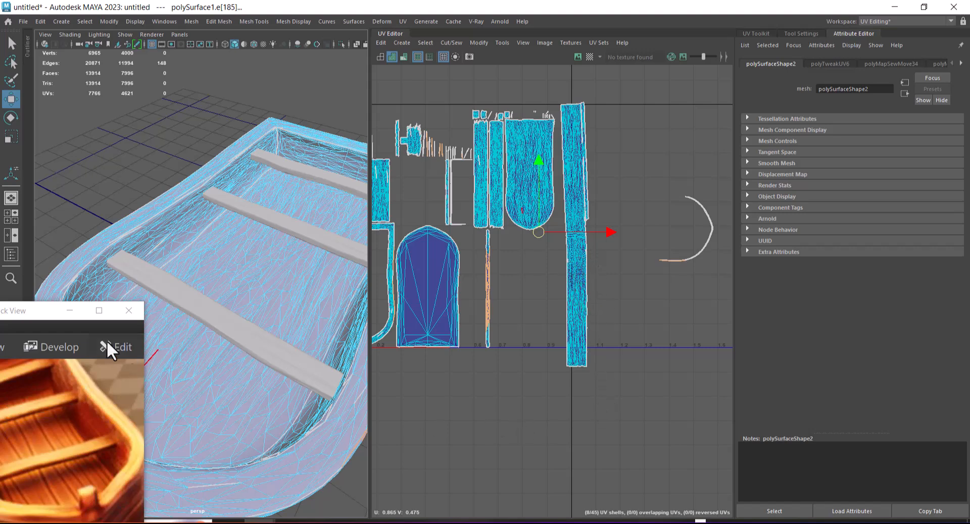
pyautogui.moveTo(41, 312); pyautogui.dragTo(89, 125)
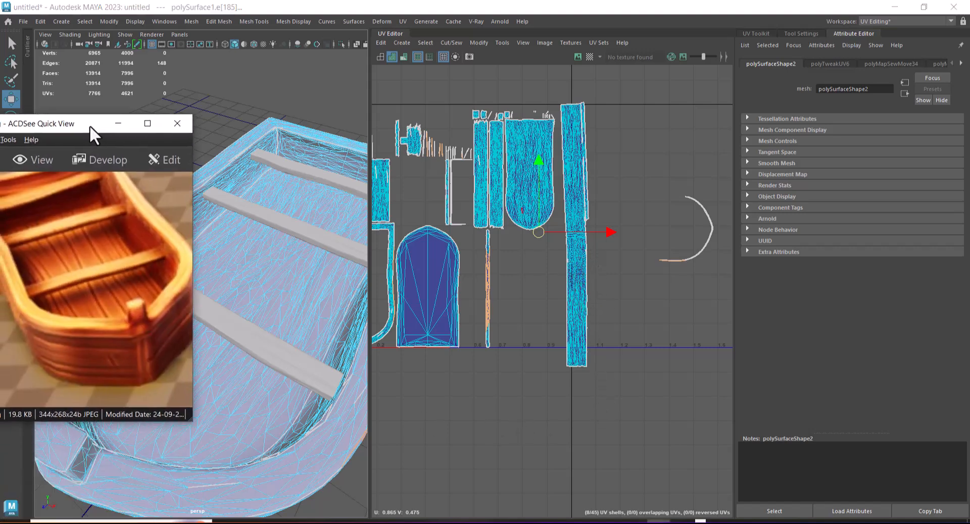
pyautogui.click(123, 125)
pyautogui.scroll(2, 522, 286)
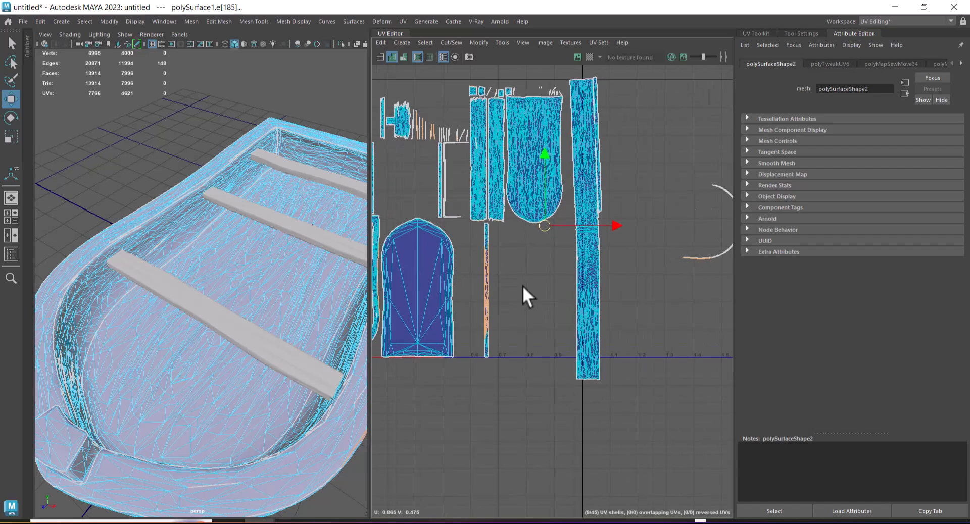
# Select individual edges along the boat's inner rim to locate the matching UV shells.
pyautogui.click(629, 348)
pyautogui.moveTo(218, 230); pyautogui.dragTo(267, 217, button='right')
pyautogui.keyDown('alt'); pyautogui.moveTo(244, 429); pyautogui.dragTo(125, 198); pyautogui.keyUp('alt')
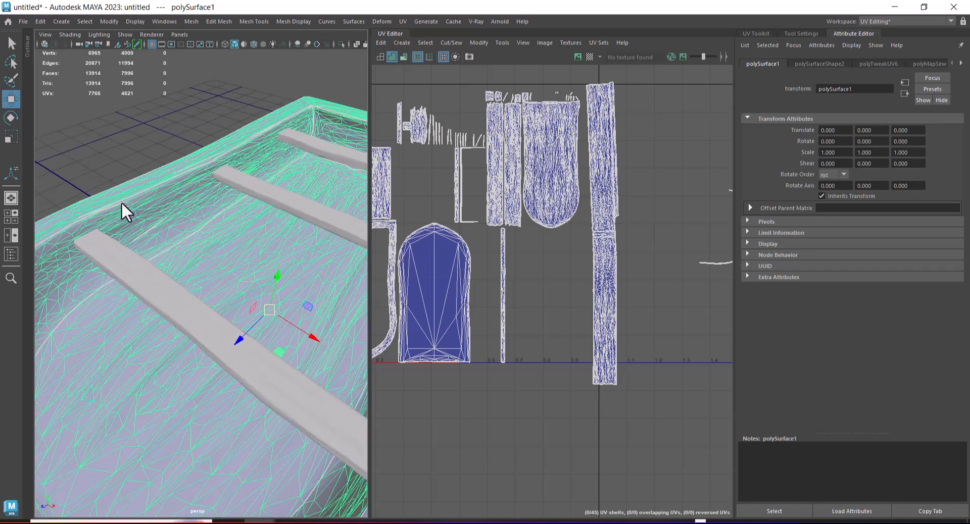
pyautogui.moveTo(144, 187); pyautogui.dragTo(149, 113, button='right')
pyautogui.click(137, 191)
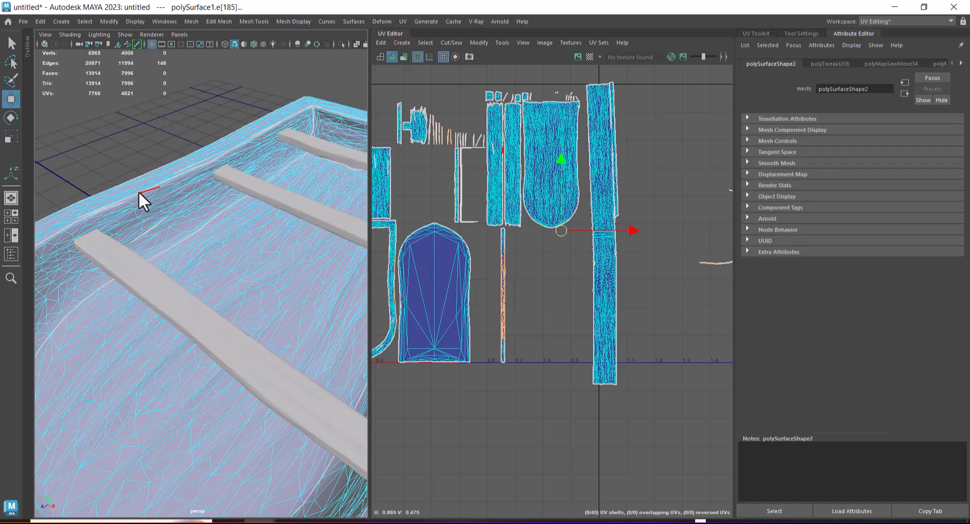
pyautogui.click(136, 190)
pyautogui.keyDown('alt'); pyautogui.moveTo(135, 191); pyautogui.dragTo(210, 325); pyautogui.keyUp('alt')
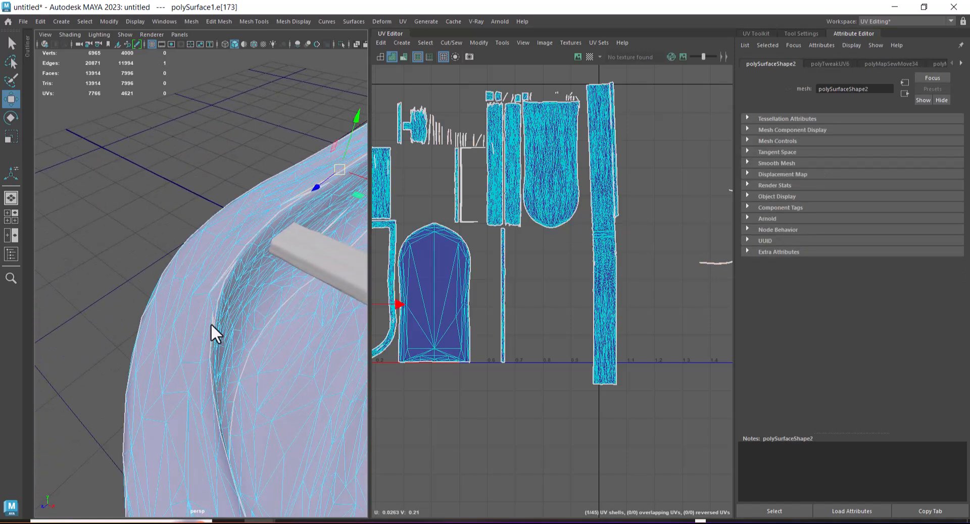
pyautogui.click(253, 235)
pyautogui.scroll(2, 576, 218)
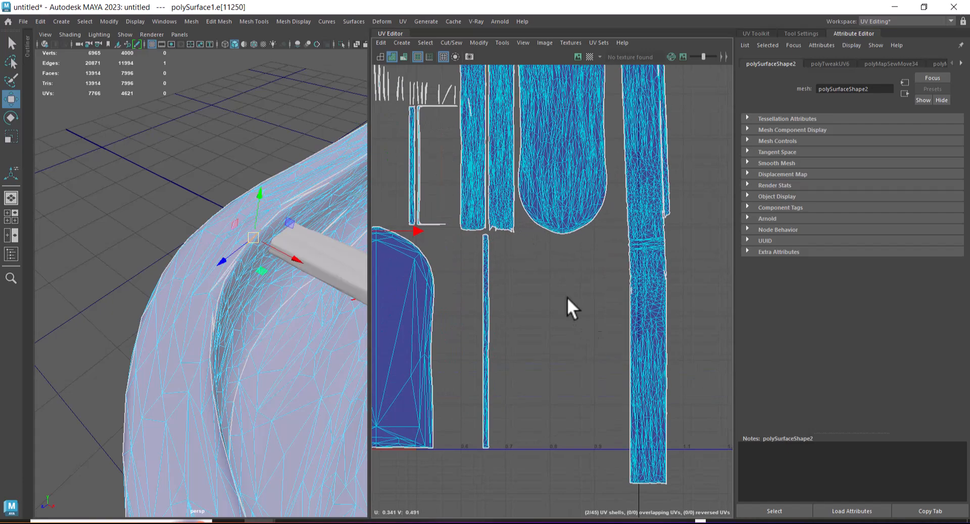
pyautogui.scroll(-5, 589, 328)
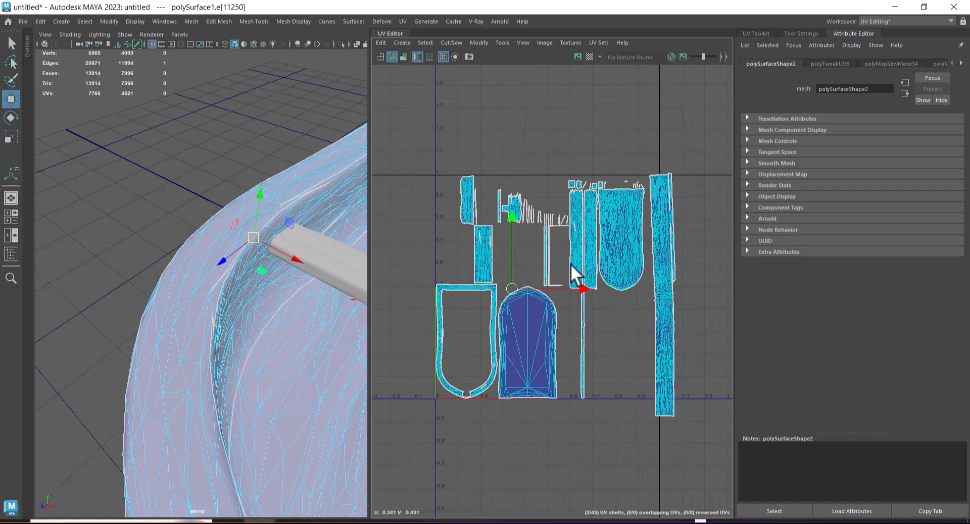
# Move the arched bottom, rounded floor and U-shaped rim UV shells out of the 0-1 UV square.
pyautogui.scroll(3, 576, 260)
pyautogui.moveTo(556, 290); pyautogui.dragTo(642, 268, button='right')
pyautogui.click(549, 289)
pyautogui.scroll(-3, 528, 248)
pyautogui.keyDown('alt'); pyautogui.moveTo(525, 243); pyautogui.dragTo(602, 274, button='middle'); pyautogui.keyUp('alt')
pyautogui.moveTo(608, 298); pyautogui.dragTo(439, 278)
pyautogui.click(688, 225)
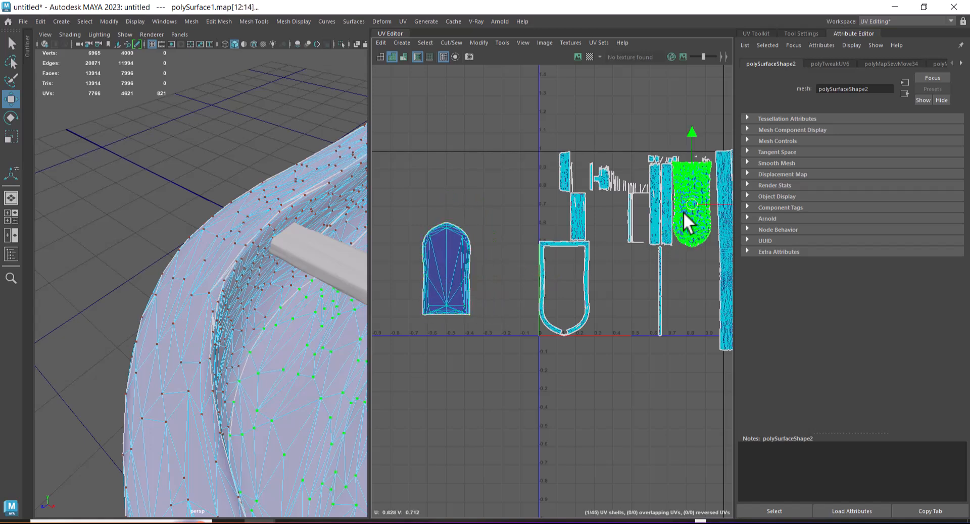
pyautogui.moveTo(689, 201); pyautogui.dragTo(469, 180)
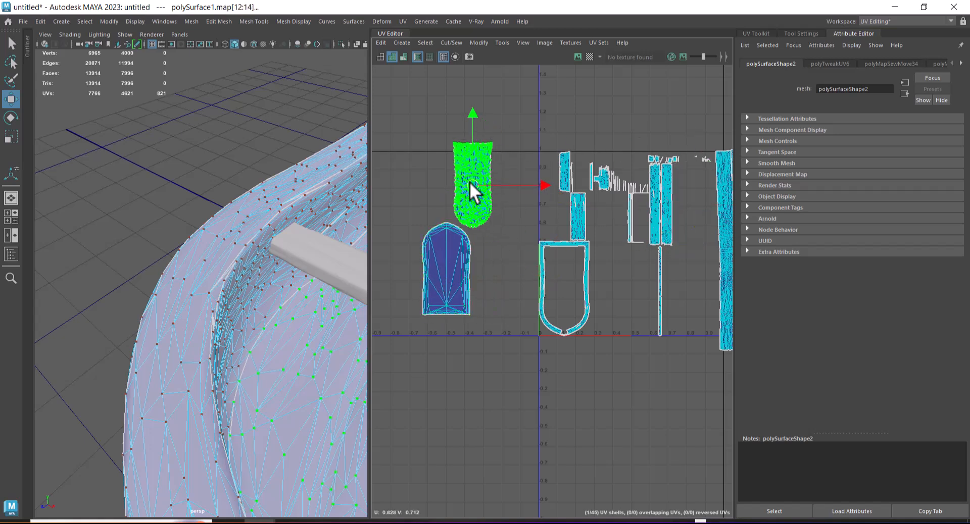
pyautogui.click(547, 326)
pyautogui.moveTo(482, 402); pyautogui.dragTo(474, 404)
# Select a face on the boat's inner side wall to locate its UV shell.
pyautogui.keyDown('alt'); pyautogui.moveTo(614, 336); pyautogui.dragTo(558, 305, button='right'); pyautogui.keyUp('alt')
pyautogui.keyDown('alt'); pyautogui.moveTo(584, 273); pyautogui.dragTo(483, 264, button='middle'); pyautogui.keyUp('alt')
pyautogui.keyDown('alt'); pyautogui.moveTo(568, 303); pyautogui.dragTo(609, 326, button='right'); pyautogui.keyUp('alt')
pyautogui.keyDown('alt'); pyautogui.moveTo(279, 331); pyautogui.dragTo(230, 320, button='right'); pyautogui.keyUp('alt')
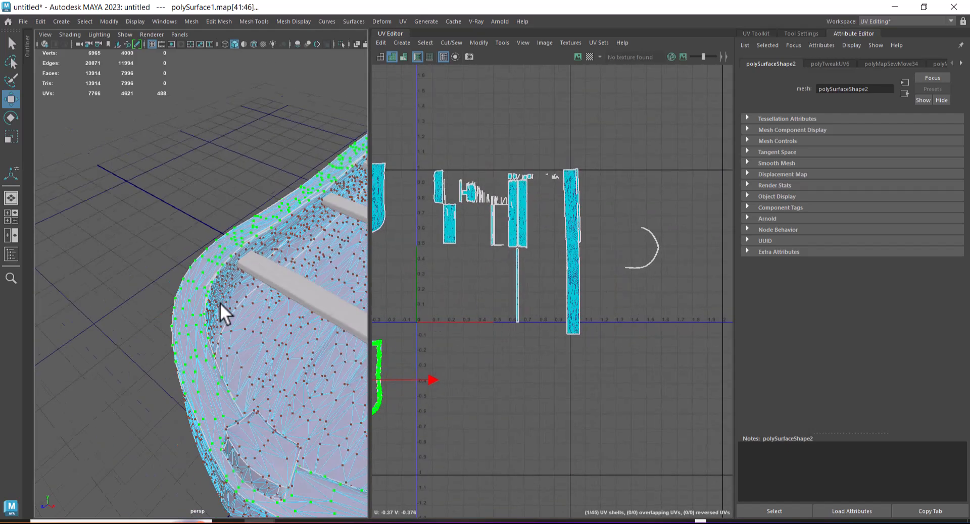
pyautogui.keyDown('alt'); pyautogui.moveTo(229, 320); pyautogui.dragTo(155, 299, button='middle'); pyautogui.keyUp('alt')
pyautogui.scroll(5, 200, 180)
pyautogui.moveTo(199, 174); pyautogui.dragTo(199, 182, button='right')
pyautogui.click(196, 171)
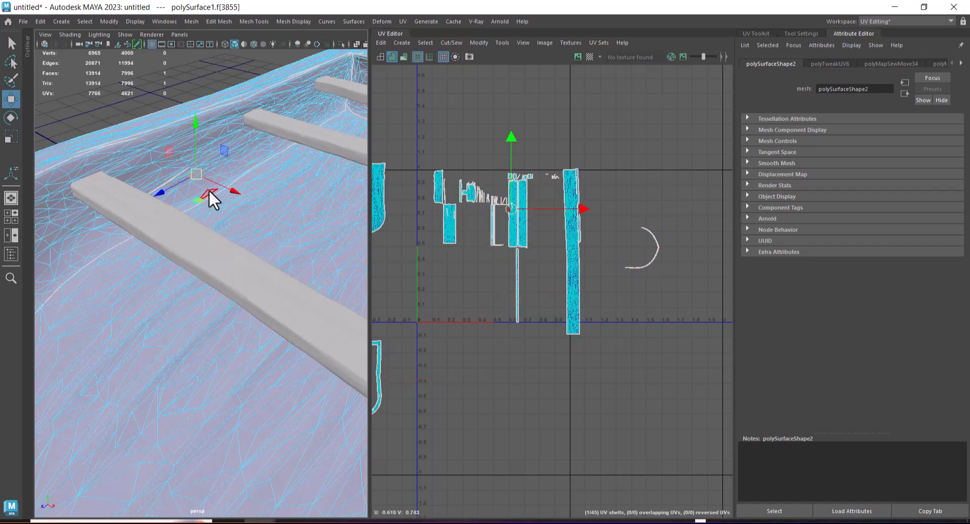
pyautogui.keyDown('alt'); pyautogui.moveTo(517, 196); pyautogui.dragTo(650, 350, button='right'); pyautogui.keyUp('alt')
pyautogui.keyDown('alt'); pyautogui.moveTo(527, 269); pyautogui.dragTo(534, 214, button='middle'); pyautogui.keyUp('alt')
pyautogui.keyDown('alt'); pyautogui.moveTo(533, 214); pyautogui.dragTo(610, 447, button='right'); pyautogui.keyUp('alt')
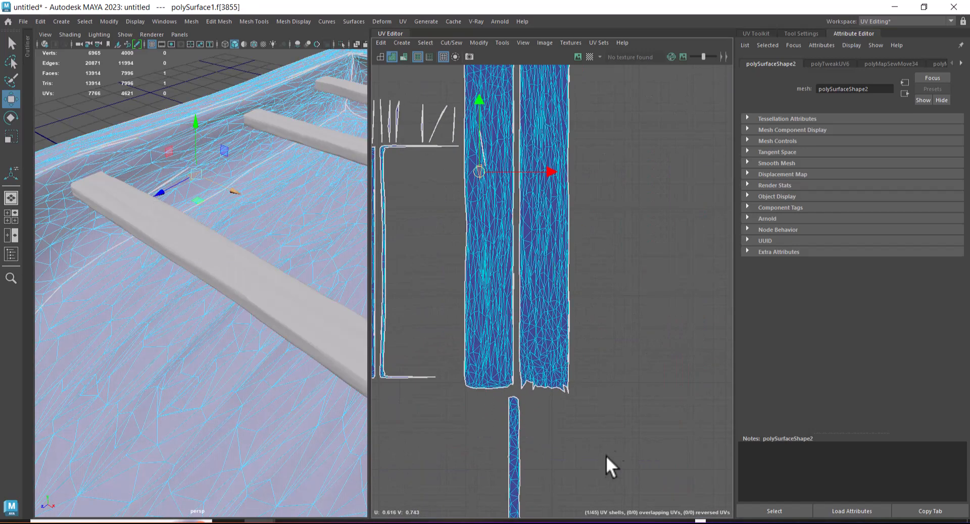
# Move and sew the ragged lower-end edges of the right-hand wide wall strip to its neighbouring tabbed shell.
pyautogui.moveTo(166, 148); pyautogui.dragTo(164, 175, button='right')
pyautogui.doubleClick(153, 160)
pyautogui.keyDown('alt'); pyautogui.moveTo(557, 322); pyautogui.dragTo(521, 181, button='right'); pyautogui.keyUp('alt')
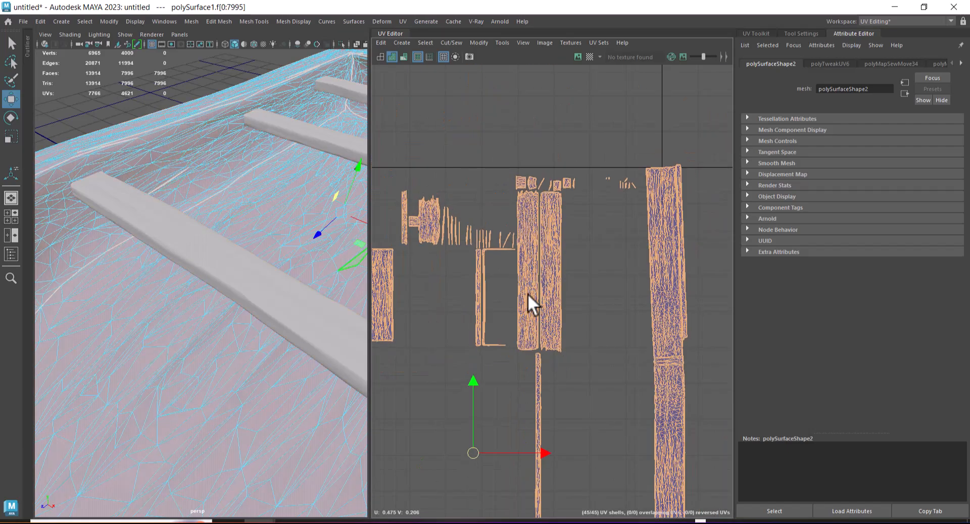
pyautogui.keyDown('alt'); pyautogui.moveTo(613, 323); pyautogui.dragTo(647, 363, button='right'); pyautogui.keyUp('alt')
pyautogui.keyDown('alt'); pyautogui.moveTo(595, 353); pyautogui.dragTo(623, 277, button='middle'); pyautogui.keyUp('alt')
pyautogui.keyDown('alt'); pyautogui.moveTo(624, 277); pyautogui.dragTo(613, 324, button='right'); pyautogui.keyUp('alt')
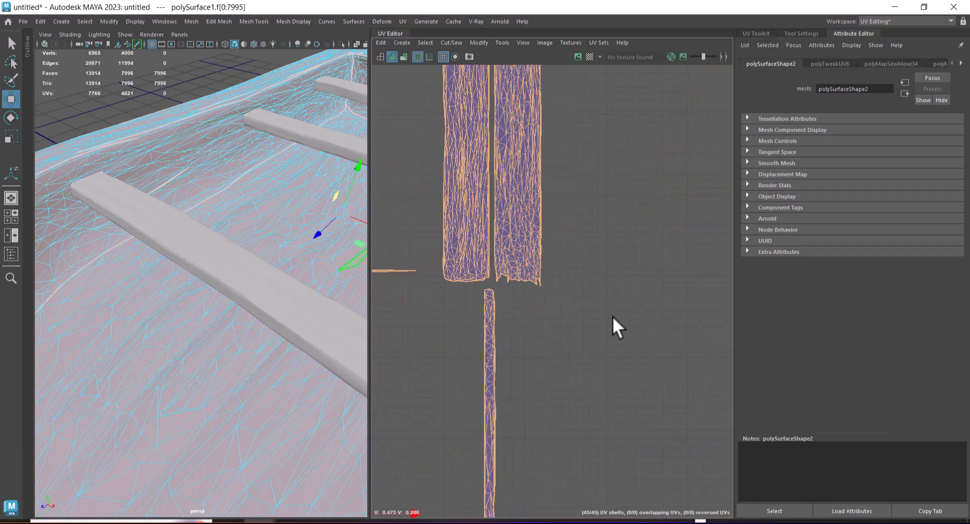
pyautogui.click(619, 225)
pyautogui.moveTo(521, 297); pyautogui.dragTo(524, 301)
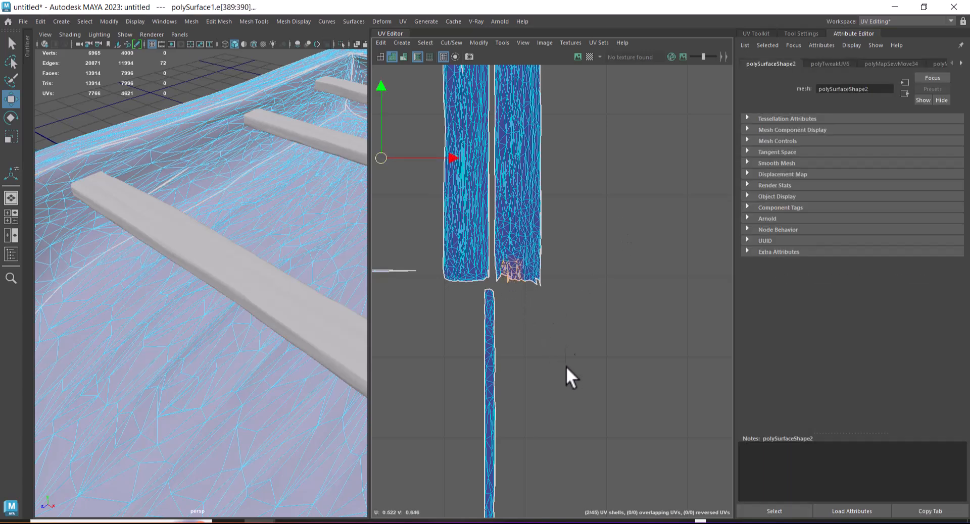
pyautogui.keyDown('shift'); pyautogui.moveTo(564, 374); pyautogui.dragTo(535, 218, button='right'); pyautogui.keyUp('shift')
# Try to move and sew the ragged bottom edges of the newly attached tabbed section.
pyautogui.moveTo(529, 393); pyautogui.dragTo(529, 394)
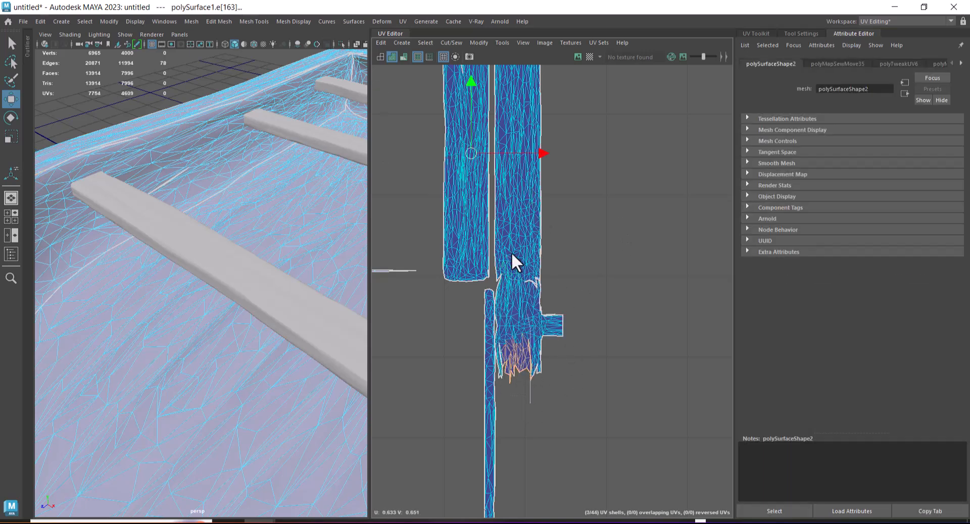
pyautogui.keyDown('shift'); pyautogui.moveTo(515, 268); pyautogui.dragTo(573, 375, button='right'); pyautogui.keyUp('shift')
pyautogui.moveTo(574, 374)
pyautogui.keyDown('alt'); pyautogui.mouseDown(button='middle')
pyautogui.moveTo(599, 204)
pyautogui.moveTo(649, 405)
pyautogui.mouseUp(button='middle'); pyautogui.keyUp('alt')
pyautogui.hotkey('ctrl', 'z')
# Move the left-hand wide wall strip shell to the right and down, beside the tabbed wall shell.
pyautogui.keyDown('alt'); pyautogui.moveTo(625, 266); pyautogui.dragTo(662, 473, button='middle'); pyautogui.keyUp('alt')
pyautogui.keyDown('alt'); pyautogui.moveTo(617, 172); pyautogui.dragTo(615, 256, button='middle'); pyautogui.keyUp('alt')
pyautogui.moveTo(607, 222); pyautogui.dragTo(638, 222, button='right')
pyautogui.doubleClick(602, 232)
pyautogui.scroll(-2, 631, 323)
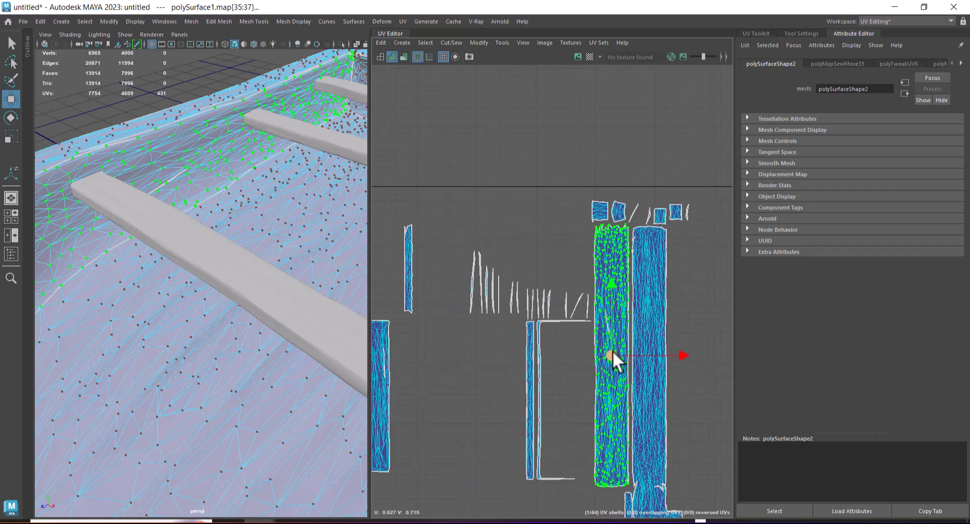
pyautogui.moveTo(614, 353); pyautogui.dragTo(724, 411)
pyautogui.keyDown('alt'); pyautogui.moveTo(712, 432); pyautogui.dragTo(535, 260, button='middle'); pyautogui.keyUp('alt')
pyautogui.moveTo(542, 245); pyautogui.dragTo(557, 416)
# Try to sew the ragged top edges of the relocated wall strip to the tabbed wall shell.
pyautogui.keyDown('alt'); pyautogui.moveTo(557, 416); pyautogui.dragTo(599, 397, button='right'); pyautogui.keyUp('alt')
pyautogui.moveTo(593, 275); pyautogui.dragTo(571, 254, button='right')
pyautogui.moveTo(552, 261); pyautogui.dragTo(585, 309)
pyautogui.keyDown('shift'); pyautogui.moveTo(586, 308); pyautogui.dragTo(561, 168, button='right'); pyautogui.keyUp('shift')
pyautogui.keyDown('alt'); pyautogui.moveTo(554, 334); pyautogui.dragTo(606, 276, button='middle'); pyautogui.keyUp('alt')
pyautogui.hotkey('ctrl', 'z')
# Remove the outer side edges from the ragged-top edge selection and move and sew the two wall shells together.
pyautogui.keyDown('alt'); pyautogui.moveTo(606, 276); pyautogui.dragTo(620, 277, button='right'); pyautogui.keyUp('alt')
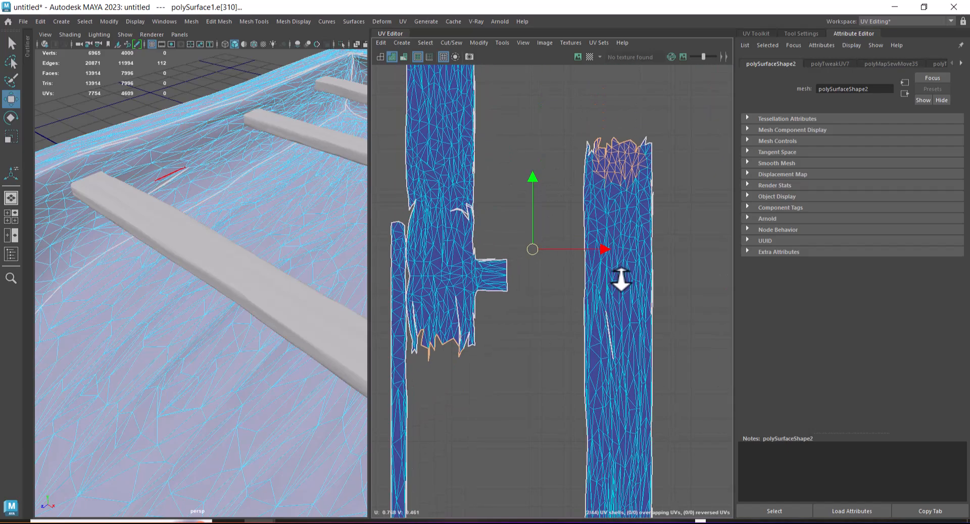
pyautogui.moveTo(671, 114); pyautogui.dragTo(569, 174)
pyautogui.keyDown('alt'); pyautogui.moveTo(568, 174); pyautogui.dragTo(615, 288, button='right'); pyautogui.keyUp('alt')
pyautogui.keyDown('alt'); pyautogui.moveTo(586, 150); pyautogui.dragTo(484, 174, button='middle'); pyautogui.keyUp('alt')
pyautogui.keyDown('alt'); pyautogui.moveTo(484, 174); pyautogui.dragTo(520, 177, button='right'); pyautogui.keyUp('alt')
pyautogui.keyDown('ctrl'); pyautogui.moveTo(522, 250); pyautogui.dragTo(521, 256); pyautogui.keyUp('ctrl')
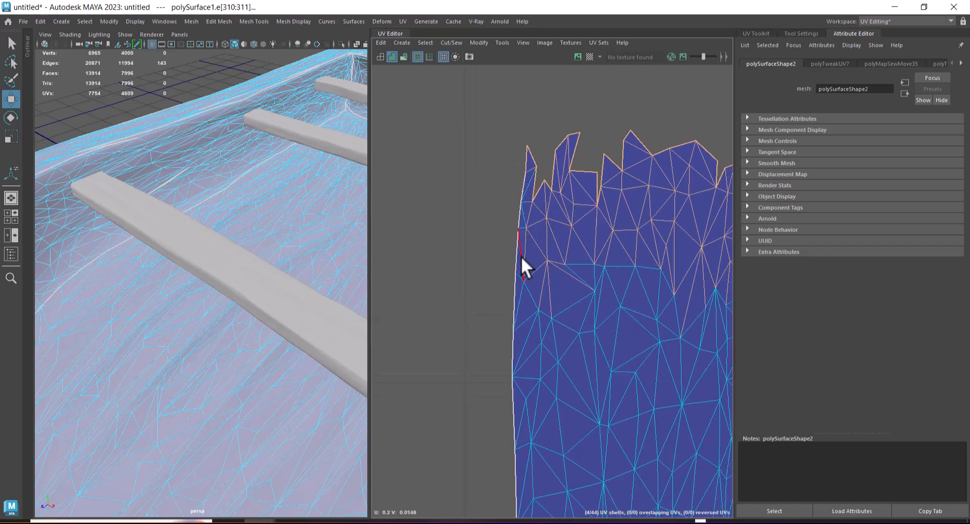
pyautogui.keyDown('ctrl'); pyautogui.moveTo(524, 171); pyautogui.dragTo(546, 205); pyautogui.keyUp('ctrl')
pyautogui.keyDown('alt'); pyautogui.moveTo(545, 204); pyautogui.dragTo(396, 264, button='middle'); pyautogui.keyUp('alt')
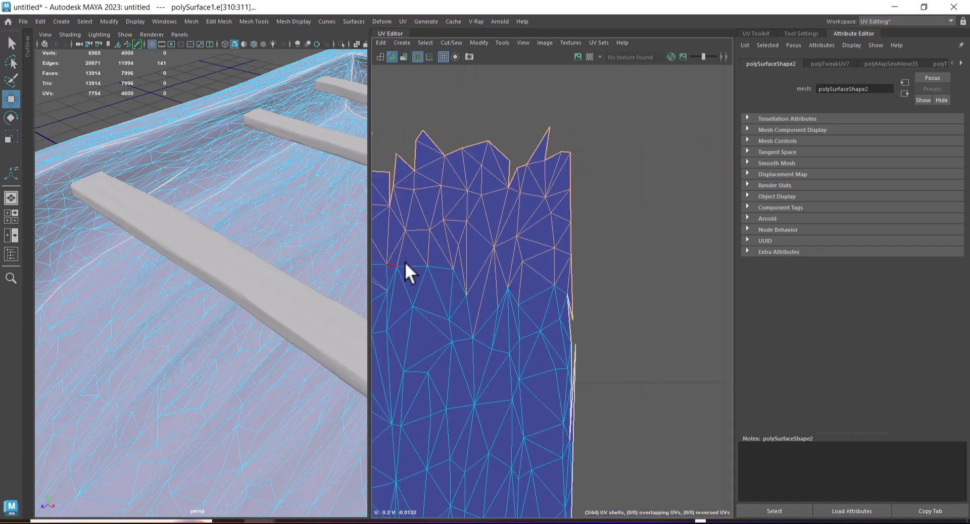
pyautogui.keyDown('ctrl'); pyautogui.moveTo(593, 169); pyautogui.dragTo(555, 335); pyautogui.keyUp('ctrl')
pyautogui.click(451, 43)
pyautogui.click(454, 130)
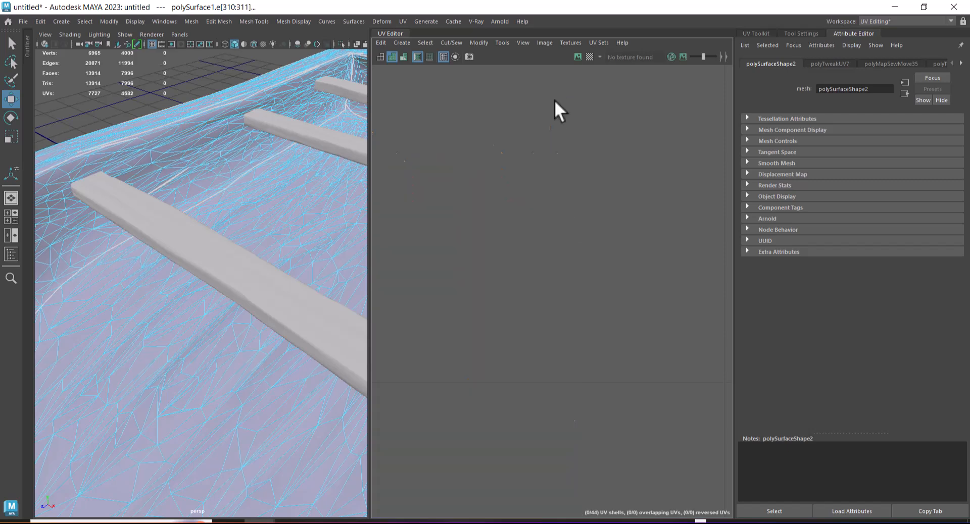
# Move the merged wall shell to the right, clear of the narrow vertical strip.
pyautogui.keyDown('alt'); pyautogui.moveTo(652, 157); pyautogui.dragTo(591, 175, button='right'); pyautogui.keyUp('alt')
pyautogui.keyDown('alt'); pyautogui.moveTo(591, 174); pyautogui.dragTo(647, 211, button='middle'); pyautogui.keyUp('alt')
pyautogui.keyDown('alt'); pyautogui.moveTo(646, 212); pyautogui.dragTo(577, 268, button='right'); pyautogui.keyUp('alt')
pyautogui.keyDown('alt'); pyautogui.moveTo(578, 267); pyautogui.dragTo(580, 173, button='middle'); pyautogui.keyUp('alt')
pyautogui.keyDown('alt'); pyautogui.moveTo(581, 173); pyautogui.dragTo(579, 224, button='right'); pyautogui.keyUp('alt')
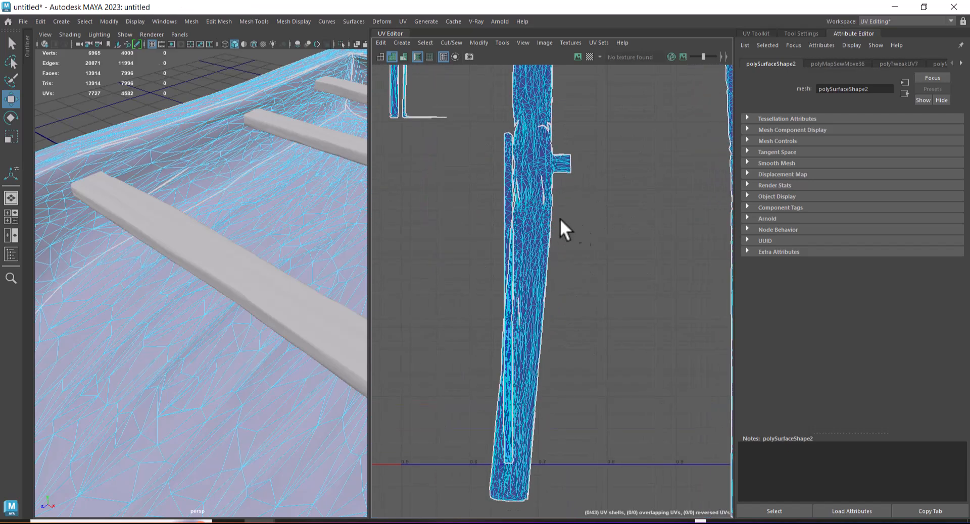
pyautogui.doubleClick(547, 208)
pyautogui.moveTo(605, 162); pyautogui.dragTo(652, 163)
# Try to unfold the merged wall shell.
pyautogui.keyDown('shift'); pyautogui.moveTo(633, 197); pyautogui.dragTo(523, 197, button='right'); pyautogui.keyUp('shift')
pyautogui.click(466, 289)
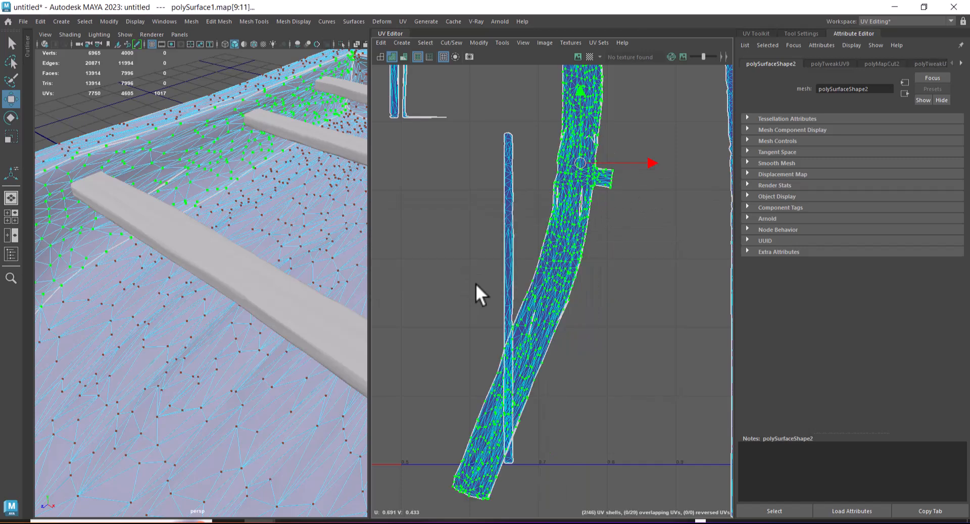
pyautogui.hotkey('ctrl', 'z')
pyautogui.keyDown('shift'); pyautogui.moveTo(591, 211); pyautogui.dragTo(523, 188, button='right'); pyautogui.keyUp('shift')
pyautogui.keyDown('shift'); pyautogui.moveTo(647, 200); pyautogui.dragTo(587, 200, button='right'); pyautogui.keyUp('shift')
pyautogui.keyDown('shift'); pyautogui.moveTo(522, 216); pyautogui.dragTo(521, 217, button='right'); pyautogui.keyUp('shift')
pyautogui.keyDown('alt'); pyautogui.moveTo(592, 198); pyautogui.dragTo(717, 358, button='right'); pyautogui.keyUp('alt')
pyautogui.hotkey('ctrl', 'z')
pyautogui.hotkey('ctrl', 'z')
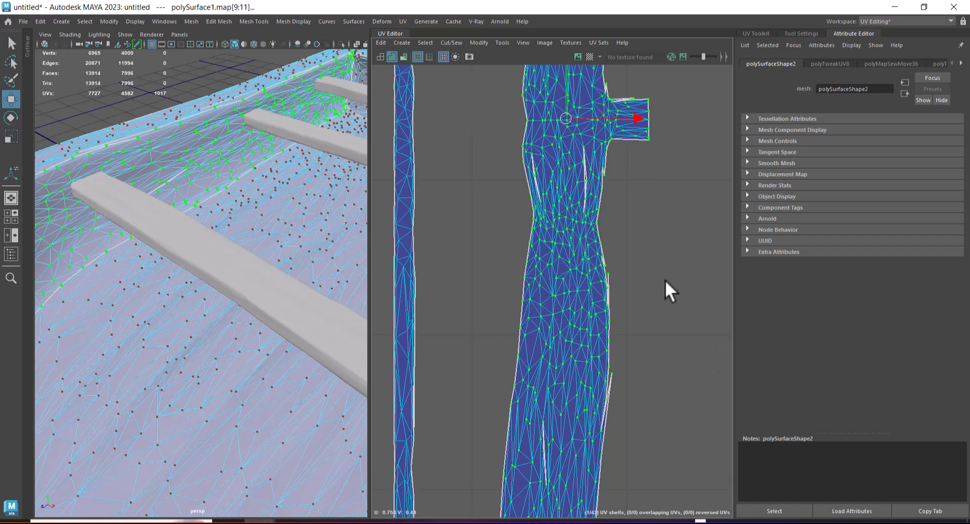
# Apply Straighten Shell from the UV Toolkit to the whole merged wall shell.
pyautogui.click(753, 33)
pyautogui.keyDown('alt'); pyautogui.moveTo(678, 269); pyautogui.dragTo(627, 260, button='right'); pyautogui.keyUp('alt')
pyautogui.moveTo(606, 206); pyautogui.dragTo(702, 171, button='right')
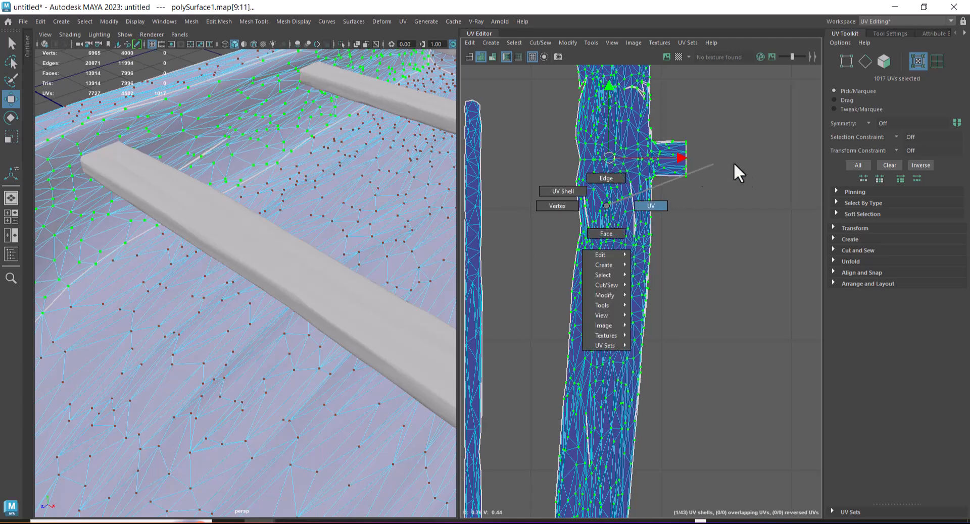
pyautogui.click(661, 282)
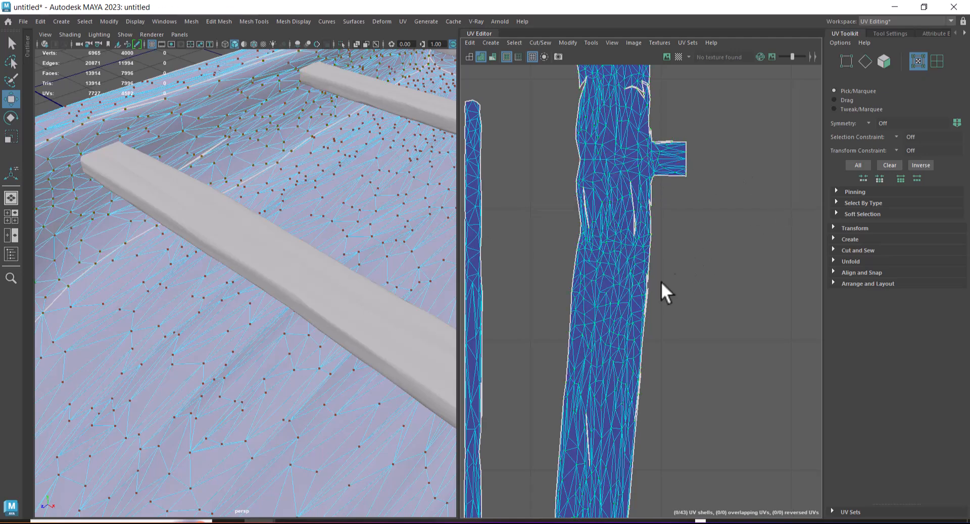
pyautogui.click(882, 261)
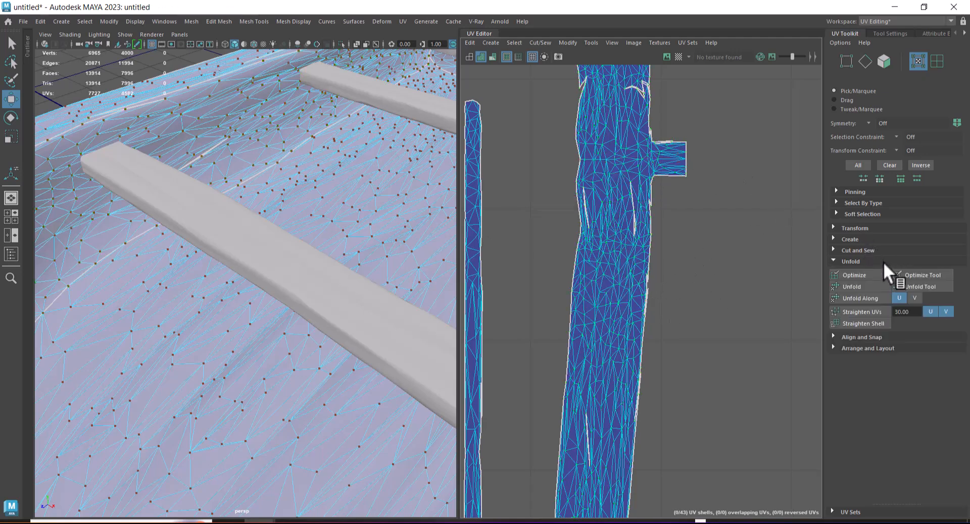
pyautogui.moveTo(612, 234); pyautogui.dragTo(675, 217, button='right')
pyautogui.click(598, 220)
pyautogui.moveTo(600, 254); pyautogui.dragTo(599, 247, button='right')
pyautogui.click(867, 323)
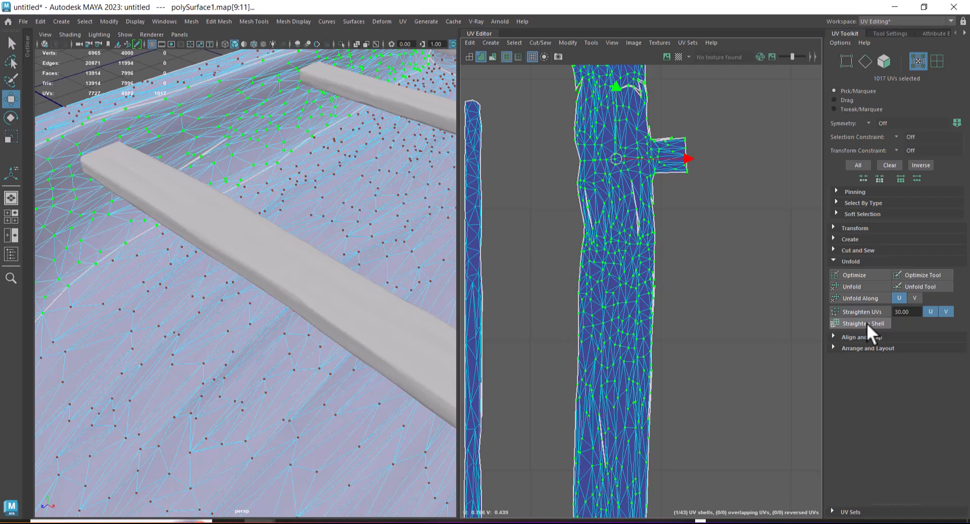
# Examine the straightened wall shell along its length for splits and distortion.
pyautogui.scroll(-3, 690, 260)
pyautogui.keyDown('alt'); pyautogui.moveTo(702, 232); pyautogui.dragTo(690, 372, button='middle'); pyautogui.keyUp('alt')
pyautogui.keyDown('alt'); pyautogui.moveTo(699, 371); pyautogui.dragTo(696, 314, button='right'); pyautogui.keyUp('alt')
pyautogui.keyDown('alt'); pyautogui.moveTo(706, 315); pyautogui.dragTo(668, 226, button='middle'); pyautogui.keyUp('alt')
pyautogui.keyDown('alt'); pyautogui.moveTo(674, 229); pyautogui.dragTo(738, 390, button='right'); pyautogui.keyUp('alt')
pyautogui.keyDown('alt'); pyautogui.moveTo(682, 346); pyautogui.dragTo(723, 207, button='middle'); pyautogui.keyUp('alt')
pyautogui.scroll(4, 724, 206)
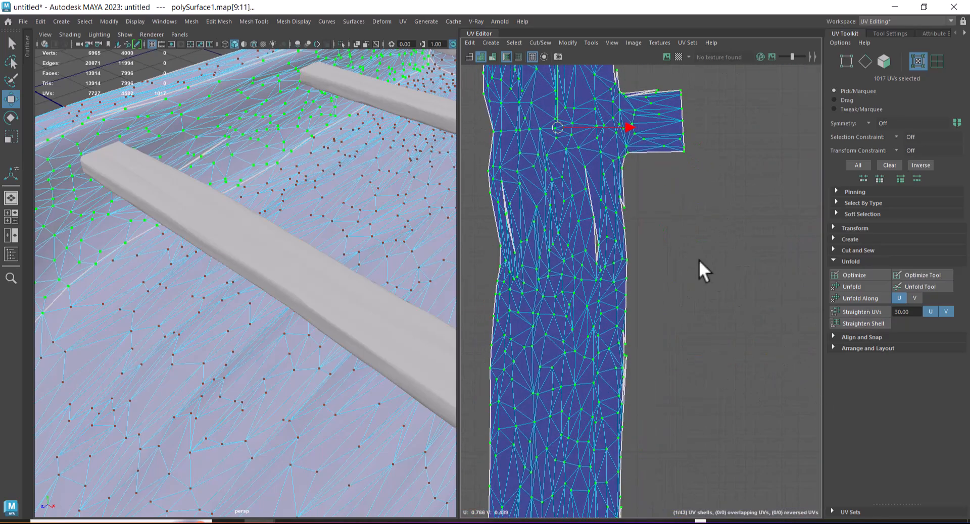
# Sew the open slits inside the straightened wall shell and the split border edges near its side tab.
pyautogui.press('F10')
pyautogui.moveTo(599, 172); pyautogui.dragTo(580, 277)
pyautogui.hotkey('shift', 's')
pyautogui.moveTo(541, 164); pyautogui.dragTo(501, 246)
pyautogui.hotkey('shift', 's')
pyautogui.keyDown('alt'); pyautogui.moveTo(554, 210); pyautogui.dragTo(656, 347, button='middle'); pyautogui.keyUp('alt')
pyautogui.moveTo(627, 222); pyautogui.dragTo(664, 287)
pyautogui.hotkey('shift', 's')
pyautogui.moveTo(571, 269); pyautogui.dragTo(572, 270)
pyautogui.hotkey('shift', 's')
pyautogui.scroll(-3, 649, 325)
pyautogui.scroll(3, 674, 253)
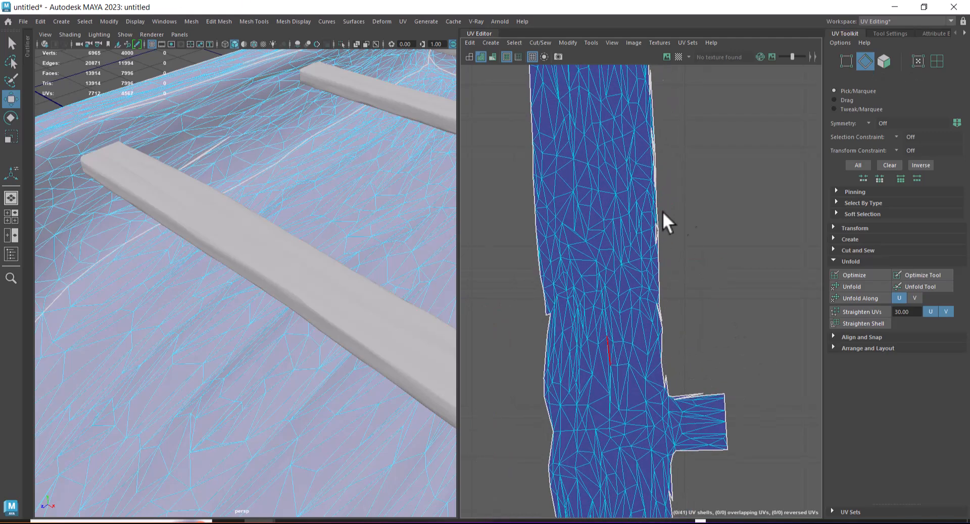
# Sew the thin split slivers along the wall shell's right border above the side tab.
pyautogui.keyDown('alt'); pyautogui.moveTo(657, 211); pyautogui.dragTo(689, 227, button='middle'); pyautogui.keyUp('alt')
pyautogui.scroll(7, 687, 222)
pyautogui.keyDown('alt'); pyautogui.moveTo(730, 282); pyautogui.dragTo(719, 187, button='middle'); pyautogui.keyUp('alt')
pyautogui.scroll(1, 719, 187)
pyautogui.moveTo(670, 243); pyautogui.dragTo(702, 307)
pyautogui.hotkey('shift', 's')
pyautogui.scroll(1, 657, 208)
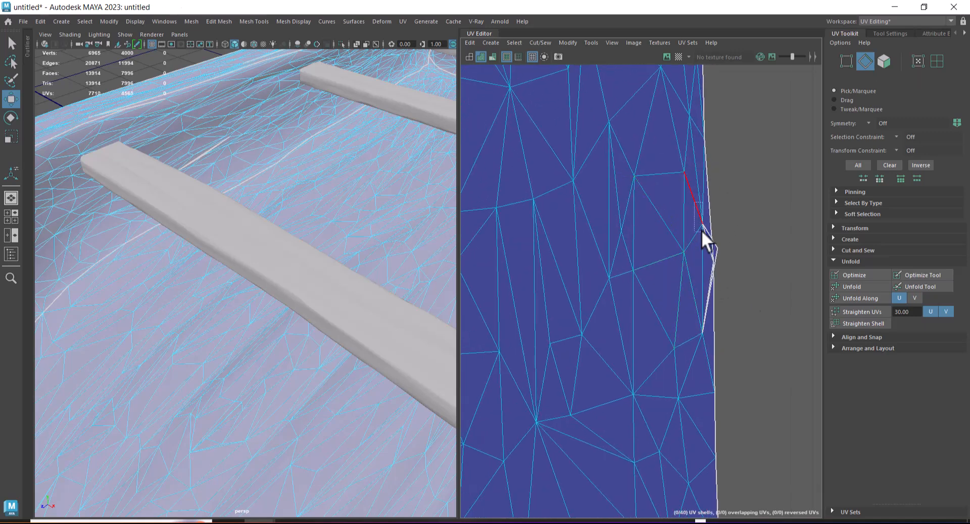
pyautogui.moveTo(705, 234); pyautogui.dragTo(697, 217)
pyautogui.keyDown('shift'); pyautogui.moveTo(698, 217); pyautogui.dragTo(653, 121, button='right'); pyautogui.keyUp('shift')
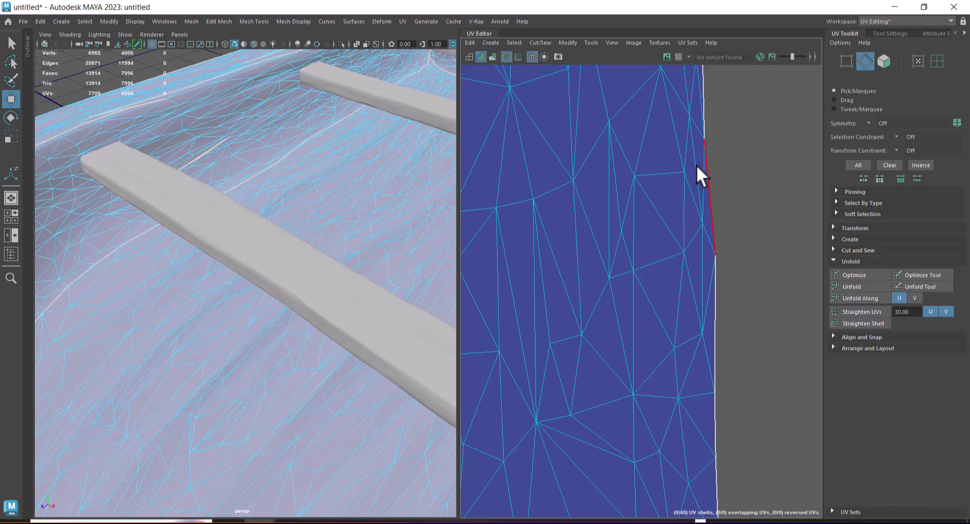
# Sew the remaining split edges farther up the wall shell.
pyautogui.keyDown('alt'); pyautogui.moveTo(691, 169); pyautogui.dragTo(708, 417, button='middle'); pyautogui.keyUp('alt')
pyautogui.moveTo(690, 151); pyautogui.dragTo(709, 172)
pyautogui.keyDown('shift'); pyautogui.moveTo(665, 208); pyautogui.dragTo(640, 83, button='right'); pyautogui.keyUp('shift')
pyautogui.click(723, 117)
pyautogui.keyDown('shift'); pyautogui.click(729, 178); pyautogui.keyUp('shift')
pyautogui.keyDown('shift'); pyautogui.moveTo(712, 248); pyautogui.dragTo(688, 154, button='right'); pyautogui.keyUp('shift')
# Select the repaired wall shell's UVs and check which part of the boat they cover.
pyautogui.keyDown('alt'); pyautogui.moveTo(692, 310); pyautogui.dragTo(716, 223, button='right'); pyautogui.keyUp('alt')
pyautogui.click(720, 233)
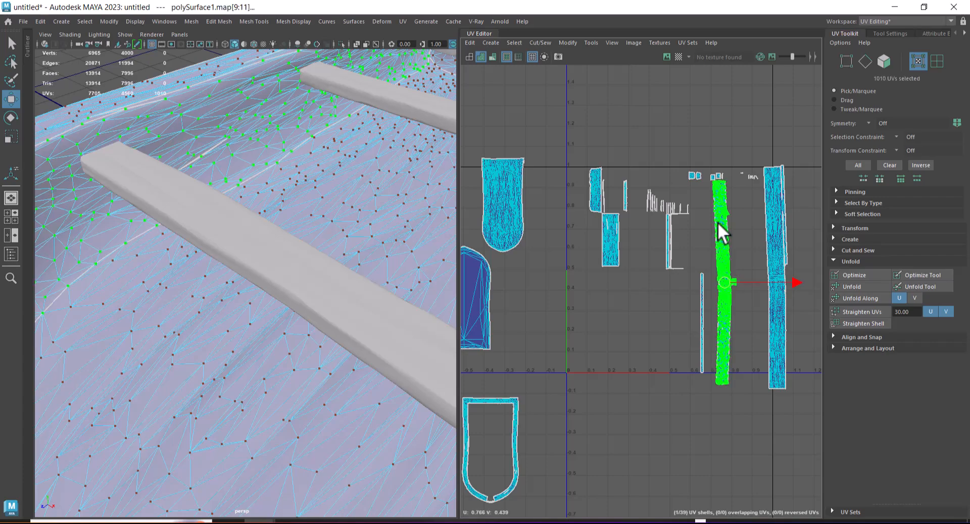
pyautogui.scroll(-5, 104, 184)
pyautogui.keyDown('alt'); pyautogui.moveTo(104, 184); pyautogui.dragTo(340, 278); pyautogui.keyUp('alt')
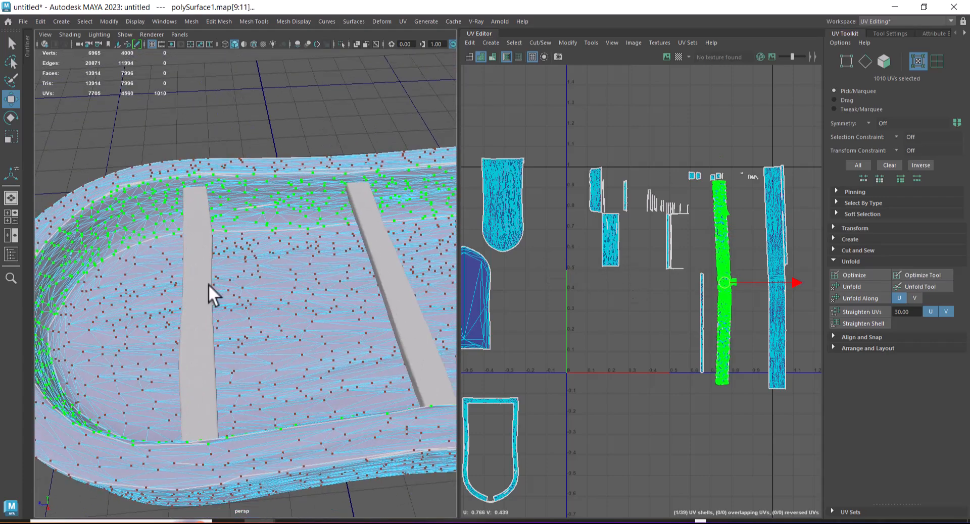
pyautogui.keyDown('alt'); pyautogui.moveTo(652, 298); pyautogui.dragTo(628, 275, button='middle'); pyautogui.keyUp('alt')
pyautogui.keyDown('alt'); pyautogui.moveTo(628, 276); pyautogui.dragTo(636, 264, button='right'); pyautogui.keyUp('alt')
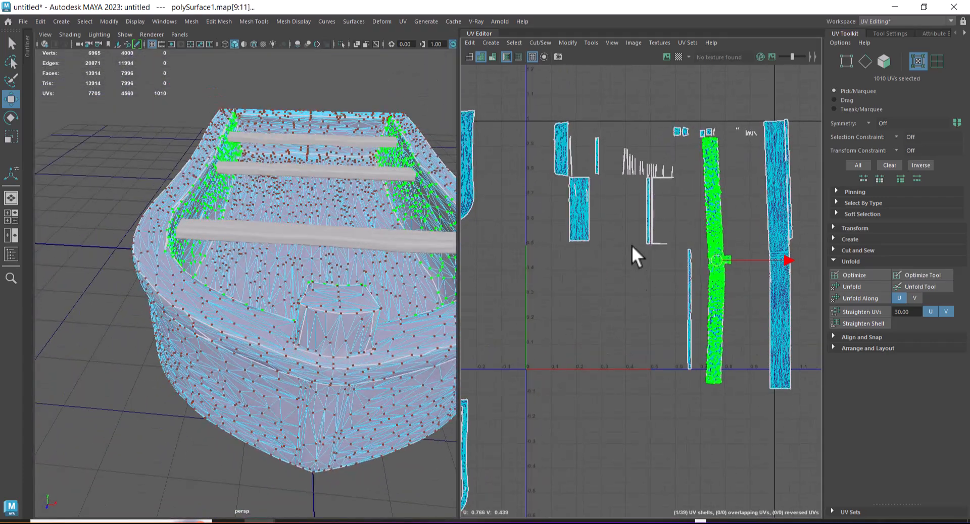
pyautogui.keyDown('alt'); pyautogui.moveTo(666, 226); pyautogui.dragTo(704, 318, button='right'); pyautogui.keyUp('alt')
pyautogui.keyDown('alt'); pyautogui.moveTo(705, 319); pyautogui.dragTo(695, 249, button='middle'); pyautogui.keyUp('alt')
pyautogui.keyDown('alt'); pyautogui.moveTo(551, 242); pyautogui.dragTo(569, 121, button='right'); pyautogui.keyUp('alt')
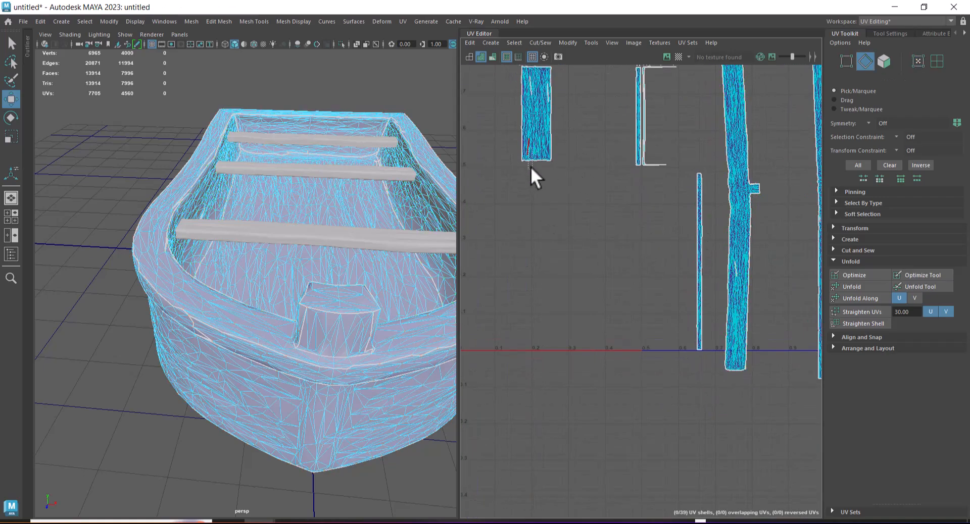
# Select the edges at the bottom of the small rectangular shell and locate them on the boat's stern.
pyautogui.moveTo(529, 162); pyautogui.dragTo(539, 176)
pyautogui.keyDown('alt'); pyautogui.moveTo(289, 208); pyautogui.dragTo(331, 249); pyautogui.keyUp('alt')
pyautogui.keyDown('alt'); pyautogui.moveTo(749, 327); pyautogui.dragTo(558, 266, button='middle'); pyautogui.keyUp('alt')
pyautogui.keyDown('alt'); pyautogui.moveTo(557, 266); pyautogui.dragTo(601, 209, button='right'); pyautogui.keyUp('alt')
pyautogui.keyDown('alt'); pyautogui.moveTo(601, 209); pyautogui.dragTo(638, 349, button='middle'); pyautogui.keyUp('alt')
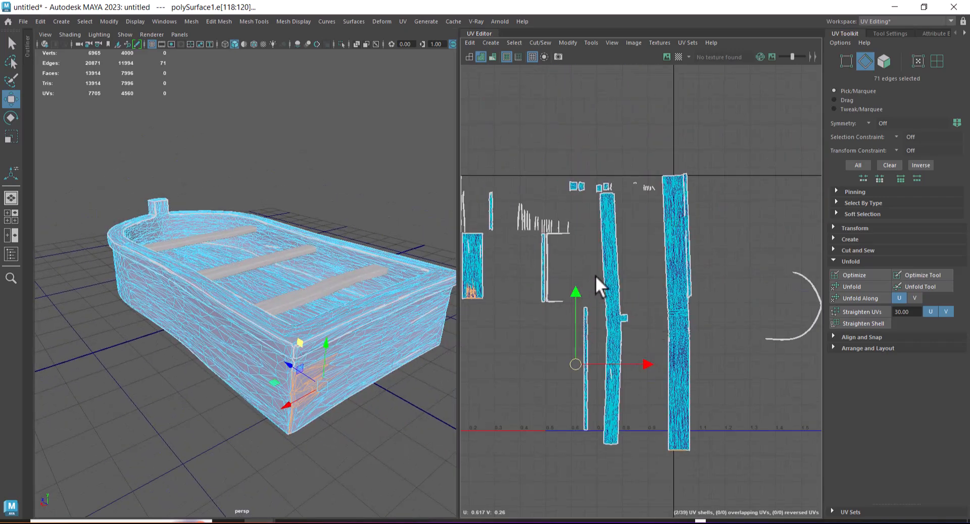
pyautogui.scroll(-2, 599, 292)
pyautogui.keyDown('alt'); pyautogui.moveTo(647, 297); pyautogui.dragTo(683, 244, button='middle'); pyautogui.keyUp('alt')
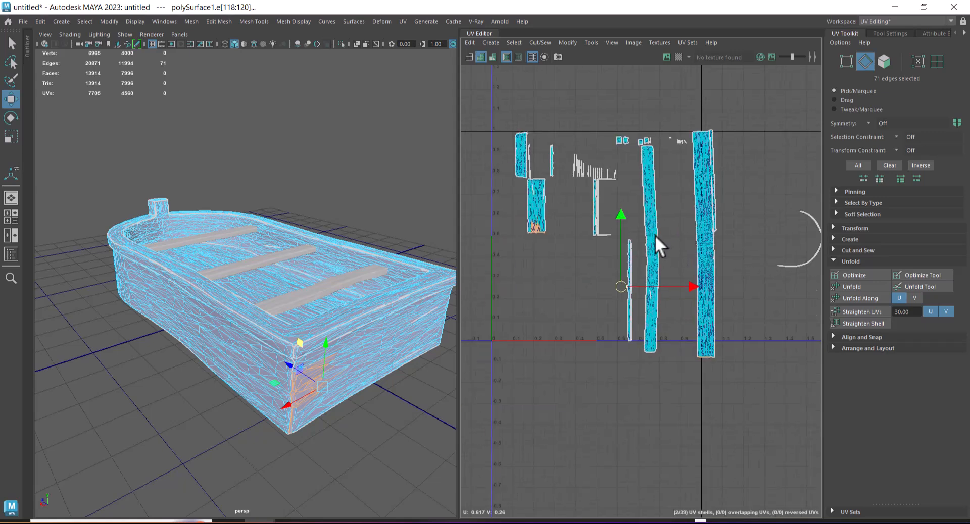
# Select the large outer hull shell and move it slightly to the right.
pyautogui.moveTo(706, 208); pyautogui.dragTo(738, 204, button='right')
pyautogui.click(707, 199)
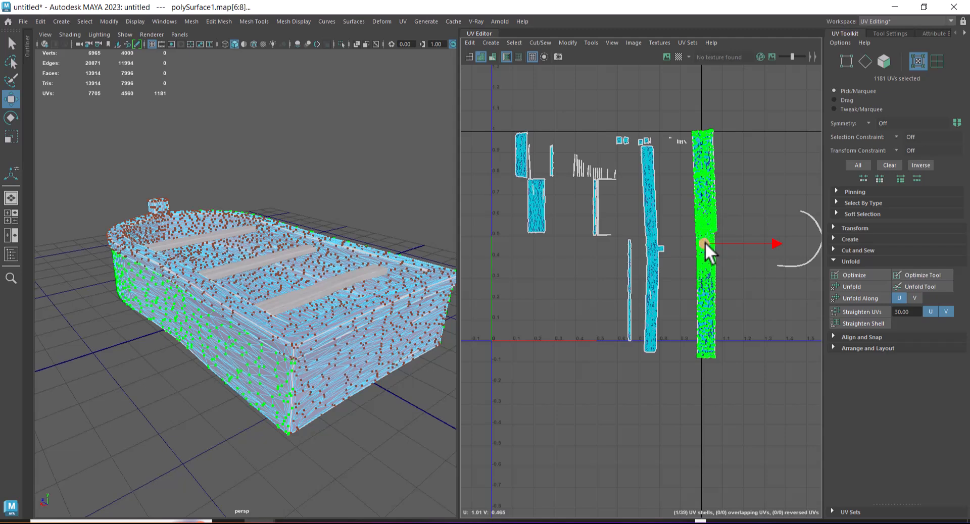
pyautogui.moveTo(705, 242); pyautogui.dragTo(711, 242)
# Sew the edges of the tall narrow strip beside the wall shell to their matching pieces.
pyautogui.moveTo(721, 311); pyautogui.dragTo(769, 293, button='right')
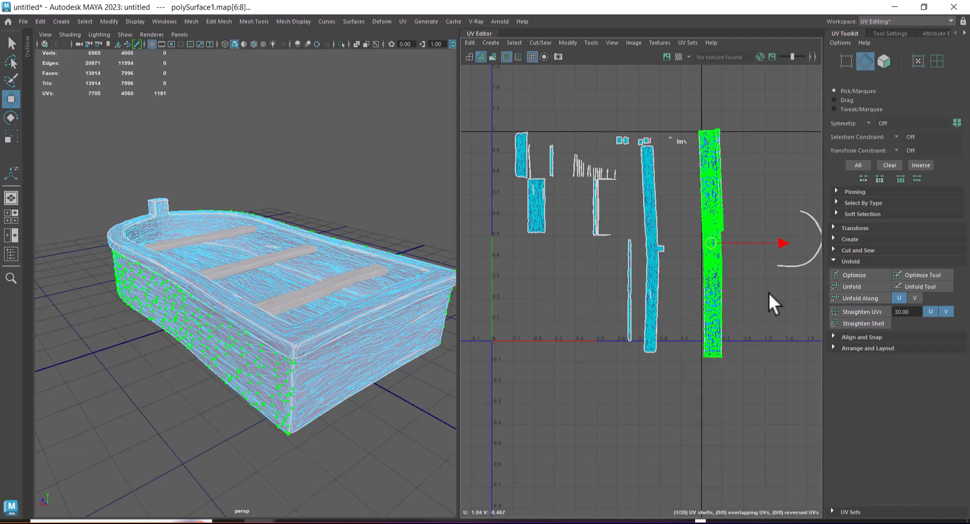
pyautogui.moveTo(613, 267)
pyautogui.mouseDown(button='right')
pyautogui.moveTo(614, 229)
pyautogui.moveTo(616, 257)
pyautogui.mouseUp(button='right')
pyautogui.moveTo(618, 259); pyautogui.dragTo(628, 329)
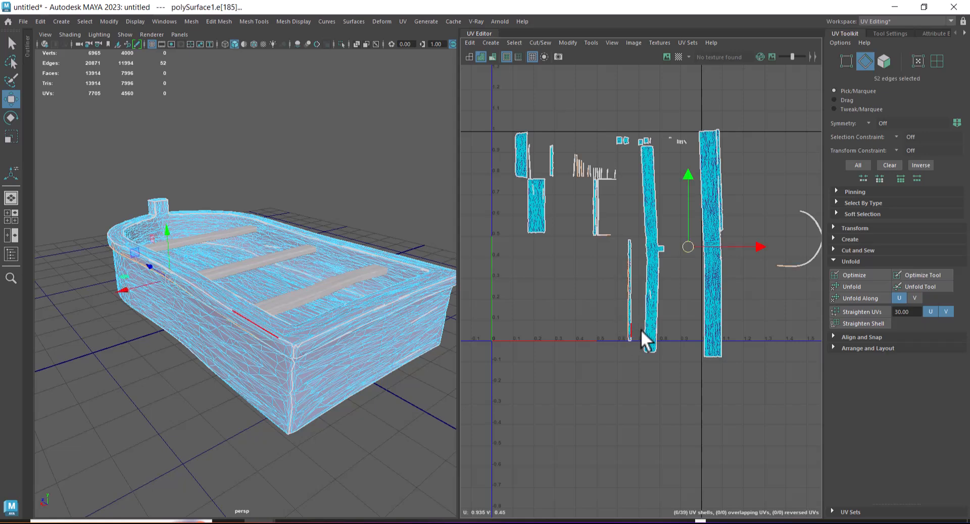
pyautogui.keyDown('shift'); pyautogui.moveTo(686, 281); pyautogui.dragTo(689, 199, button='right'); pyautogui.keyUp('shift')
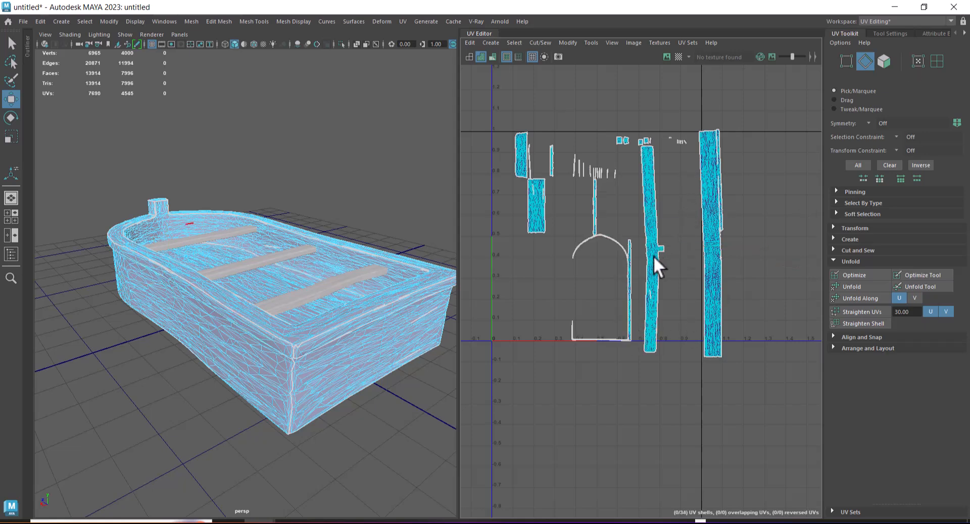
# Examine the sewn narrow strip and the remaining shells across the UV layout.
pyautogui.scroll(3, 623, 241)
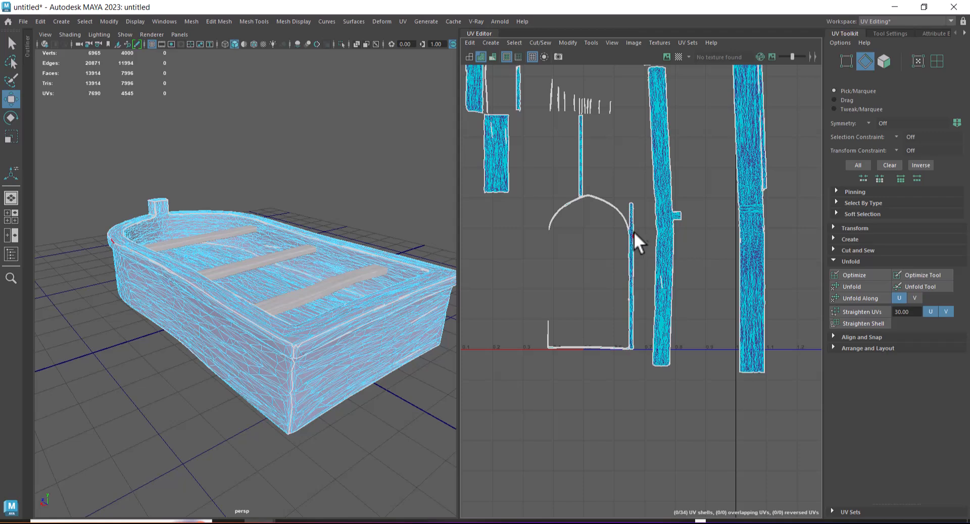
pyautogui.click(633, 232)
pyautogui.keyDown('alt'); pyautogui.moveTo(661, 366); pyautogui.dragTo(632, 297, button='right'); pyautogui.keyUp('alt')
pyautogui.keyDown('alt'); pyautogui.moveTo(633, 297); pyautogui.dragTo(664, 240, button='middle'); pyautogui.keyUp('alt')
pyautogui.keyDown('alt'); pyautogui.moveTo(711, 272); pyautogui.dragTo(730, 339, button='right'); pyautogui.keyUp('alt')
pyautogui.keyDown('alt'); pyautogui.moveTo(655, 283); pyautogui.dragTo(713, 265, button='middle'); pyautogui.keyUp('alt')
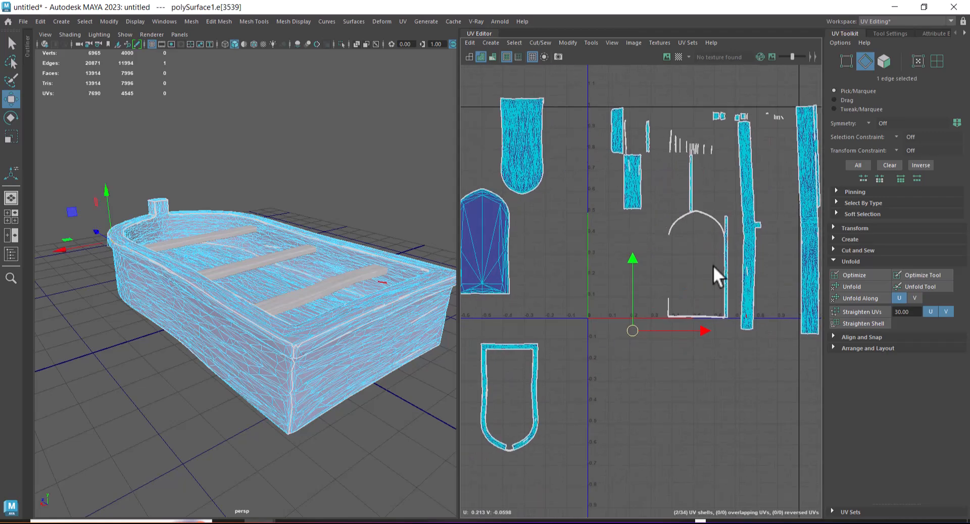
pyautogui.keyDown('alt'); pyautogui.moveTo(699, 259); pyautogui.dragTo(710, 277, button='right'); pyautogui.keyUp('alt')
pyautogui.keyDown('alt'); pyautogui.moveTo(748, 209); pyautogui.dragTo(704, 320, button='middle'); pyautogui.keyUp('alt')
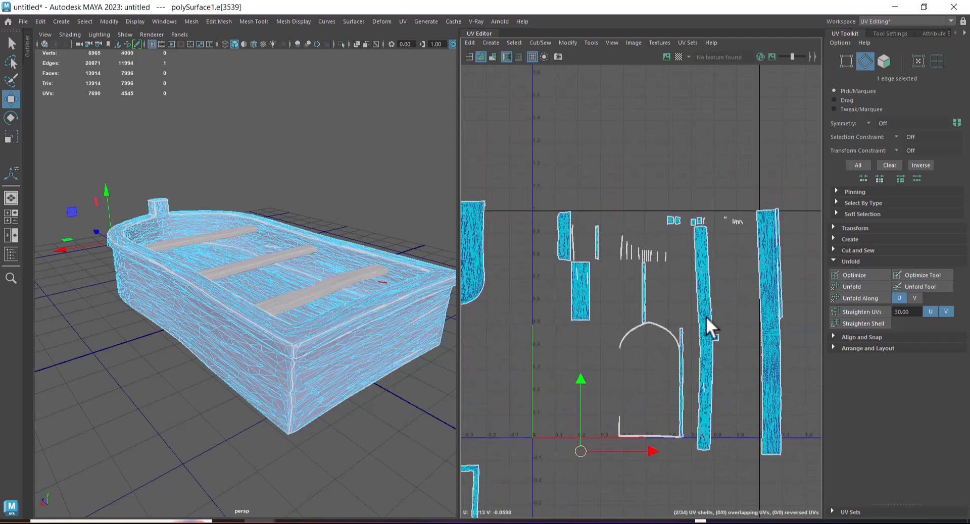
# Try to sew the small loose fragments beside the large hull shell's upper end.
pyautogui.keyDown('alt'); pyautogui.moveTo(704, 320); pyautogui.dragTo(733, 260, button='right'); pyautogui.keyUp('alt')
pyautogui.moveTo(745, 241); pyautogui.dragTo(747, 251)
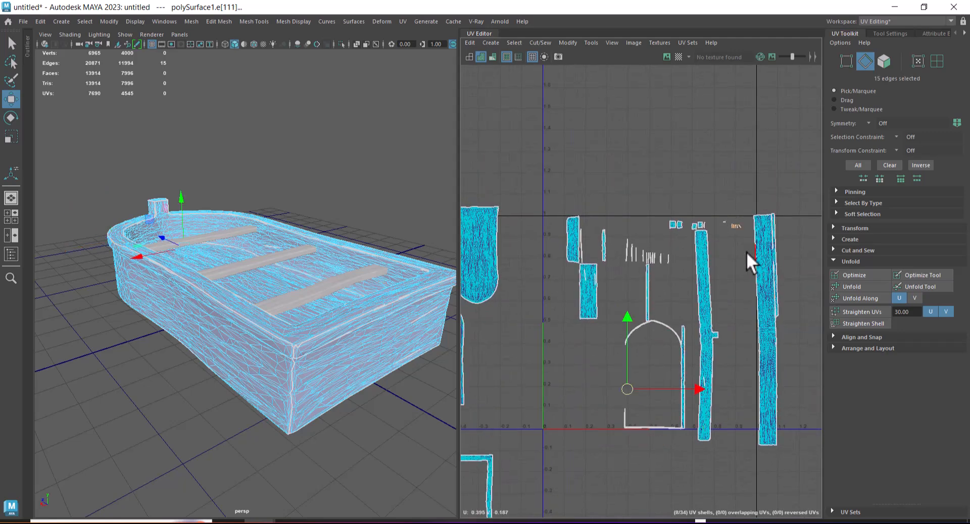
pyautogui.keyDown('alt'); pyautogui.moveTo(699, 385); pyautogui.dragTo(717, 347, button='middle'); pyautogui.keyUp('alt')
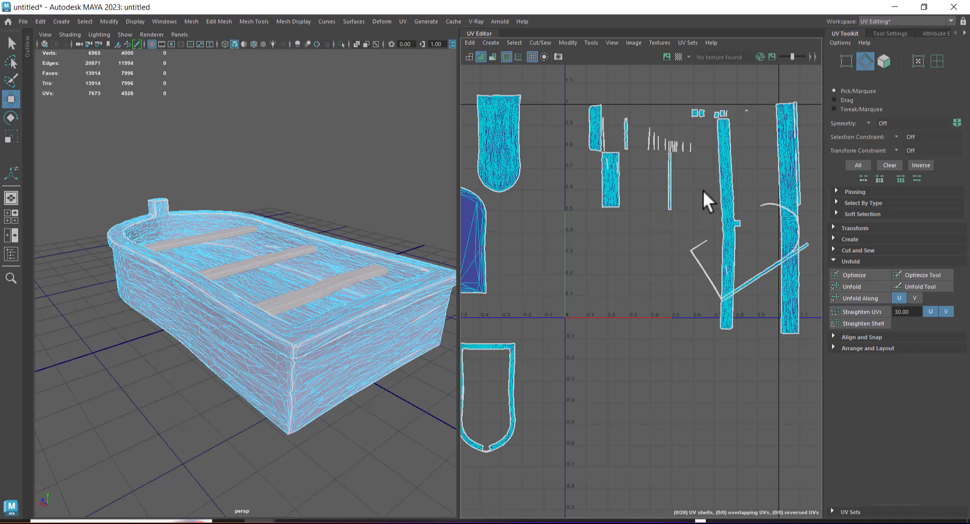
pyautogui.hotkey('ctrl', 'z')
# Select the edges of the row of thin sliver shells and locate them on the boat's stern.
pyautogui.keyDown('alt'); pyautogui.moveTo(691, 228); pyautogui.dragTo(723, 293, button='middle'); pyautogui.keyUp('alt')
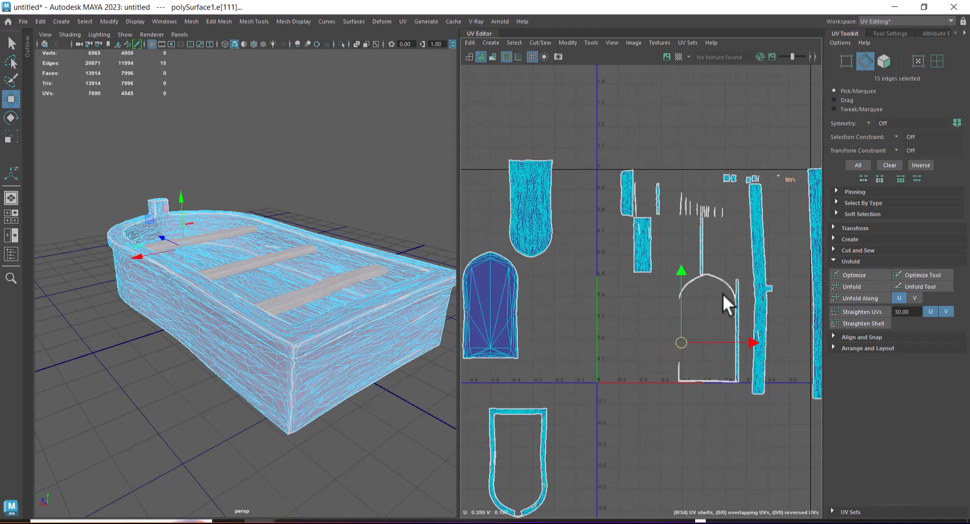
pyautogui.scroll(2, 696, 284)
pyautogui.moveTo(669, 162); pyautogui.dragTo(741, 218)
pyautogui.scroll(5, 743, 217)
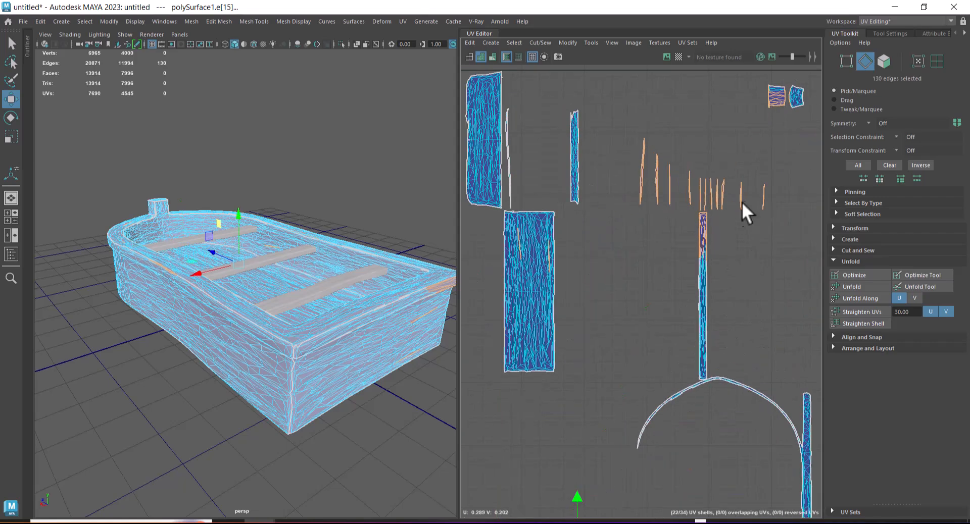
pyautogui.keyDown('alt'); pyautogui.moveTo(378, 442); pyautogui.dragTo(450, 326); pyautogui.keyUp('alt')
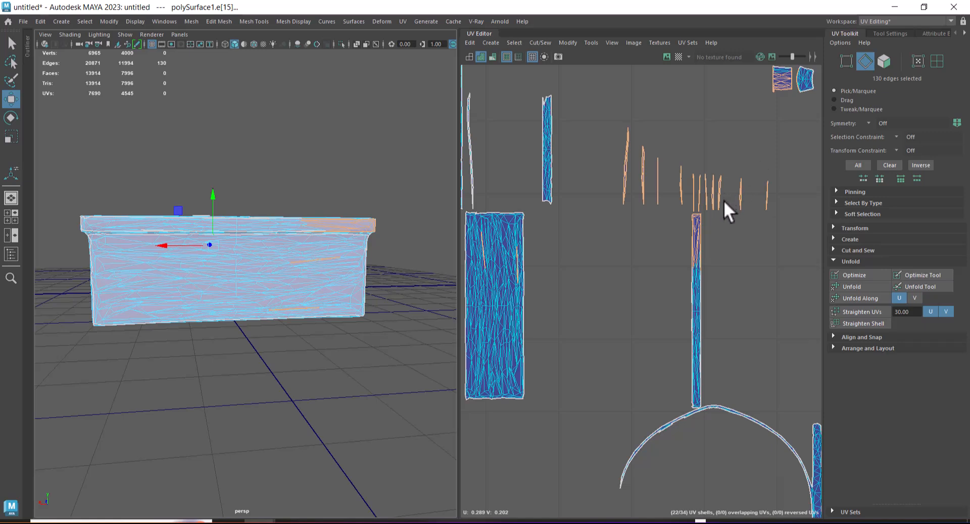
pyautogui.scroll(-3, 703, 374)
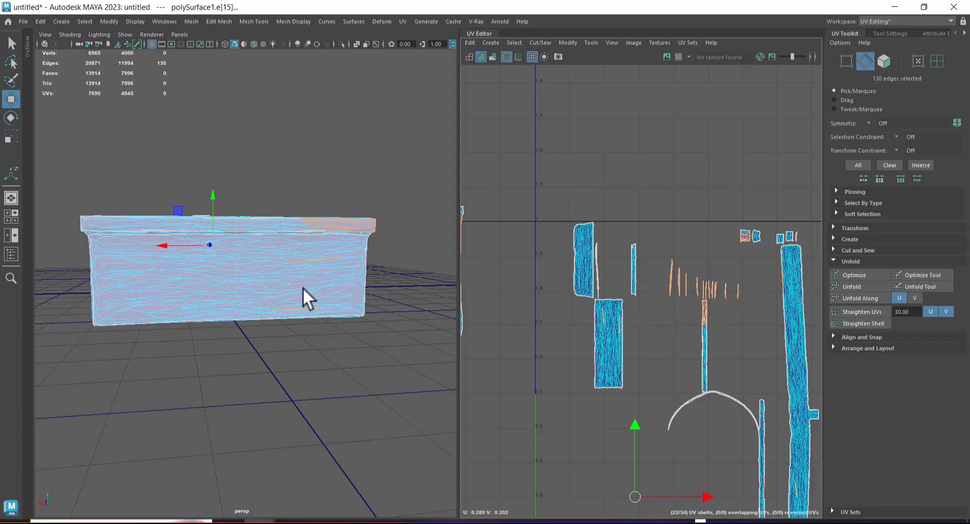
pyautogui.keyDown('alt'); pyautogui.moveTo(304, 286); pyautogui.dragTo(383, 302); pyautogui.keyUp('alt')
# Select the whole boat mesh in object mode and open the Quadrangulate options.
pyautogui.moveTo(352, 301); pyautogui.dragTo(403, 202, button='right')
pyautogui.click(404, 172)
pyautogui.click(350, 338)
pyautogui.keyDown('alt'); pyautogui.moveTo(350, 338); pyautogui.dragTo(249, 393); pyautogui.keyUp('alt')
pyautogui.moveTo(263, 104)
pyautogui.keyDown('shift'); pyautogui.mouseDown(button='right')
pyautogui.moveTo(277, 282)
pyautogui.moveTo(268, 355)
pyautogui.mouseUp(button='right'); pyautogui.keyUp('shift')
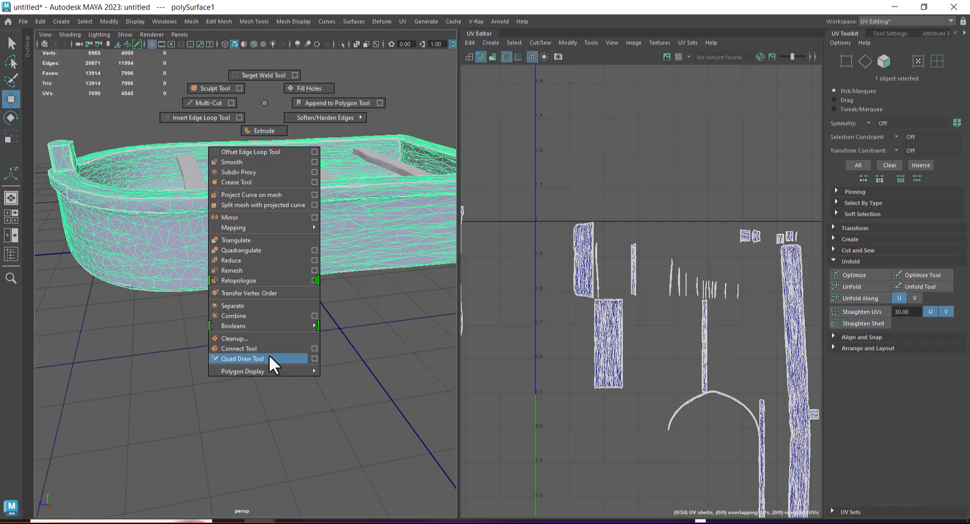
pyautogui.moveTo(269, 360)
pyautogui.keyDown('shift'); pyautogui.mouseDown(button='right')
pyautogui.moveTo(268, 368)
pyautogui.moveTo(247, 283)
pyautogui.moveTo(326, 285)
pyautogui.mouseUp(button='right'); pyautogui.keyUp('shift')
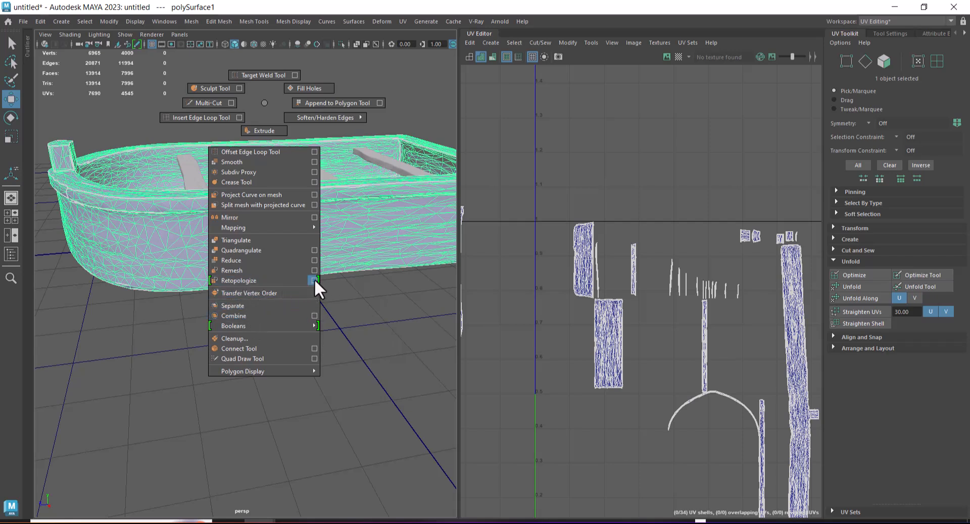
pyautogui.keyDown('shift'); pyautogui.moveTo(314, 279); pyautogui.dragTo(311, 247, button='right'); pyautogui.keyUp('shift')
pyautogui.moveTo(216, 59); pyautogui.dragTo(553, 156)
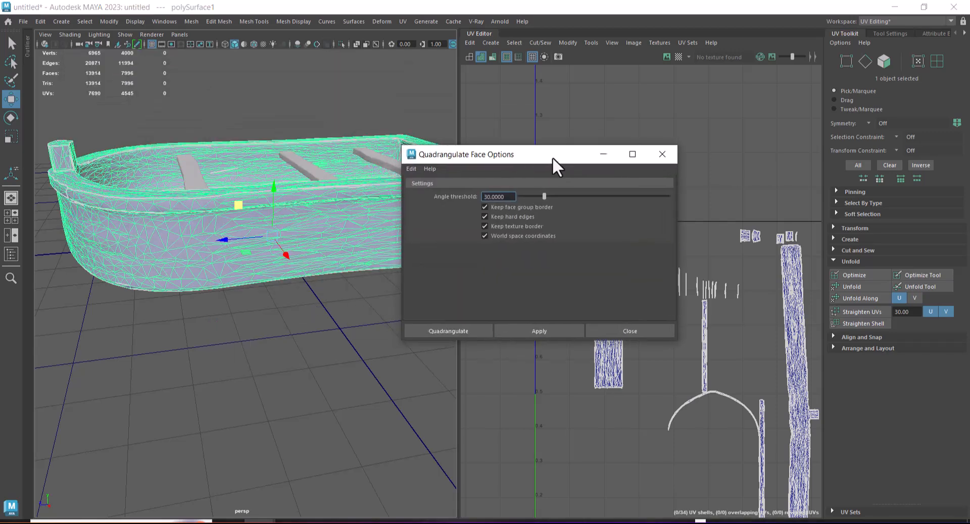
# Try quadrangulating the boat mesh with a 30 angle threshold and all keep-border, hard-edge and world-space options on.
pyautogui.click(531, 326)
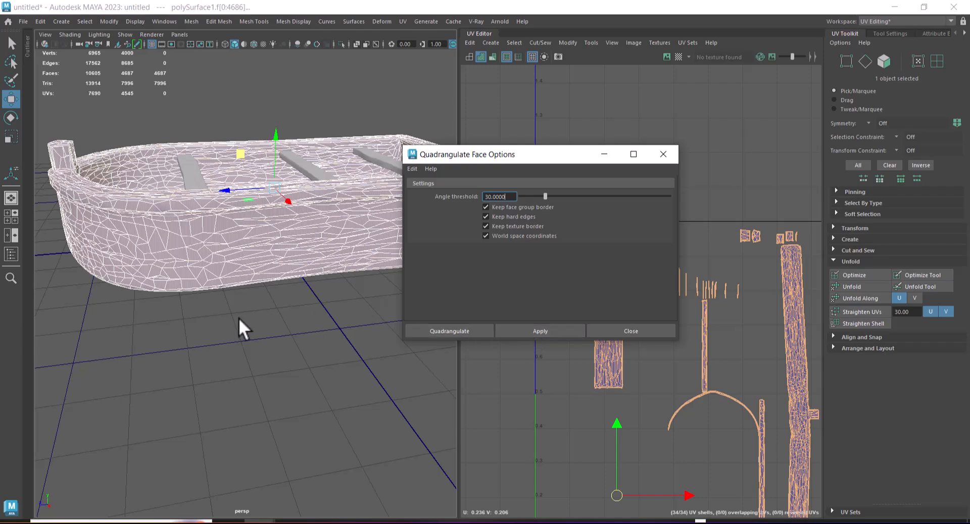
pyautogui.keyDown('alt'); pyautogui.moveTo(242, 304); pyautogui.dragTo(268, 334); pyautogui.keyUp('alt')
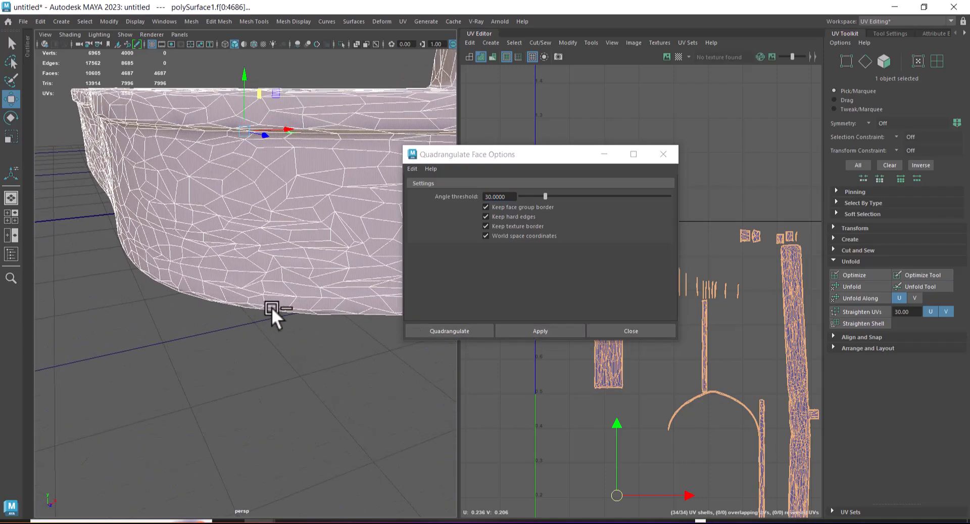
pyautogui.hotkey('ctrl', 'z')
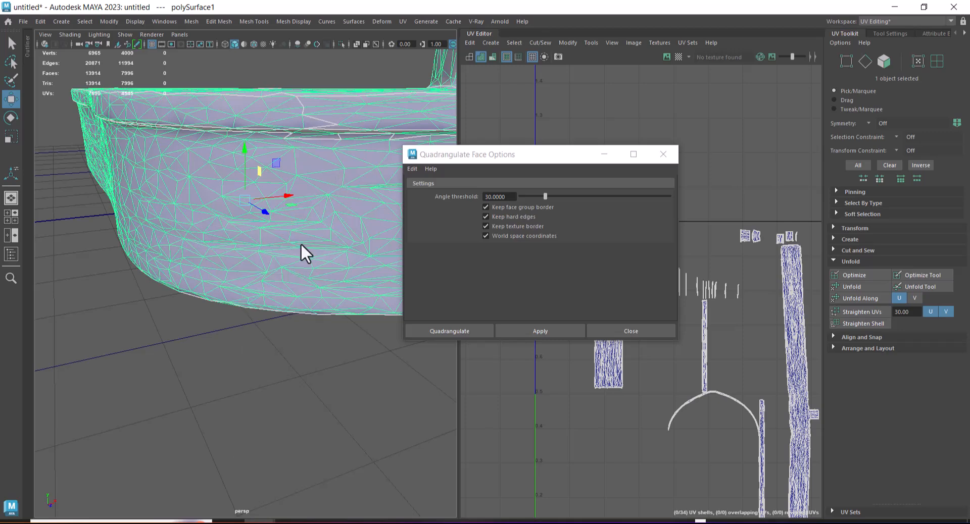
# Quadrangulate the boat at angle threshold 30 with Keep face group border, Keep hard edges, Keep texture border and World space coordinates off.
pyautogui.click(495, 208)
pyautogui.click(499, 226)
pyautogui.click(501, 236)
pyautogui.press('f')
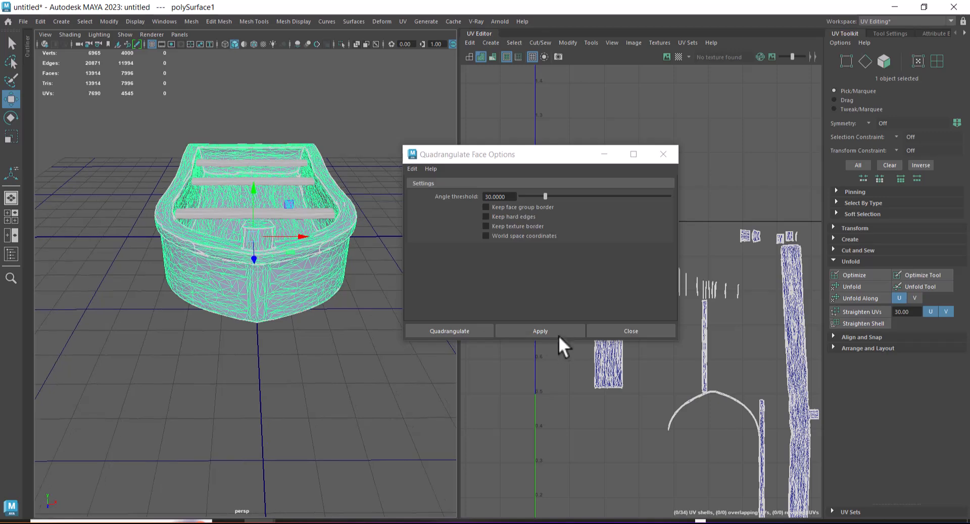
pyautogui.click(547, 329)
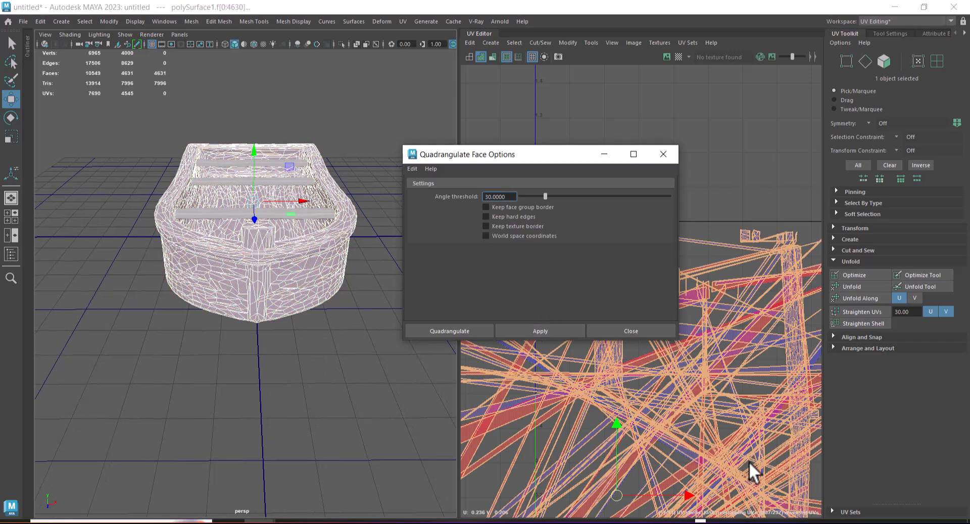
# Examine the quadrangulated boat's topology from several sides and its resulting UV layout.
pyautogui.keyDown('alt'); pyautogui.moveTo(341, 338); pyautogui.dragTo(280, 316); pyautogui.keyUp('alt')
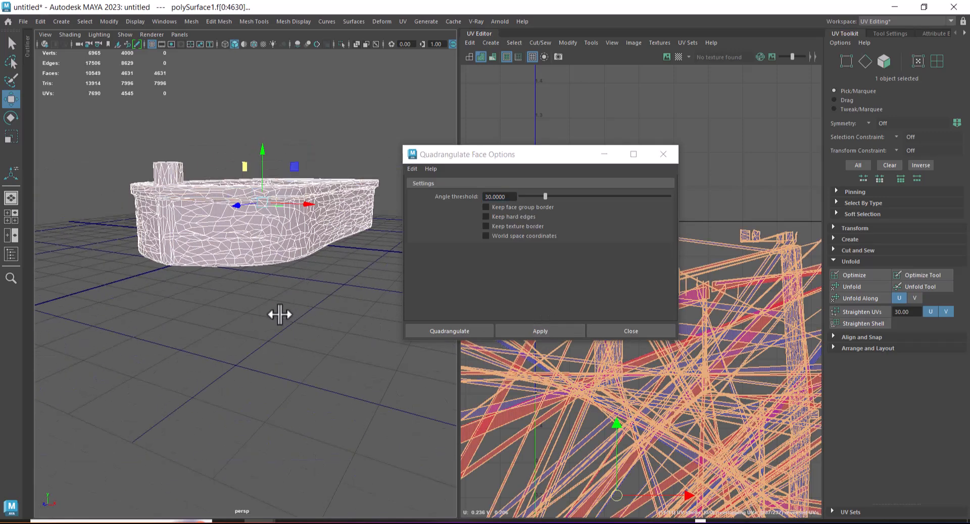
pyautogui.keyDown('alt'); pyautogui.moveTo(280, 316); pyautogui.dragTo(288, 322, button='right'); pyautogui.keyUp('alt')
pyautogui.keyDown('alt'); pyautogui.moveTo(288, 323); pyautogui.dragTo(271, 327); pyautogui.keyUp('alt')
pyautogui.moveTo(268, 232); pyautogui.dragTo(340, 166, button='right')
pyautogui.click(305, 272)
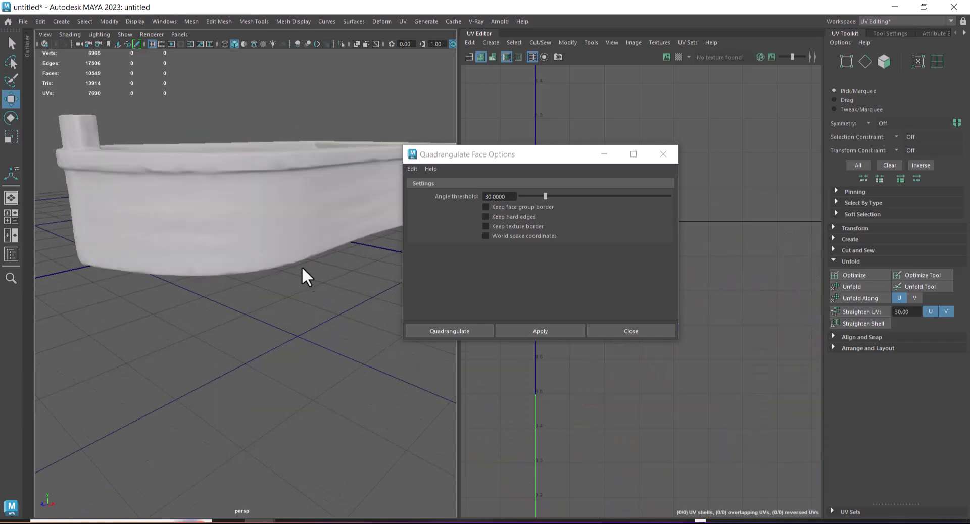
pyautogui.click(303, 271)
pyautogui.keyDown('alt'); pyautogui.moveTo(293, 270); pyautogui.dragTo(260, 291); pyautogui.keyUp('alt')
pyautogui.scroll(-5, 643, 325)
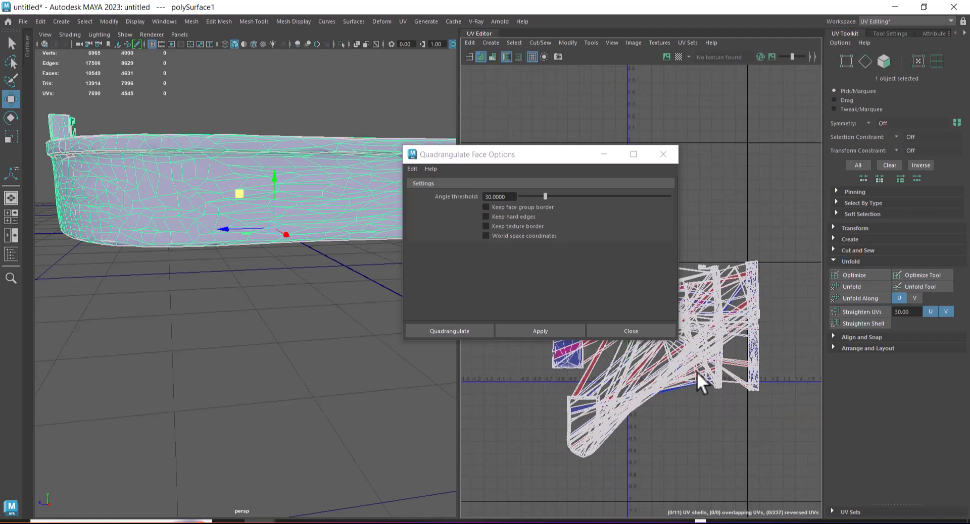
pyautogui.keyDown('alt'); pyautogui.moveTo(324, 353); pyautogui.dragTo(306, 326); pyautogui.keyUp('alt')
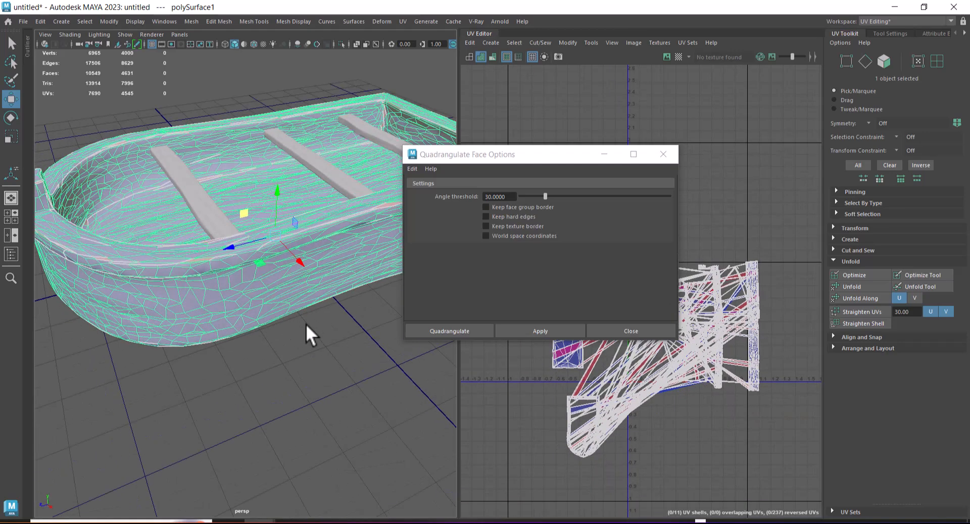
pyautogui.keyDown('alt'); pyautogui.moveTo(271, 297); pyautogui.dragTo(245, 285); pyautogui.keyUp('alt')
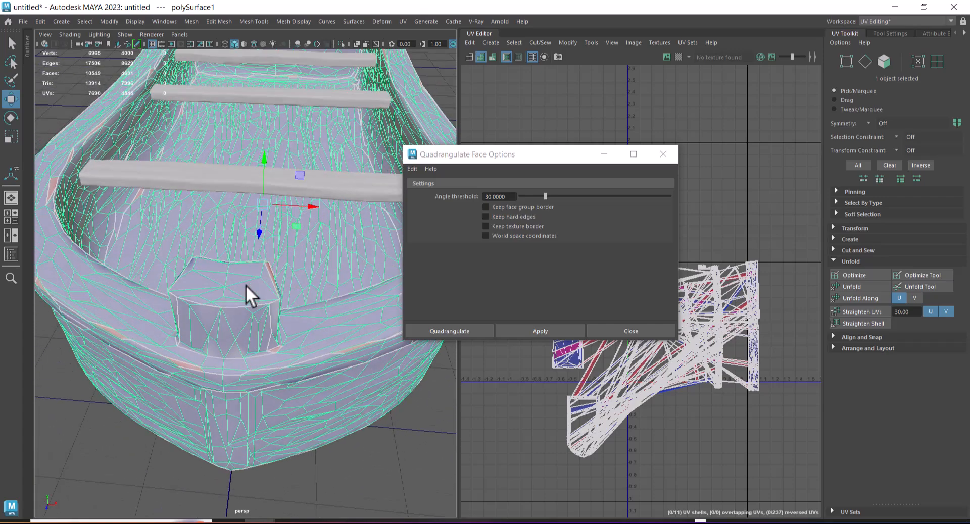
# Close the Quadrangulate options and undo the boat mesh's quadrangulation.
pyautogui.click(650, 332)
pyautogui.click(347, 460)
pyautogui.keyDown('alt'); pyautogui.moveTo(348, 459); pyautogui.dragTo(206, 364); pyautogui.keyUp('alt')
pyautogui.click(226, 404)
pyautogui.keyDown('ctrl'); pyautogui.click(224, 406); pyautogui.keyUp('ctrl')
pyautogui.click(225, 405)
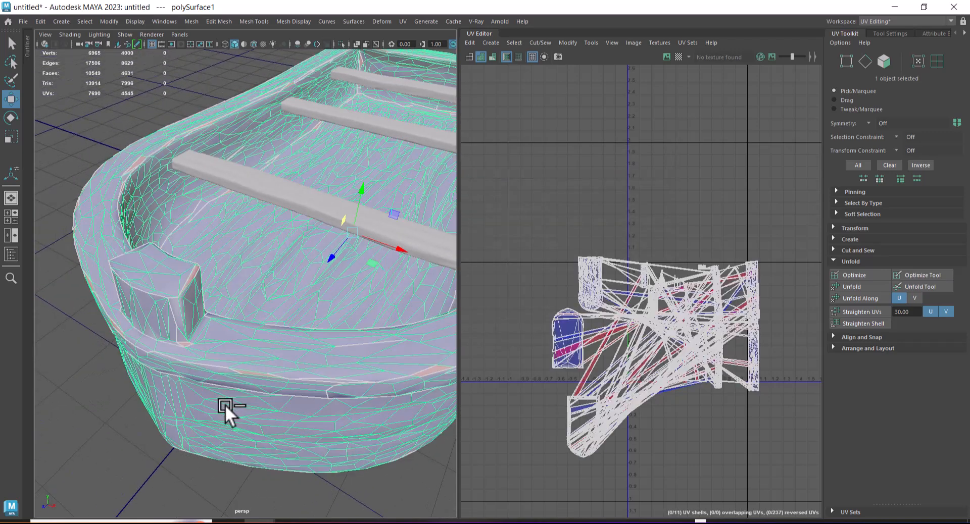
pyautogui.hotkey('ctrl', 'F11')
pyautogui.hotkey('ctrl', 'z')
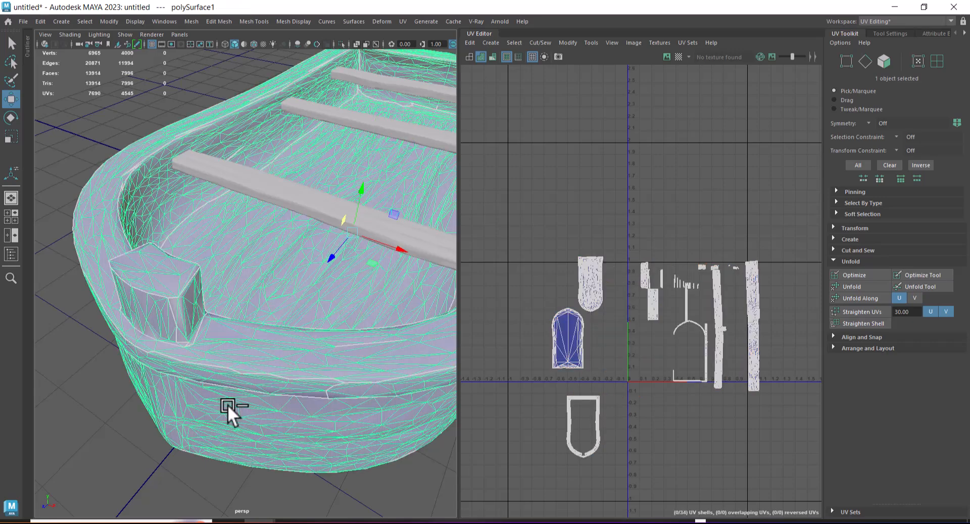
# Examine the triangulated topology around the boat's raised bow block and adjoining rim up close.
pyautogui.click(110, 405)
pyautogui.click(144, 351)
pyautogui.keyDown('alt'); pyautogui.moveTo(182, 356); pyautogui.dragTo(347, 334); pyautogui.keyUp('alt')
pyautogui.keyDown('alt'); pyautogui.moveTo(347, 334); pyautogui.dragTo(229, 374, button='middle'); pyautogui.keyUp('alt')
pyautogui.scroll(4, 229, 374)
pyautogui.keyDown('alt'); pyautogui.moveTo(228, 374); pyautogui.dragTo(399, 295, button='right'); pyautogui.keyUp('alt')
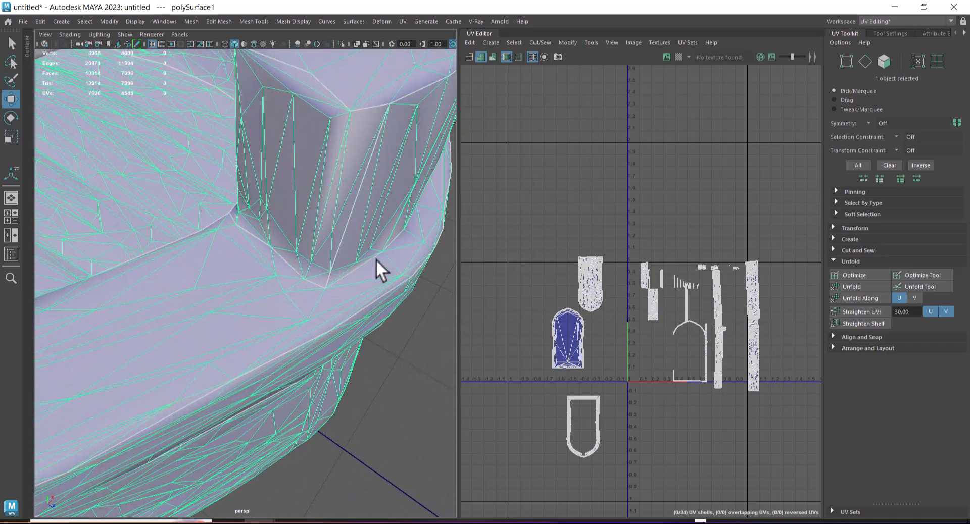
pyautogui.keyDown('alt'); pyautogui.moveTo(368, 279); pyautogui.dragTo(387, 346); pyautogui.keyUp('alt')
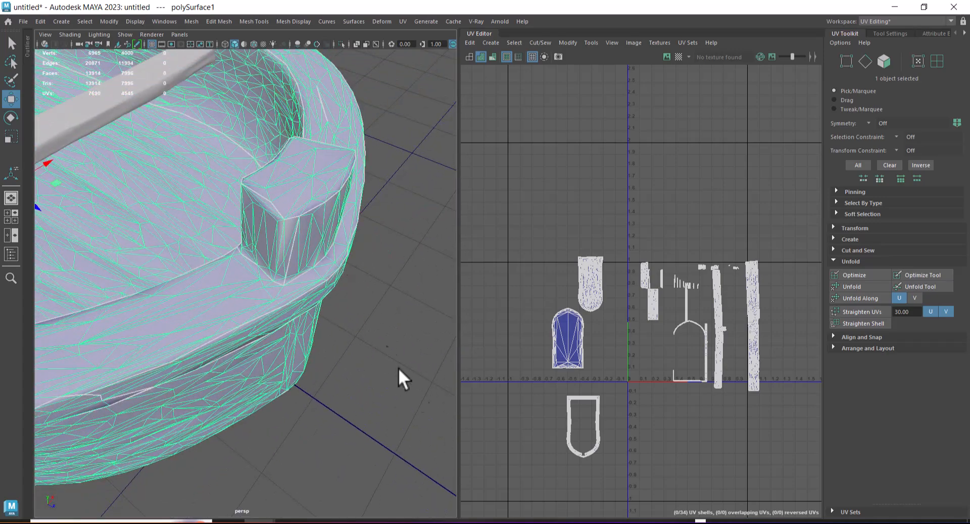
# Try quadrangulating the whole boat mesh again, and undo the conversion.
pyautogui.keyDown('alt'); pyautogui.moveTo(456, 414); pyautogui.dragTo(264, 329); pyautogui.keyUp('alt')
pyautogui.scroll(-5, 261, 260)
pyautogui.keyDown('alt'); pyautogui.moveTo(264, 329); pyautogui.dragTo(266, 302, button='right'); pyautogui.keyUp('alt')
pyautogui.keyDown('shift'); pyautogui.moveTo(301, 161); pyautogui.dragTo(278, 312, button='right'); pyautogui.keyUp('shift')
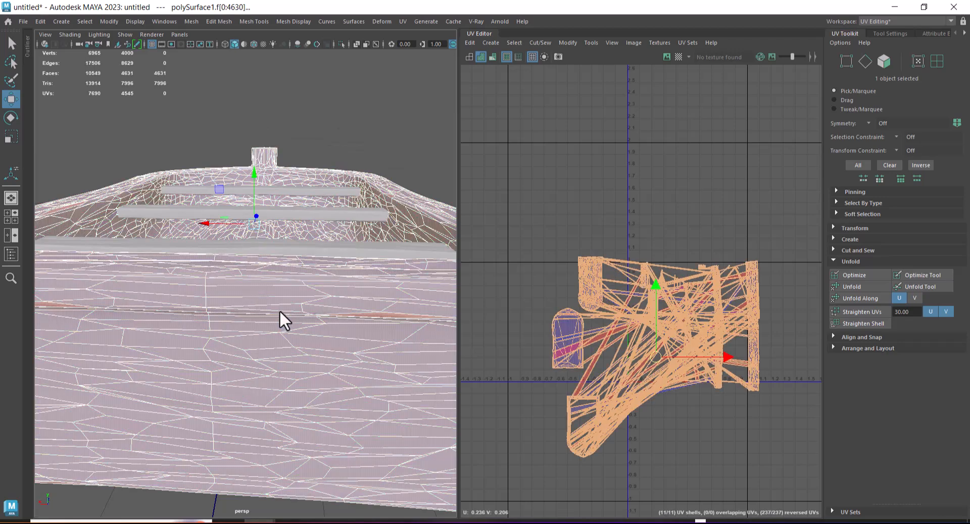
pyautogui.hotkey('ctrl', 'z')
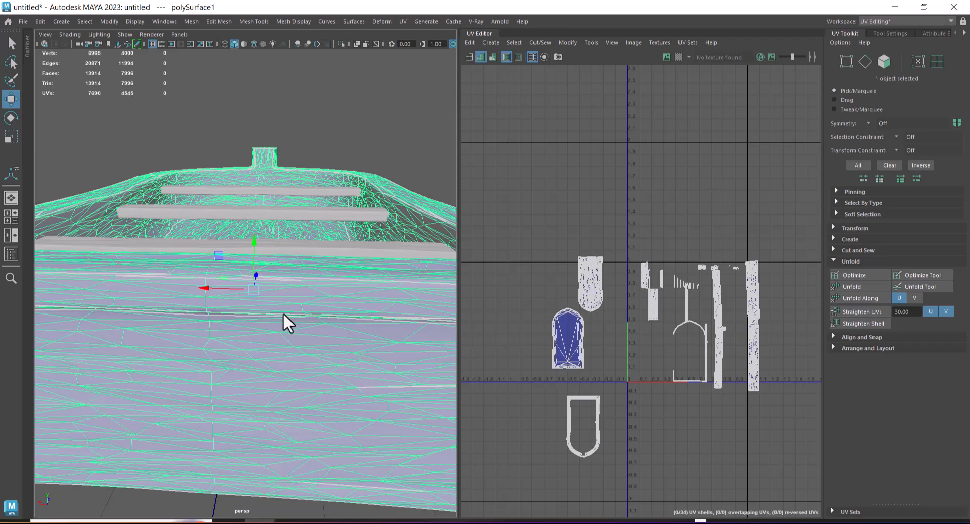
# Try retopologizing the boat with Preprocess Mesh on, target face count 1000 and tolerance 10, undo it and close the options.
pyautogui.moveTo(283, 311)
pyautogui.keyDown('alt'); pyautogui.mouseDown()
pyautogui.moveTo(267, 311)
pyautogui.moveTo(287, 282)
pyautogui.moveTo(283, 312)
pyautogui.mouseUp(); pyautogui.keyUp('alt')
pyautogui.keyDown('shift'); pyautogui.moveTo(335, 172); pyautogui.dragTo(385, 350, button='right'); pyautogui.keyUp('shift')
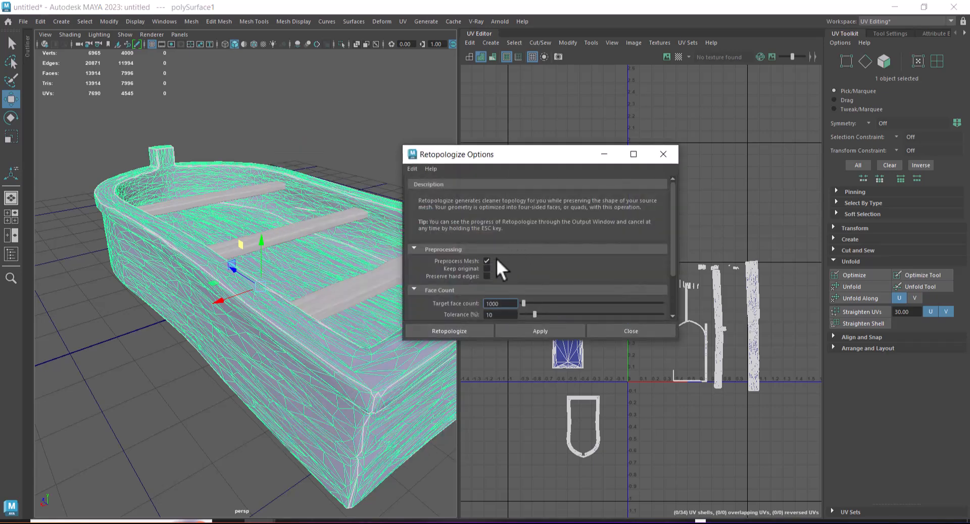
pyautogui.click(523, 329)
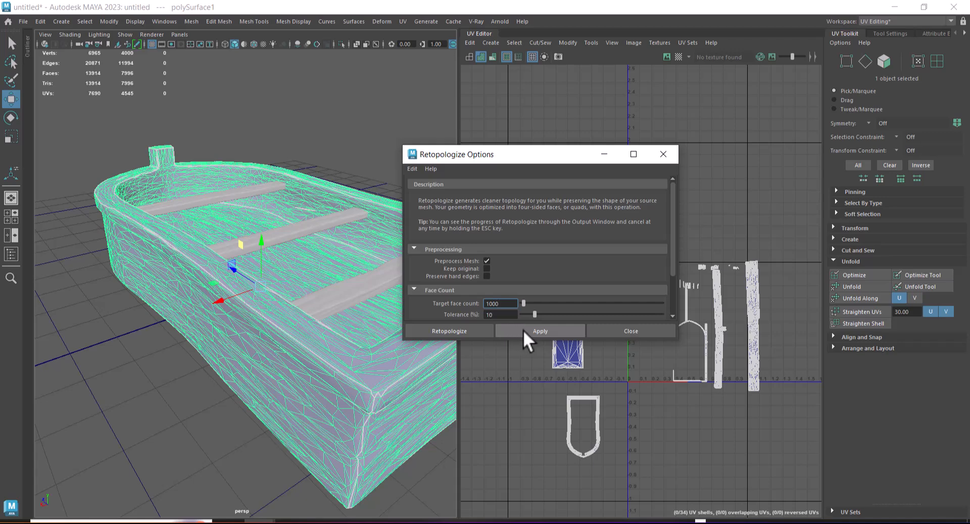
pyautogui.keyDown('alt'); pyautogui.moveTo(306, 385); pyautogui.dragTo(162, 368); pyautogui.keyUp('alt')
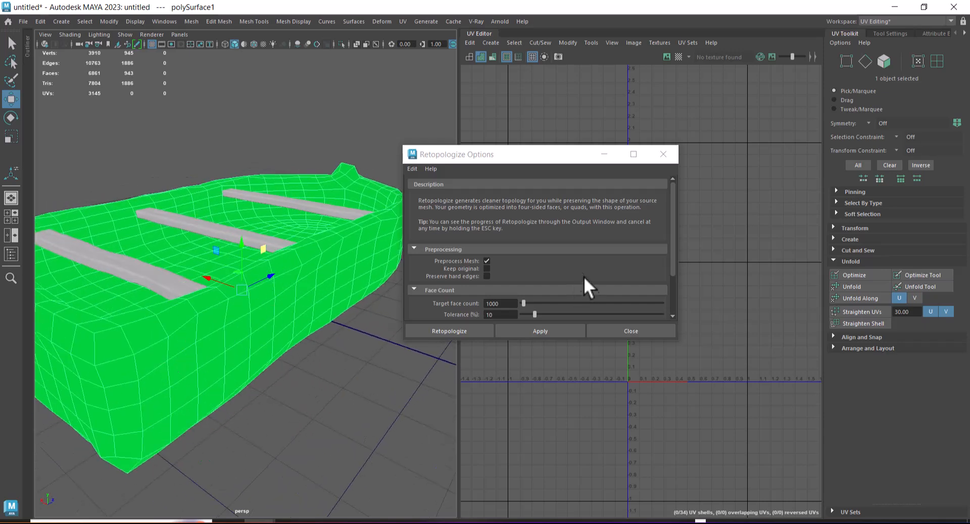
pyautogui.scroll(-2, 563, 264)
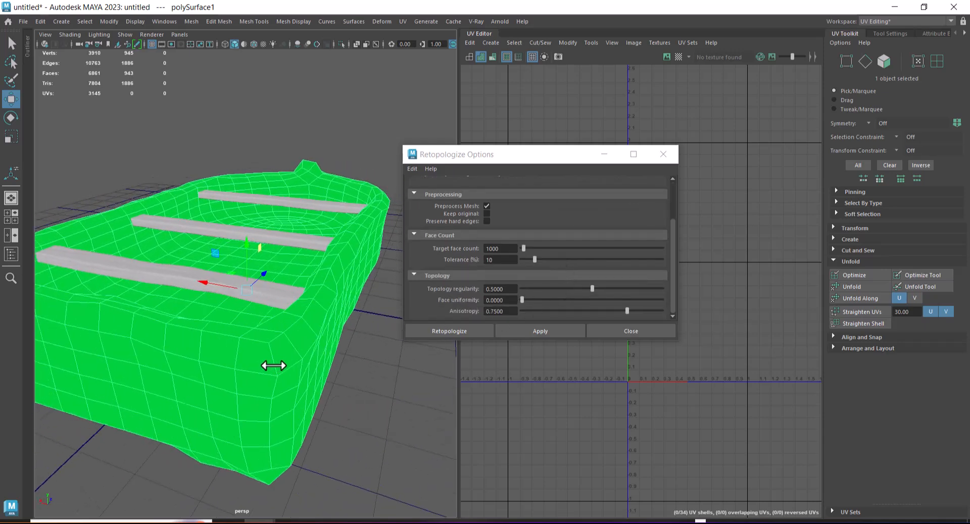
pyautogui.hotkey('ctrl', 'z')
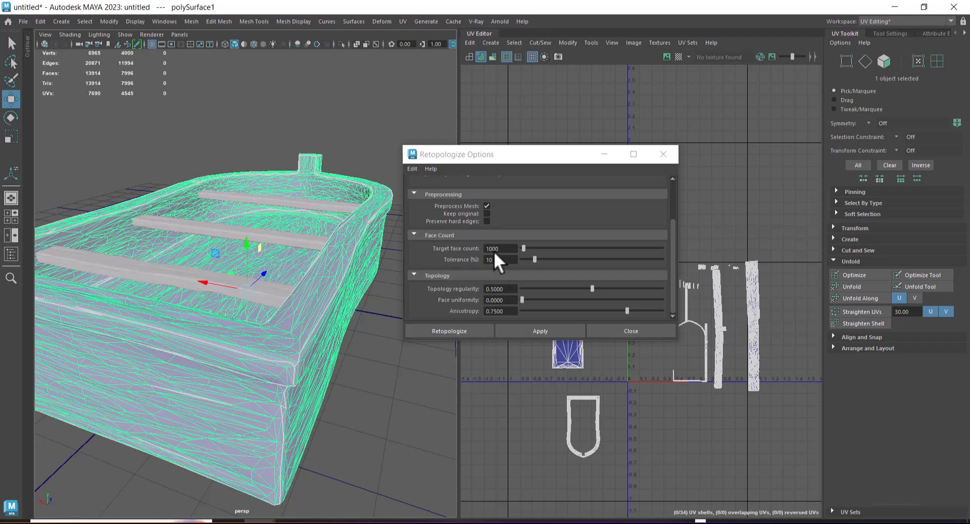
pyautogui.click(660, 330)
# Quadrangulate the whole boat mesh and return to object mode.
pyautogui.keyDown('alt'); pyautogui.moveTo(348, 318); pyautogui.dragTo(262, 295); pyautogui.keyUp('alt')
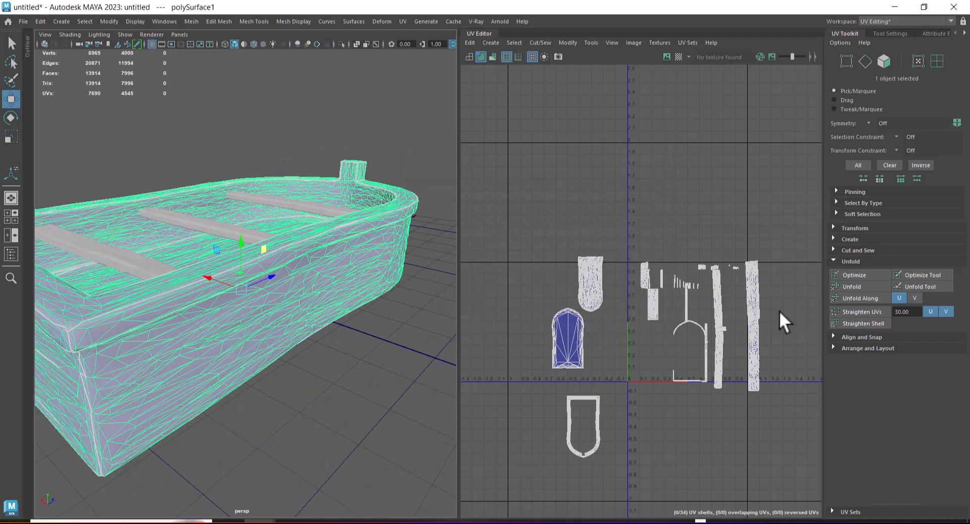
pyautogui.scroll(-3, 782, 311)
pyautogui.keyDown('alt'); pyautogui.moveTo(688, 277); pyautogui.dragTo(650, 299, button='middle'); pyautogui.keyUp('alt')
pyautogui.scroll(3, 613, 225)
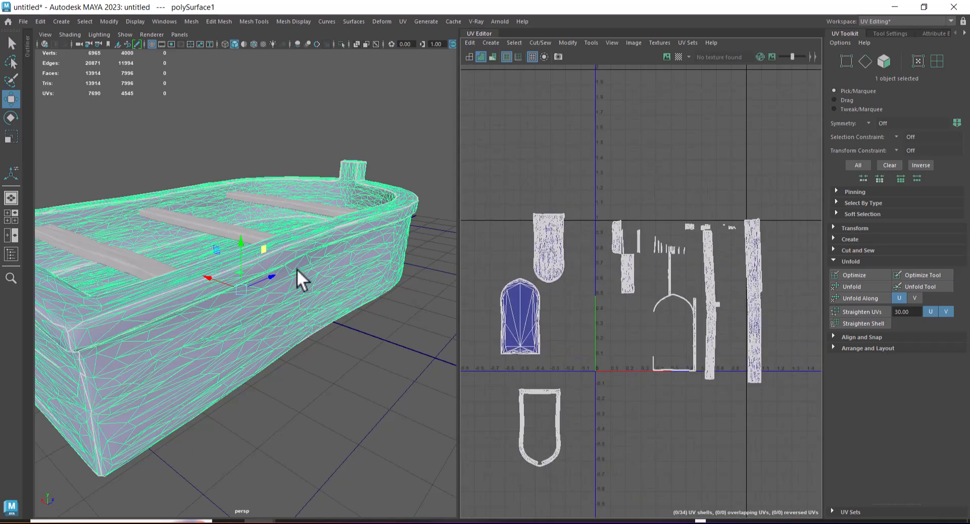
pyautogui.keyDown('shift'); pyautogui.moveTo(272, 244); pyautogui.dragTo(316, 386, button='right'); pyautogui.keyUp('shift')
pyautogui.moveTo(282, 231); pyautogui.dragTo(331, 217, button='right')
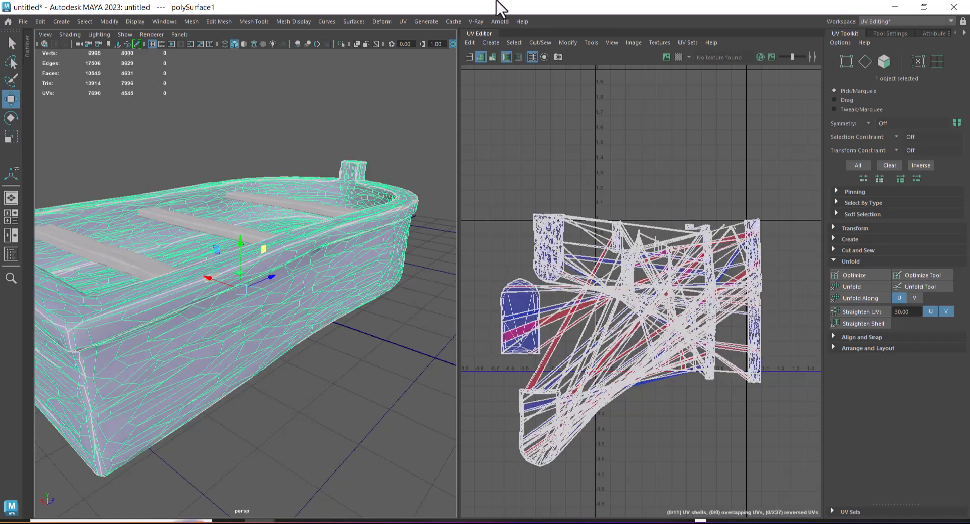
# Create an automatic UV projection for the whole boat mesh and reselect the boat in object mode.
pyautogui.click(400, 21)
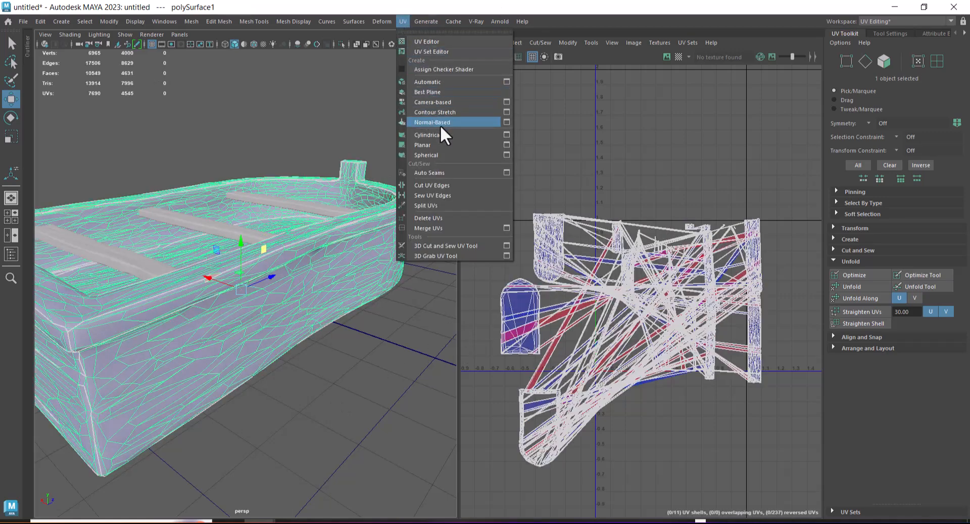
pyautogui.click(447, 83)
pyautogui.scroll(2, 678, 305)
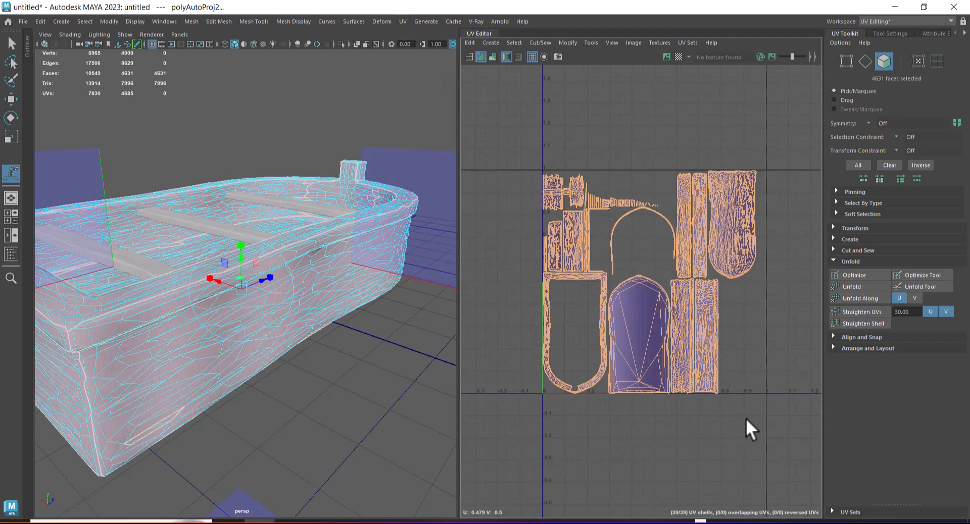
pyautogui.scroll(2, 723, 368)
pyautogui.scroll(-2, 638, 268)
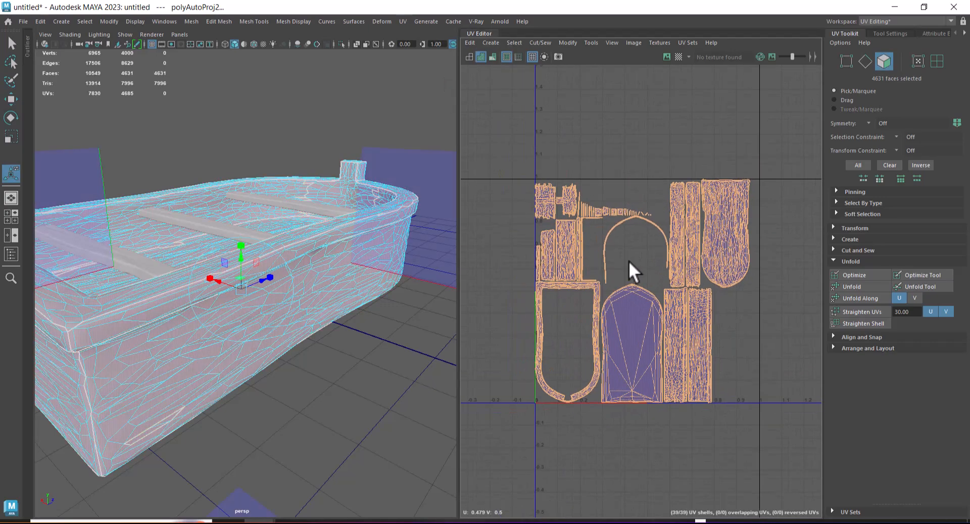
pyautogui.scroll(1, 631, 259)
pyautogui.moveTo(152, 353); pyautogui.dragTo(207, 218, button='right')
pyautogui.click(303, 367)
pyautogui.click(193, 377)
# Examine the boat's automatically projected UV shells, especially the row of small pieces above the thin arch.
pyautogui.scroll(4, 714, 335)
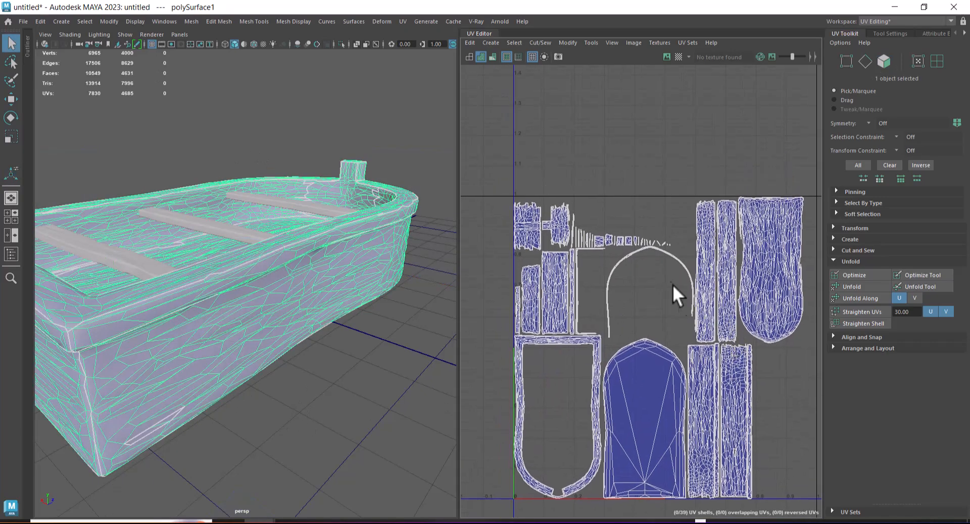
pyautogui.scroll(1, 656, 320)
pyautogui.keyDown('alt'); pyautogui.moveTo(632, 334); pyautogui.dragTo(698, 317, button='middle'); pyautogui.keyUp('alt')
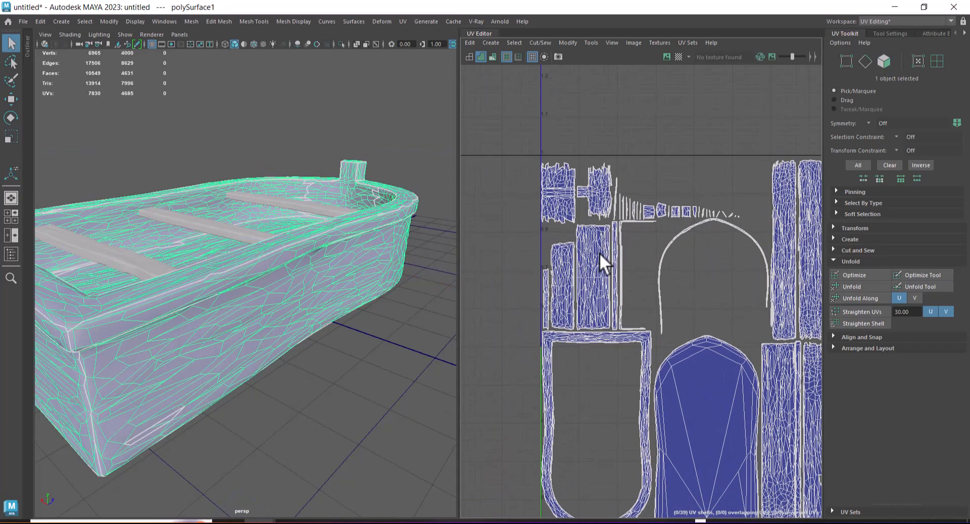
pyautogui.scroll(1, 600, 254)
pyautogui.scroll(2, 641, 204)
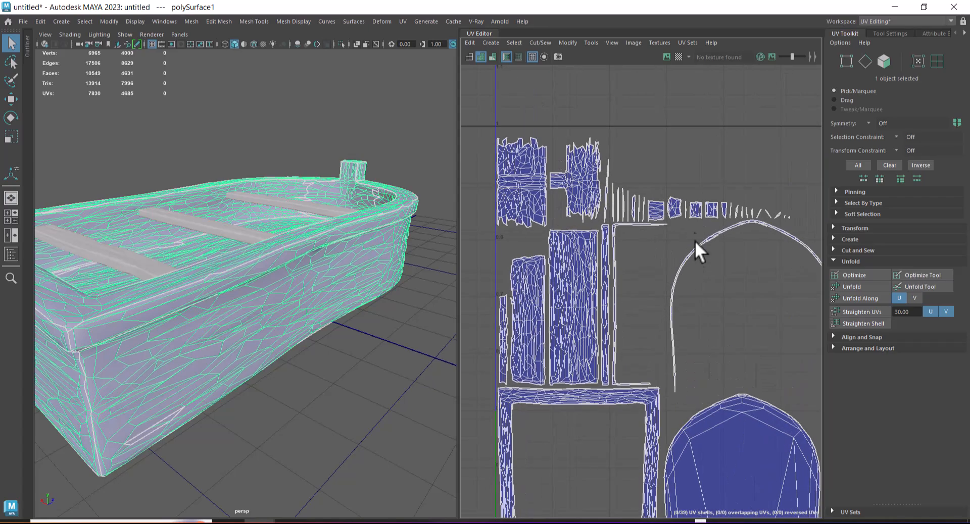
pyautogui.keyDown('alt'); pyautogui.moveTo(251, 314); pyautogui.dragTo(329, 315); pyautogui.keyUp('alt')
pyautogui.scroll(-3, 708, 248)
pyautogui.keyDown('alt'); pyautogui.moveTo(697, 248); pyautogui.dragTo(627, 242, button='middle'); pyautogui.keyUp('alt')
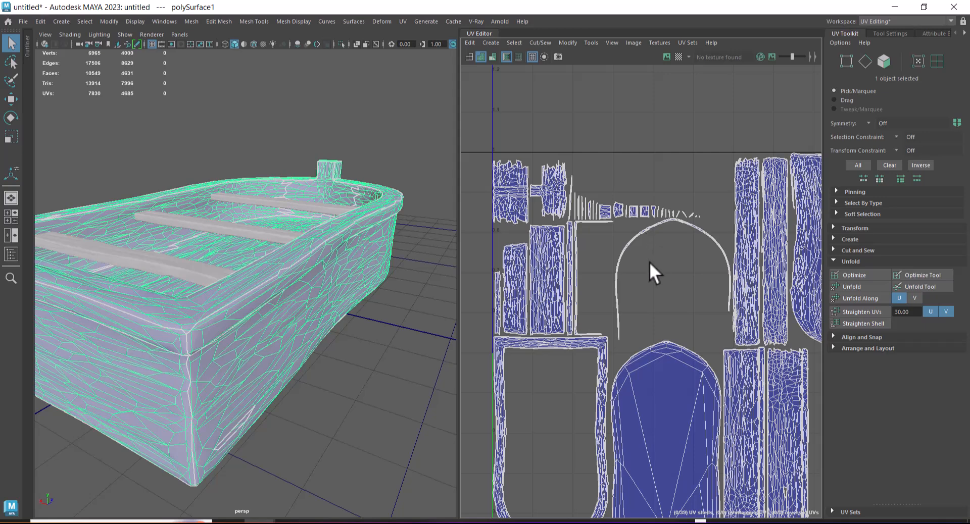
# Locate the matching edges of the small UV pieces above the arch and sew the stray edges in the lower plank-shaped shell.
pyautogui.moveTo(648, 209); pyautogui.dragTo(641, 161, button='right')
pyautogui.moveTo(652, 199); pyautogui.dragTo(710, 214)
pyautogui.scroll(-1, 681, 243)
pyautogui.keyDown('alt'); pyautogui.moveTo(681, 244); pyautogui.dragTo(644, 250, button='middle'); pyautogui.keyUp('alt')
pyautogui.keyDown('alt'); pyautogui.moveTo(638, 250); pyautogui.dragTo(647, 306, button='right'); pyautogui.keyUp('alt')
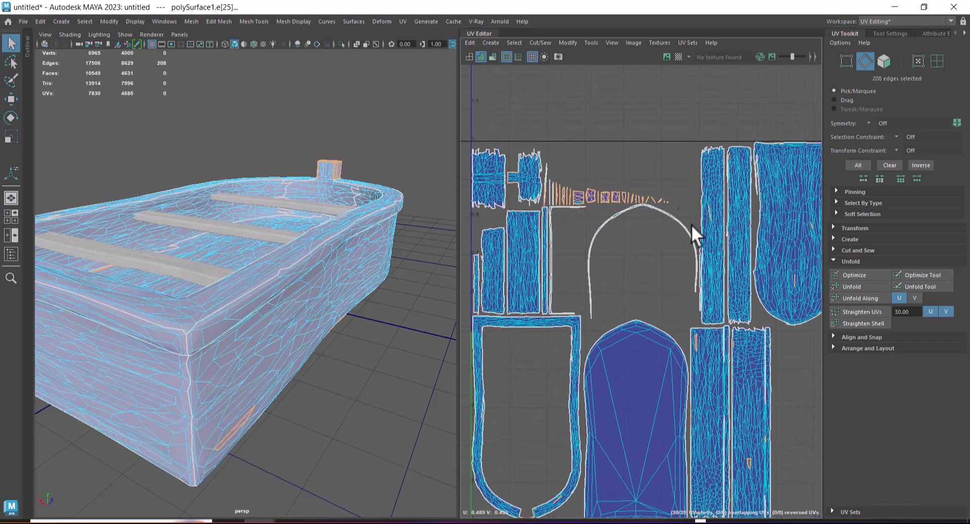
pyautogui.scroll(1, 775, 421)
pyautogui.keyDown('alt'); pyautogui.moveTo(775, 420); pyautogui.dragTo(714, 303, button='middle'); pyautogui.keyUp('alt')
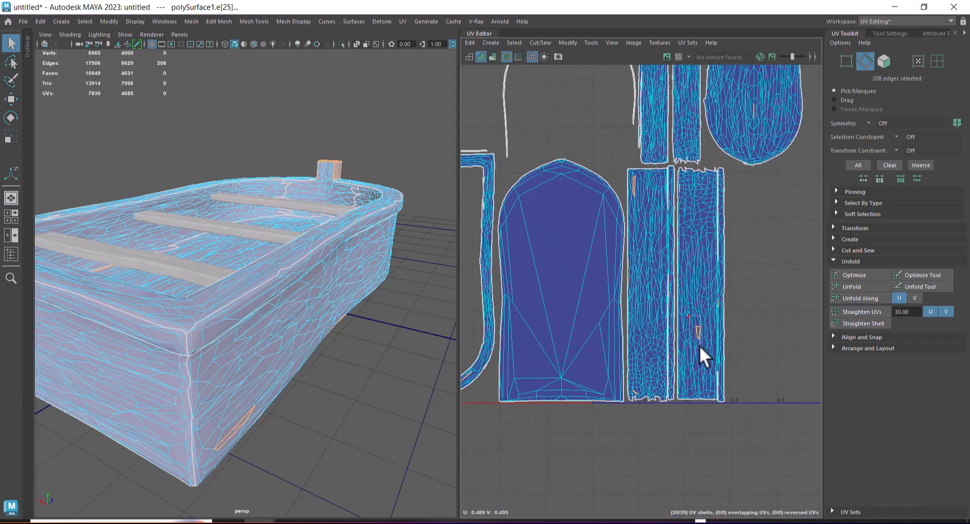
pyautogui.press('w')
pyautogui.moveTo(634, 188); pyautogui.dragTo(654, 226)
pyautogui.hotkey('shift', 's')
# Try sewing all the tiny sliver pieces above the arch-shaped UV shell at once, and undo the sew.
pyautogui.keyDown('alt'); pyautogui.moveTo(624, 233); pyautogui.dragTo(694, 498, button='middle'); pyautogui.keyUp('alt')
pyautogui.scroll(3, 687, 416)
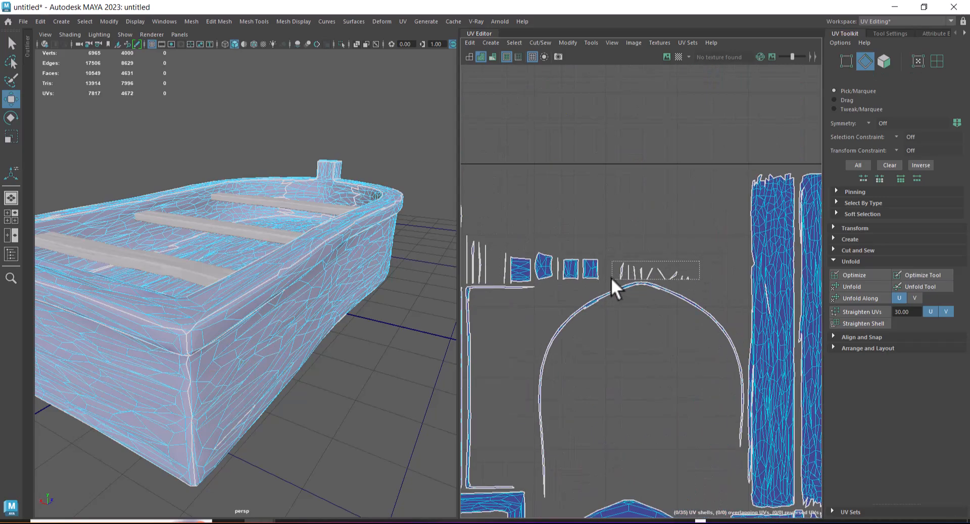
pyautogui.moveTo(610, 277); pyautogui.dragTo(612, 278)
pyautogui.scroll(-3, 672, 330)
pyautogui.hotkey('shift', 's')
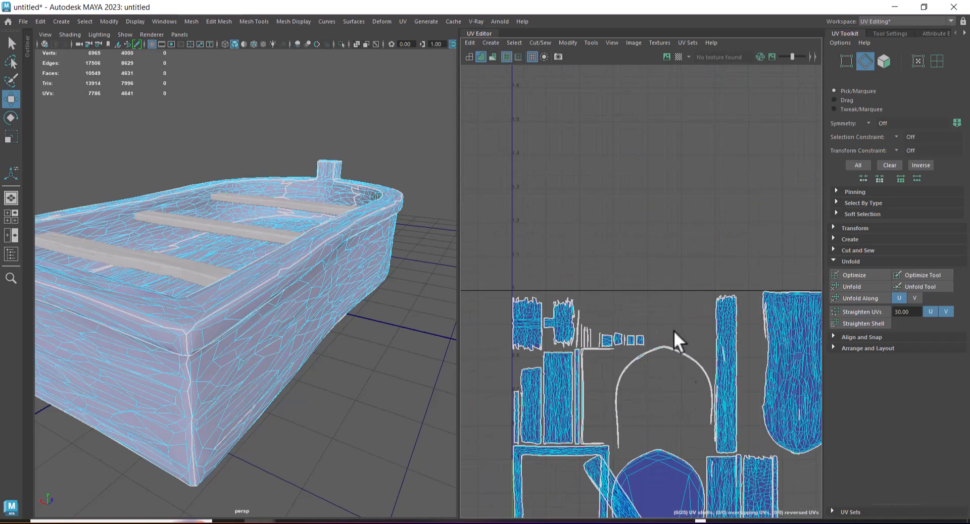
pyautogui.keyDown('alt'); pyautogui.moveTo(669, 316); pyautogui.dragTo(656, 213, button='middle'); pyautogui.keyUp('alt')
pyautogui.hotkey('ctrl', 'z')
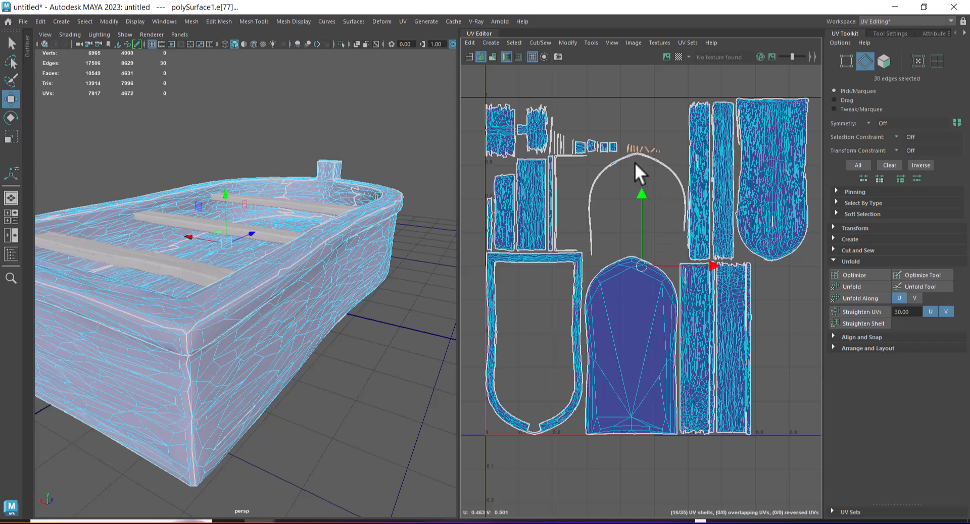
# Sew a few of the tiny UV slivers above the arch in smaller selections.
pyautogui.scroll(3, 656, 197)
pyautogui.scroll(3, 670, 218)
pyautogui.keyDown('shift'); pyautogui.moveTo(676, 157); pyautogui.dragTo(704, 300); pyautogui.keyUp('shift')
pyautogui.keyDown('shift'); pyautogui.moveTo(704, 300); pyautogui.dragTo(686, 129, button='right'); pyautogui.keyUp('shift')
pyautogui.moveTo(654, 204); pyautogui.dragTo(690, 301)
pyautogui.keyDown('shift'); pyautogui.moveTo(690, 301); pyautogui.dragTo(668, 115, button='right'); pyautogui.keyUp('shift')
# Examine the remaining UV shells and pick edges along the boat's rim to check where the seams run.
pyautogui.keyDown('alt'); pyautogui.moveTo(691, 270); pyautogui.dragTo(604, 164, button='right'); pyautogui.keyUp('alt')
pyautogui.keyDown('alt'); pyautogui.moveTo(620, 190); pyautogui.dragTo(732, 164, button='middle'); pyautogui.keyUp('alt')
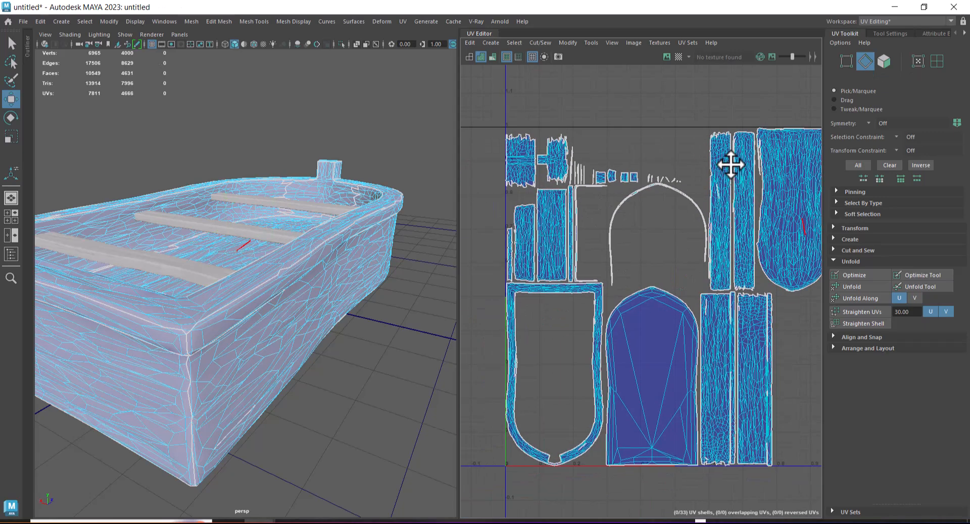
pyautogui.keyDown('alt'); pyautogui.moveTo(631, 167); pyautogui.dragTo(684, 238, button='right'); pyautogui.keyUp('alt')
pyautogui.keyDown('alt'); pyautogui.moveTo(589, 183); pyautogui.dragTo(668, 162, button='middle'); pyautogui.keyUp('alt')
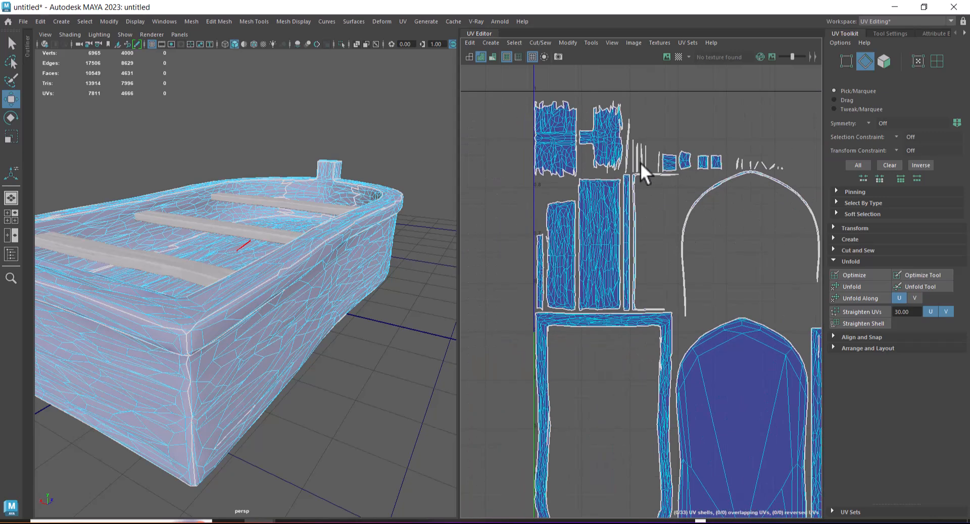
pyautogui.keyDown('alt'); pyautogui.moveTo(219, 365); pyautogui.dragTo(232, 364); pyautogui.keyUp('alt')
pyautogui.keyDown('alt'); pyautogui.moveTo(632, 359); pyautogui.dragTo(656, 268, button='right'); pyautogui.keyUp('alt')
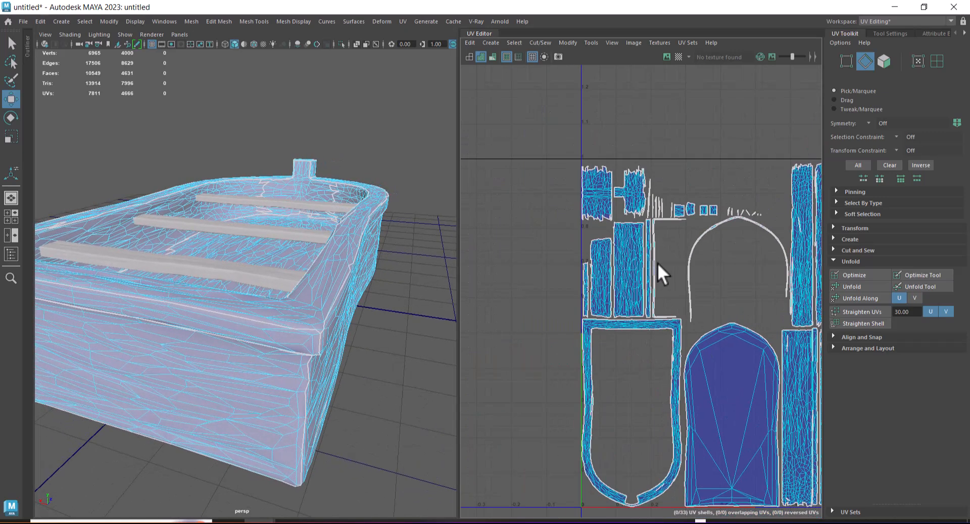
pyautogui.keyDown('alt'); pyautogui.moveTo(301, 301); pyautogui.dragTo(287, 331); pyautogui.keyUp('alt')
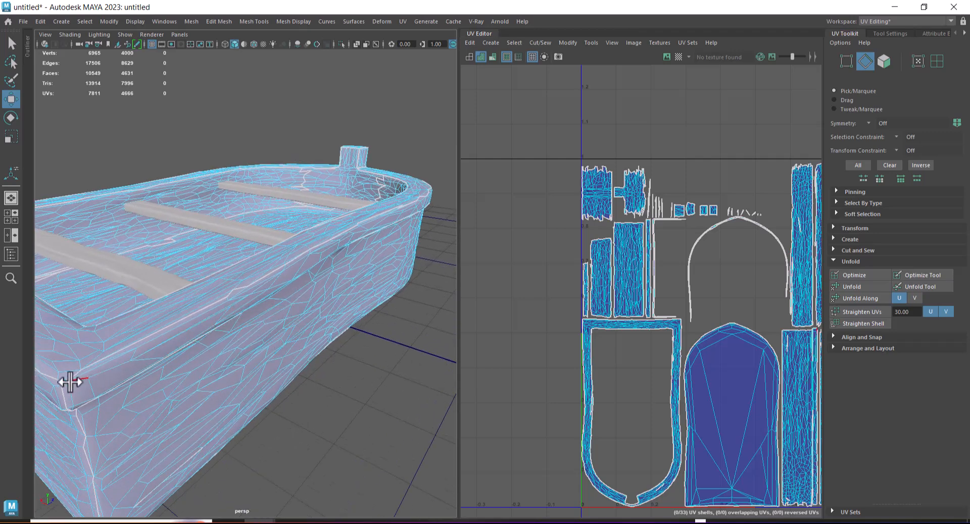
pyautogui.click(303, 284)
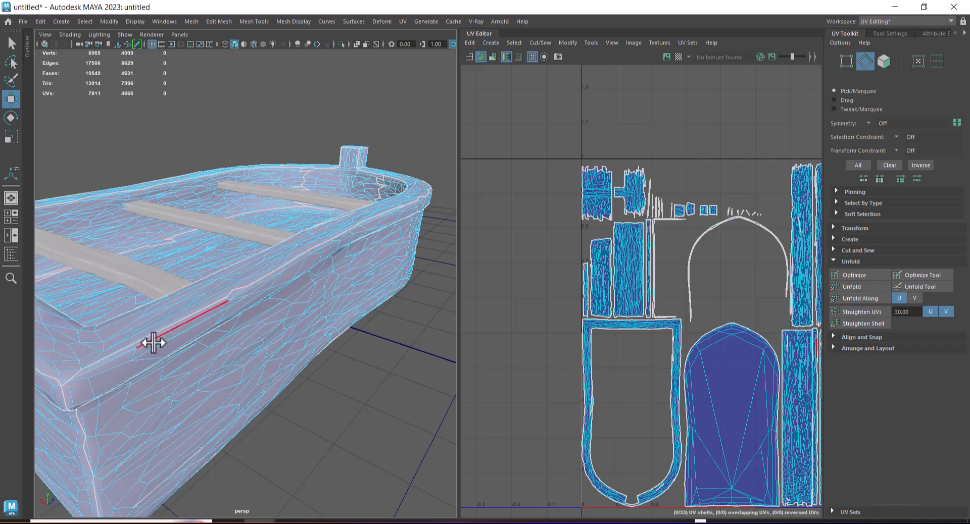
pyautogui.moveTo(199, 329); pyautogui.dragTo(218, 197, button='right')
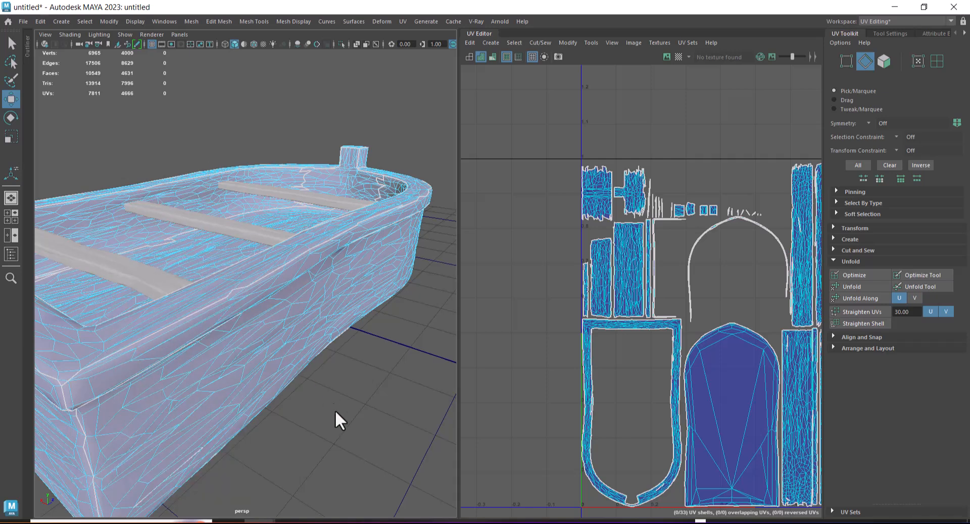
pyautogui.click(114, 366)
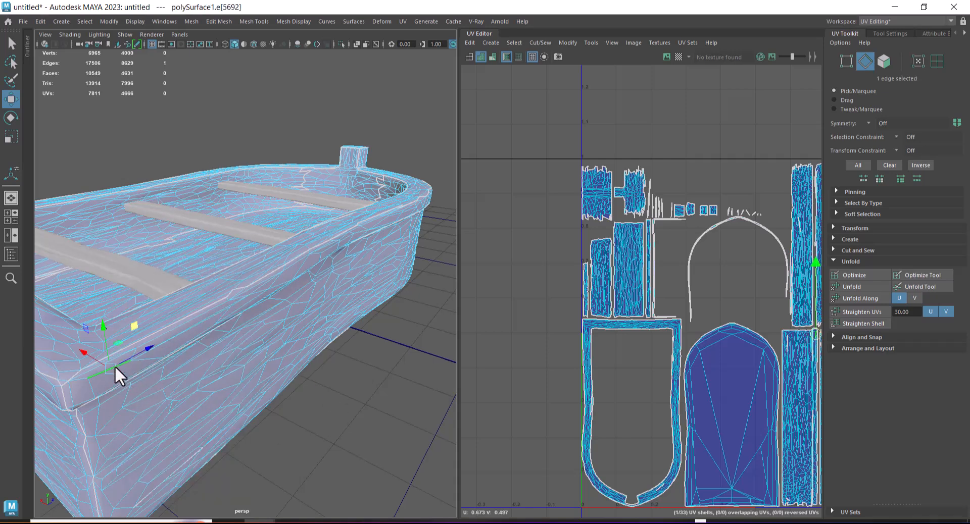
pyautogui.click(196, 326)
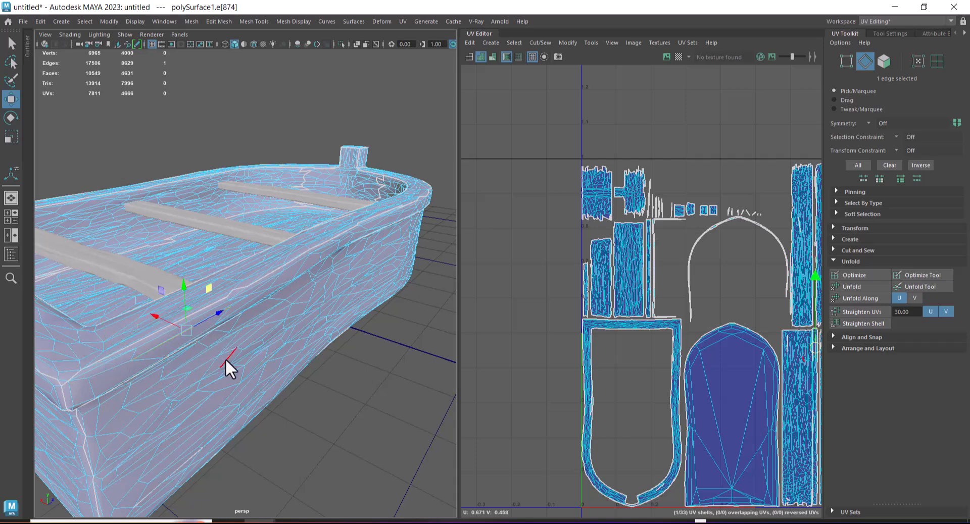
pyautogui.scroll(-5, 308, 386)
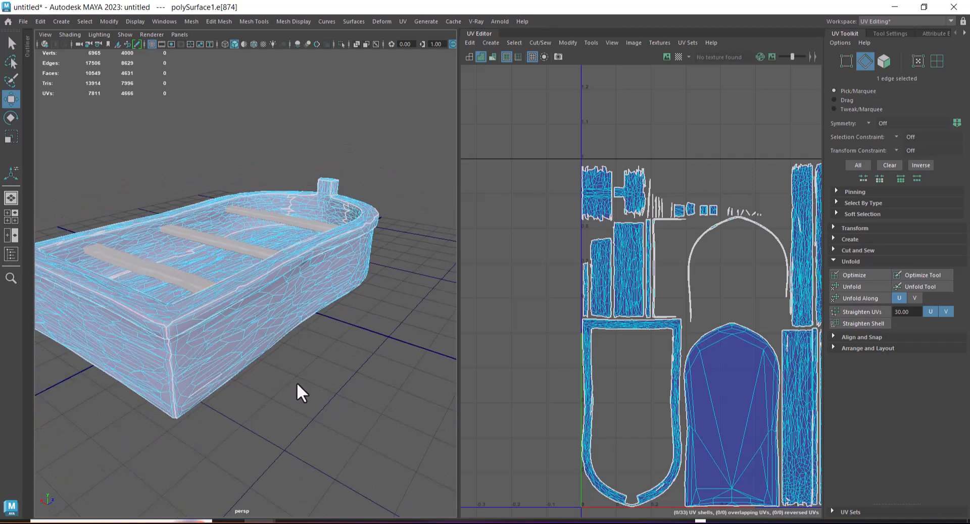
# Select the whole boat and quadrangulate it at a 30 angle threshold with only Keep face group border enabled.
pyautogui.moveTo(265, 231); pyautogui.dragTo(362, 156, button='right')
pyautogui.click(275, 321)
pyautogui.keyDown('shift'); pyautogui.moveTo(395, 216); pyautogui.dragTo(445, 365, button='right'); pyautogui.keyUp('shift')
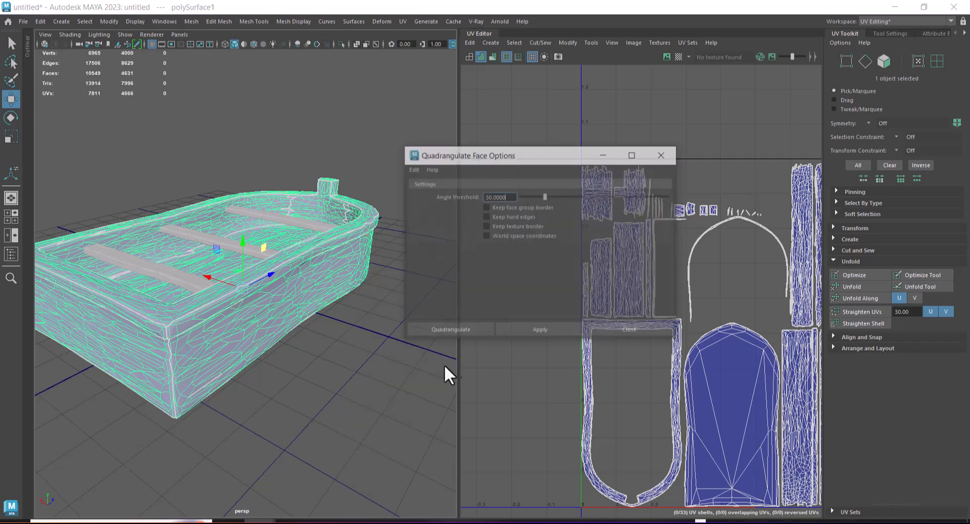
pyautogui.click(502, 205)
pyautogui.click(541, 329)
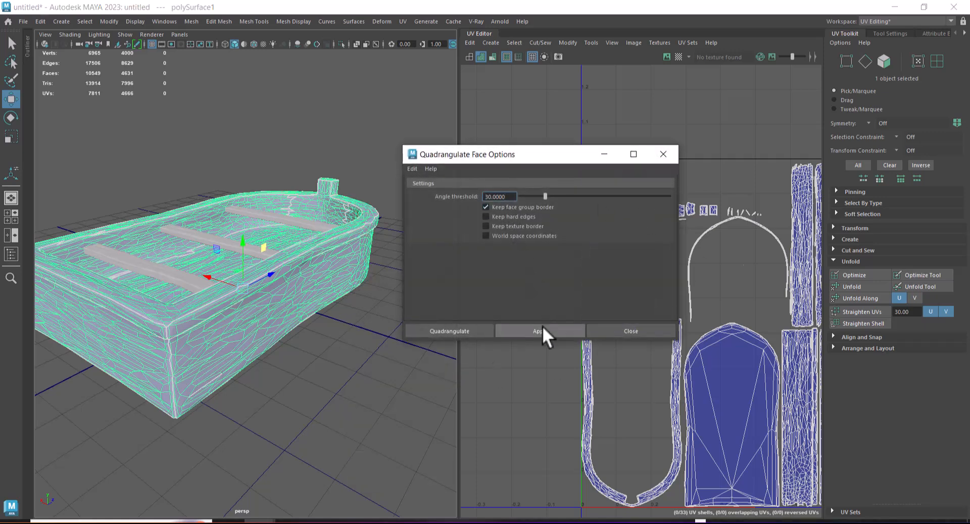
# Quadrangulate the boat again with only Keep hard edges enabled.
pyautogui.scroll(5, 218, 331)
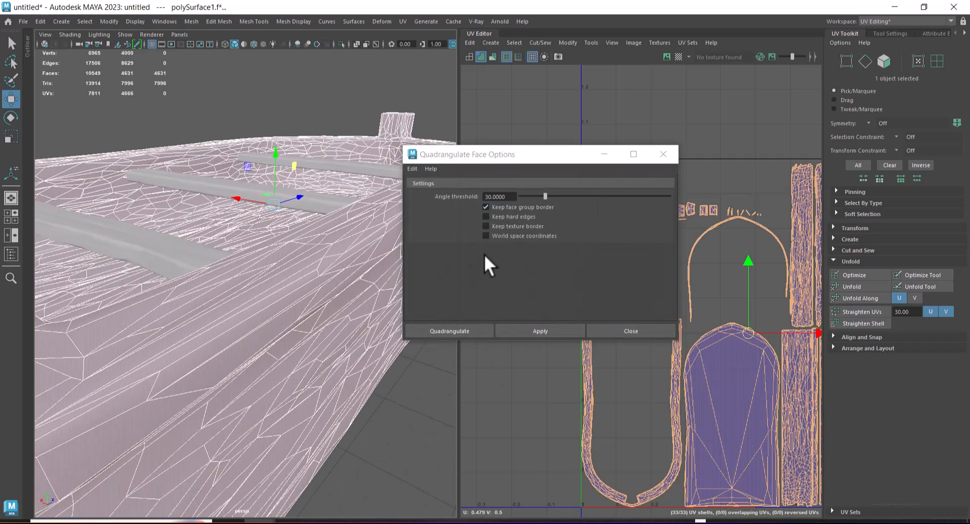
pyautogui.click(491, 208)
pyautogui.click(495, 216)
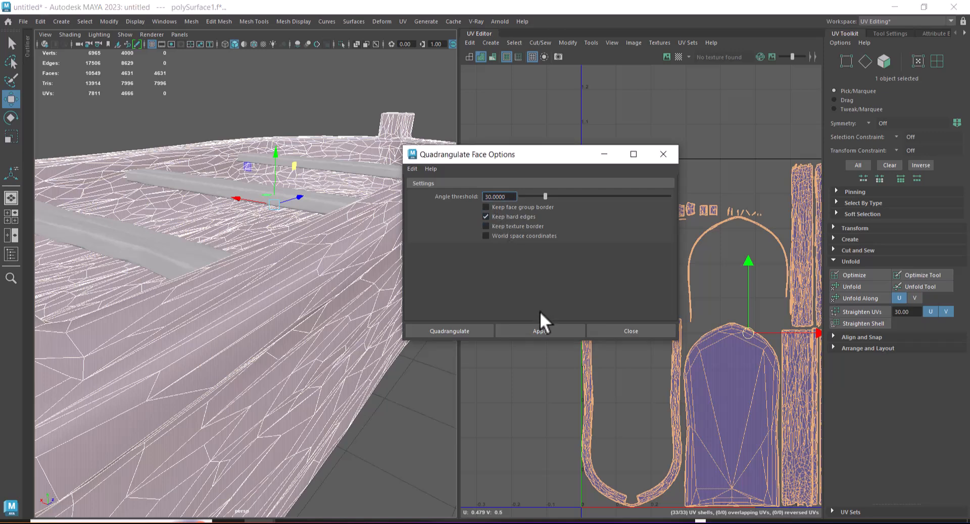
pyautogui.click(540, 331)
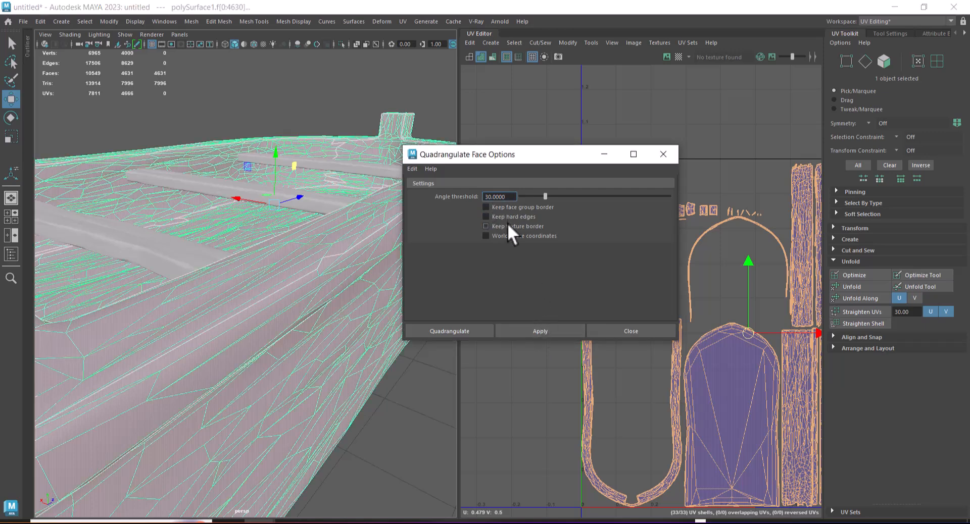
# Quadrangulate the boat once more, enable only World space coordinates, and close the options.
pyautogui.click(527, 331)
pyautogui.click(502, 234)
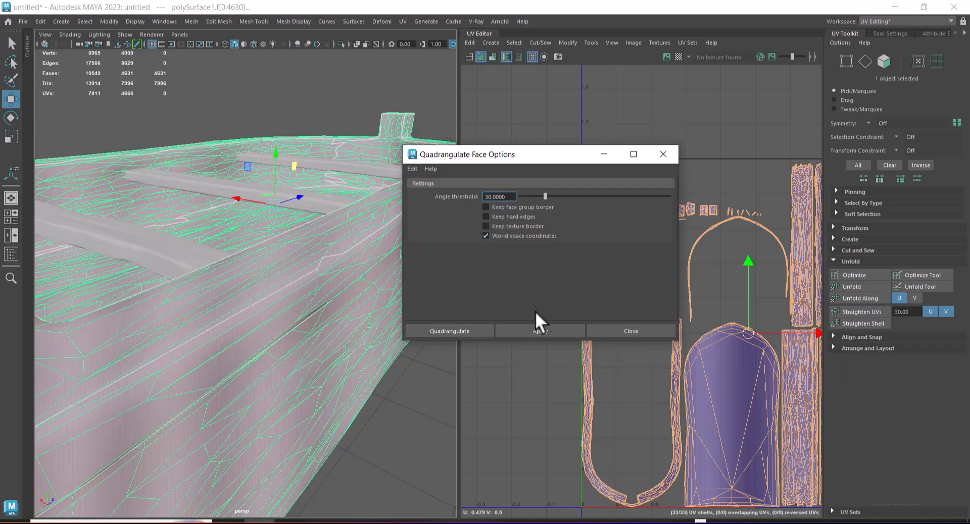
pyautogui.click(623, 329)
# Reselect the boat, reset the Quadrangulate options to their defaults, and apply them to the mesh.
pyautogui.moveTo(250, 231); pyautogui.dragTo(299, 242, button='right')
pyautogui.click(392, 371)
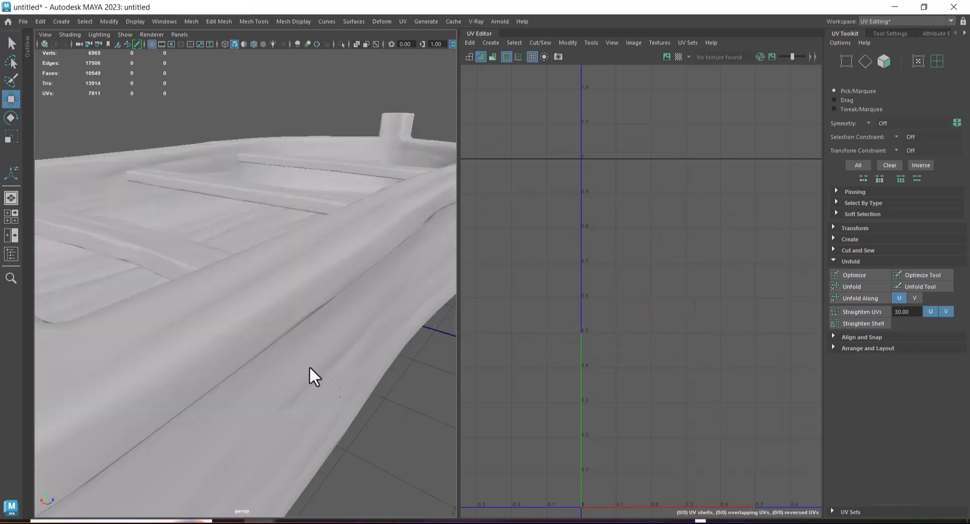
pyautogui.click(329, 379)
pyautogui.keyDown('shift'); pyautogui.moveTo(380, 242); pyautogui.dragTo(432, 390, button='right'); pyautogui.keyUp('shift')
pyautogui.click(412, 168)
pyautogui.click(421, 189)
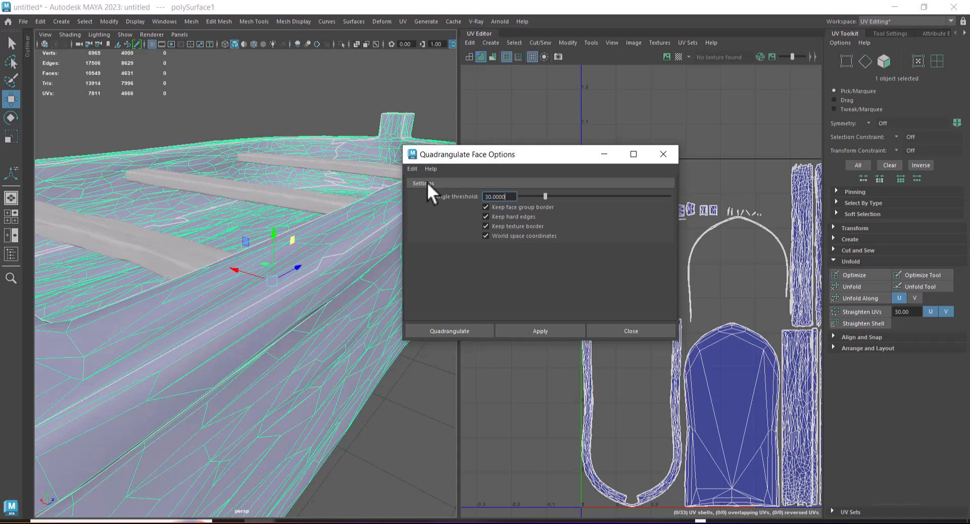
pyautogui.click(536, 331)
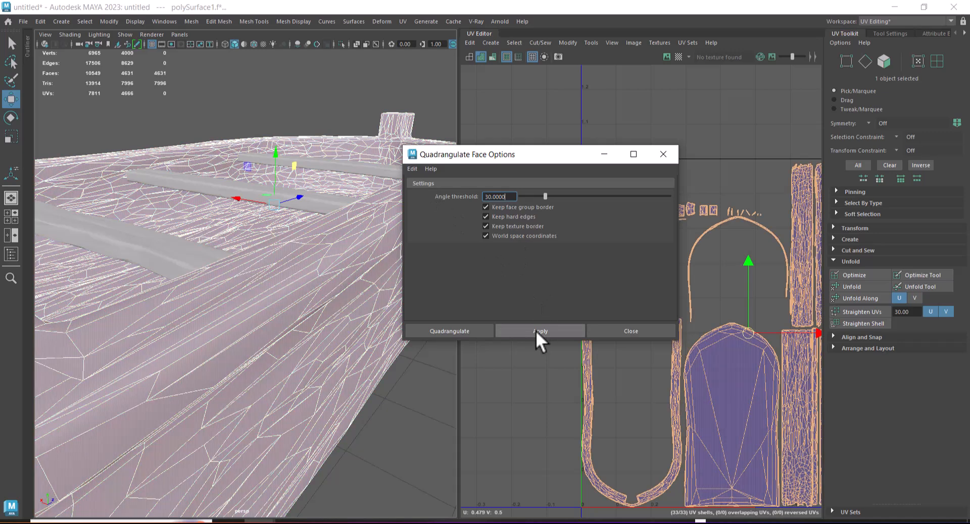
# Quadrangulate the boat with all keep options and World space coordinates disabled, then close the options.
pyautogui.click(517, 207)
pyautogui.click(509, 235)
pyautogui.click(534, 329)
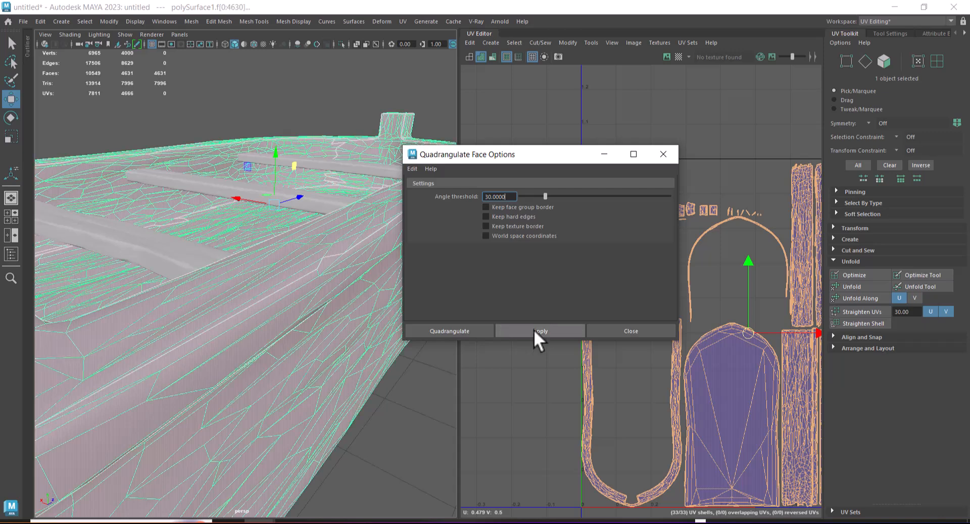
pyautogui.click(631, 331)
# Examine the boat from the stern and bow, and compare its seams with the full UV layout.
pyautogui.scroll(-5, 300, 349)
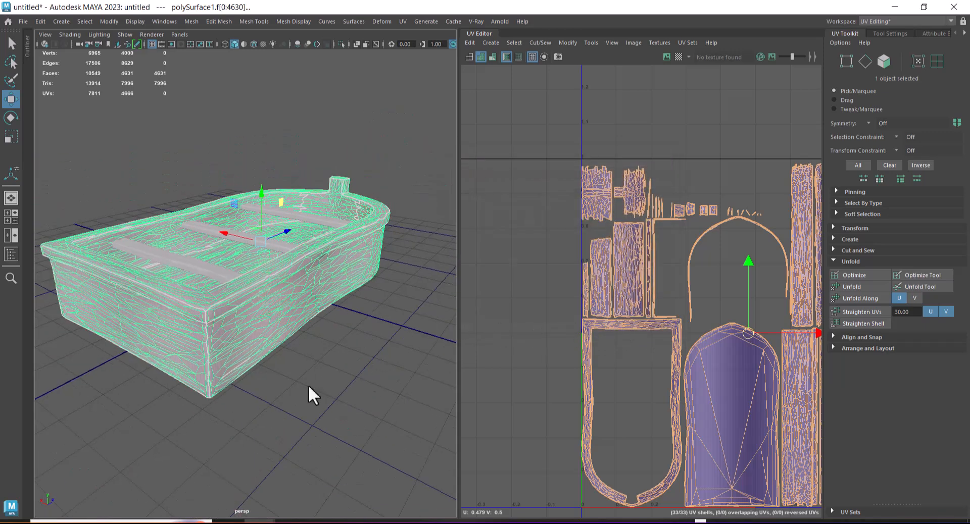
pyautogui.click(296, 365)
pyautogui.click(251, 324)
pyautogui.scroll(-3, 680, 363)
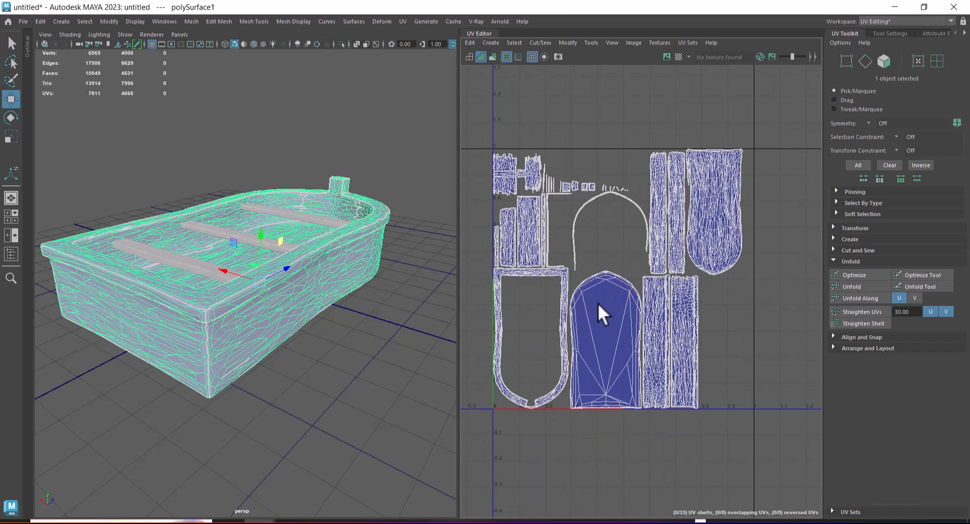
pyautogui.keyDown('alt'); pyautogui.moveTo(262, 376); pyautogui.dragTo(242, 323); pyautogui.keyUp('alt')
pyautogui.scroll(2, 638, 263)
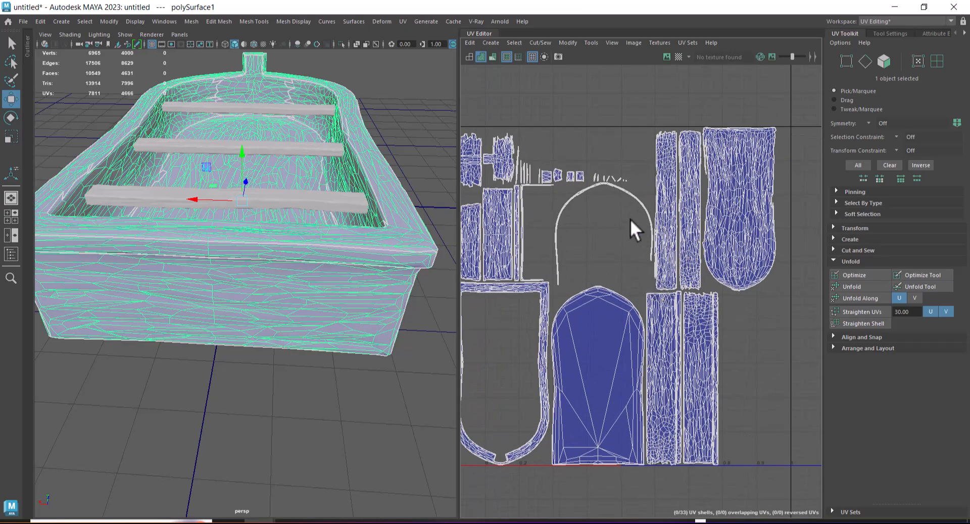
pyautogui.scroll(1, 636, 224)
pyautogui.keyDown('alt'); pyautogui.moveTo(576, 309); pyautogui.dragTo(671, 338, button='middle'); pyautogui.keyUp('alt')
pyautogui.scroll(1, 644, 260)
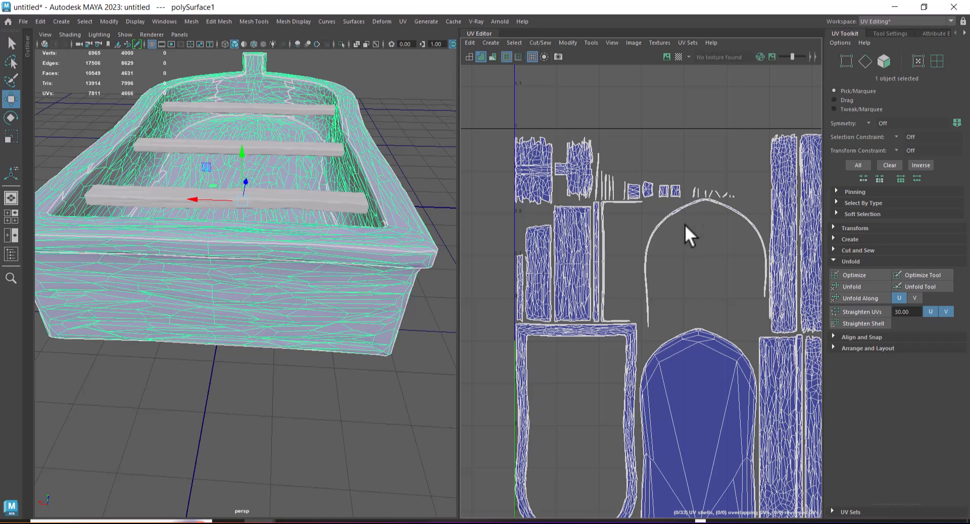
pyautogui.keyDown('alt'); pyautogui.moveTo(676, 308); pyautogui.dragTo(617, 222, button='right'); pyautogui.keyUp('alt')
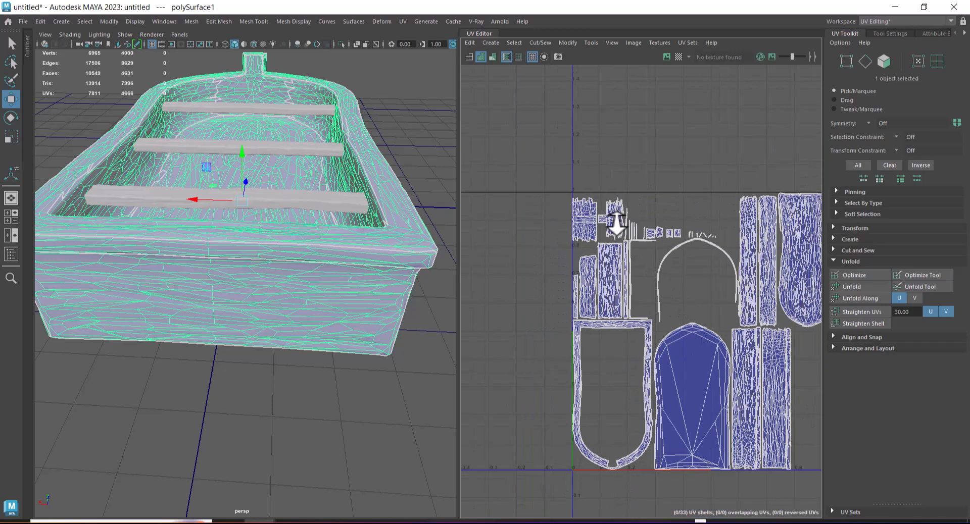
pyautogui.keyDown('alt'); pyautogui.moveTo(694, 301); pyautogui.dragTo(629, 256, button='middle'); pyautogui.keyUp('alt')
pyautogui.keyDown('alt'); pyautogui.moveTo(628, 256); pyautogui.dragTo(639, 334, button='right'); pyautogui.keyUp('alt')
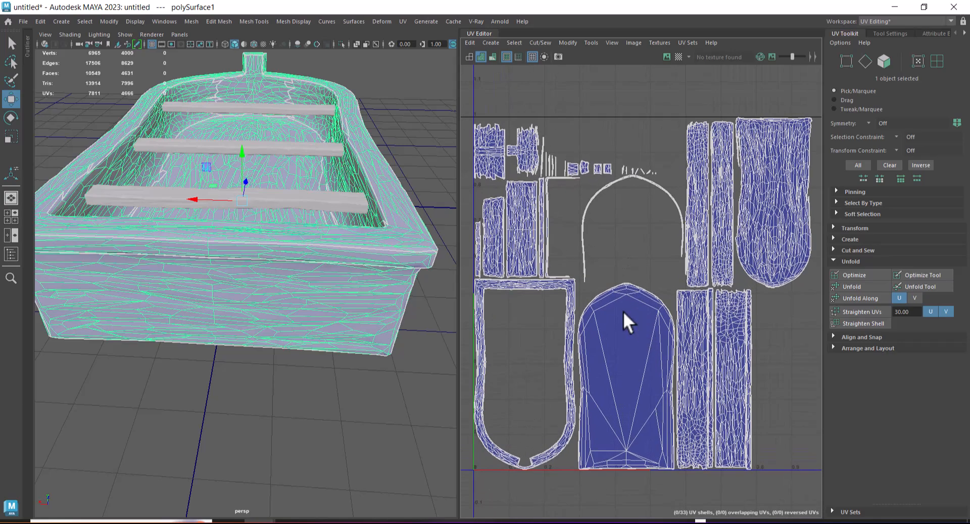
pyautogui.keyDown('alt'); pyautogui.moveTo(287, 313); pyautogui.dragTo(540, 268); pyautogui.keyUp('alt')
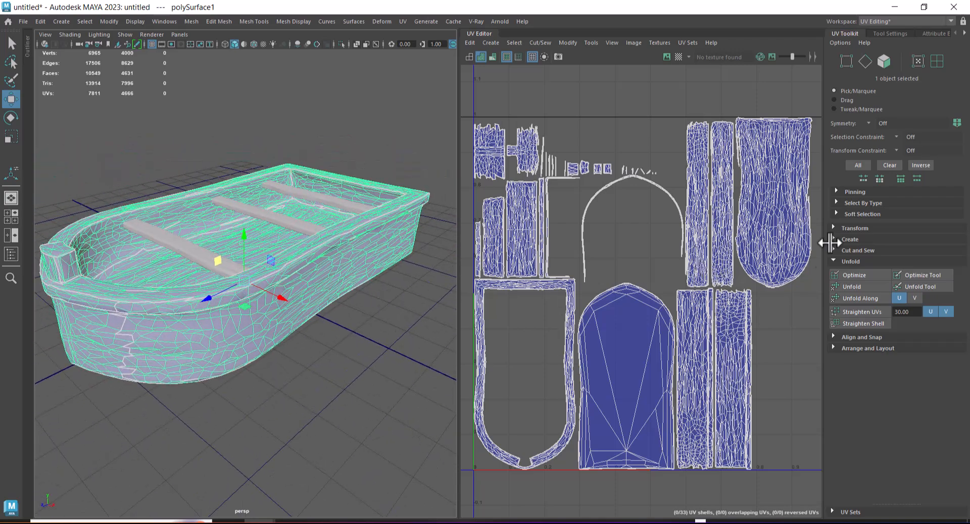
# Try sewing six edges of the tiny slivers at the end of the row above the arch, and undo the sew.
pyautogui.keyDown('alt'); pyautogui.moveTo(652, 165); pyautogui.dragTo(671, 141, button='right'); pyautogui.keyUp('alt')
pyautogui.moveTo(684, 175); pyautogui.dragTo(650, 181)
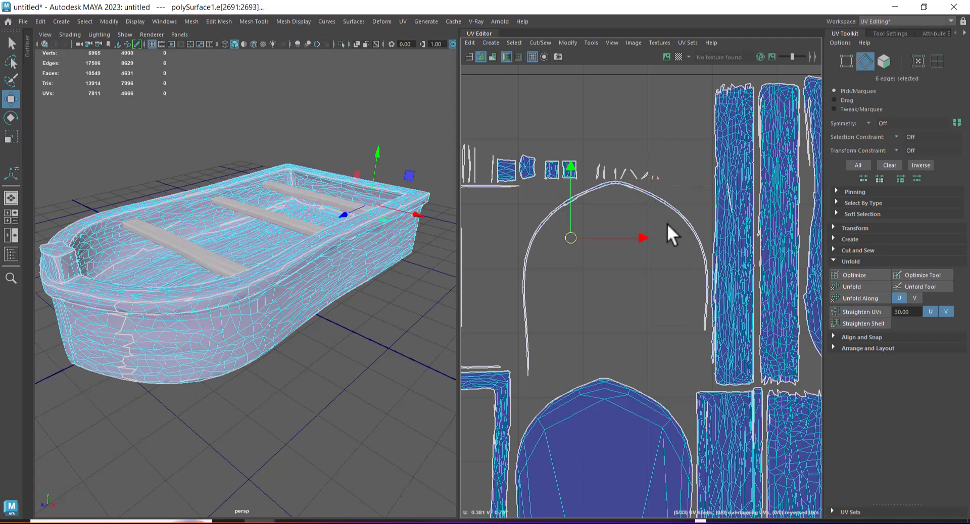
pyautogui.keyDown('shift'); pyautogui.moveTo(666, 223); pyautogui.dragTo(674, 169, button='right'); pyautogui.keyUp('shift')
pyautogui.keyDown('alt'); pyautogui.moveTo(633, 353); pyautogui.dragTo(662, 89, button='middle'); pyautogui.keyUp('alt')
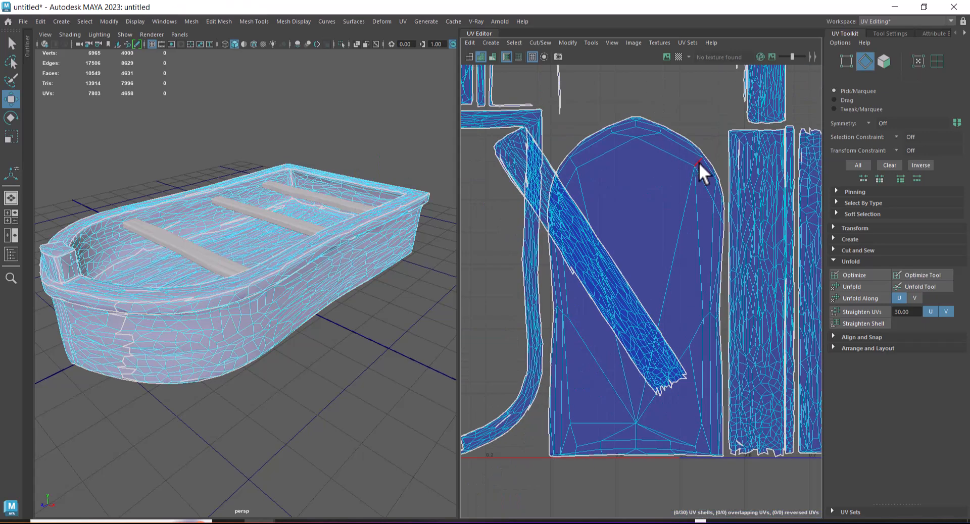
pyautogui.hotkey('ctrl', 'z')
# Sew the end slivers above the arch-shaped UV shell in smaller edge selections.
pyautogui.keyDown('alt'); pyautogui.moveTo(682, 262); pyautogui.dragTo(620, 191, button='right'); pyautogui.keyUp('alt')
pyautogui.keyDown('alt'); pyautogui.moveTo(663, 191); pyautogui.dragTo(591, 318, button='middle'); pyautogui.keyUp('alt')
pyautogui.keyDown('alt'); pyautogui.moveTo(630, 217); pyautogui.dragTo(635, 221, button='right'); pyautogui.keyUp('alt')
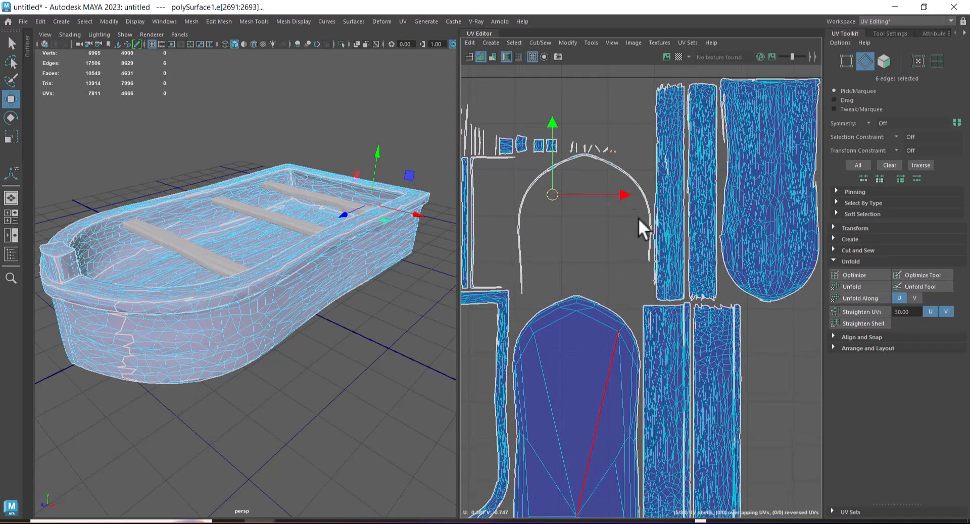
pyautogui.moveTo(679, 77); pyautogui.dragTo(743, 301)
pyautogui.keyDown('shift'); pyautogui.moveTo(666, 202); pyautogui.dragTo(671, 149, button='right'); pyautogui.keyUp('shift')
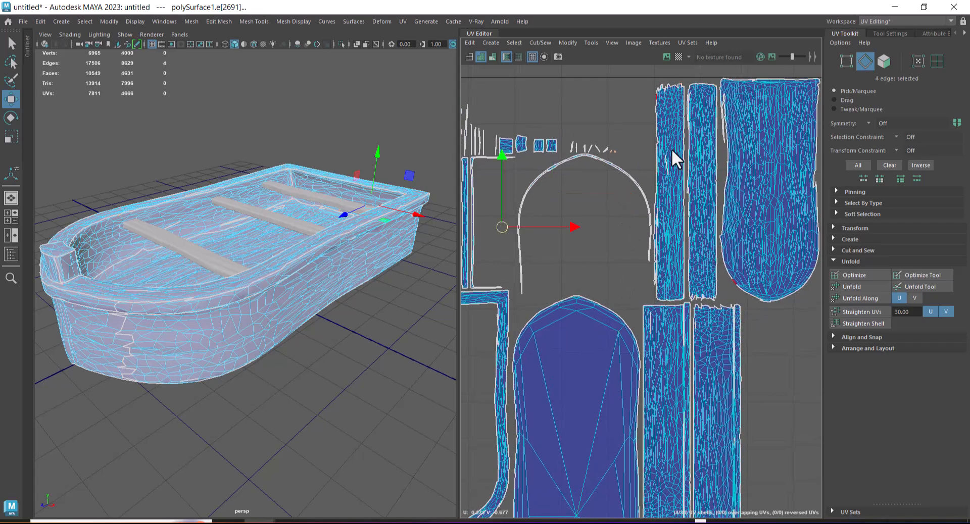
pyautogui.keyDown('alt'); pyautogui.moveTo(566, 170); pyautogui.dragTo(641, 211, button='middle'); pyautogui.keyUp('alt')
pyautogui.moveTo(626, 203); pyautogui.dragTo(625, 205)
pyautogui.keyDown('shift'); pyautogui.moveTo(660, 259); pyautogui.dragTo(654, 174, button='right'); pyautogui.keyUp('shift')
# Try sewing another of the slanted slivers above the arch, and undo the sew.
pyautogui.keyDown('alt'); pyautogui.moveTo(674, 215); pyautogui.dragTo(581, 252, button='right'); pyautogui.keyUp('alt')
pyautogui.keyDown('alt'); pyautogui.moveTo(703, 375); pyautogui.dragTo(700, 322, button='middle'); pyautogui.keyUp('alt')
pyautogui.scroll(4, 700, 334)
pyautogui.moveTo(683, 247); pyautogui.dragTo(676, 250)
pyautogui.keyDown('shift'); pyautogui.moveTo(677, 249); pyautogui.dragTo(708, 170, button='right'); pyautogui.keyUp('shift')
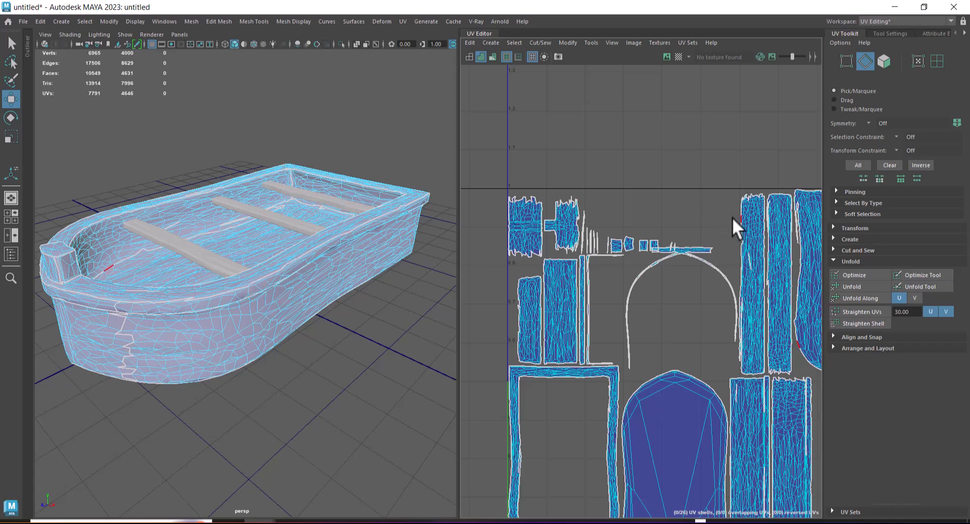
pyautogui.hotkey('ctrl', 'z')
# Reselect only part of the slanted slivers above the arch and sew their edges.
pyautogui.keyDown('alt'); pyautogui.moveTo(708, 251); pyautogui.dragTo(757, 175, button='right'); pyautogui.keyUp('alt')
pyautogui.moveTo(731, 204); pyautogui.dragTo(730, 208)
pyautogui.keyDown('shift'); pyautogui.moveTo(746, 240); pyautogui.dragTo(701, 277, button='right'); pyautogui.keyUp('shift')
pyautogui.keyDown('alt'); pyautogui.moveTo(702, 277); pyautogui.dragTo(657, 273, button='middle'); pyautogui.keyUp('alt')
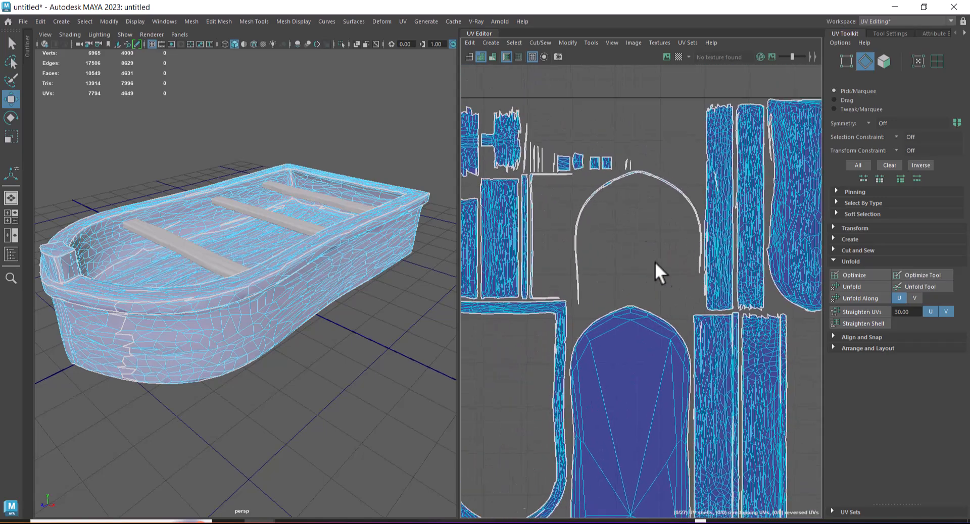
# Select the edges of the last two tiny slivers above the arch and sew them.
pyautogui.keyDown('alt'); pyautogui.moveTo(657, 273); pyautogui.dragTo(635, 234, button='right'); pyautogui.keyUp('alt')
pyautogui.keyDown('alt'); pyautogui.moveTo(636, 234); pyautogui.dragTo(680, 288, button='middle'); pyautogui.keyUp('alt')
pyautogui.keyDown('alt'); pyautogui.moveTo(681, 288); pyautogui.dragTo(719, 299, button='right'); pyautogui.keyUp('alt')
pyautogui.click(679, 244)
pyautogui.moveTo(666, 250); pyautogui.dragTo(666, 253)
pyautogui.keyDown('alt'); pyautogui.moveTo(723, 329); pyautogui.dragTo(720, 424, button='right'); pyautogui.keyUp('alt')
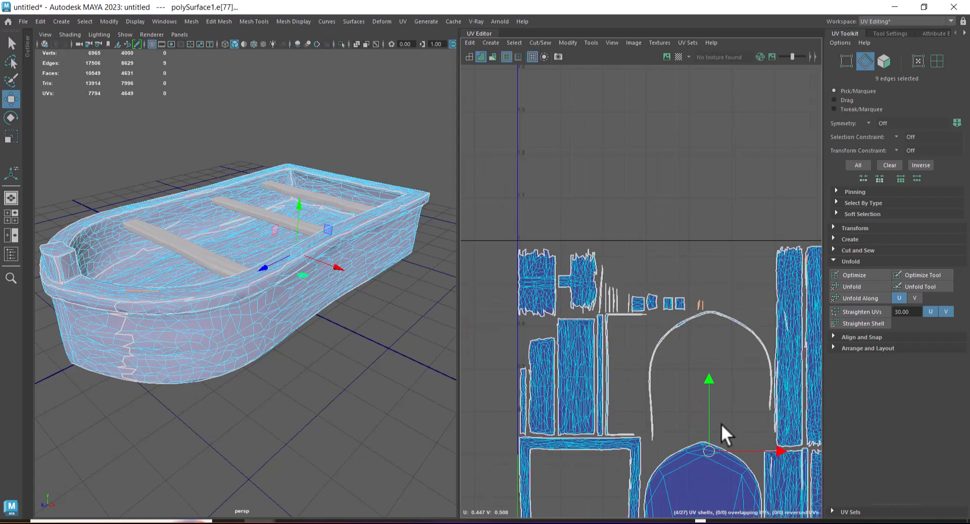
pyautogui.keyDown('alt'); pyautogui.moveTo(721, 423); pyautogui.dragTo(683, 201, button='middle'); pyautogui.keyUp('alt')
pyautogui.keyDown('shift'); pyautogui.moveTo(683, 299); pyautogui.dragTo(651, 147, button='right'); pyautogui.keyUp('shift')
# Try sewing the small square UV pieces above the arch to each other, and undo the sew.
pyautogui.keyDown('alt'); pyautogui.moveTo(693, 241); pyautogui.dragTo(609, 165, button='right'); pyautogui.keyUp('alt')
pyautogui.keyDown('alt'); pyautogui.moveTo(609, 165); pyautogui.dragTo(631, 236, button='middle'); pyautogui.keyUp('alt')
pyautogui.keyDown('alt'); pyautogui.moveTo(631, 235); pyautogui.dragTo(758, 193, button='right'); pyautogui.keyUp('alt')
pyautogui.keyDown('alt'); pyautogui.moveTo(757, 193); pyautogui.dragTo(692, 174, button='middle'); pyautogui.keyUp('alt')
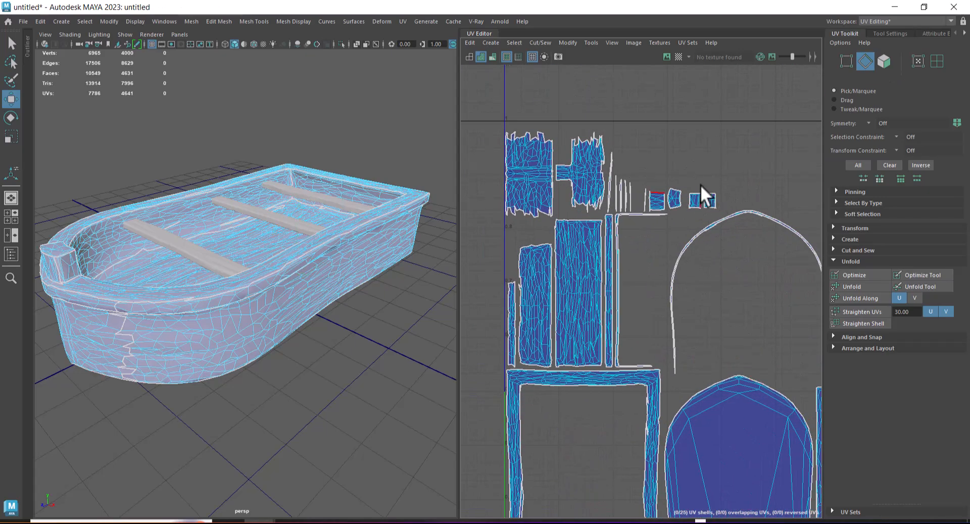
pyautogui.moveTo(711, 196); pyautogui.dragTo(705, 211)
pyautogui.keyDown('shift'); pyautogui.moveTo(705, 211); pyautogui.dragTo(661, 303, button='right'); pyautogui.keyUp('shift')
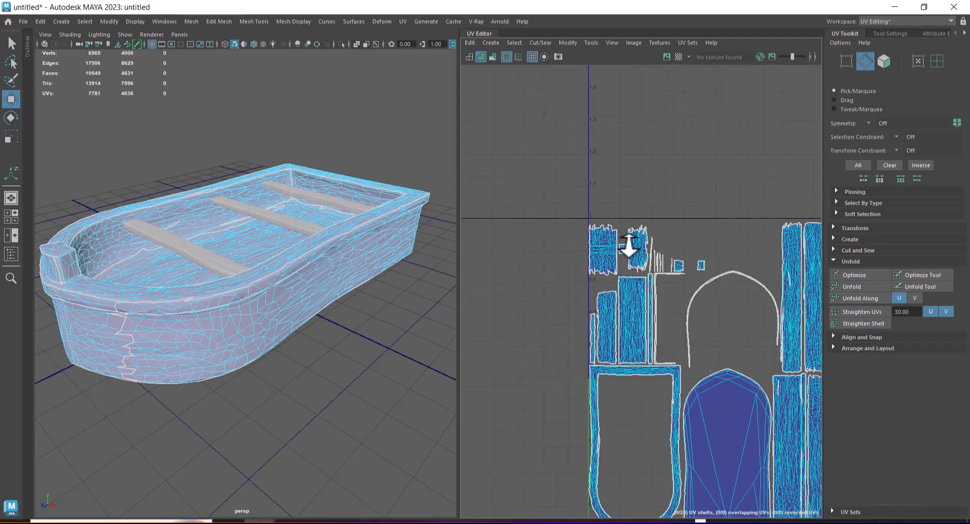
pyautogui.keyDown('alt'); pyautogui.moveTo(661, 303); pyautogui.dragTo(684, 262, button='middle'); pyautogui.keyUp('alt')
pyautogui.keyDown('alt'); pyautogui.moveTo(684, 262); pyautogui.dragTo(718, 359, button='right'); pyautogui.keyUp('alt')
pyautogui.keyDown('alt'); pyautogui.moveTo(718, 358); pyautogui.dragTo(710, 279, button='middle'); pyautogui.keyUp('alt')
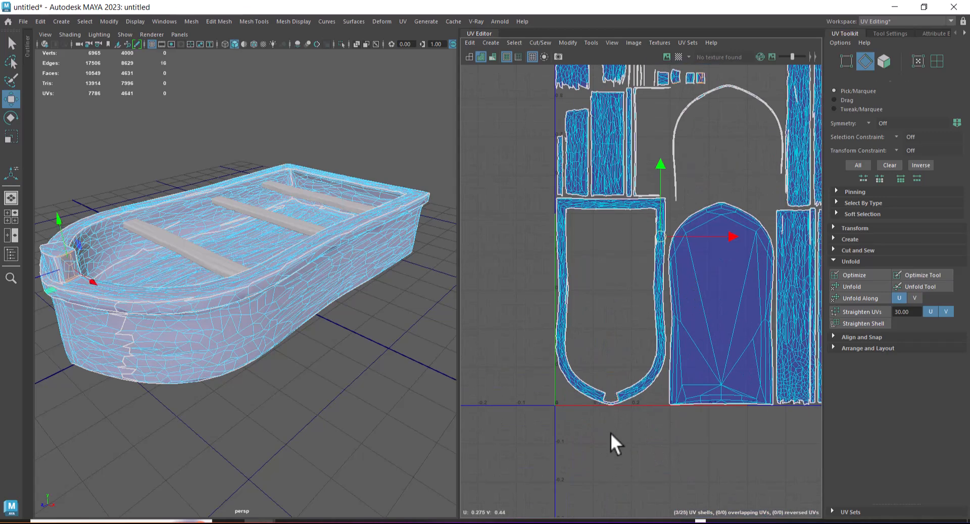
pyautogui.hotkey('ctrl', 'z')
pyautogui.keyDown('alt'); pyautogui.moveTo(746, 162); pyautogui.dragTo(749, 296, button='middle'); pyautogui.keyUp('alt')
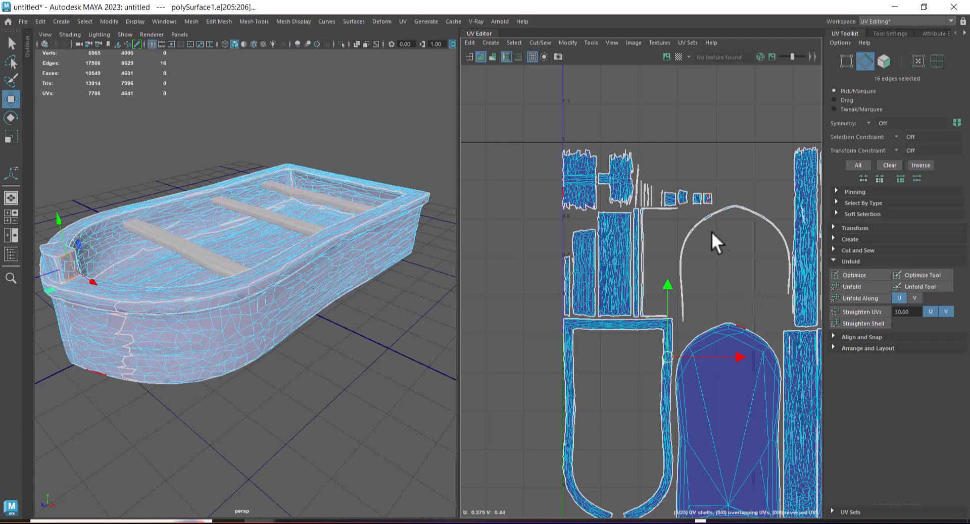
# Sew the group of thin vertical slivers beside the jagged T-shaped shell, checking the result by undoing and redoing it.
pyautogui.scroll(4, 718, 232)
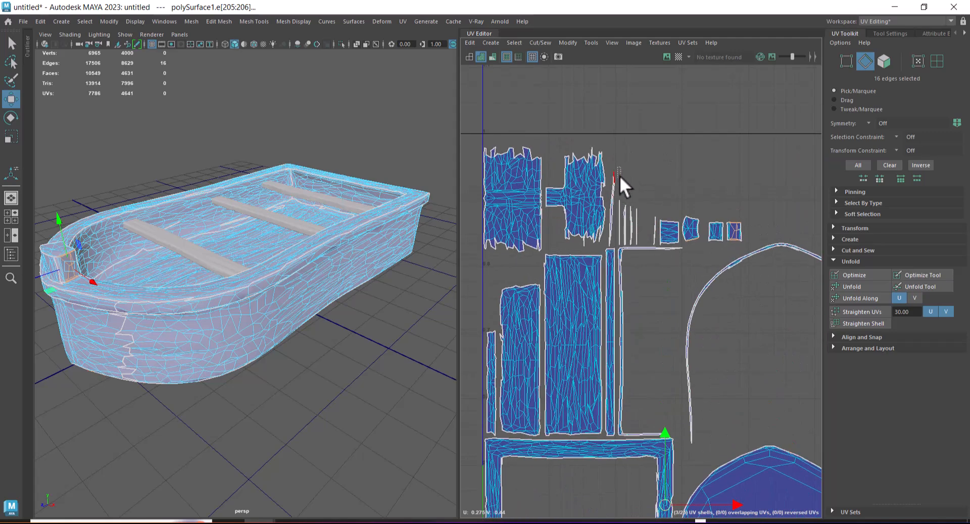
pyautogui.click(642, 237)
pyautogui.click(640, 125)
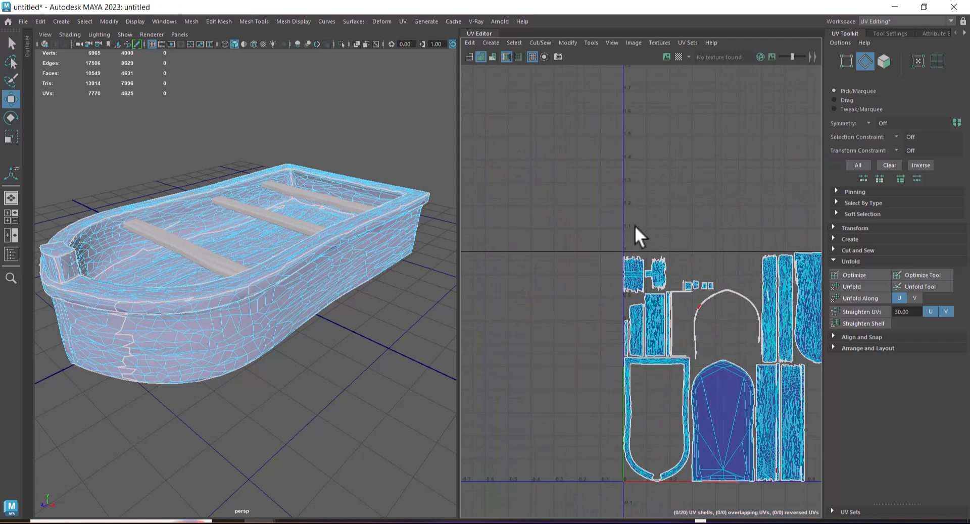
pyautogui.scroll(-3, 562, 188)
pyautogui.keyDown('alt'); pyautogui.moveTo(623, 204); pyautogui.dragTo(538, 134, button='middle'); pyautogui.keyUp('alt')
pyautogui.scroll(1, 539, 134)
pyautogui.hotkey('ctrl', 'z')
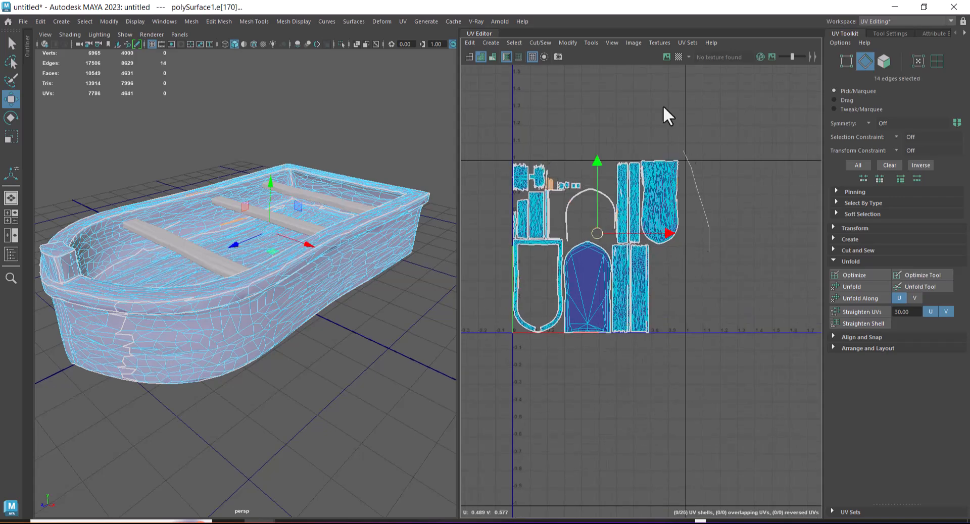
pyautogui.hotkey('ctrl', 'y')
# Sew the remaining thin vertical sliver next to the small square UV pieces.
pyautogui.scroll(5, 593, 212)
pyautogui.keyDown('alt'); pyautogui.moveTo(593, 212); pyautogui.dragTo(760, 319, button='middle'); pyautogui.keyUp('alt')
pyautogui.scroll(3, 681, 255)
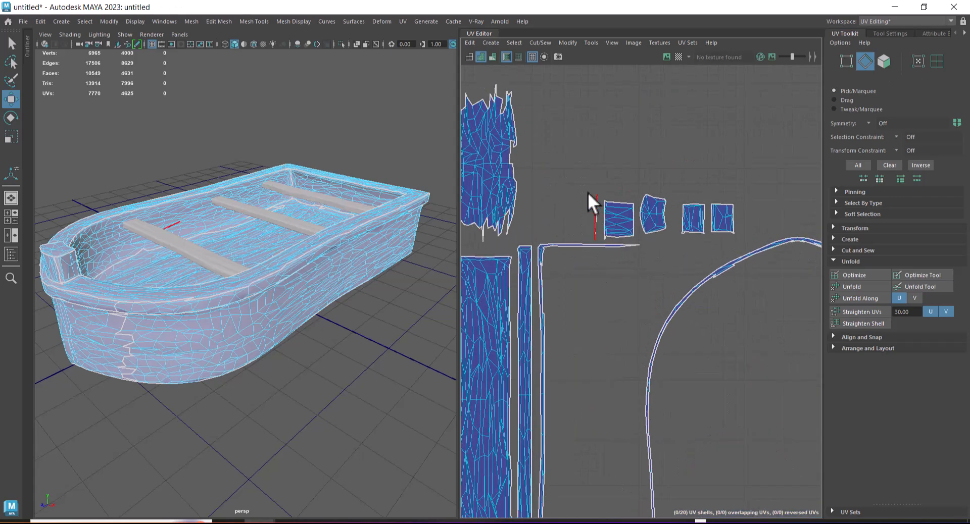
pyautogui.click(596, 225)
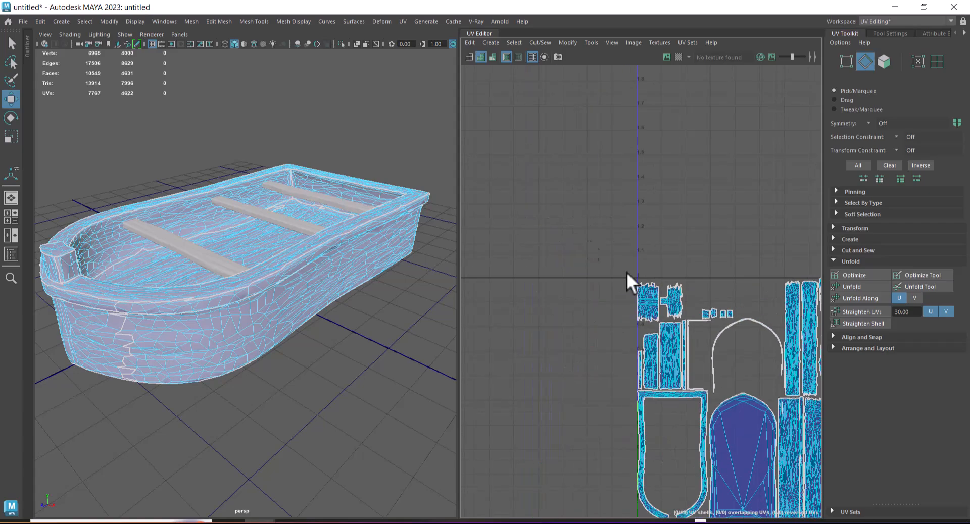
pyautogui.keyDown('alt'); pyautogui.moveTo(587, 238); pyautogui.dragTo(484, 95, button='middle'); pyautogui.keyUp('alt')
pyautogui.scroll(4, 637, 230)
pyautogui.keyDown('alt'); pyautogui.moveTo(683, 263); pyautogui.dragTo(690, 279, button='middle'); pyautogui.keyUp('alt')
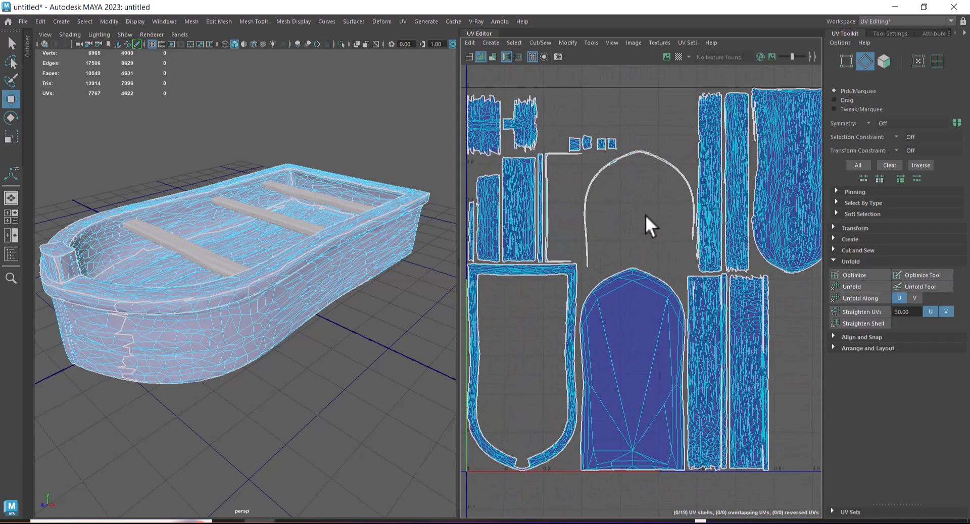
pyautogui.scroll(2, 629, 213)
pyautogui.keyDown('alt'); pyautogui.moveTo(623, 228); pyautogui.dragTo(677, 284, button='middle'); pyautogui.keyUp('alt')
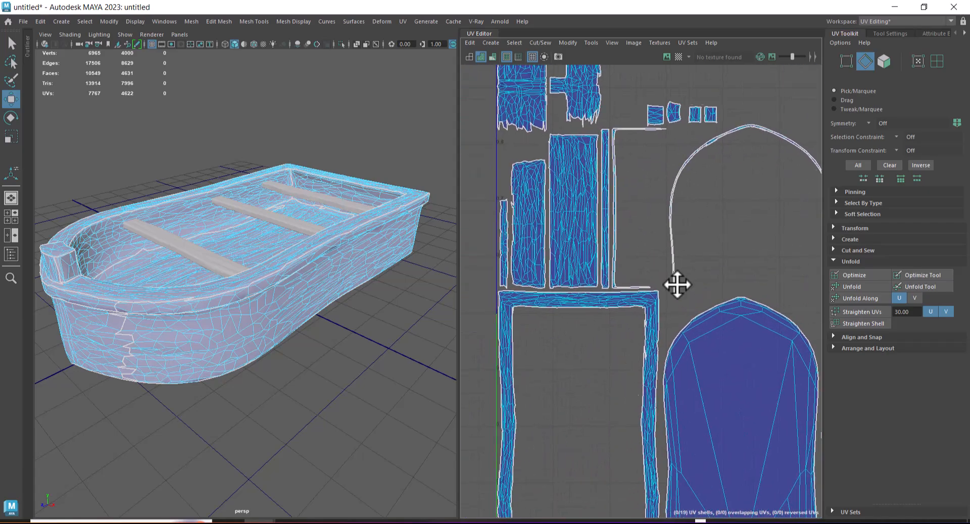
# Select a face on the boat's bow post to locate that part in the UV layout.
pyautogui.scroll(2, 581, 351)
pyautogui.scroll(5, 176, 252)
pyautogui.rightClick(176, 208)
pyautogui.click(173, 236)
pyautogui.click(165, 210)
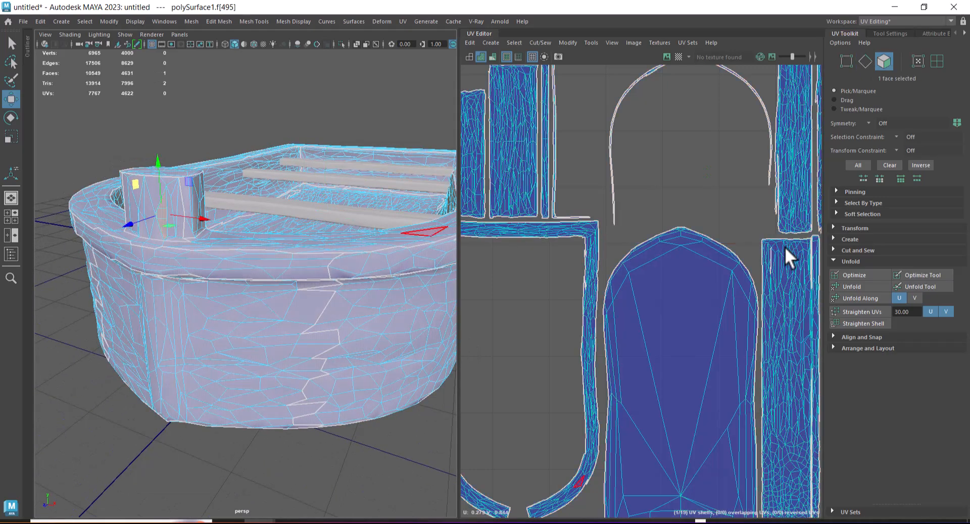
# Select the shared border between two small square UV pieces above the arch and sew them together.
pyautogui.scroll(-3, 690, 271)
pyautogui.keyDown('alt'); pyautogui.moveTo(690, 270); pyautogui.dragTo(689, 290, button='middle'); pyautogui.keyUp('alt')
pyautogui.keyDown('alt'); pyautogui.moveTo(601, 160); pyautogui.dragTo(717, 277, button='right'); pyautogui.keyUp('alt')
pyautogui.keyDown('alt'); pyautogui.moveTo(750, 151); pyautogui.dragTo(644, 270, button='middle'); pyautogui.keyUp('alt')
pyautogui.keyDown('alt'); pyautogui.moveTo(644, 270); pyautogui.dragTo(682, 349, button='right'); pyautogui.keyUp('alt')
pyautogui.moveTo(707, 214); pyautogui.dragTo(694, 190, button='right')
pyautogui.moveTo(688, 195); pyautogui.dragTo(674, 227)
pyautogui.keyDown('shift'); pyautogui.moveTo(682, 241); pyautogui.dragTo(680, 286, button='right'); pyautogui.keyUp('shift')
# Sew the remaining small square UV piece above the arch onto the joined squares to form one horizontal strip.
pyautogui.keyDown('alt'); pyautogui.moveTo(712, 349); pyautogui.dragTo(526, 108, button='right'); pyautogui.keyUp('alt')
pyautogui.keyDown('alt'); pyautogui.moveTo(675, 361); pyautogui.dragTo(634, 107, button='middle'); pyautogui.keyUp('alt')
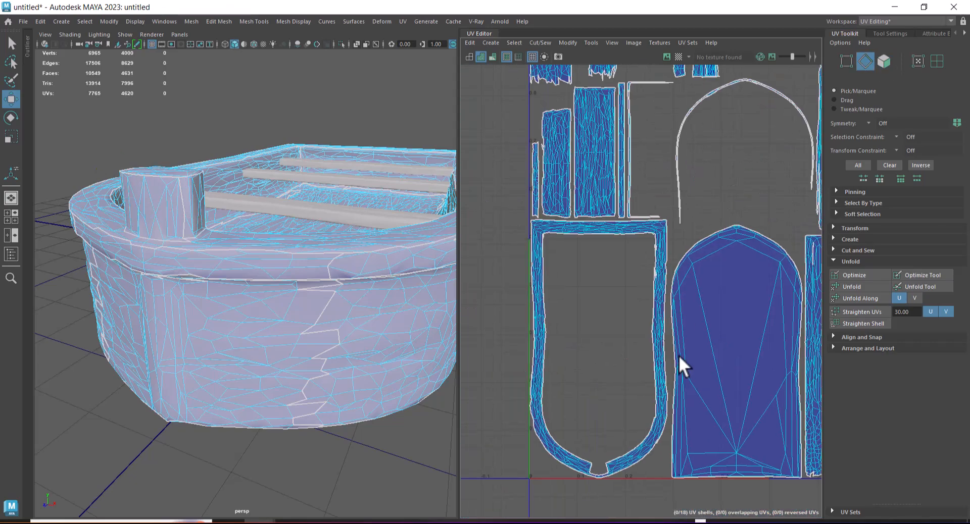
pyautogui.keyDown('alt'); pyautogui.moveTo(689, 299); pyautogui.dragTo(583, 453, button='middle'); pyautogui.keyUp('alt')
pyautogui.keyDown('alt'); pyautogui.moveTo(656, 389); pyautogui.dragTo(616, 167, button='middle'); pyautogui.keyUp('alt')
pyautogui.keyDown('alt'); pyautogui.moveTo(617, 167); pyautogui.dragTo(758, 372, button='right'); pyautogui.keyUp('alt')
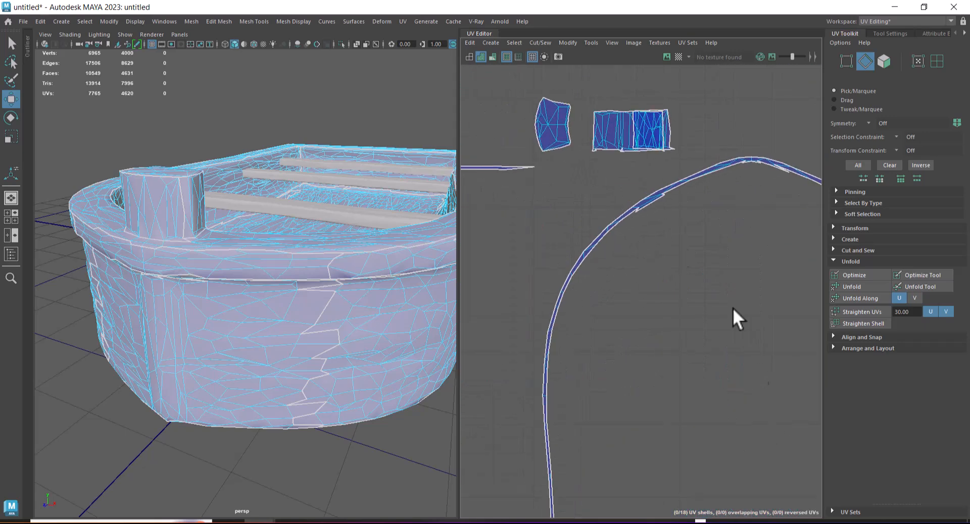
pyautogui.scroll(2, 681, 244)
pyautogui.moveTo(636, 175); pyautogui.dragTo(625, 150, button='right')
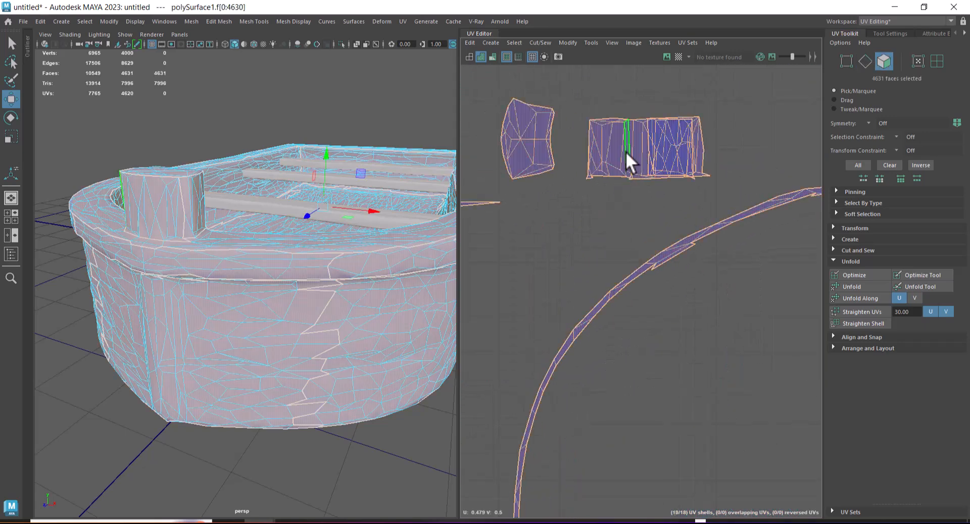
pyautogui.moveTo(648, 148); pyautogui.dragTo(619, 73)
pyautogui.keyDown('alt'); pyautogui.moveTo(623, 102); pyautogui.dragTo(641, 193, button='middle'); pyautogui.keyUp('alt')
pyautogui.moveTo(711, 211); pyautogui.dragTo(687, 194, button='right')
pyautogui.click(689, 167)
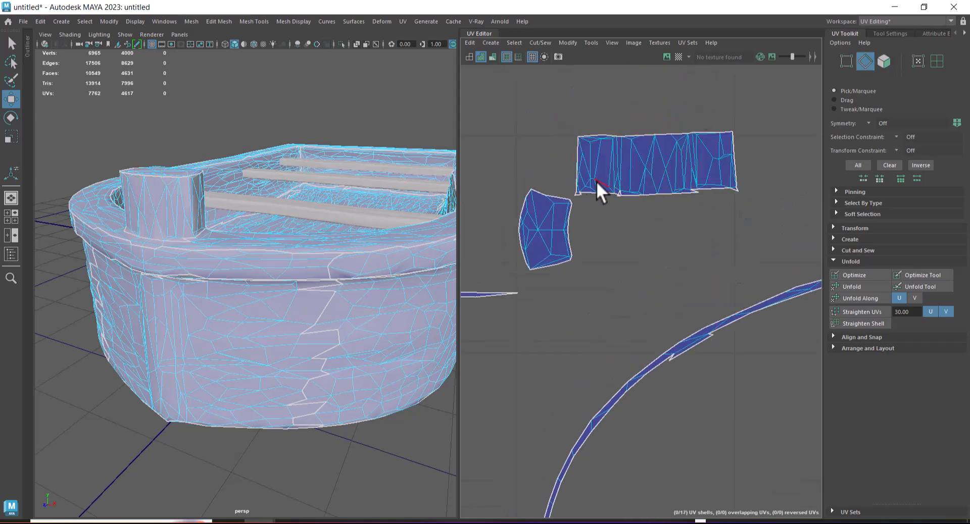
# Select the outer short edge of the small horizontal strip and sew it to the jagged T-shaped shell.
pyautogui.moveTo(569, 155); pyautogui.dragTo(592, 196)
pyautogui.scroll(-2, 662, 264)
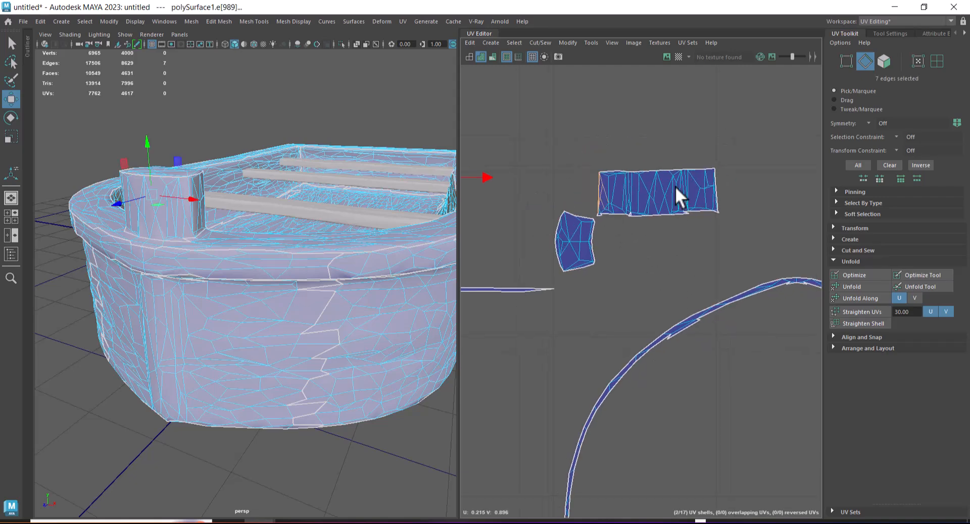
pyautogui.scroll(-3, 661, 223)
pyautogui.keyDown('alt'); pyautogui.moveTo(660, 222); pyautogui.dragTo(738, 208, button='middle'); pyautogui.keyUp('alt')
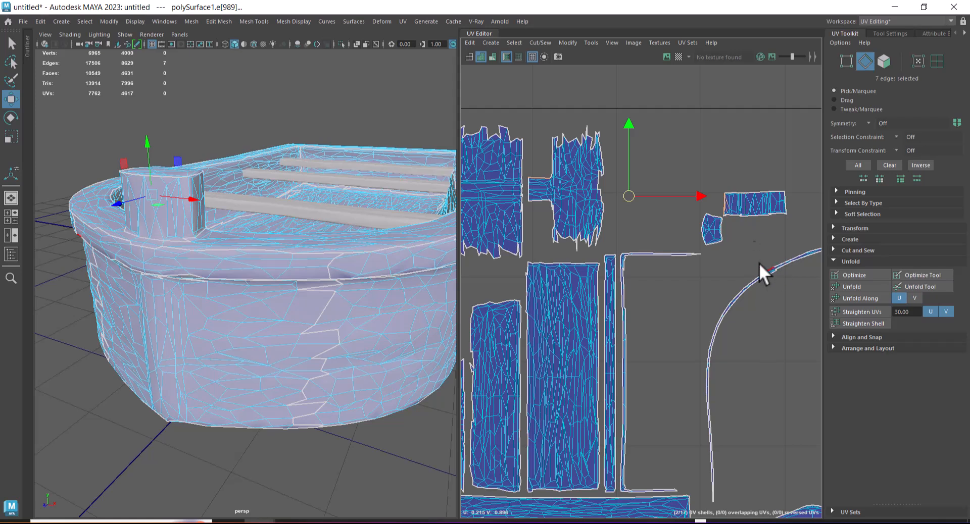
pyautogui.keyDown('shift'); pyautogui.moveTo(759, 263); pyautogui.dragTo(722, 259, button='right'); pyautogui.keyUp('shift')
pyautogui.click(720, 120)
# Sew the small curved UV piece onto the end of the T-shaped shell's arm.
pyautogui.keyDown('alt'); pyautogui.moveTo(574, 196); pyautogui.dragTo(650, 169, button='middle'); pyautogui.keyUp('alt')
pyautogui.moveTo(632, 156); pyautogui.dragTo(669, 158, button='right')
pyautogui.click(666, 177)
pyautogui.moveTo(642, 157); pyautogui.dragTo(690, 149)
pyautogui.moveTo(756, 125); pyautogui.dragTo(762, 114, button='right')
pyautogui.click(763, 115)
pyautogui.moveTo(665, 141)
pyautogui.mouseDown(button='right')
pyautogui.moveTo(659, 151)
pyautogui.moveTo(652, 128)
pyautogui.mouseUp(button='right')
pyautogui.click(718, 186)
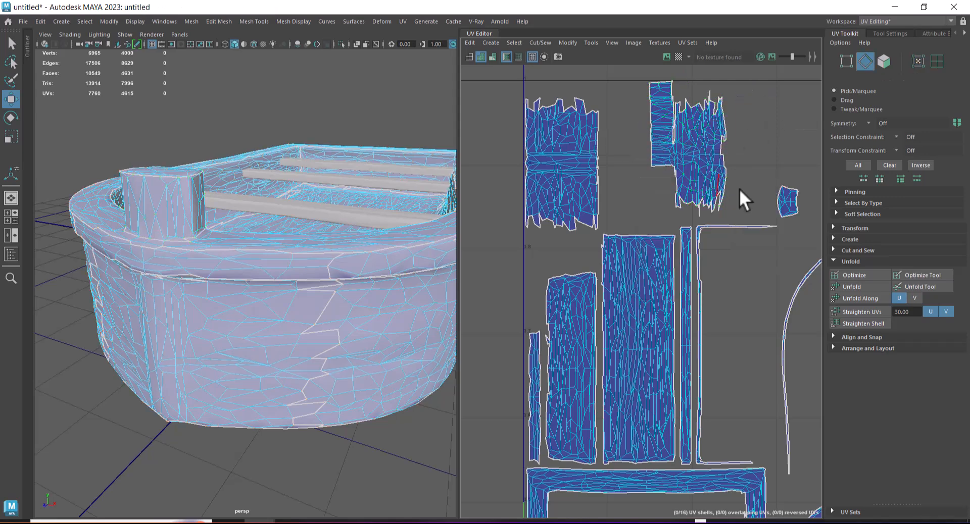
pyautogui.doubleClick(796, 202)
pyautogui.keyDown('shift'); pyautogui.moveTo(690, 129); pyautogui.dragTo(653, 104, button='right'); pyautogui.keyUp('shift')
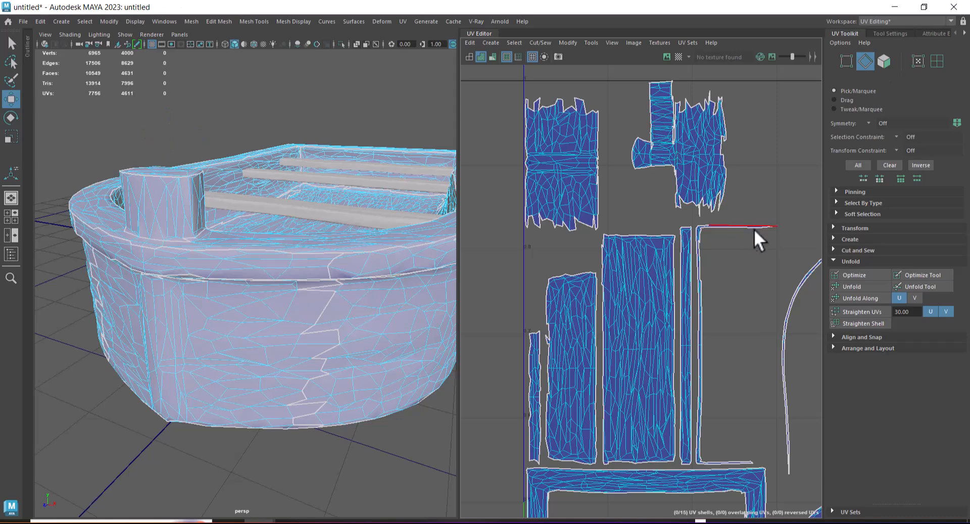
# Sew the short open edges at the corner where the curved piece, the strip and the T-shaped shell meet.
pyautogui.keyDown('alt'); pyautogui.moveTo(604, 159); pyautogui.dragTo(723, 308, button='right'); pyautogui.keyUp('alt')
pyautogui.keyDown('alt'); pyautogui.moveTo(707, 199); pyautogui.dragTo(604, 191, button='middle'); pyautogui.keyUp('alt')
pyautogui.keyDown('alt'); pyautogui.moveTo(623, 174); pyautogui.dragTo(697, 248, button='right'); pyautogui.keyUp('alt')
pyautogui.moveTo(680, 164); pyautogui.dragTo(711, 196)
pyautogui.keyDown('shift'); pyautogui.moveTo(711, 196); pyautogui.dragTo(703, 147, button='right'); pyautogui.keyUp('shift')
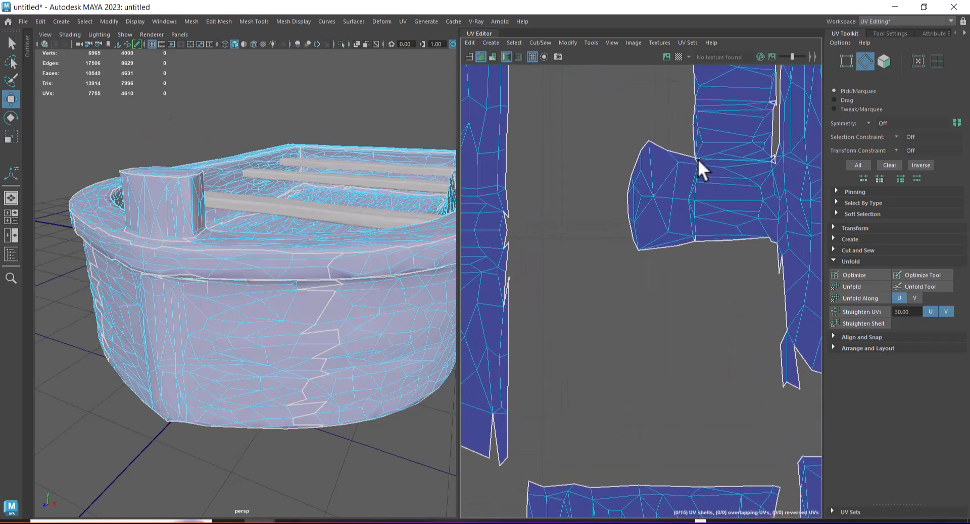
pyautogui.keyDown('alt'); pyautogui.moveTo(751, 291); pyautogui.dragTo(784, 316, button='right'); pyautogui.keyUp('alt')
pyautogui.keyDown('alt'); pyautogui.moveTo(784, 316); pyautogui.dragTo(653, 198, button='middle'); pyautogui.keyUp('alt')
pyautogui.keyDown('alt'); pyautogui.moveTo(653, 198); pyautogui.dragTo(698, 134, button='right'); pyautogui.keyUp('alt')
pyautogui.click(689, 235)
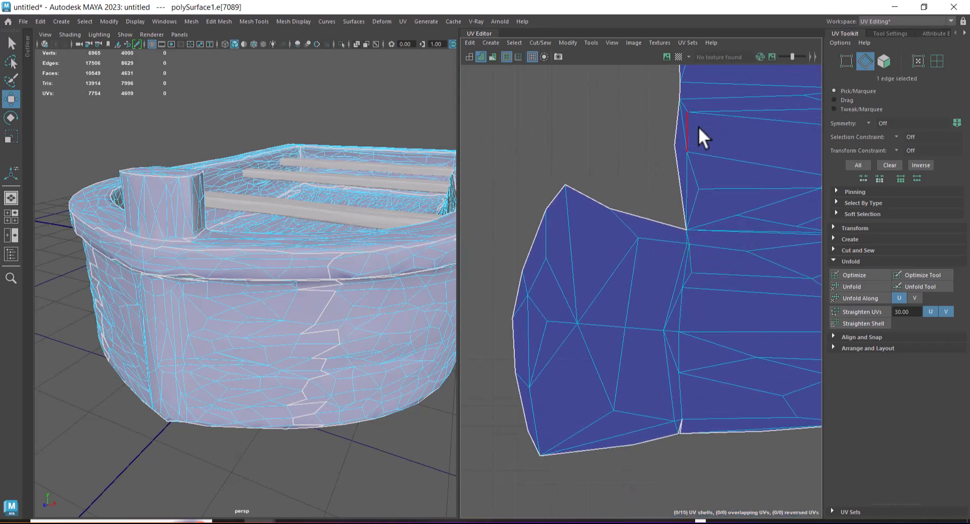
# Select the jagged end of the T-shaped shell and move and sew it to its matching jagged shell.
pyautogui.keyDown('alt'); pyautogui.moveTo(698, 281); pyautogui.dragTo(623, 147, button='right'); pyautogui.keyUp('alt')
pyautogui.keyDown('alt'); pyautogui.moveTo(711, 229); pyautogui.dragTo(693, 217, button='right'); pyautogui.keyUp('alt')
pyautogui.keyDown('alt'); pyautogui.moveTo(693, 216); pyautogui.dragTo(647, 145, button='middle'); pyautogui.keyUp('alt')
pyautogui.keyDown('alt'); pyautogui.moveTo(647, 145); pyautogui.dragTo(642, 164, button='right'); pyautogui.keyUp('alt')
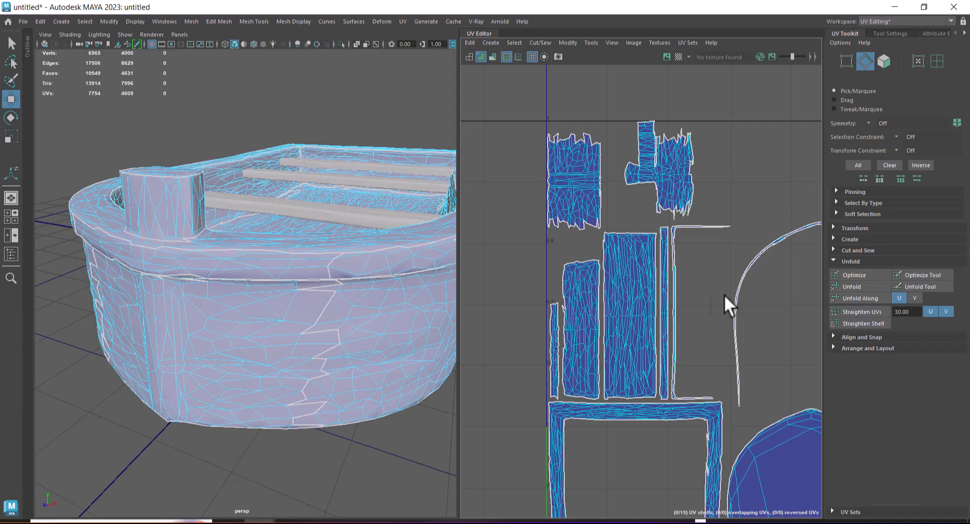
pyautogui.keyDown('alt'); pyautogui.moveTo(726, 294); pyautogui.dragTo(711, 220, button='right'); pyautogui.keyUp('alt')
pyautogui.keyDown('alt'); pyautogui.moveTo(767, 361); pyautogui.dragTo(705, 259, button='middle'); pyautogui.keyUp('alt')
pyautogui.keyDown('alt'); pyautogui.moveTo(705, 259); pyautogui.dragTo(685, 202, button='right'); pyautogui.keyUp('alt')
pyautogui.moveTo(680, 290)
pyautogui.keyDown('alt'); pyautogui.mouseDown(button='middle')
pyautogui.moveTo(666, 281)
pyautogui.moveTo(671, 294)
pyautogui.mouseUp(button='middle'); pyautogui.keyUp('alt')
pyautogui.keyDown('alt'); pyautogui.moveTo(672, 298); pyautogui.dragTo(687, 404, button='right'); pyautogui.keyUp('alt')
pyautogui.keyDown('alt'); pyautogui.moveTo(692, 298); pyautogui.dragTo(729, 485, button='middle'); pyautogui.keyUp('alt')
pyautogui.keyDown('alt'); pyautogui.moveTo(727, 313); pyautogui.dragTo(781, 393, button='right'); pyautogui.keyUp('alt')
pyautogui.keyDown('alt'); pyautogui.moveTo(717, 146); pyautogui.dragTo(740, 194, button='right'); pyautogui.keyUp('alt')
pyautogui.keyDown('alt'); pyautogui.moveTo(727, 140); pyautogui.dragTo(723, 221, button='middle'); pyautogui.keyUp('alt')
pyautogui.moveTo(666, 139); pyautogui.dragTo(656, 144, button='right')
pyautogui.moveTo(620, 123); pyautogui.dragTo(708, 192)
pyautogui.keyDown('shift'); pyautogui.moveTo(679, 199); pyautogui.dragTo(677, 137, button='right'); pyautogui.keyUp('shift')
# Try sewing the jagged upper end of the long merged shell to its neighbouring shell, and undo the sew.
pyautogui.keyDown('alt'); pyautogui.moveTo(692, 333); pyautogui.dragTo(651, 288, button='right'); pyautogui.keyUp('alt')
pyautogui.keyDown('alt'); pyautogui.moveTo(688, 395); pyautogui.dragTo(670, 372, button='right'); pyautogui.keyUp('alt')
pyautogui.keyDown('alt'); pyautogui.moveTo(750, 343); pyautogui.dragTo(645, 120, button='middle'); pyautogui.keyUp('alt')
pyautogui.keyDown('alt'); pyautogui.moveTo(661, 215); pyautogui.dragTo(668, 347, button='middle'); pyautogui.keyUp('alt')
pyautogui.keyDown('alt'); pyautogui.moveTo(699, 162); pyautogui.dragTo(763, 177, button='right'); pyautogui.keyUp('alt')
pyautogui.keyDown('alt'); pyautogui.moveTo(762, 176); pyautogui.dragTo(645, 341, button='middle'); pyautogui.keyUp('alt')
pyautogui.keyDown('alt'); pyautogui.moveTo(645, 341); pyautogui.dragTo(743, 206, button='right'); pyautogui.keyUp('alt')
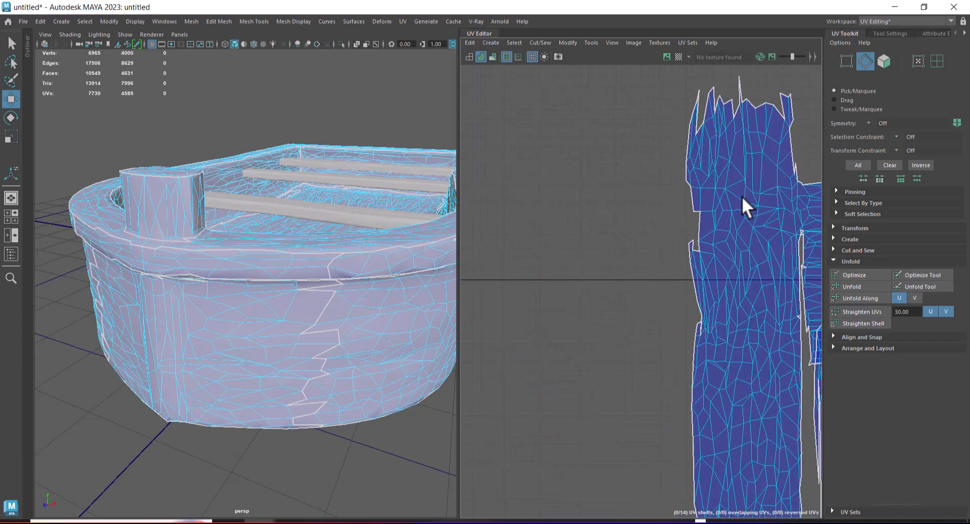
pyautogui.keyDown('alt'); pyautogui.moveTo(742, 206); pyautogui.dragTo(697, 287, button='middle'); pyautogui.keyUp('alt')
pyautogui.moveTo(657, 136); pyautogui.dragTo(757, 243)
pyautogui.keyDown('shift'); pyautogui.moveTo(729, 265); pyautogui.dragTo(702, 141, button='right'); pyautogui.keyUp('shift')
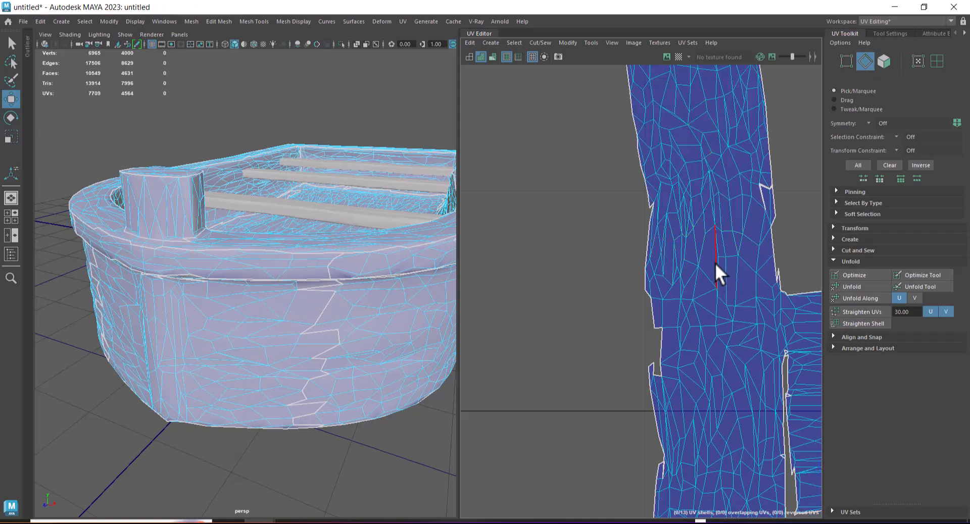
pyautogui.hotkey('ctrl', 'z')
# Extend the jagged edge selection on the matching shell and sew it to the long merged shell.
pyautogui.keyDown('alt'); pyautogui.moveTo(730, 340); pyautogui.dragTo(695, 330, button='right'); pyautogui.keyUp('alt')
pyautogui.keyDown('alt'); pyautogui.moveTo(695, 330); pyautogui.dragTo(665, 123, button='middle'); pyautogui.keyUp('alt')
pyautogui.keyDown('alt'); pyautogui.moveTo(741, 386); pyautogui.dragTo(696, 231, button='middle'); pyautogui.keyUp('alt')
pyautogui.keyDown('alt'); pyautogui.moveTo(696, 231); pyautogui.dragTo(719, 312, button='right'); pyautogui.keyUp('alt')
pyautogui.keyDown('alt'); pyautogui.moveTo(719, 311); pyautogui.dragTo(684, 257, button='middle'); pyautogui.keyUp('alt')
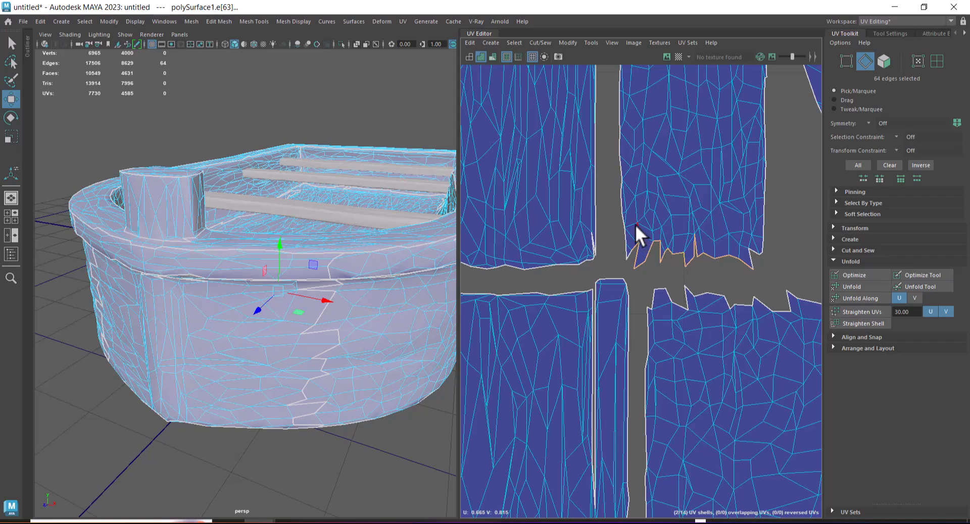
pyautogui.keyDown('shift'); pyautogui.click(753, 273); pyautogui.keyUp('shift')
pyautogui.keyDown('shift'); pyautogui.moveTo(716, 278); pyautogui.dragTo(681, 172, button='right'); pyautogui.keyUp('shift')
# Select all UVs of the long merged shell and apply Straighten Shell.
pyautogui.keyDown('alt'); pyautogui.moveTo(739, 325); pyautogui.dragTo(627, 145, button='right'); pyautogui.keyUp('alt')
pyautogui.keyDown('alt'); pyautogui.moveTo(627, 145); pyautogui.dragTo(691, 426, button='middle'); pyautogui.keyUp('alt')
pyautogui.keyDown('alt'); pyautogui.moveTo(690, 426); pyautogui.dragTo(716, 262, button='right'); pyautogui.keyUp('alt')
pyautogui.keyDown('alt'); pyautogui.moveTo(716, 262); pyautogui.dragTo(695, 142, button='middle'); pyautogui.keyUp('alt')
pyautogui.keyDown('alt'); pyautogui.moveTo(695, 142); pyautogui.dragTo(679, 183, button='right'); pyautogui.keyUp('alt')
pyautogui.click(683, 178)
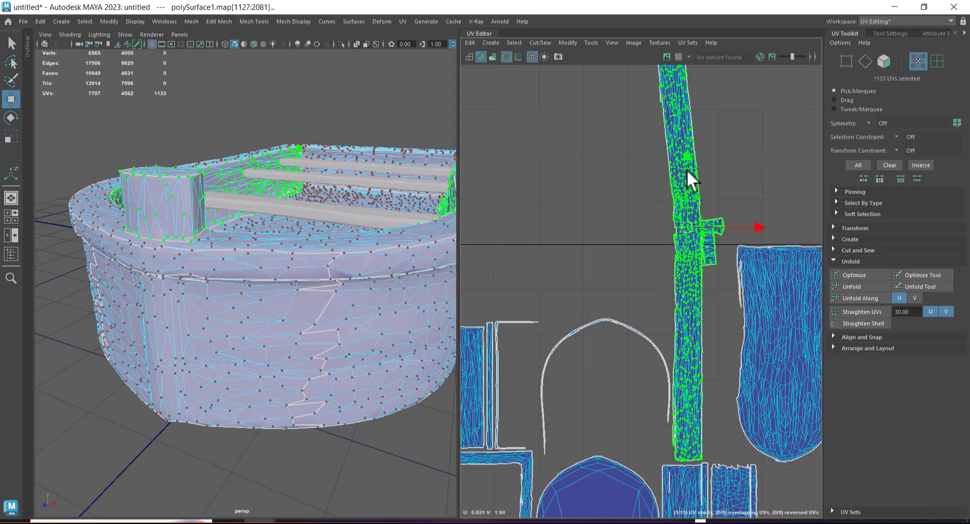
pyautogui.click(869, 323)
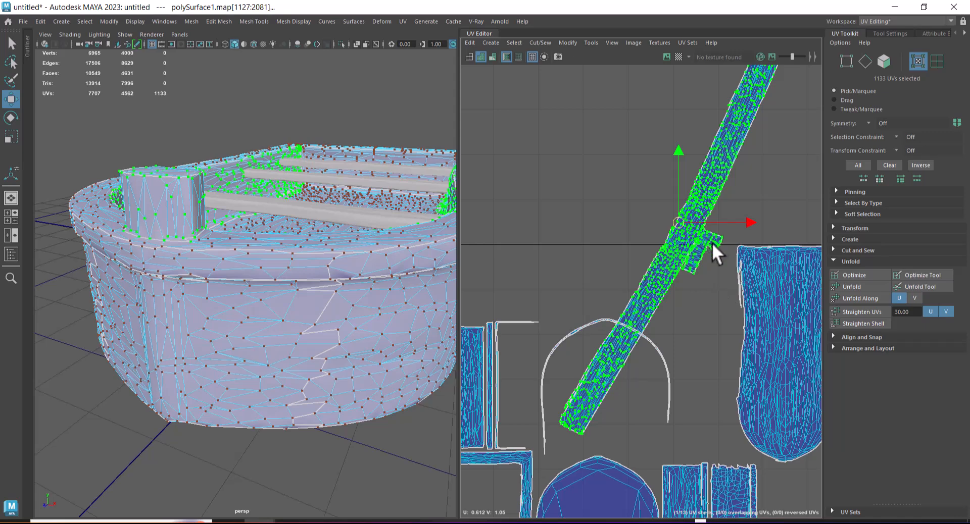
pyautogui.keyDown('alt'); pyautogui.moveTo(694, 344); pyautogui.dragTo(721, 243, button='right'); pyautogui.keyUp('alt')
pyautogui.moveTo(628, 153); pyautogui.dragTo(640, 156, button='right')
pyautogui.click(556, 85)
pyautogui.moveTo(555, 85); pyautogui.dragTo(817, 442)
pyautogui.press('f')
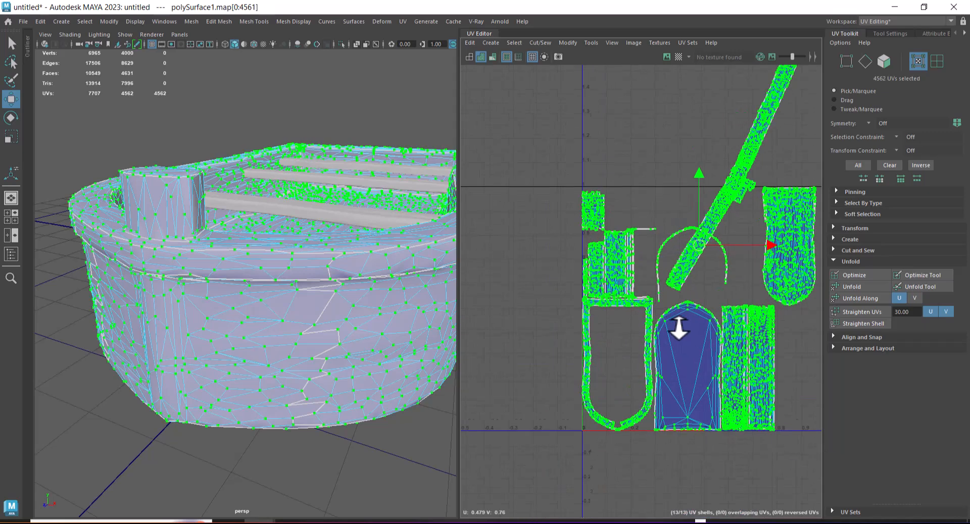
pyautogui.click(639, 152)
# Select the jagged upper edges of the shell with two jagged ends and sew them to their matching shell.
pyautogui.keyDown('alt'); pyautogui.moveTo(636, 210); pyautogui.dragTo(713, 329, button='right'); pyautogui.keyUp('alt')
pyautogui.keyDown('alt'); pyautogui.moveTo(643, 252); pyautogui.dragTo(716, 247, button='middle'); pyautogui.keyUp('alt')
pyautogui.moveTo(714, 242); pyautogui.dragTo(699, 146, button='right')
pyautogui.scroll(2, 686, 208)
pyautogui.keyDown('alt'); pyautogui.moveTo(579, 237); pyautogui.dragTo(635, 235, button='middle'); pyautogui.keyUp('alt')
pyautogui.moveTo(589, 215); pyautogui.dragTo(706, 274)
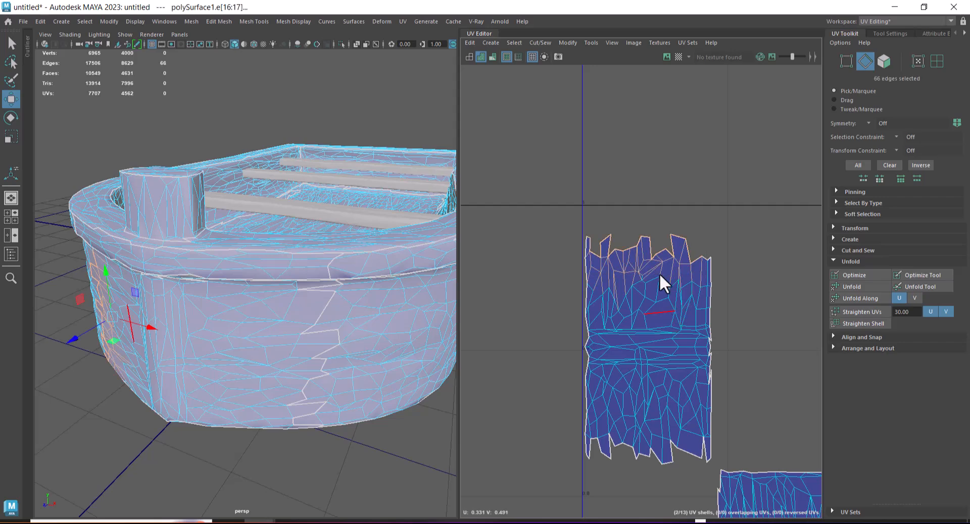
pyautogui.press('g')
pyautogui.click(655, 269)
# Sew the remaining jagged end of that shell to its matching piece by repeating the sew command.
pyautogui.keyDown('alt'); pyautogui.moveTo(709, 359); pyautogui.dragTo(656, 194, button='right'); pyautogui.keyUp('alt')
pyautogui.keyDown('alt'); pyautogui.moveTo(788, 495); pyautogui.dragTo(603, 130, button='middle'); pyautogui.keyUp('alt')
pyautogui.keyDown('alt'); pyautogui.moveTo(603, 129); pyautogui.dragTo(707, 328, button='right'); pyautogui.keyUp('alt')
pyautogui.keyDown('alt'); pyautogui.moveTo(707, 328); pyautogui.dragTo(568, 120, button='middle'); pyautogui.keyUp('alt')
pyautogui.keyDown('alt'); pyautogui.moveTo(571, 129); pyautogui.dragTo(629, 248, button='right'); pyautogui.keyUp('alt')
pyautogui.moveTo(591, 255); pyautogui.dragTo(669, 320)
pyautogui.press('g')
pyautogui.click(720, 323)
# Select all the UV shells and lay them out inside the 0–1 UV tile.
pyautogui.keyDown('alt'); pyautogui.moveTo(682, 338); pyautogui.dragTo(566, 110, button='right'); pyautogui.keyUp('alt')
pyautogui.keyDown('alt'); pyautogui.moveTo(682, 242); pyautogui.dragTo(649, 192, button='right'); pyautogui.keyUp('alt')
pyautogui.keyDown('alt'); pyautogui.moveTo(743, 310); pyautogui.dragTo(691, 211, button='right'); pyautogui.keyUp('alt')
pyautogui.keyDown('alt'); pyautogui.moveTo(692, 219); pyautogui.dragTo(650, 199, button='middle'); pyautogui.keyUp('alt')
pyautogui.keyDown('alt'); pyautogui.moveTo(649, 194); pyautogui.dragTo(675, 196, button='right'); pyautogui.keyUp('alt')
pyautogui.moveTo(573, 88); pyautogui.dragTo(733, 333)
pyautogui.keyDown('shift'); pyautogui.moveTo(692, 223); pyautogui.dragTo(567, 258, button='right'); pyautogui.keyUp('shift')
# Rotate the long diagonal shell until it stands nearly upright and apply Straighten Shell to it.
pyautogui.keyDown('alt'); pyautogui.moveTo(645, 241); pyautogui.dragTo(792, 382, button='right'); pyautogui.keyUp('alt')
pyautogui.click(688, 386)
pyautogui.doubleClick(635, 194)
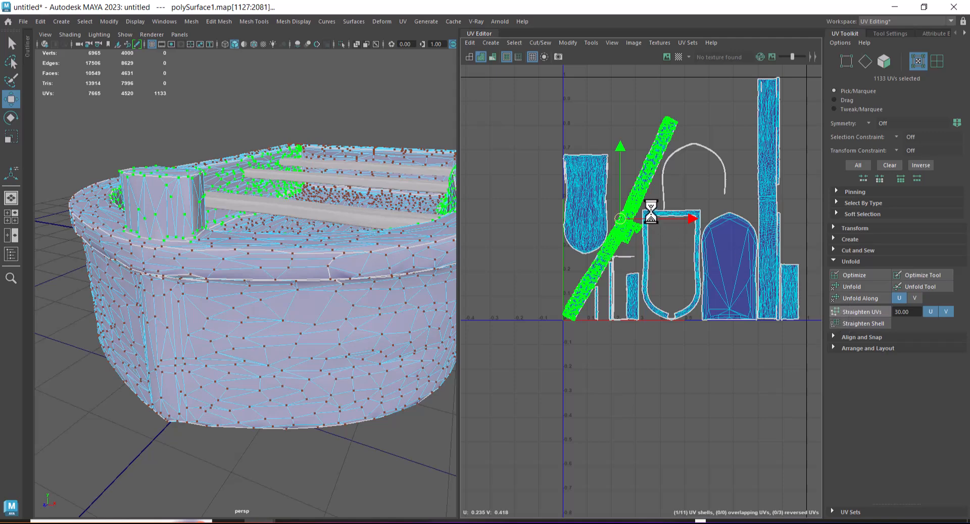
pyautogui.hotkey('ctrl', 'z')
pyautogui.scroll(2, 678, 415)
pyautogui.press('e')
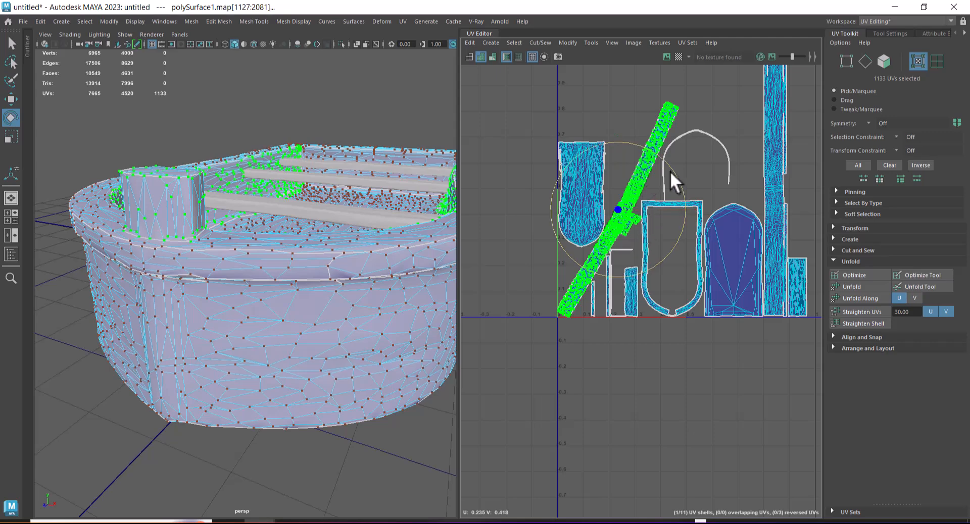
pyautogui.moveTo(672, 171); pyautogui.dragTo(647, 147)
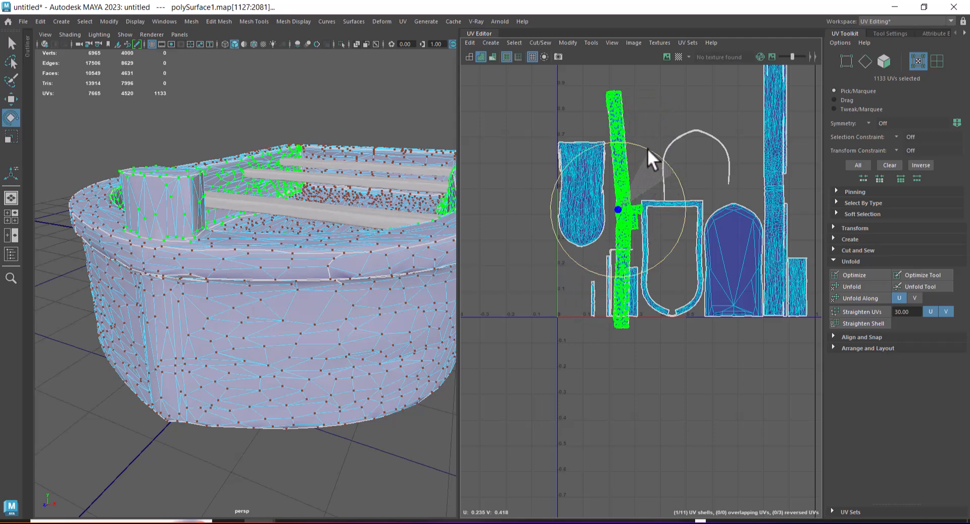
pyautogui.scroll(-3, 708, 355)
pyautogui.scroll(3, 715, 330)
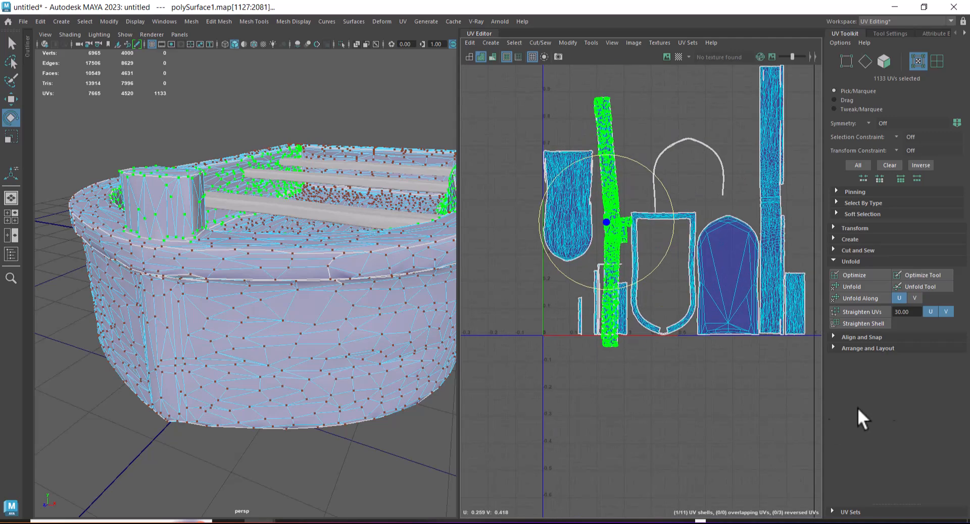
pyautogui.click(869, 323)
pyautogui.click(868, 325)
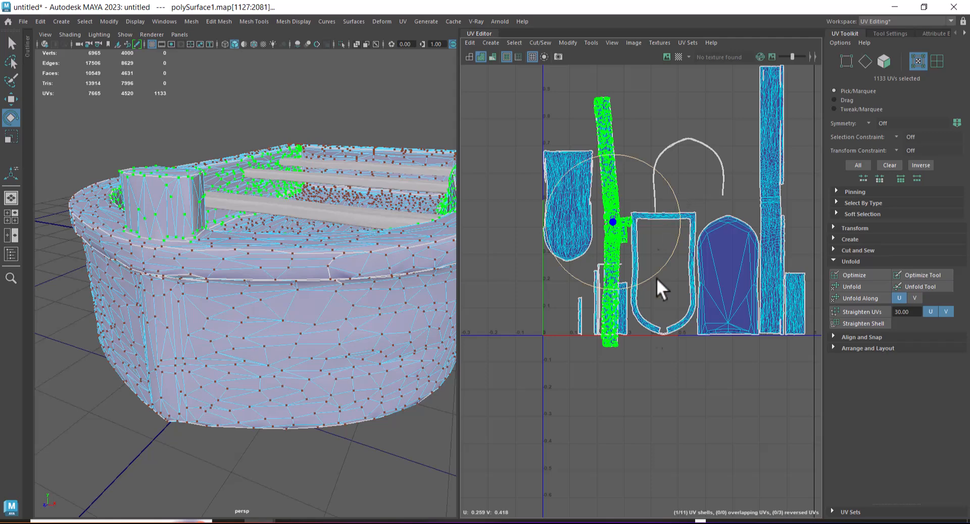
# Select every UV and repack the shells into the UV tile, then clear the selection.
pyautogui.scroll(-3, 659, 243)
pyautogui.click(778, 170)
pyautogui.moveTo(787, 160); pyautogui.dragTo(487, 442)
pyautogui.keyDown('shift'); pyautogui.moveTo(679, 164); pyautogui.dragTo(543, 227, button='right'); pyautogui.keyUp('shift')
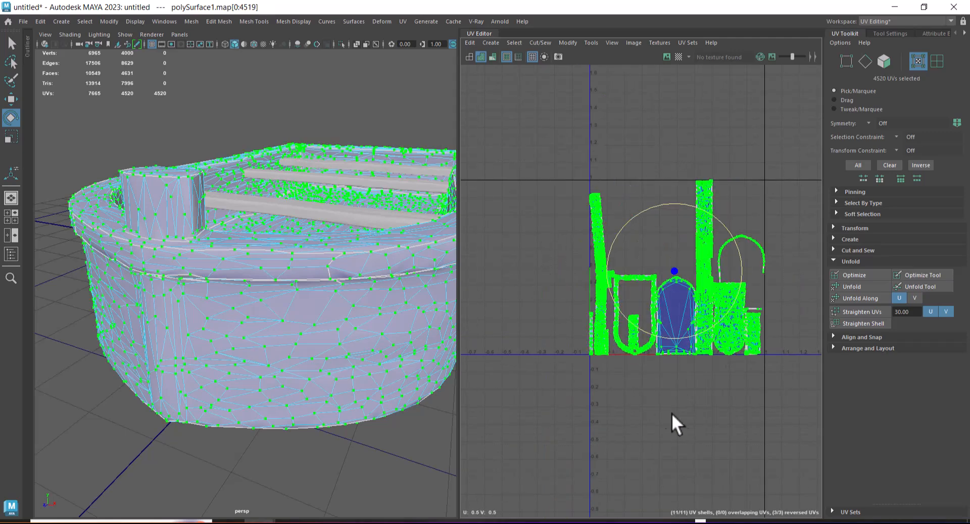
pyautogui.scroll(2, 666, 410)
pyautogui.scroll(1, 635, 413)
pyautogui.click(716, 402)
# Try sewing the selected edges of the thin arch-shaped shell to their matching shells, and undo the sew.
pyautogui.keyDown('alt'); pyautogui.moveTo(748, 315); pyautogui.dragTo(710, 323, button='middle'); pyautogui.keyUp('alt')
pyautogui.moveTo(738, 205); pyautogui.dragTo(739, 147, button='right')
pyautogui.moveTo(745, 202); pyautogui.dragTo(731, 241)
pyautogui.keyDown('shift'); pyautogui.moveTo(729, 275); pyautogui.dragTo(787, 360, button='right'); pyautogui.keyUp('shift')
pyautogui.hotkey('ctrl', 'z')
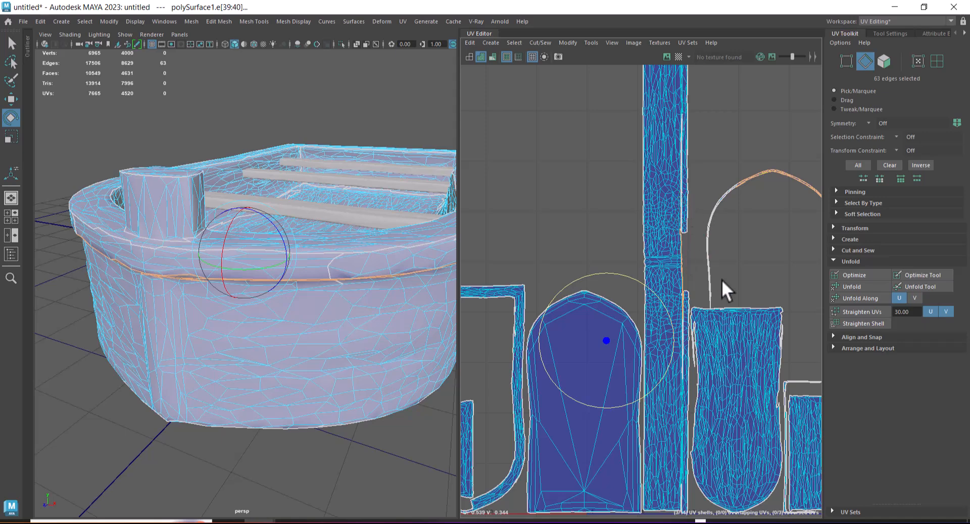
# Select the UVs of the thin arch-shaped shell and move it up and away from the neighbouring shells.
pyautogui.keyDown('alt'); pyautogui.moveTo(698, 292); pyautogui.dragTo(634, 310, button='middle'); pyautogui.keyUp('alt')
pyautogui.keyDown('alt'); pyautogui.moveTo(633, 309); pyautogui.dragTo(676, 216, button='right'); pyautogui.keyUp('alt')
pyautogui.keyDown('alt'); pyautogui.moveTo(676, 216); pyautogui.dragTo(634, 237, button='middle'); pyautogui.keyUp('alt')
pyautogui.keyDown('alt'); pyautogui.moveTo(634, 236); pyautogui.dragTo(720, 228, button='right'); pyautogui.keyUp('alt')
pyautogui.moveTo(746, 173); pyautogui.dragTo(632, 233)
pyautogui.keyDown('ctrl'); pyautogui.moveTo(661, 224); pyautogui.dragTo(720, 262, button='right'); pyautogui.keyUp('ctrl')
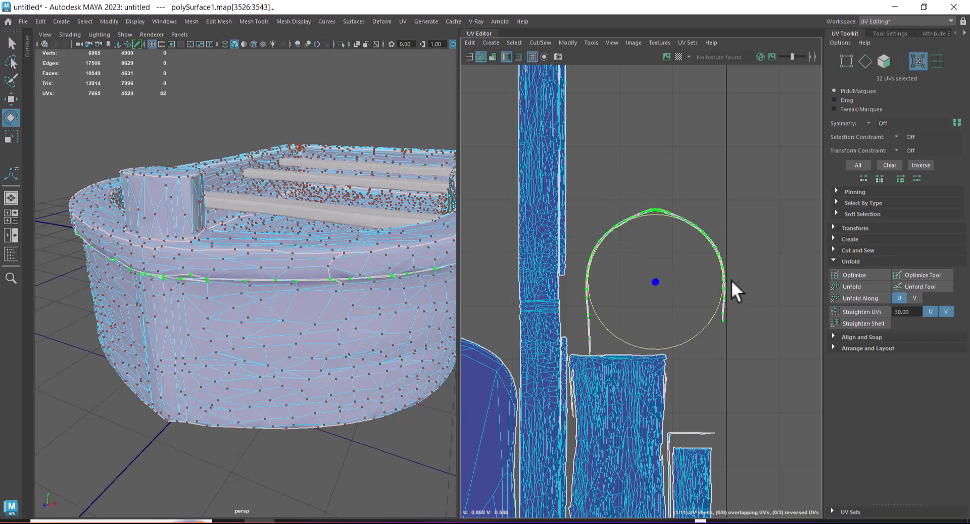
pyautogui.press('w')
pyautogui.moveTo(650, 281); pyautogui.dragTo(731, 207)
# Select the edges of the arch-shaped shell and examine where their matching edges lie in the neighbouring shells.
pyautogui.keyDown('alt'); pyautogui.moveTo(731, 262); pyautogui.dragTo(695, 161, button='right'); pyautogui.keyUp('alt')
pyautogui.moveTo(671, 120); pyautogui.dragTo(805, 305)
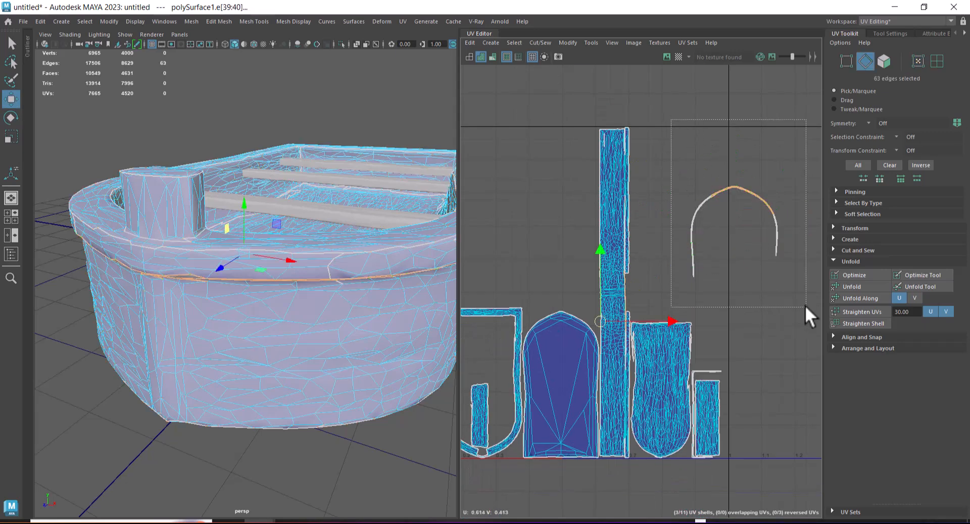
pyautogui.keyDown('alt'); pyautogui.moveTo(678, 338); pyautogui.dragTo(719, 354, button='right'); pyautogui.keyUp('alt')
pyautogui.keyDown('alt'); pyautogui.moveTo(710, 349); pyautogui.dragTo(799, 131, button='middle'); pyautogui.keyUp('alt')
pyautogui.keyDown('alt'); pyautogui.moveTo(799, 132); pyautogui.dragTo(700, 152, button='right'); pyautogui.keyUp('alt')
pyautogui.keyDown('alt'); pyautogui.moveTo(700, 153); pyautogui.dragTo(639, 232, button='middle'); pyautogui.keyUp('alt')
pyautogui.keyDown('alt'); pyautogui.moveTo(639, 232); pyautogui.dragTo(687, 180, button='right'); pyautogui.keyUp('alt')
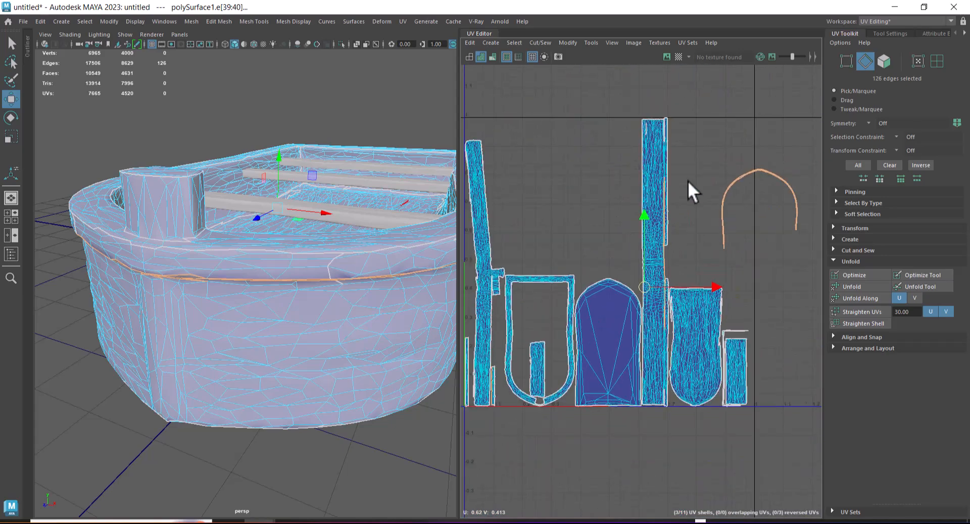
pyautogui.keyDown('alt'); pyautogui.moveTo(687, 181); pyautogui.dragTo(611, 152, button='middle'); pyautogui.keyUp('alt')
pyautogui.keyDown('alt'); pyautogui.moveTo(611, 194); pyautogui.dragTo(615, 241, button='right'); pyautogui.keyUp('alt')
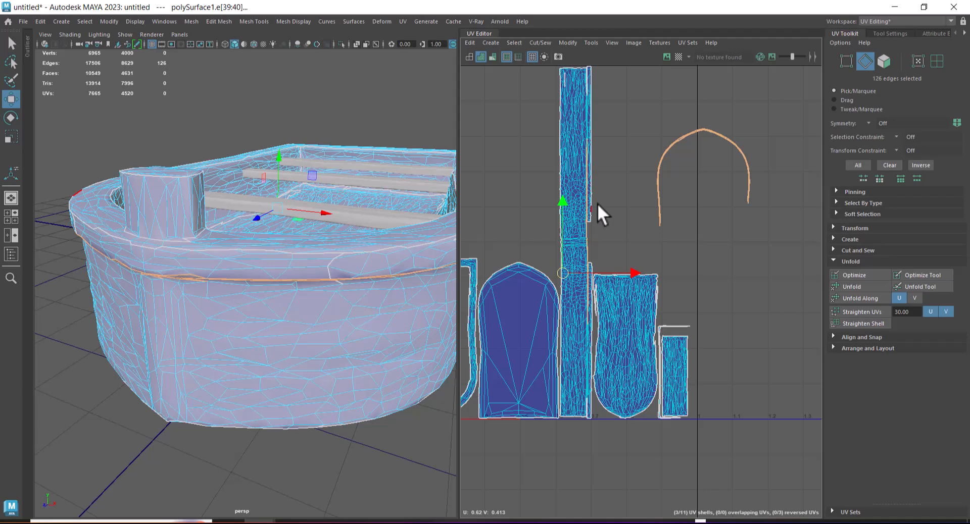
pyautogui.keyDown('shift'); pyautogui.rightClick(692, 171); pyautogui.keyUp('shift')
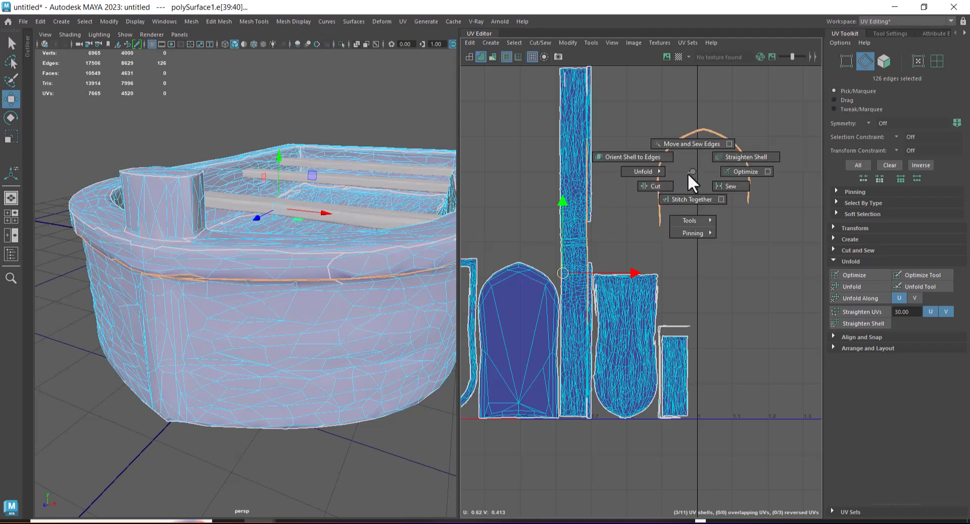
# Select the UVs of the tall straight shell and move it out of the UV tile, past the arch-shaped shell.
pyautogui.keyDown('alt'); pyautogui.moveTo(688, 173); pyautogui.dragTo(637, 178, button='right'); pyautogui.keyUp('alt')
pyautogui.moveTo(643, 169); pyautogui.dragTo(780, 171, button='right')
pyautogui.moveTo(639, 241); pyautogui.dragTo(753, 138)
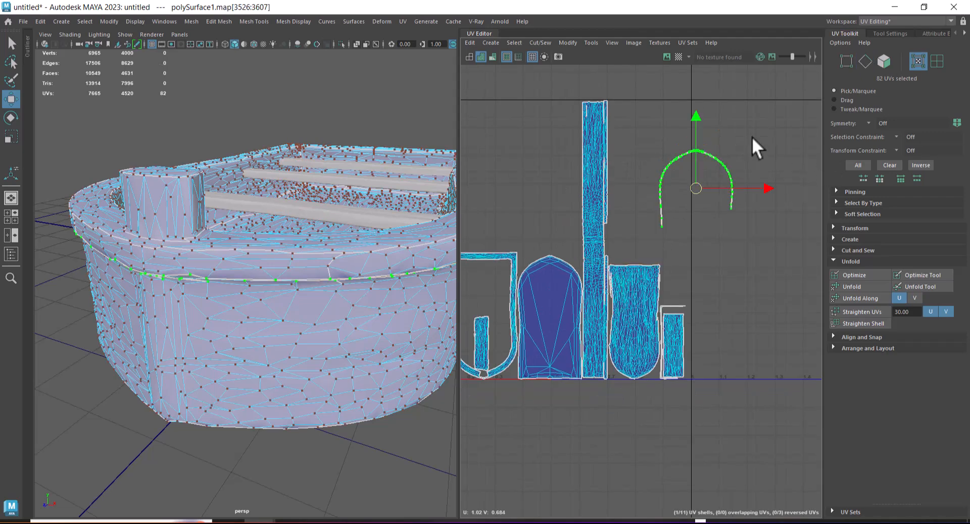
pyautogui.doubleClick(603, 159)
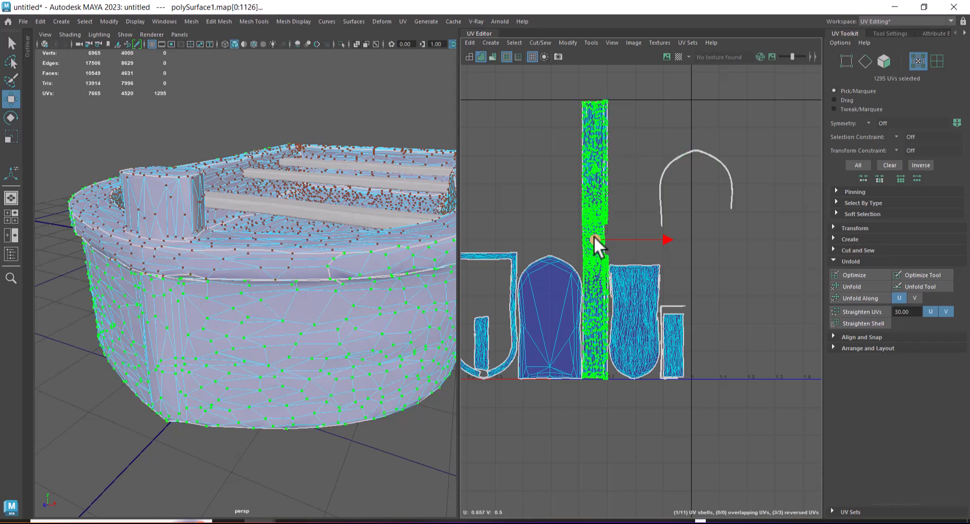
pyautogui.moveTo(597, 241); pyautogui.dragTo(803, 239)
pyautogui.keyDown('alt'); pyautogui.moveTo(728, 156); pyautogui.dragTo(657, 147, button='middle'); pyautogui.keyUp('alt')
pyautogui.moveTo(657, 146); pyautogui.dragTo(650, 108, button='right')
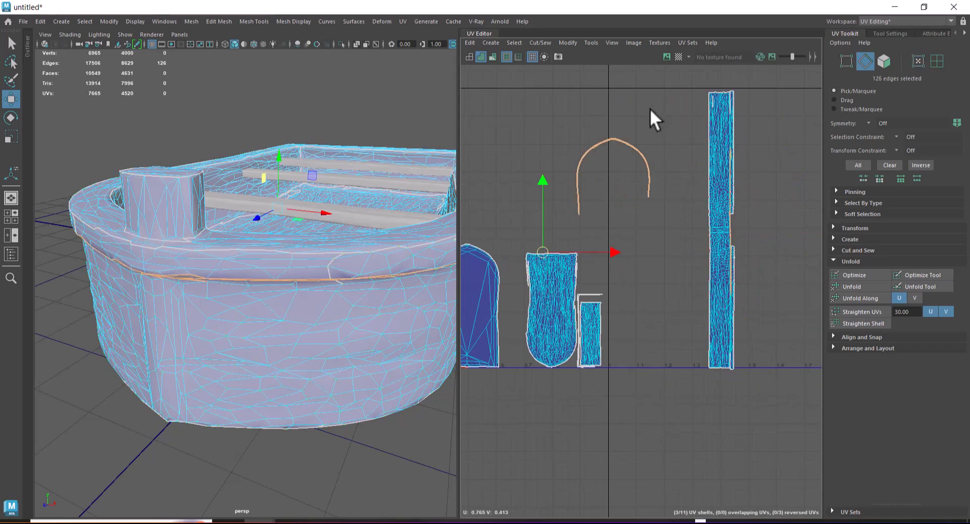
pyautogui.moveTo(549, 252); pyautogui.dragTo(555, 251)
pyautogui.hotkey('ctrl', 'z')
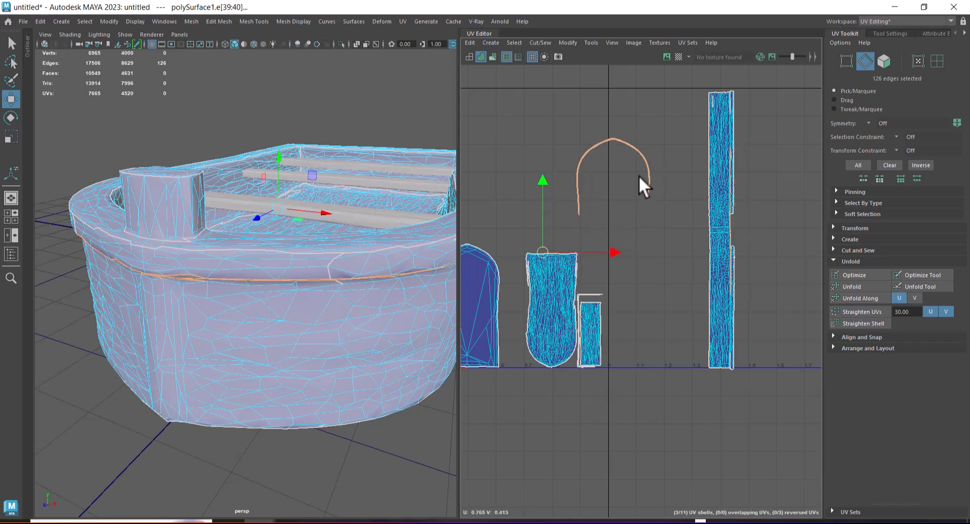
pyautogui.hotkey('ctrl', 'z')
# Select the arch-shaped shell's UVs and move it to the far side of the tall straight shell.
pyautogui.moveTo(668, 117); pyautogui.dragTo(602, 182)
pyautogui.moveTo(602, 182); pyautogui.dragTo(663, 221, button='right')
pyautogui.moveTo(614, 175); pyautogui.dragTo(797, 187)
# Select all edges of the arch-shaped shell and cut the UVs along them.
pyautogui.keyDown('alt'); pyautogui.moveTo(755, 205); pyautogui.dragTo(604, 213, button='middle'); pyautogui.keyUp('alt')
pyautogui.scroll(2, 664, 220)
pyautogui.moveTo(703, 192); pyautogui.dragTo(698, 146, button='right')
pyautogui.moveTo(730, 112); pyautogui.dragTo(596, 261)
pyautogui.moveTo(667, 233); pyautogui.dragTo(629, 248, button='right')
pyautogui.scroll(4, 596, 265)
pyautogui.keyDown('alt'); pyautogui.moveTo(588, 234); pyautogui.dragTo(602, 201, button='middle'); pyautogui.keyUp('alt')
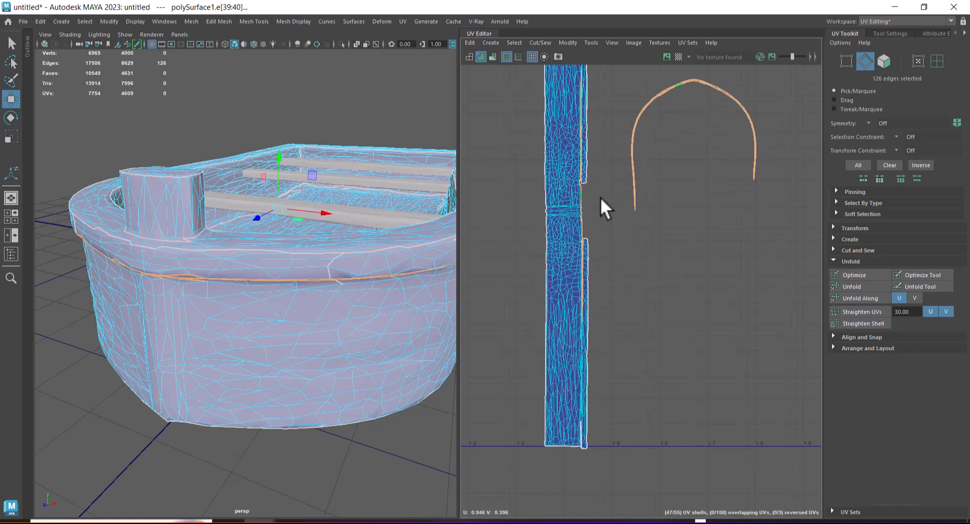
pyautogui.scroll(-2, 585, 184)
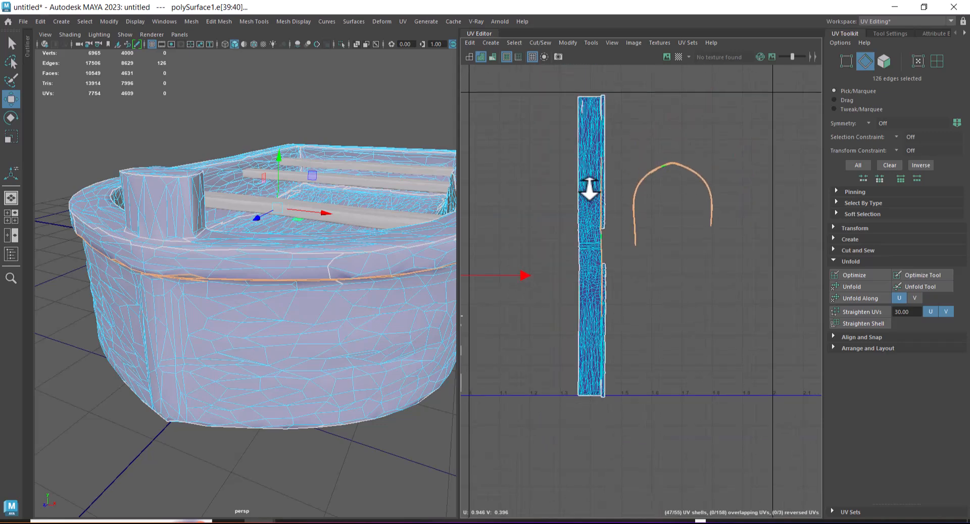
# Add the tall shell's bordering edges to the selection, leave out the tile's shells, and move and sew the arch pieces onto the tall shell.
pyautogui.keyDown('shift'); pyautogui.doubleClick(602, 319); pyautogui.keyUp('shift')
pyautogui.keyDown('alt'); pyautogui.moveTo(603, 320); pyautogui.dragTo(624, 323, button='middle'); pyautogui.keyUp('alt')
pyautogui.scroll(-5, 651, 263)
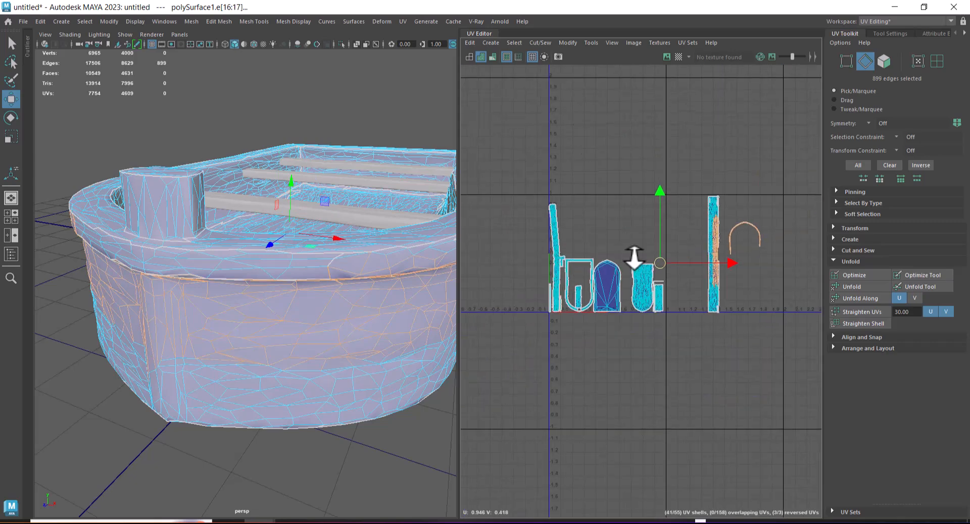
pyautogui.moveTo(541, 172); pyautogui.dragTo(679, 347)
pyautogui.scroll(5, 727, 306)
pyautogui.keyDown('shift'); pyautogui.moveTo(705, 256); pyautogui.dragTo(663, 103, button='right'); pyautogui.keyUp('shift')
pyautogui.keyDown('alt'); pyautogui.moveTo(682, 153); pyautogui.dragTo(716, 205, button='right'); pyautogui.keyUp('alt')
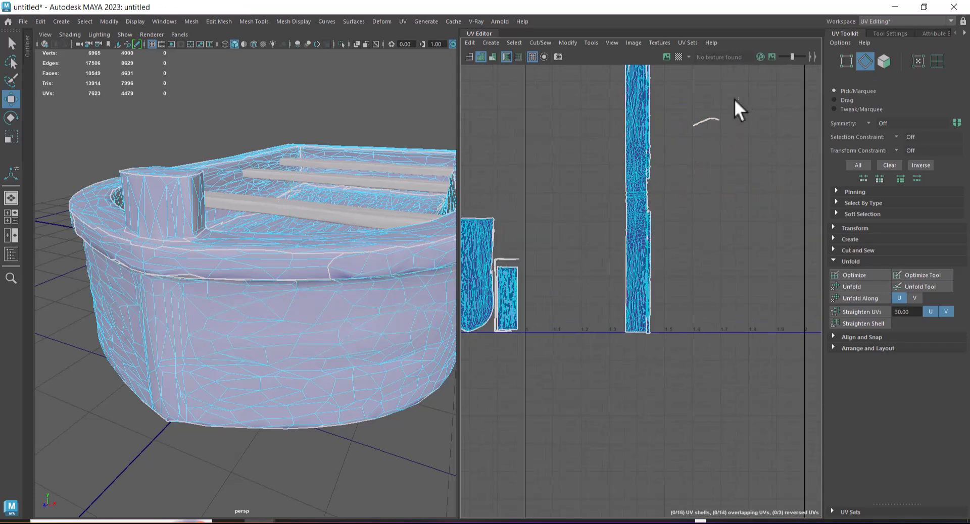
# Select the leftover curved fragment's edges, exclude those inside the UV tile, and move and sew the fragment into the tall shell.
pyautogui.moveTo(738, 96); pyautogui.dragTo(682, 146)
pyautogui.keyDown('alt'); pyautogui.moveTo(697, 195); pyautogui.dragTo(663, 257, button='right'); pyautogui.keyUp('alt')
pyautogui.scroll(-3, 638, 255)
pyautogui.keyDown('ctrl'); pyautogui.moveTo(582, 177); pyautogui.dragTo(498, 313); pyautogui.keyUp('ctrl')
pyautogui.keyDown('shift'); pyautogui.moveTo(659, 311); pyautogui.dragTo(665, 109, button='right'); pyautogui.keyUp('shift')
pyautogui.keyDown('alt'); pyautogui.moveTo(673, 147); pyautogui.dragTo(705, 228, button='right'); pyautogui.keyUp('alt')
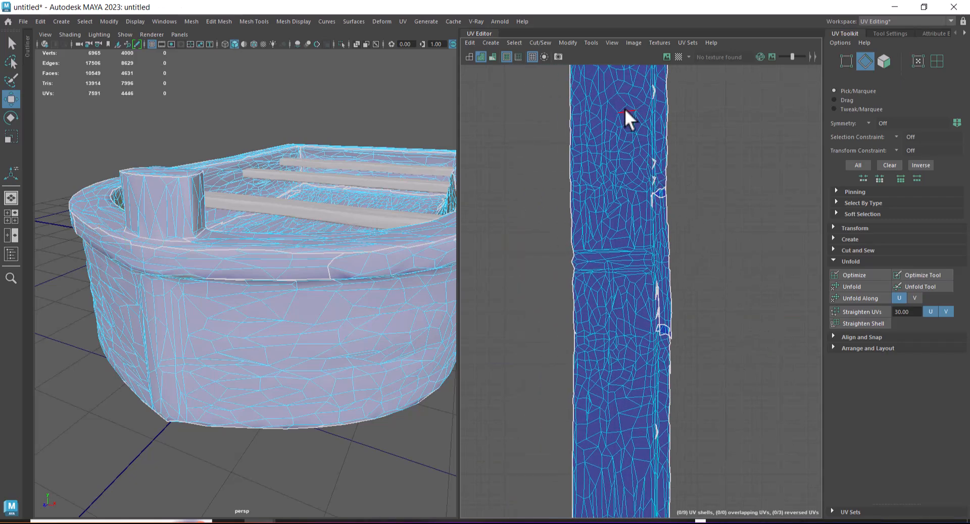
# Select the remaining open seams along the middle of the tall shell's narrow side strip and sew them closed.
pyautogui.keyDown('alt'); pyautogui.moveTo(625, 111); pyautogui.dragTo(645, 191, button='middle'); pyautogui.keyUp('alt')
pyautogui.moveTo(643, 151); pyautogui.dragTo(662, 419)
pyautogui.keyDown('shift'); pyautogui.moveTo(662, 417); pyautogui.dragTo(643, 232, button='right'); pyautogui.keyUp('shift')
pyautogui.moveTo(651, 251); pyautogui.dragTo(671, 432)
pyautogui.keyDown('shift'); pyautogui.moveTo(668, 434); pyautogui.dragTo(614, 232, button='right'); pyautogui.keyUp('shift')
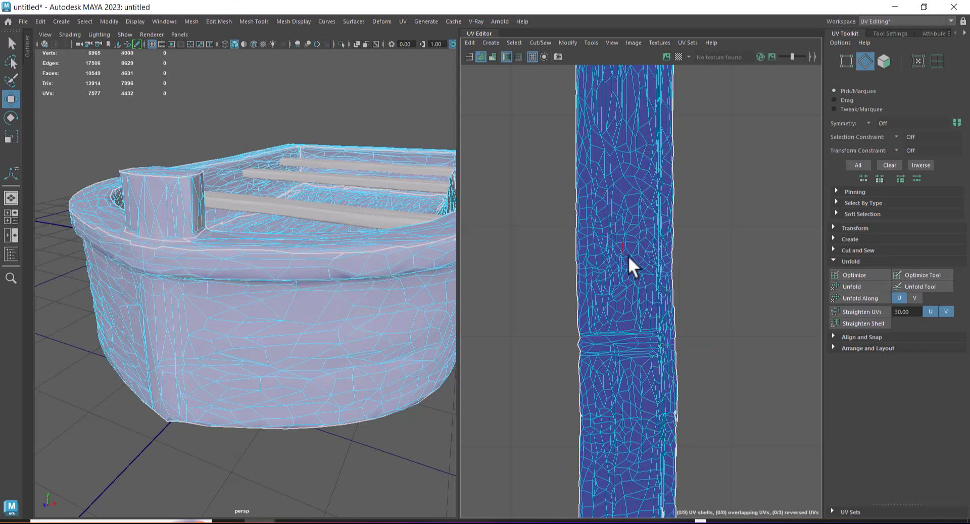
# Sew the short slit near the upper end of the tall shell.
pyautogui.keyDown('alt'); pyautogui.moveTo(708, 381); pyautogui.dragTo(723, 318, button='right'); pyautogui.keyUp('alt')
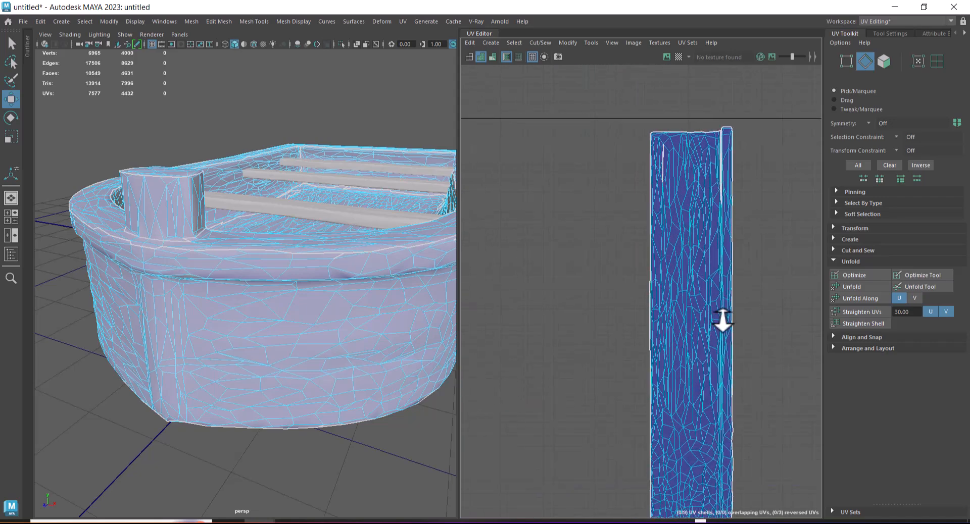
pyautogui.keyDown('alt'); pyautogui.moveTo(660, 138); pyautogui.dragTo(714, 205, button='right'); pyautogui.keyUp('alt')
pyautogui.moveTo(667, 202); pyautogui.dragTo(666, 208)
pyautogui.keyDown('shift'); pyautogui.moveTo(696, 246); pyautogui.dragTo(712, 238, button='right'); pyautogui.keyUp('shift')
# Try sewing the upper seam between the tall shell and its narrow side strip, and undo the sew.
pyautogui.keyDown('alt'); pyautogui.moveTo(730, 273); pyautogui.dragTo(735, 219, button='right'); pyautogui.keyUp('alt')
pyautogui.moveTo(752, 218); pyautogui.dragTo(753, 260)
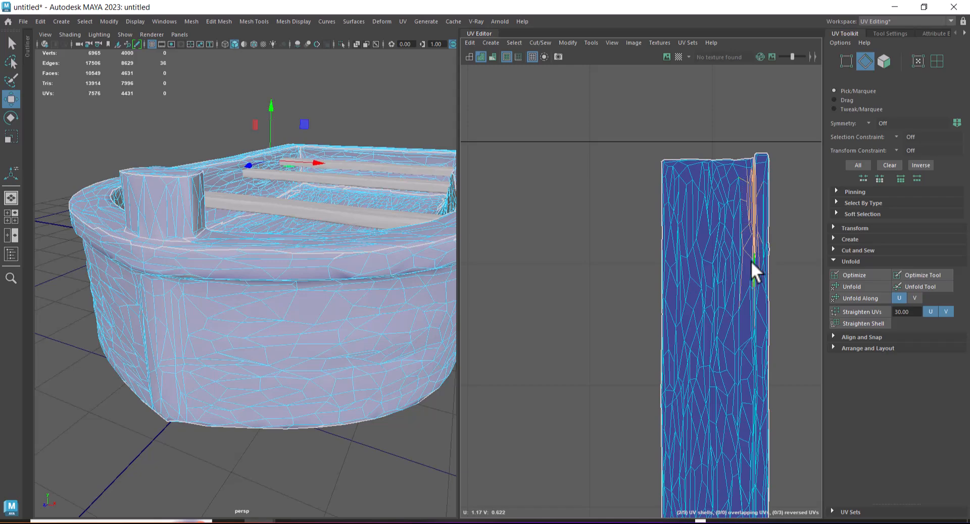
pyautogui.keyDown('shift'); pyautogui.moveTo(754, 260); pyautogui.dragTo(729, 132, button='right'); pyautogui.keyUp('shift')
pyautogui.keyDown('alt'); pyautogui.moveTo(727, 271); pyautogui.dragTo(692, 260, button='right'); pyautogui.keyUp('alt')
pyautogui.keyDown('alt'); pyautogui.moveTo(692, 260); pyautogui.dragTo(731, 170, button='middle'); pyautogui.keyUp('alt')
pyautogui.keyDown('alt'); pyautogui.moveTo(731, 170); pyautogui.dragTo(571, 227, button='right'); pyautogui.keyUp('alt')
pyautogui.keyDown('alt'); pyautogui.moveTo(674, 299); pyautogui.dragTo(731, 261, button='middle'); pyautogui.keyUp('alt')
pyautogui.hotkey('ctrl', 'z')
# Select the UVs of the thin bracket-shaped shell around the small rectangle and move it out of the UV tile.
pyautogui.keyDown('alt'); pyautogui.moveTo(690, 281); pyautogui.dragTo(743, 368, button='right'); pyautogui.keyUp('alt')
pyautogui.keyDown('alt'); pyautogui.moveTo(743, 368); pyautogui.dragTo(712, 204, button='middle'); pyautogui.keyUp('alt')
pyautogui.keyDown('alt'); pyautogui.moveTo(712, 205); pyautogui.dragTo(734, 314, button='right'); pyautogui.keyUp('alt')
pyautogui.moveTo(666, 177); pyautogui.dragTo(693, 176, button='right')
pyautogui.doubleClick(645, 162)
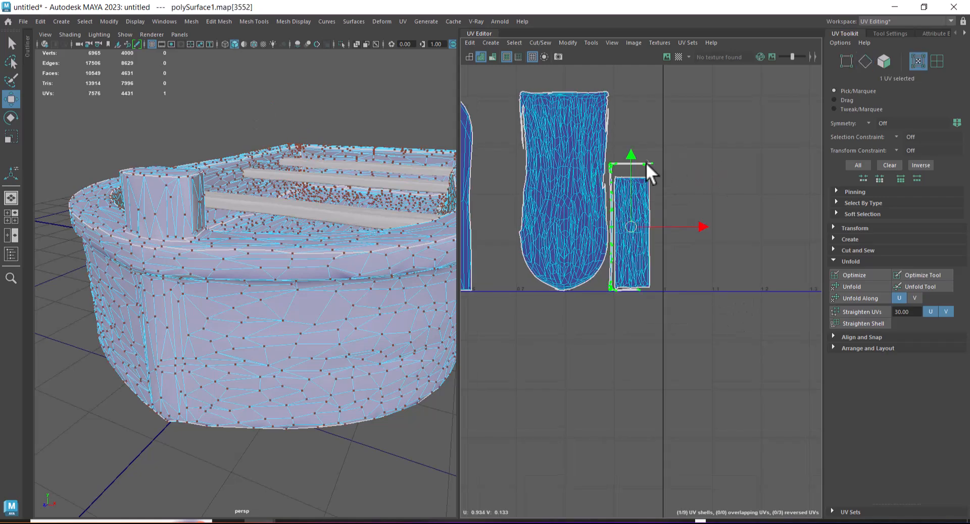
pyautogui.moveTo(631, 228); pyautogui.dragTo(763, 170)
# Select the edges of the bracket-shaped shell and switch the UV Editor to full-screen view.
pyautogui.keyDown('alt'); pyautogui.moveTo(744, 222); pyautogui.dragTo(630, 87, button='right'); pyautogui.keyUp('alt')
pyautogui.moveTo(637, 135); pyautogui.dragTo(686, 265)
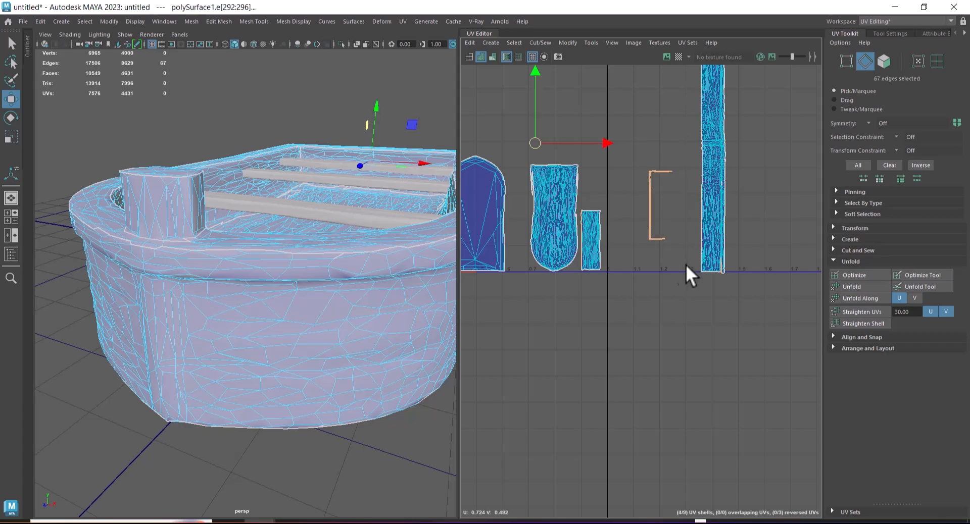
pyautogui.keyDown('alt'); pyautogui.moveTo(561, 238); pyautogui.dragTo(695, 259, button='middle'); pyautogui.keyUp('alt')
pyautogui.keyDown('alt'); pyautogui.moveTo(654, 273); pyautogui.dragTo(616, 205, button='right'); pyautogui.keyUp('alt')
pyautogui.keyDown('alt'); pyautogui.moveTo(621, 217); pyautogui.dragTo(608, 237, button='middle'); pyautogui.keyUp('alt')
pyautogui.keyDown('alt'); pyautogui.moveTo(608, 237); pyautogui.dragTo(699, 274, button='right'); pyautogui.keyUp('alt')
pyautogui.hotkey('ctrl', 'space')
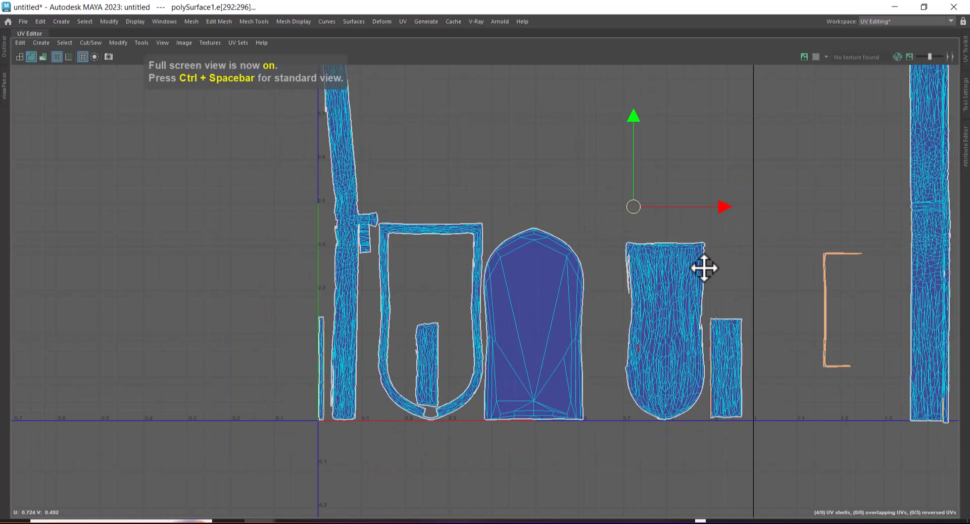
# Examine the other shells for edges that match the selected bracket-shaped shell.
pyautogui.keyDown('alt'); pyautogui.moveTo(704, 268); pyautogui.dragTo(679, 260, button='middle'); pyautogui.keyUp('alt')
pyautogui.keyDown('alt'); pyautogui.moveTo(613, 288); pyautogui.dragTo(605, 295, button='middle'); pyautogui.keyUp('alt')
pyautogui.keyDown('alt'); pyautogui.moveTo(463, 360); pyautogui.dragTo(381, 302, button='right'); pyautogui.keyUp('alt')
pyautogui.keyDown('alt'); pyautogui.moveTo(318, 319); pyautogui.dragTo(298, 340, button='middle'); pyautogui.keyUp('alt')
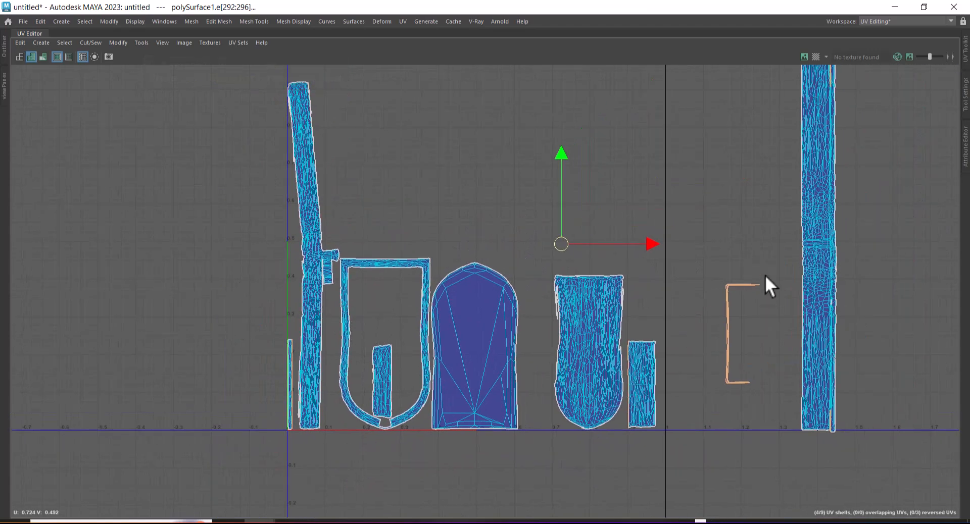
pyautogui.keyDown('alt'); pyautogui.moveTo(835, 71); pyautogui.dragTo(696, 186, button='middle'); pyautogui.keyUp('alt')
pyautogui.keyDown('alt'); pyautogui.moveTo(676, 419); pyautogui.dragTo(747, 274, button='middle'); pyautogui.keyUp('alt')
pyautogui.keyDown('alt'); pyautogui.moveTo(490, 348); pyautogui.dragTo(407, 316, button='right'); pyautogui.keyUp('alt')
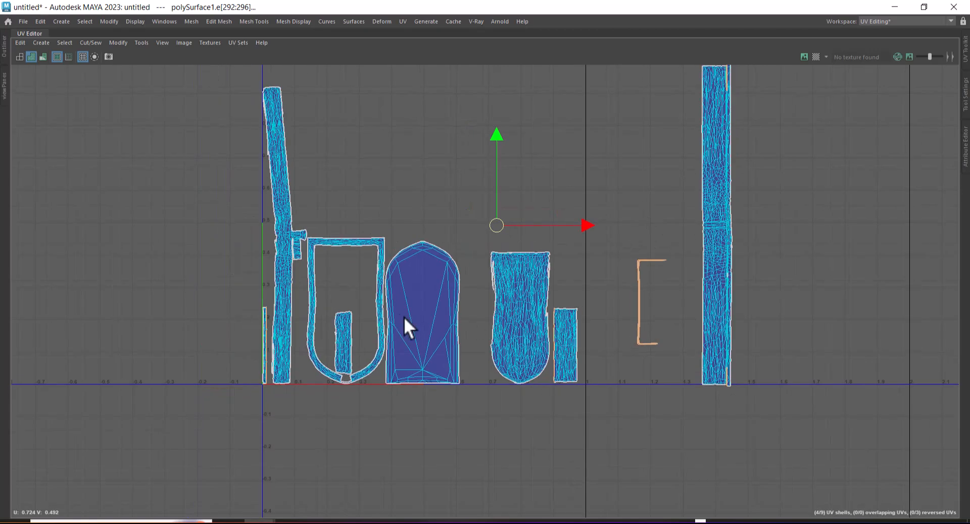
pyautogui.keyDown('alt'); pyautogui.moveTo(362, 268); pyautogui.dragTo(269, 153, button='right'); pyautogui.keyUp('alt')
# Remove the matching edges inside the UV tile from the selection, and select the bracket-shaped shell's edges again.
pyautogui.keyDown('ctrl'); pyautogui.moveTo(247, 112); pyautogui.dragTo(353, 410); pyautogui.keyUp('ctrl')
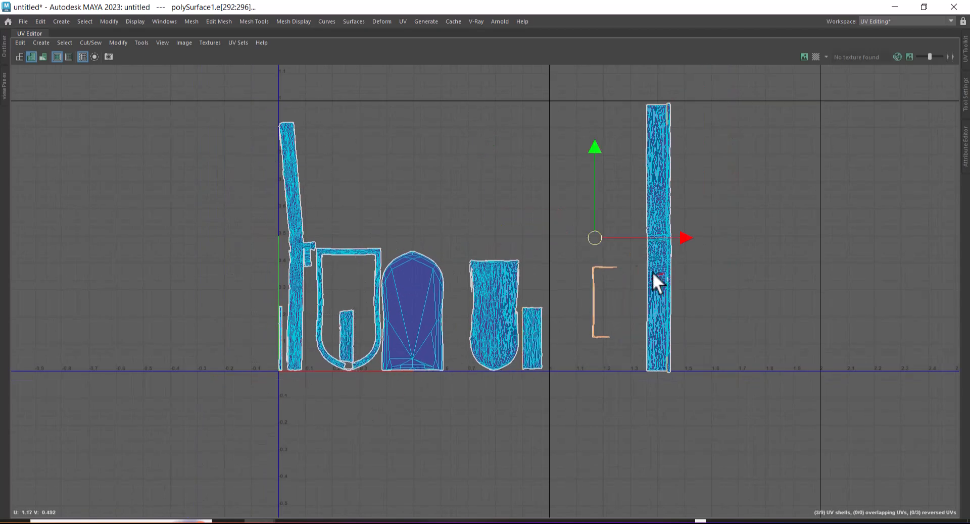
pyautogui.keyDown('alt'); pyautogui.moveTo(659, 272); pyautogui.dragTo(781, 358, button='right'); pyautogui.keyUp('alt')
pyautogui.moveTo(394, 211); pyautogui.dragTo(508, 400)
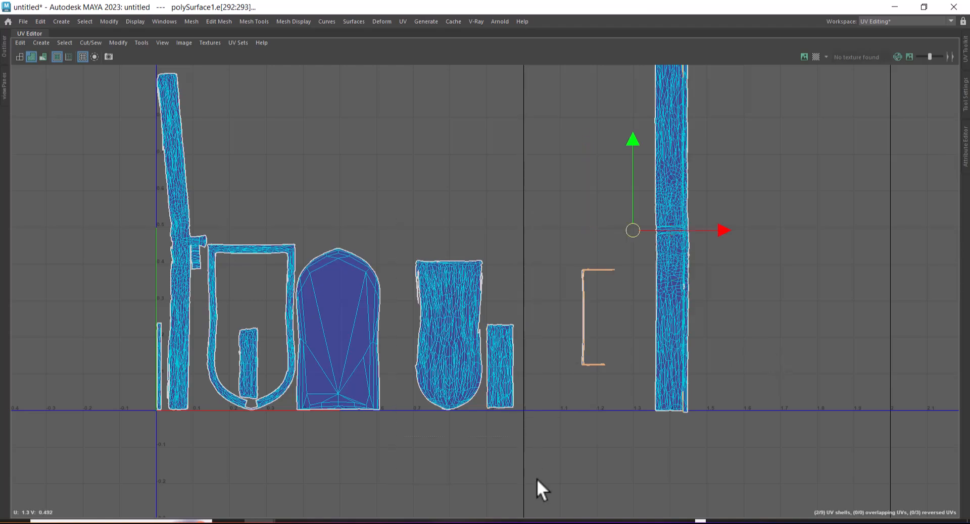
pyautogui.keyDown('alt'); pyautogui.moveTo(606, 318); pyautogui.dragTo(652, 366, button='right'); pyautogui.keyUp('alt')
pyautogui.keyDown('alt'); pyautogui.moveTo(652, 365); pyautogui.dragTo(520, 316, button='middle'); pyautogui.keyUp('alt')
pyautogui.keyDown('shift'); pyautogui.moveTo(552, 112); pyautogui.dragTo(691, 386); pyautogui.keyUp('shift')
pyautogui.keyDown('alt'); pyautogui.moveTo(665, 418); pyautogui.dragTo(541, 442, button='right'); pyautogui.keyUp('alt')
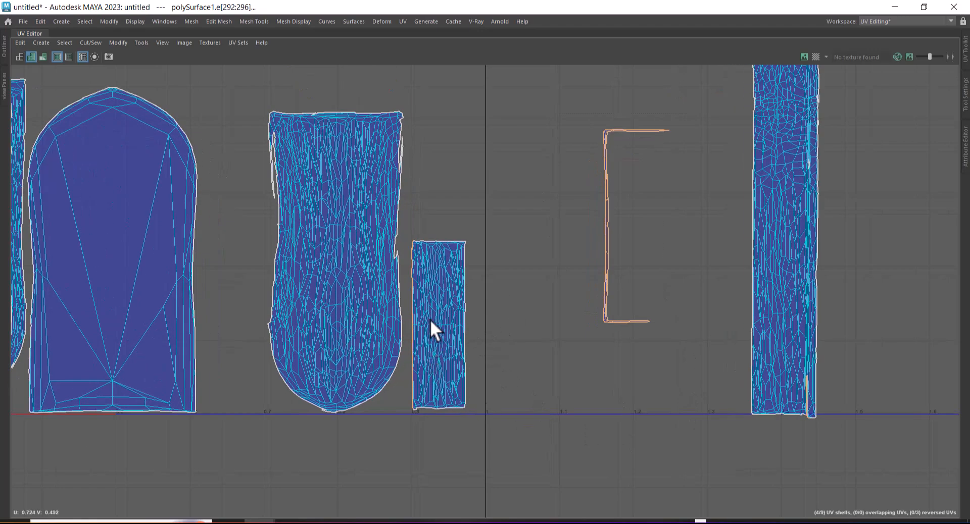
# Select the small rectangular shell and move it out of the UV tile, beyond the tall shell.
pyautogui.keyDown('alt'); pyautogui.moveTo(424, 283); pyautogui.dragTo(261, 329, button='right'); pyautogui.keyUp('alt')
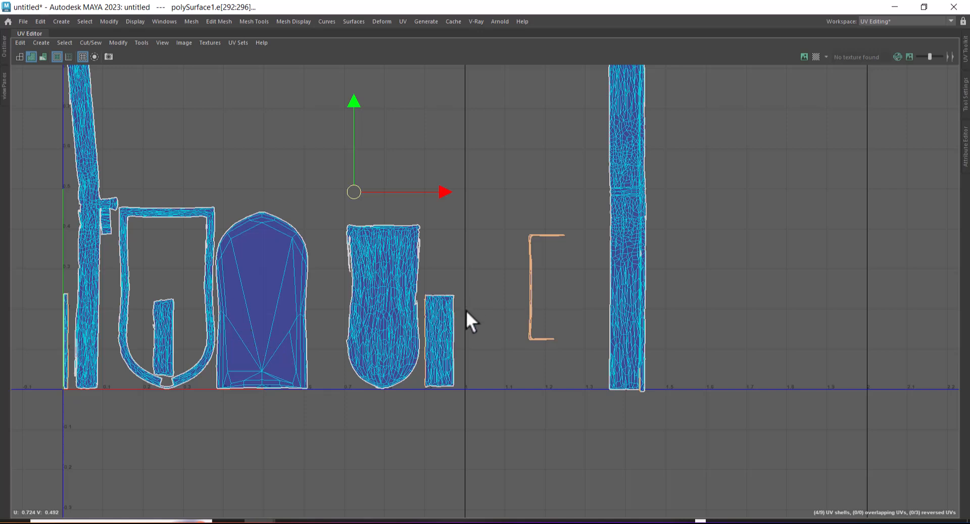
pyautogui.keyDown('alt'); pyautogui.moveTo(619, 334); pyautogui.dragTo(591, 335, button='middle'); pyautogui.keyUp('alt')
pyautogui.keyDown('alt'); pyautogui.moveTo(591, 335); pyautogui.dragTo(602, 332, button='right'); pyautogui.keyUp('alt')
pyautogui.keyDown('alt'); pyautogui.moveTo(644, 432); pyautogui.dragTo(572, 317, button='middle'); pyautogui.keyUp('alt')
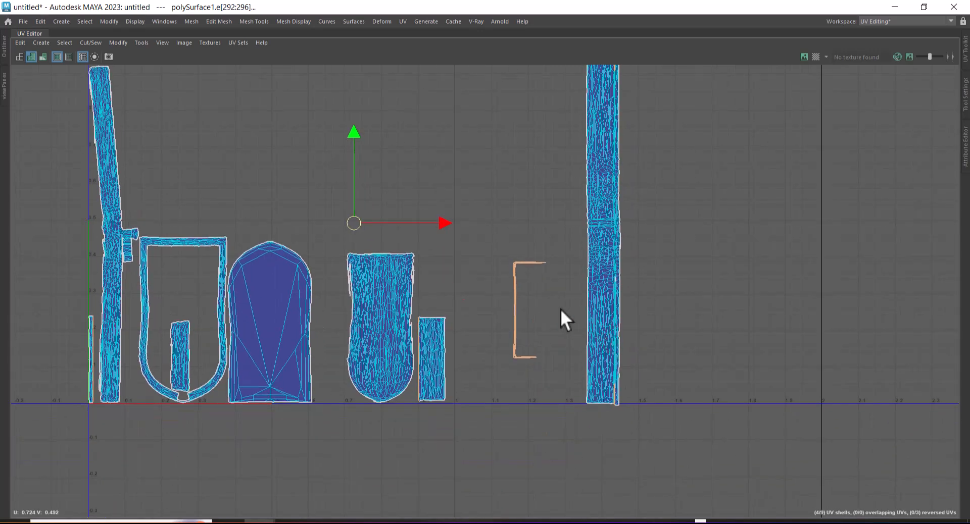
pyautogui.keyDown('alt'); pyautogui.moveTo(574, 209); pyautogui.dragTo(577, 314, button='middle'); pyautogui.keyUp('alt')
pyautogui.keyDown('alt'); pyautogui.moveTo(525, 484); pyautogui.dragTo(517, 389, button='middle'); pyautogui.keyUp('alt')
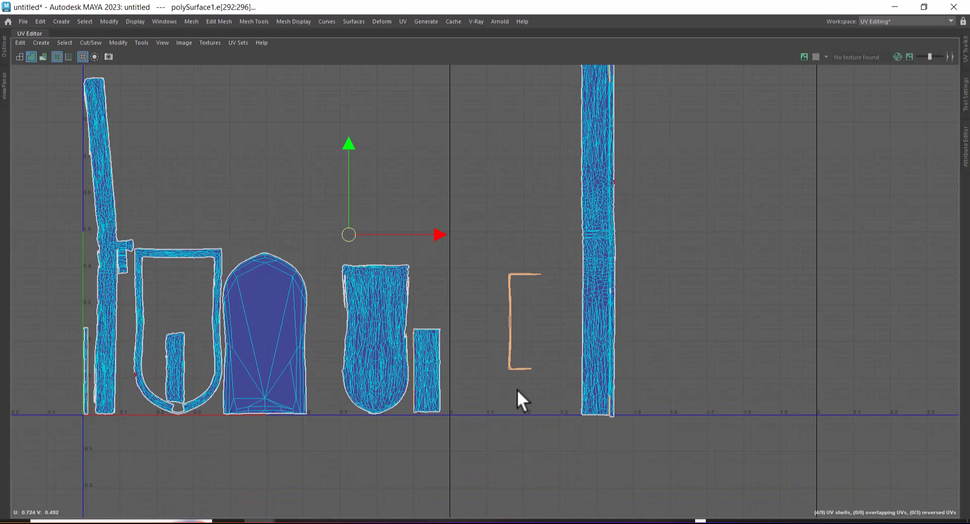
pyautogui.moveTo(435, 375); pyautogui.dragTo(481, 364, button='right')
pyautogui.click(426, 379)
pyautogui.moveTo(428, 370); pyautogui.dragTo(708, 338)
pyautogui.keyDown('alt'); pyautogui.moveTo(682, 374); pyautogui.dragTo(630, 314, button='right'); pyautogui.keyUp('alt')
# Select all edges of the bracket-shaped shell and cut the UVs along them.
pyautogui.moveTo(553, 320); pyautogui.dragTo(534, 256, button='right')
pyautogui.moveTo(519, 257)
pyautogui.mouseDown()
pyautogui.moveTo(556, 371)
pyautogui.moveTo(551, 360)
pyautogui.mouseUp()
pyautogui.hotkey('ctrl', 'z')
pyautogui.moveTo(499, 246)
pyautogui.mouseDown()
pyautogui.moveTo(533, 284)
pyautogui.moveTo(572, 435)
pyautogui.mouseUp()
pyautogui.keyDown('shift'); pyautogui.moveTo(534, 206); pyautogui.dragTo(495, 224, button='right'); pyautogui.keyUp('shift')
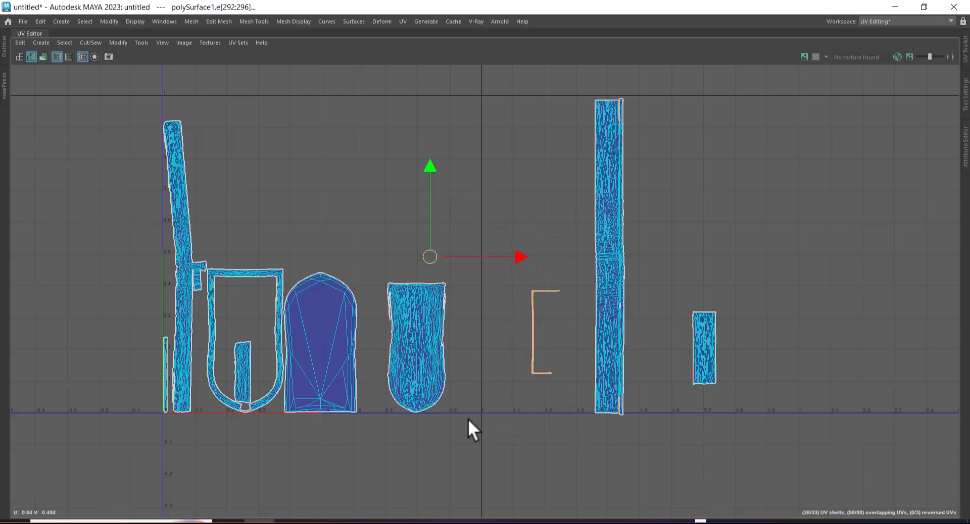
# Deselect the matching edges on the shells inside the UV tile.
pyautogui.scroll(-2, 478, 417)
pyautogui.keyDown('ctrl'); pyautogui.moveTo(202, 169); pyautogui.dragTo(474, 516); pyautogui.keyUp('ctrl')
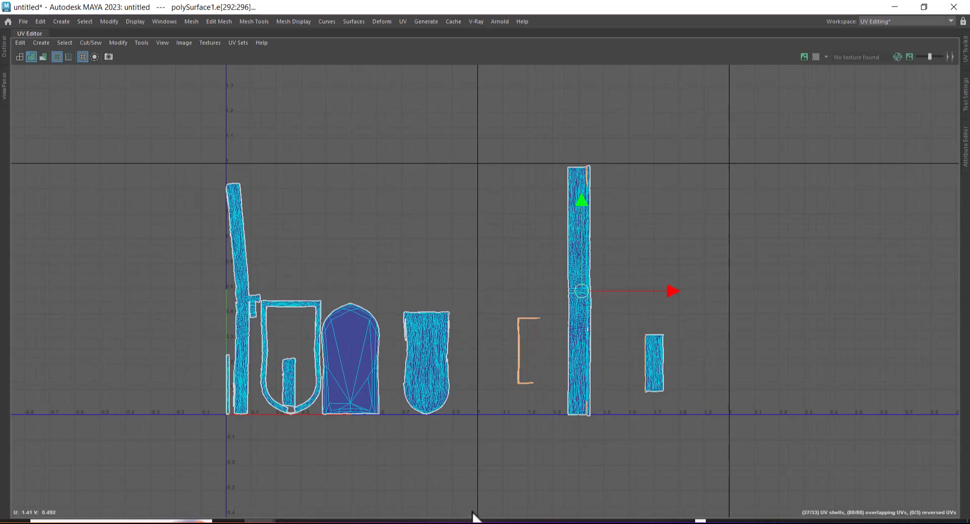
pyautogui.scroll(2, 723, 314)
# Try twice to move and sew the bracket-shaped shell's pieces into the tall and small rectangular shells, undoing each attempt.
pyautogui.keyDown('shift'); pyautogui.moveTo(710, 362); pyautogui.dragTo(666, 201, button='right'); pyautogui.keyUp('shift')
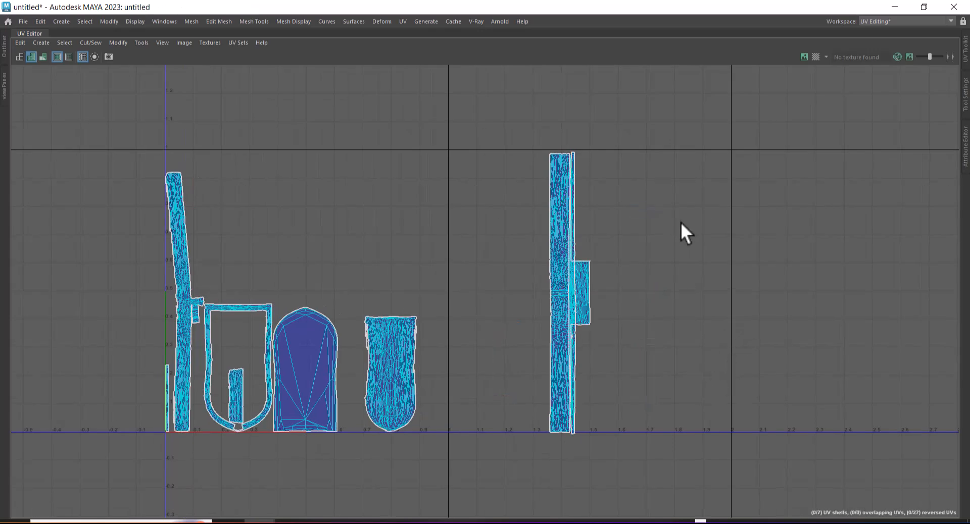
pyautogui.hotkey('ctrl', 'z')
pyautogui.keyDown('alt'); pyautogui.moveTo(697, 340); pyautogui.dragTo(690, 239, button='middle'); pyautogui.keyUp('alt')
pyautogui.keyDown('alt'); pyautogui.moveTo(690, 239); pyautogui.dragTo(690, 353, button='right'); pyautogui.keyUp('alt')
pyautogui.keyDown('alt'); pyautogui.moveTo(617, 243); pyautogui.dragTo(660, 287, button='middle'); pyautogui.keyUp('alt')
pyautogui.keyDown('alt'); pyautogui.moveTo(660, 287); pyautogui.dragTo(720, 363, button='right'); pyautogui.keyUp('alt')
pyautogui.keyDown('alt'); pyautogui.moveTo(663, 309); pyautogui.dragTo(763, 417, button='right'); pyautogui.keyUp('alt')
pyautogui.keyDown('shift'); pyautogui.moveTo(757, 318); pyautogui.dragTo(659, 220, button='right'); pyautogui.keyUp('shift')
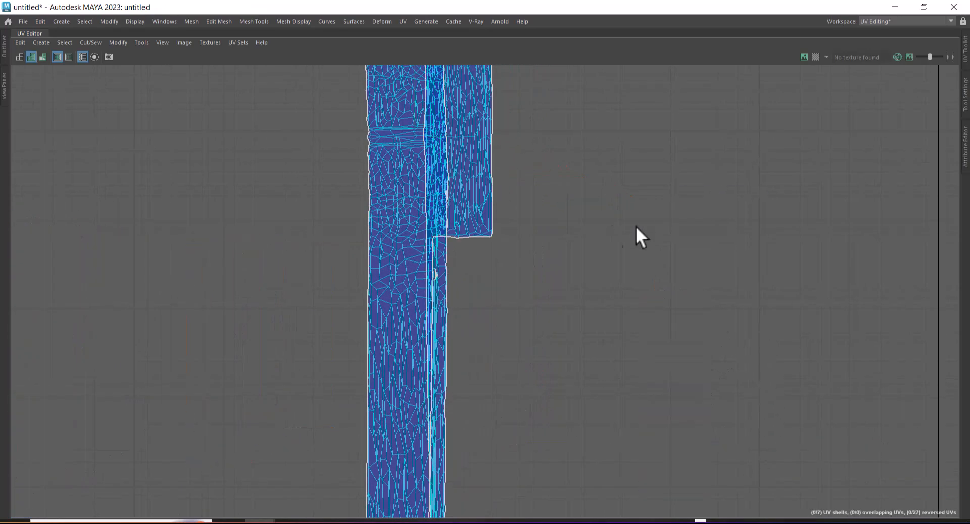
pyautogui.hotkey('ctrl', 'z')
# Examine the selected edges at the lower ends of the bracket-shaped and tall shells.
pyautogui.keyDown('alt'); pyautogui.moveTo(739, 388); pyautogui.dragTo(722, 146, button='middle'); pyautogui.keyUp('alt')
pyautogui.keyDown('alt'); pyautogui.moveTo(719, 273); pyautogui.dragTo(858, 493, button='right'); pyautogui.keyUp('alt')
pyautogui.keyDown('alt'); pyautogui.moveTo(252, 312); pyautogui.dragTo(508, 325, button='middle'); pyautogui.keyUp('alt')
pyautogui.keyDown('alt'); pyautogui.moveTo(508, 325); pyautogui.dragTo(522, 256, button='right'); pyautogui.keyUp('alt')
pyautogui.keyDown('alt'); pyautogui.moveTo(522, 256); pyautogui.dragTo(597, 400, button='middle'); pyautogui.keyUp('alt')
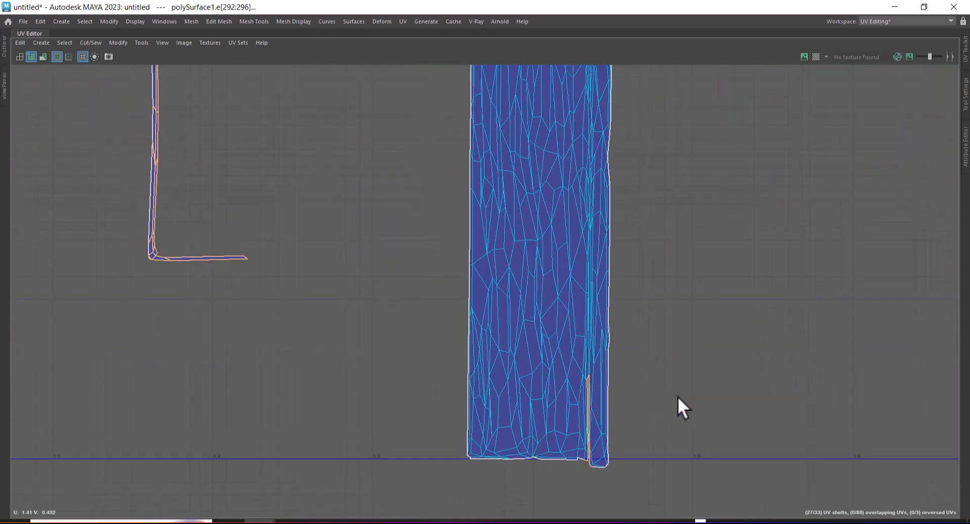
pyautogui.keyDown('alt'); pyautogui.moveTo(676, 396); pyautogui.dragTo(643, 342, button='right'); pyautogui.keyUp('alt')
pyautogui.keyDown('alt'); pyautogui.moveTo(643, 342); pyautogui.dragTo(619, 299, button='middle'); pyautogui.keyUp('alt')
pyautogui.keyDown('alt'); pyautogui.moveTo(620, 299); pyautogui.dragTo(632, 481, button='right'); pyautogui.keyUp('alt')
# Change the edge selection at the tall shell's lower end, try sewing the bracket pieces again, and undo the attempt.
pyautogui.moveTo(620, 451); pyautogui.dragTo(533, 384)
pyautogui.click(636, 229)
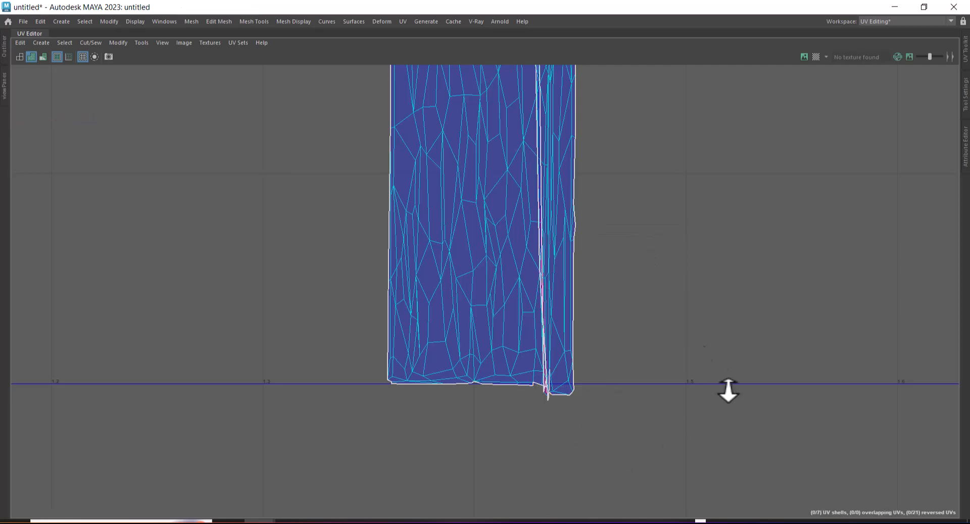
pyautogui.keyDown('alt'); pyautogui.moveTo(731, 387); pyautogui.dragTo(594, 273, button='right'); pyautogui.keyUp('alt')
pyautogui.keyDown('alt'); pyautogui.moveTo(595, 273); pyautogui.dragTo(600, 470, button='middle'); pyautogui.keyUp('alt')
pyautogui.keyDown('alt'); pyautogui.moveTo(600, 470); pyautogui.dragTo(454, 116, button='right'); pyautogui.keyUp('alt')
pyautogui.keyDown('alt'); pyautogui.moveTo(455, 115); pyautogui.dragTo(578, 161, button='middle'); pyautogui.keyUp('alt')
pyautogui.keyDown('alt'); pyautogui.moveTo(752, 207); pyautogui.dragTo(678, 345, button='middle'); pyautogui.keyUp('alt')
pyautogui.keyDown('alt'); pyautogui.moveTo(677, 345); pyautogui.dragTo(647, 308, button='right'); pyautogui.keyUp('alt')
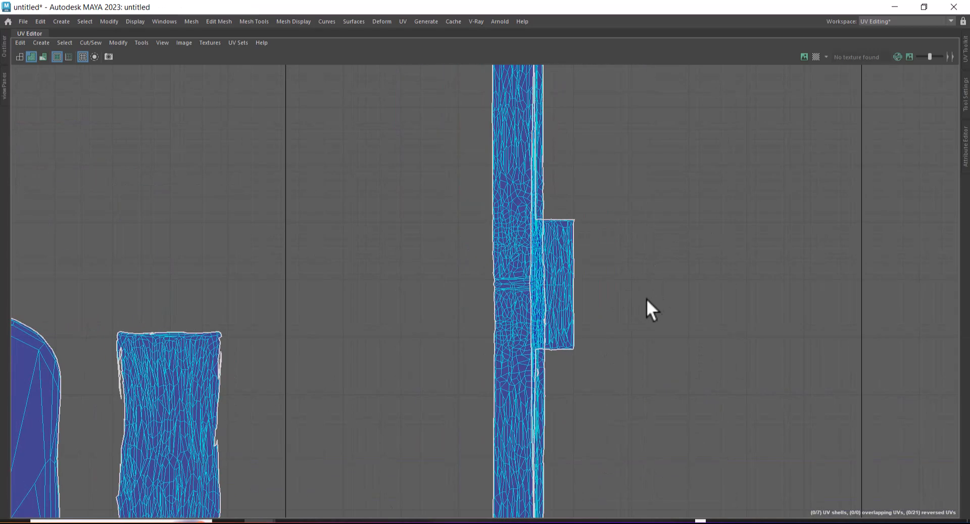
pyautogui.hotkey('ctrl', 'z')
pyautogui.keyDown('alt'); pyautogui.moveTo(772, 368); pyautogui.dragTo(736, 173, button='middle'); pyautogui.keyUp('alt')
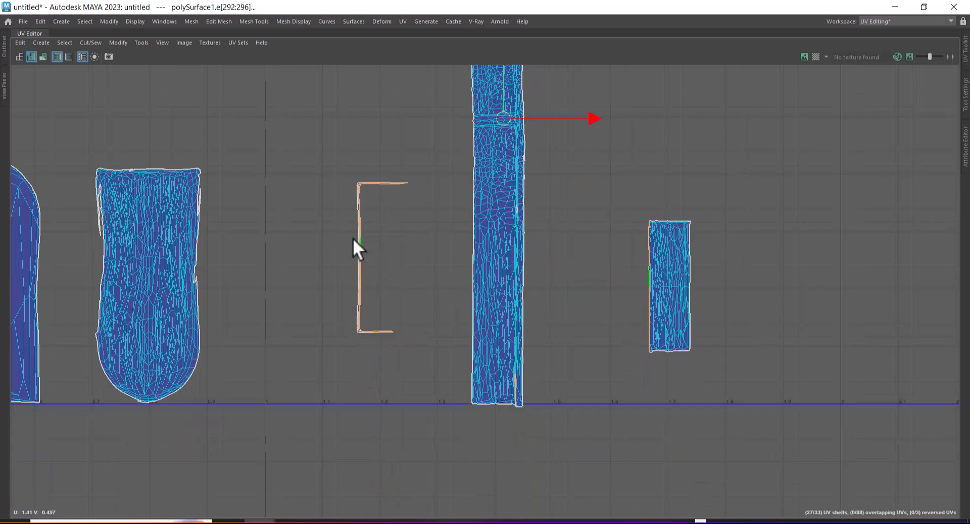
# Try sewing with the bracket-shaped shell's vertical edges deselected, and undo the attempt.
pyautogui.keyDown('alt'); pyautogui.moveTo(359, 252); pyautogui.dragTo(374, 237, button='right'); pyautogui.keyUp('alt')
pyautogui.keyDown('ctrl'); pyautogui.moveTo(344, 186); pyautogui.dragTo(373, 345); pyautogui.keyUp('ctrl')
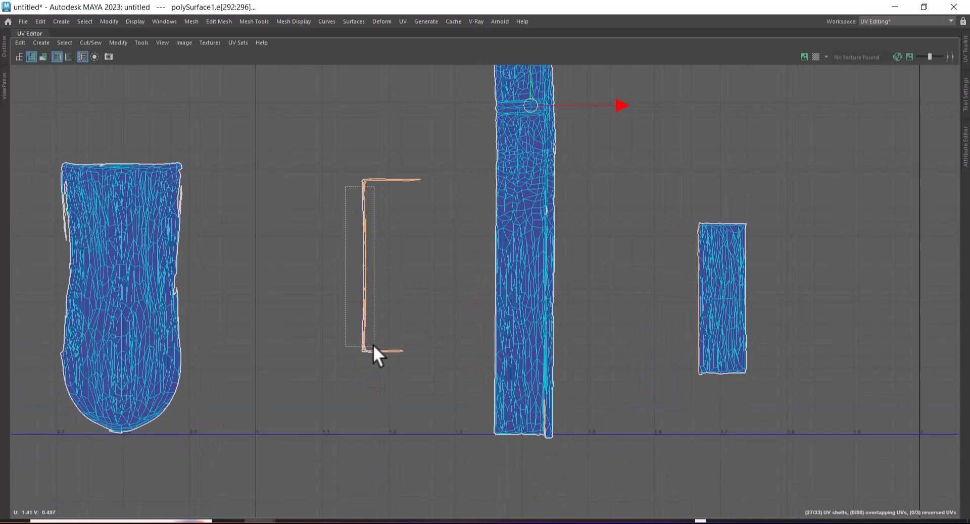
pyautogui.keyDown('shift'); pyautogui.moveTo(586, 329); pyautogui.dragTo(552, 173, button='right'); pyautogui.keyUp('shift')
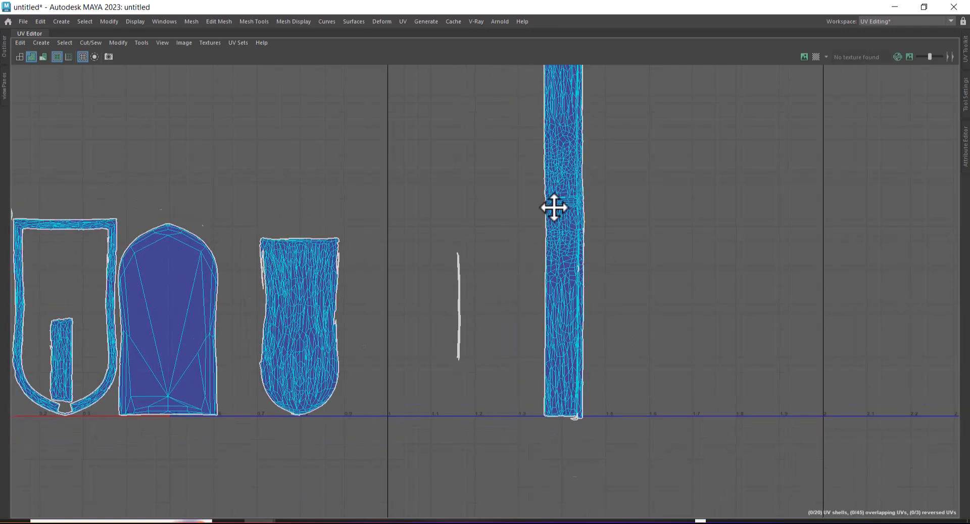
pyautogui.keyDown('alt'); pyautogui.moveTo(552, 173); pyautogui.dragTo(634, 348, button='middle'); pyautogui.keyUp('alt')
pyautogui.keyDown('alt'); pyautogui.moveTo(523, 171); pyautogui.dragTo(689, 232, button='right'); pyautogui.keyUp('alt')
pyautogui.hotkey('ctrl', 'z')
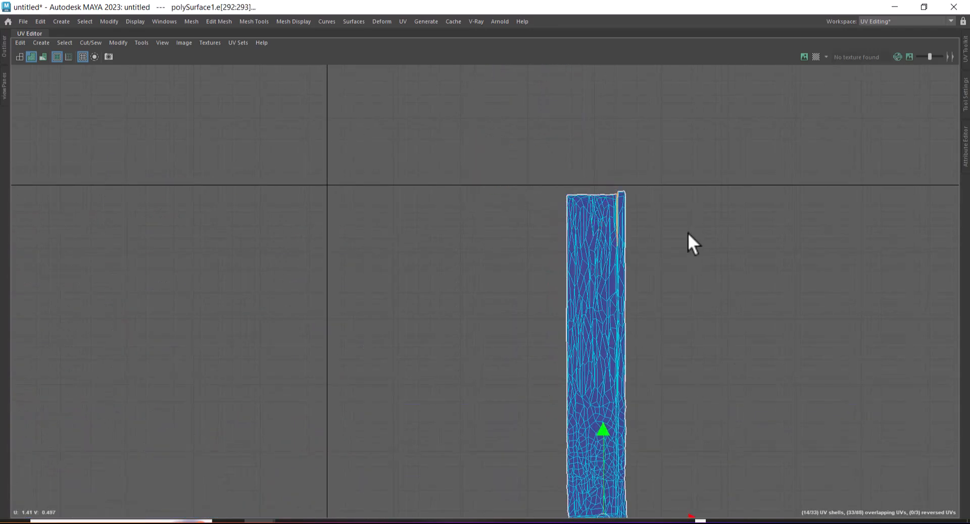
# Try twice to sew with an edge at the tall shell's upper end deselected, undoing each attempt.
pyautogui.keyDown('alt'); pyautogui.moveTo(675, 319); pyautogui.dragTo(764, 408, button='right'); pyautogui.keyUp('alt')
pyautogui.keyDown('ctrl'); pyautogui.moveTo(652, 284); pyautogui.dragTo(654, 284); pyautogui.keyUp('ctrl')
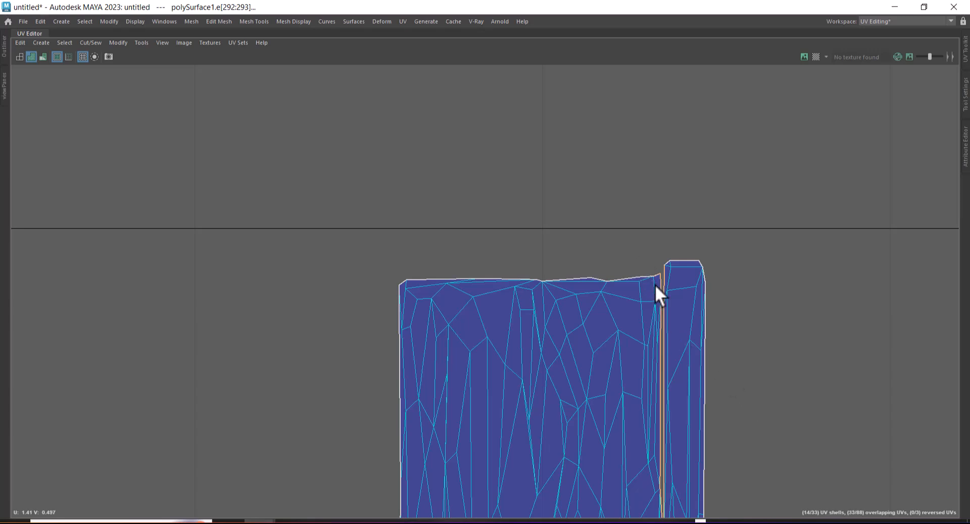
pyautogui.keyDown('shift'); pyautogui.moveTo(790, 390); pyautogui.dragTo(709, 157, button='right'); pyautogui.keyUp('shift')
pyautogui.hotkey('ctrl', 'z')
pyautogui.keyDown('alt'); pyautogui.moveTo(739, 325); pyautogui.dragTo(694, 279, button='right'); pyautogui.keyUp('alt')
pyautogui.keyDown('ctrl'); pyautogui.moveTo(665, 282); pyautogui.dragTo(665, 283); pyautogui.keyUp('ctrl')
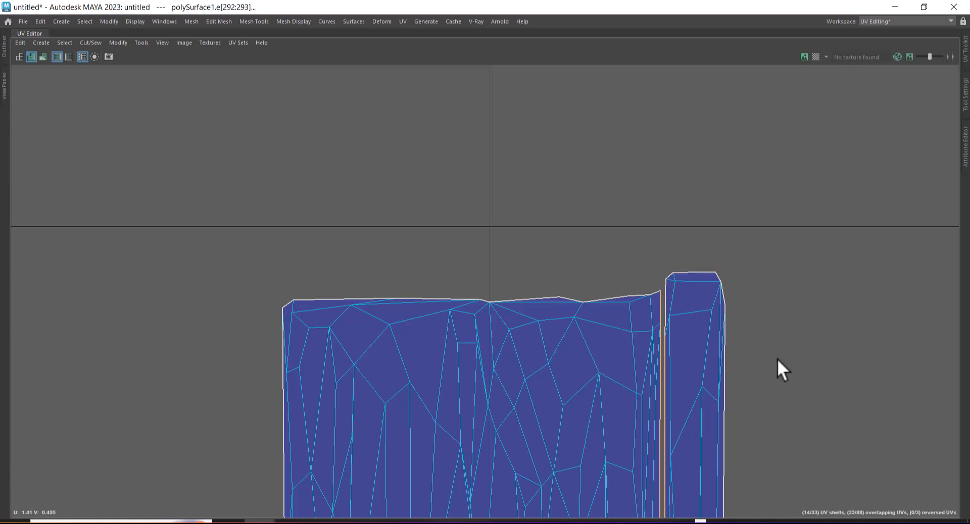
pyautogui.keyDown('shift'); pyautogui.moveTo(774, 356); pyautogui.dragTo(768, 259, button='right'); pyautogui.keyUp('shift')
pyautogui.hotkey('ctrl', 'z')
# Adjust the edge selection along the tall shell's narrow side strip and sew the bracket-shaped shell's arm fragments onto their matching edges.
pyautogui.keyDown('alt'); pyautogui.moveTo(758, 351); pyautogui.dragTo(510, 126, button='right'); pyautogui.keyUp('alt')
pyautogui.keyDown('alt'); pyautogui.moveTo(616, 335); pyautogui.dragTo(678, 127, button='middle'); pyautogui.keyUp('alt')
pyautogui.keyDown('alt'); pyautogui.moveTo(732, 425); pyautogui.dragTo(707, 403, button='right'); pyautogui.keyUp('alt')
pyautogui.keyDown('alt'); pyautogui.moveTo(707, 403); pyautogui.dragTo(689, 274, button='middle'); pyautogui.keyUp('alt')
pyautogui.keyDown('alt'); pyautogui.moveTo(692, 394); pyautogui.dragTo(793, 455, button='right'); pyautogui.keyUp('alt')
pyautogui.keyDown('alt'); pyautogui.moveTo(647, 318); pyautogui.dragTo(627, 444, button='middle'); pyautogui.keyUp('alt')
pyautogui.keyDown('alt'); pyautogui.moveTo(626, 444); pyautogui.dragTo(690, 484, button='right'); pyautogui.keyUp('alt')
pyautogui.keyDown('shift'); pyautogui.moveTo(556, 314); pyautogui.dragTo(566, 338); pyautogui.keyUp('shift')
pyautogui.keyDown('alt'); pyautogui.moveTo(640, 462); pyautogui.dragTo(513, 271, button='right'); pyautogui.keyUp('alt')
pyautogui.keyDown('alt'); pyautogui.moveTo(513, 271); pyautogui.dragTo(480, 31, button='middle'); pyautogui.keyUp('alt')
pyautogui.keyDown('alt'); pyautogui.moveTo(628, 368); pyautogui.dragTo(600, 317, button='middle'); pyautogui.keyUp('alt')
pyautogui.keyDown('shift'); pyautogui.moveTo(519, 367); pyautogui.dragTo(519, 370); pyautogui.keyUp('shift')
pyautogui.hotkey('shift', 's')
pyautogui.click(701, 387)
# Limit the edge selection to the remaining thin vertical strip and its matches, removing the edges on neighbouring shells.
pyautogui.keyDown('alt'); pyautogui.moveTo(701, 387); pyautogui.dragTo(530, 156, button='right'); pyautogui.keyUp('alt')
pyautogui.keyDown('alt'); pyautogui.moveTo(546, 245); pyautogui.dragTo(462, 348, button='middle'); pyautogui.keyUp('alt')
pyautogui.keyDown('alt'); pyautogui.moveTo(566, 278); pyautogui.dragTo(531, 225, button='right'); pyautogui.keyUp('alt')
pyautogui.keyDown('alt'); pyautogui.moveTo(622, 261); pyautogui.dragTo(595, 137, button='middle'); pyautogui.keyUp('alt')
pyautogui.moveTo(522, 152); pyautogui.dragTo(482, 369)
pyautogui.keyDown('alt'); pyautogui.moveTo(758, 284); pyautogui.dragTo(762, 305, button='right'); pyautogui.keyUp('alt')
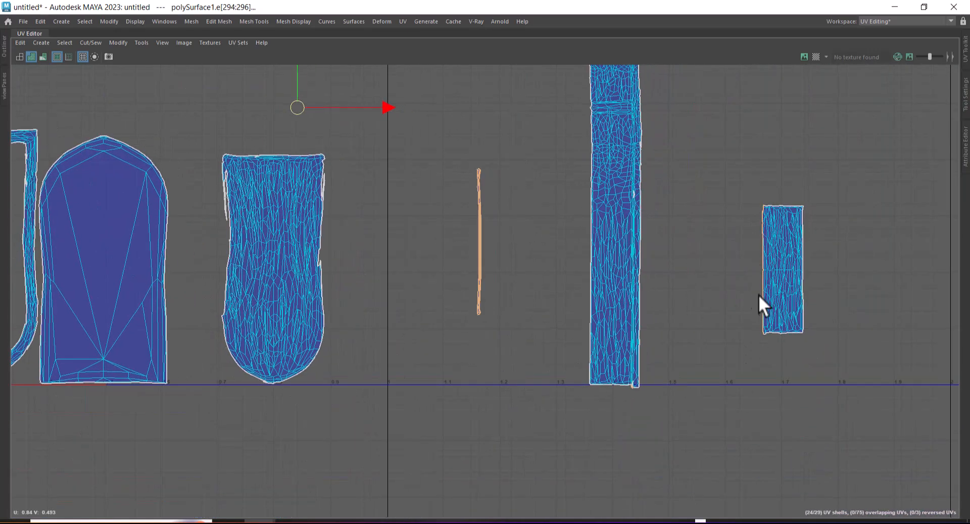
pyautogui.keyDown('alt'); pyautogui.moveTo(755, 249); pyautogui.dragTo(751, 433, button='middle'); pyautogui.keyUp('alt')
pyautogui.keyDown('alt'); pyautogui.moveTo(752, 429); pyautogui.dragTo(680, 347, button='right'); pyautogui.keyUp('alt')
pyautogui.keyDown('alt'); pyautogui.moveTo(680, 348); pyautogui.dragTo(694, 206, button='middle'); pyautogui.keyUp('alt')
pyautogui.keyDown('alt'); pyautogui.moveTo(634, 419); pyautogui.dragTo(483, 145, button='right'); pyautogui.keyUp('alt')
pyautogui.keyDown('ctrl'); pyautogui.moveTo(230, 119); pyautogui.dragTo(528, 461); pyautogui.keyUp('ctrl')
pyautogui.keyDown('alt'); pyautogui.moveTo(605, 303); pyautogui.dragTo(682, 431, button='right'); pyautogui.keyUp('alt')
# Sew the thin vertical strip's fragments onto the larger shells along the selected edges.
pyautogui.keyDown('shift'); pyautogui.moveTo(646, 394); pyautogui.dragTo(612, 198, button='right'); pyautogui.keyUp('shift')
pyautogui.scroll(8, 795, 351)
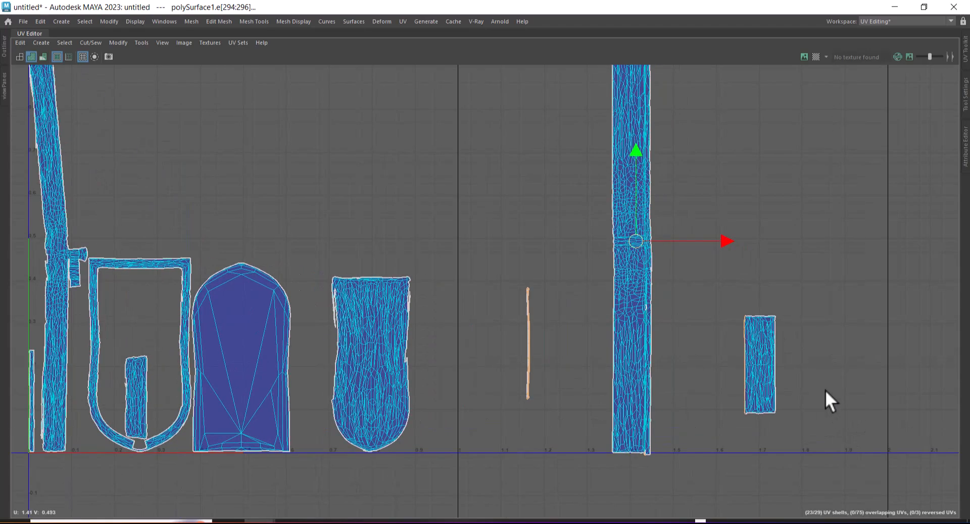
pyautogui.scroll(-6, 589, 147)
pyautogui.keyDown('alt'); pyautogui.moveTo(589, 147); pyautogui.dragTo(721, 240, button='middle'); pyautogui.keyUp('alt')
pyautogui.scroll(-4, 657, 151)
pyautogui.moveTo(680, 358); pyautogui.dragTo(693, 437)
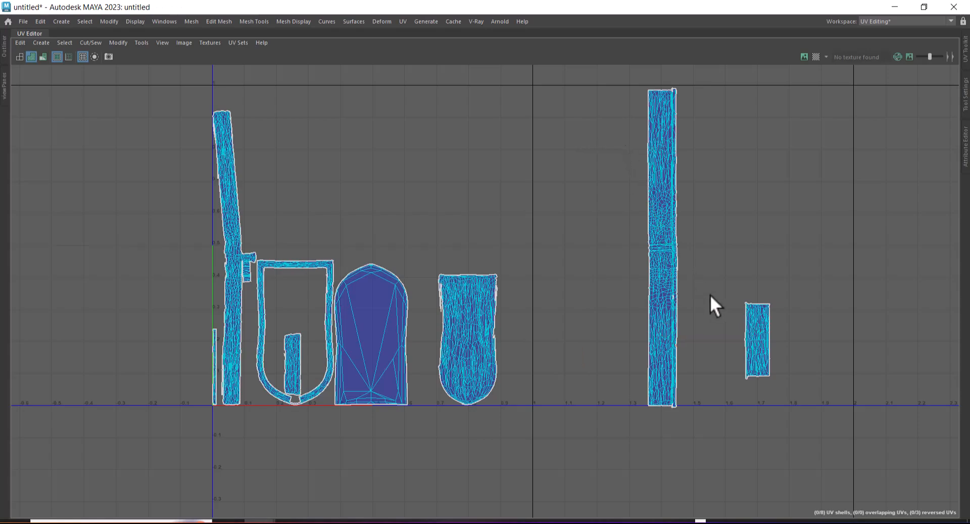
# Select the border edges of the narrow strip at the UV tile's left boundary.
pyautogui.scroll(6, 684, 158)
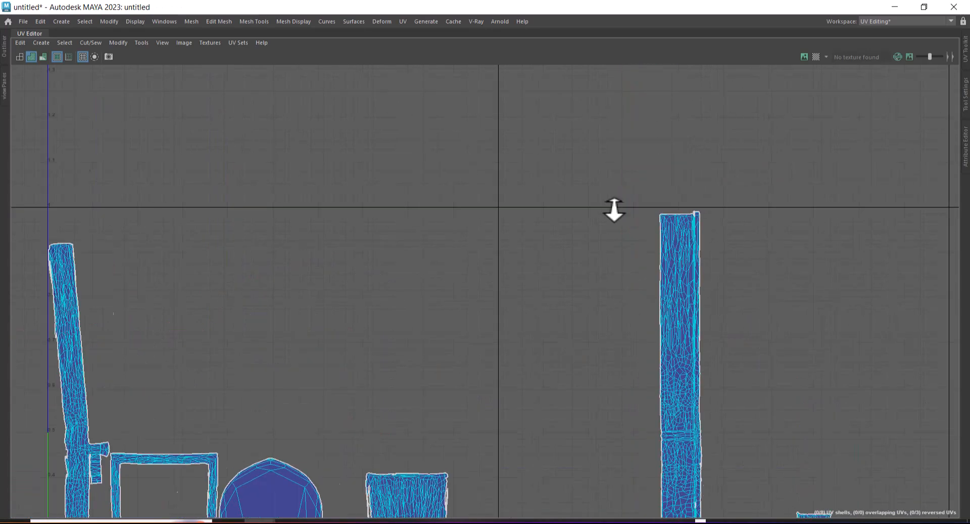
pyautogui.scroll(-2, 664, 250)
pyautogui.keyDown('alt'); pyautogui.moveTo(516, 415); pyautogui.dragTo(696, 168, button='middle'); pyautogui.keyUp('alt')
pyautogui.scroll(2, 446, 331)
pyautogui.keyDown('alt'); pyautogui.moveTo(482, 281); pyautogui.dragTo(530, 272, button='middle'); pyautogui.keyUp('alt')
pyautogui.scroll(3, 420, 253)
pyautogui.click(384, 384)
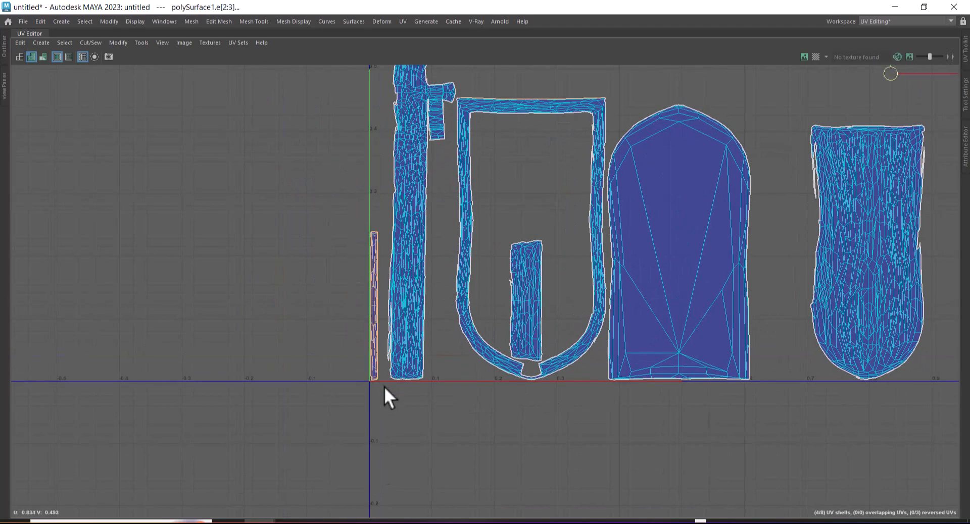
# Select the matching edges on the small rectangular shell outside the tile and sew the narrow strip to it.
pyautogui.scroll(-3, 724, 303)
pyautogui.keyDown('alt'); pyautogui.moveTo(877, 155); pyautogui.dragTo(459, 183, button='middle'); pyautogui.keyUp('alt')
pyautogui.scroll(-4, 461, 171)
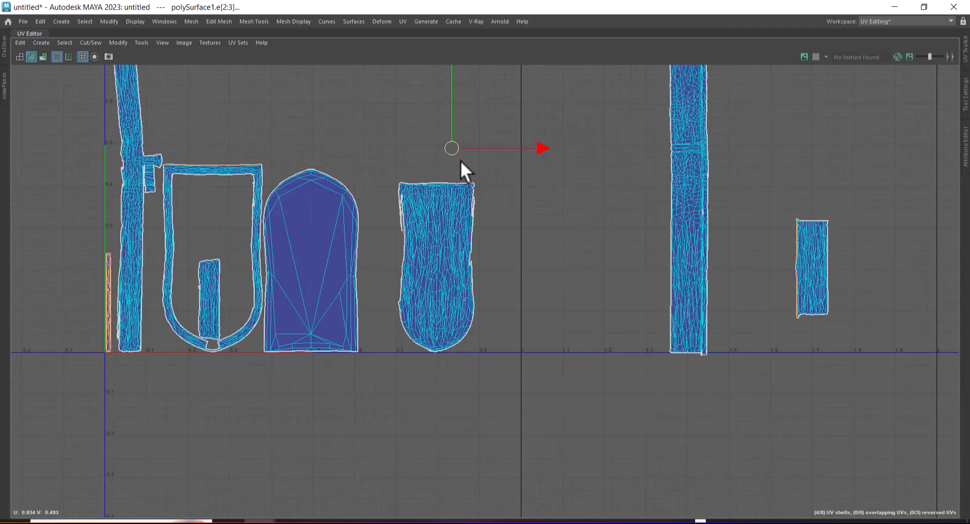
pyautogui.keyDown('alt'); pyautogui.moveTo(637, 238); pyautogui.dragTo(602, 262, button='middle'); pyautogui.keyUp('alt')
pyautogui.scroll(1, 621, 265)
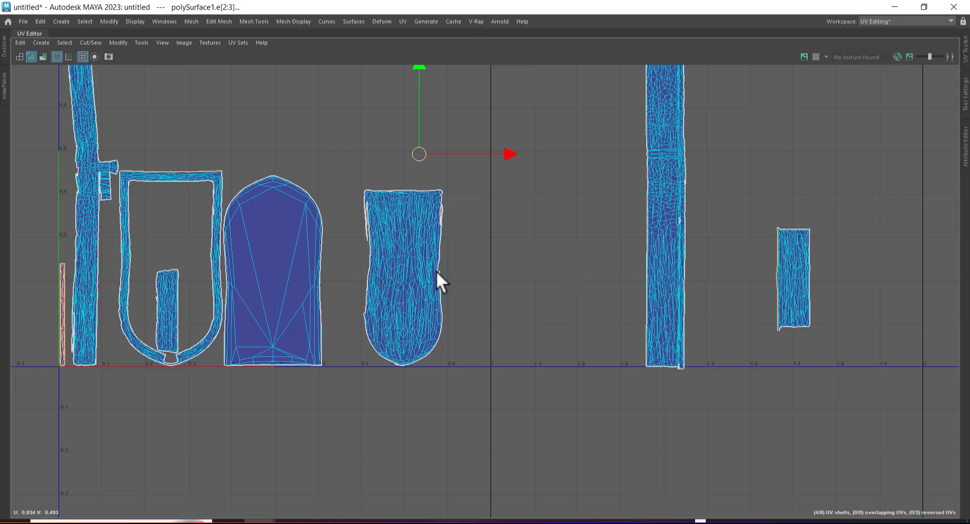
pyautogui.keyDown('alt'); pyautogui.moveTo(344, 283); pyautogui.dragTo(515, 245, button='middle'); pyautogui.keyUp('alt')
pyautogui.scroll(1, 525, 246)
pyautogui.keyDown('alt'); pyautogui.moveTo(581, 250); pyautogui.dragTo(453, 235, button='middle'); pyautogui.keyUp('alt')
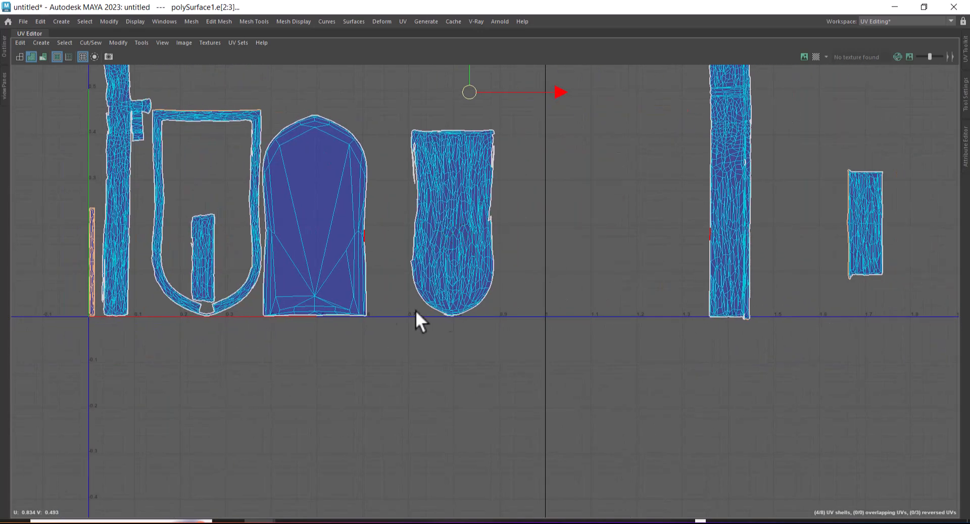
pyautogui.scroll(1, 817, 199)
pyautogui.scroll(1, 876, 308)
pyautogui.keyDown('alt'); pyautogui.moveTo(842, 306); pyautogui.dragTo(786, 303, button='middle'); pyautogui.keyUp('alt')
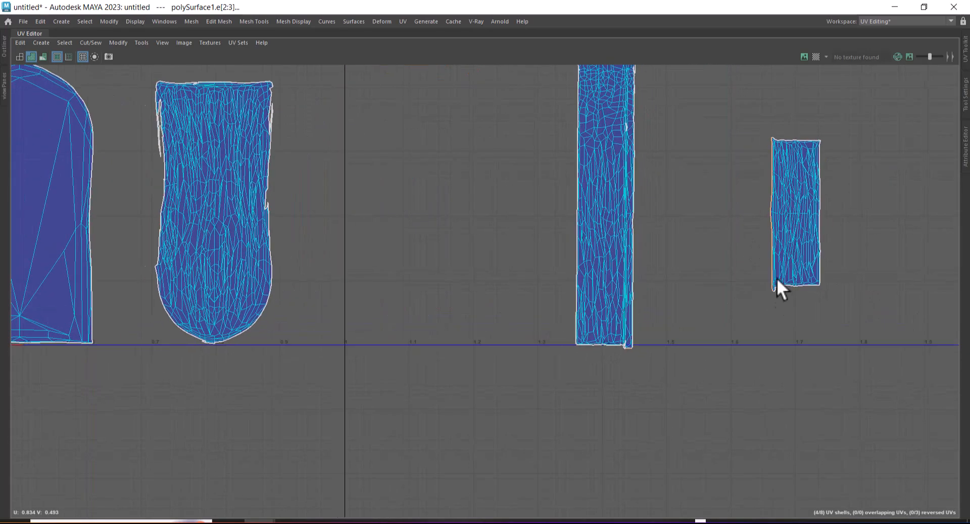
pyautogui.moveTo(755, 145); pyautogui.dragTo(793, 274)
pyautogui.keyDown('shift'); pyautogui.moveTo(787, 193); pyautogui.dragTo(343, 253, button='right'); pyautogui.keyUp('shift')
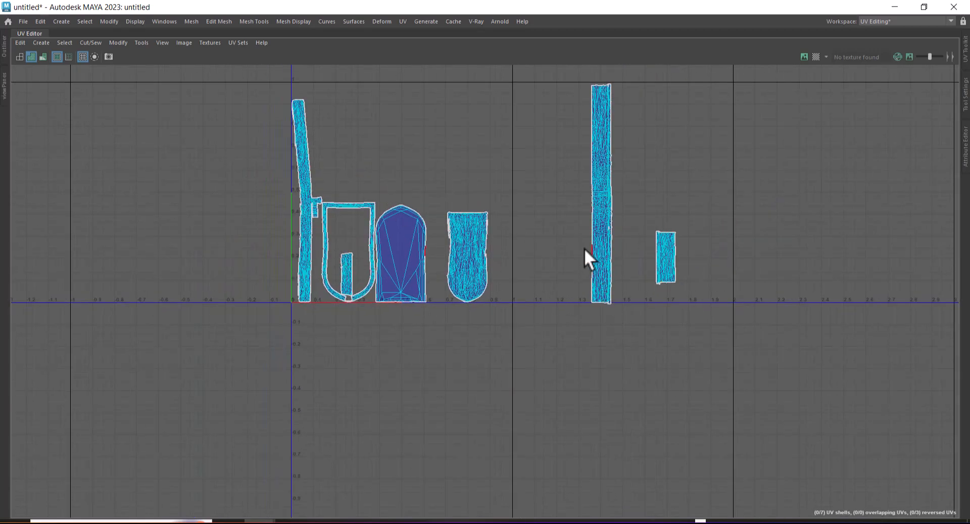
# Select the UVs of all the shells and lay them out inside the UV tile.
pyautogui.scroll(-2, 732, 264)
pyautogui.moveTo(372, 120); pyautogui.dragTo(753, 442)
pyautogui.keyDown('shift'); pyautogui.moveTo(677, 132); pyautogui.dragTo(328, 325, button='right'); pyautogui.keyUp('shift')
pyautogui.scroll(-1, 657, 282)
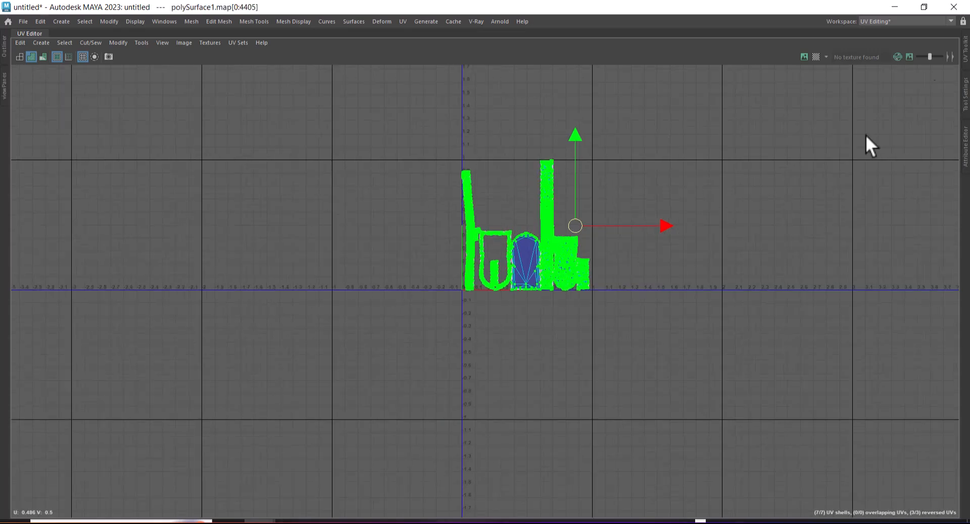
# Restore the full workspace and select the whole boat with its bench planks in the 3D view.
pyautogui.hotkey('ctrl', 'space')
pyautogui.keyDown('alt'); pyautogui.moveTo(359, 322); pyautogui.dragTo(334, 279); pyautogui.keyUp('alt')
pyautogui.moveTo(334, 232); pyautogui.dragTo(412, 154, button='right')
pyautogui.click(416, 154)
pyautogui.keyDown('alt'); pyautogui.moveTo(330, 323); pyautogui.dragTo(262, 331); pyautogui.keyUp('alt')
pyautogui.moveTo(162, 177); pyautogui.dragTo(333, 445)
# Select all UVs of the boat and benches, lay them out together in the tile, and clear the selection.
pyautogui.keyDown('alt'); pyautogui.moveTo(660, 270); pyautogui.dragTo(680, 275, button='right'); pyautogui.keyUp('alt')
pyautogui.moveTo(725, 205); pyautogui.dragTo(619, 303)
pyautogui.keyDown('alt'); pyautogui.moveTo(626, 308); pyautogui.dragTo(707, 437, button='right'); pyautogui.keyUp('alt')
pyautogui.keyDown('shift'); pyautogui.moveTo(750, 161); pyautogui.dragTo(577, 242, button='right'); pyautogui.keyUp('shift')
pyautogui.keyDown('alt'); pyautogui.moveTo(713, 217); pyautogui.dragTo(787, 362, button='right'); pyautogui.keyUp('alt')
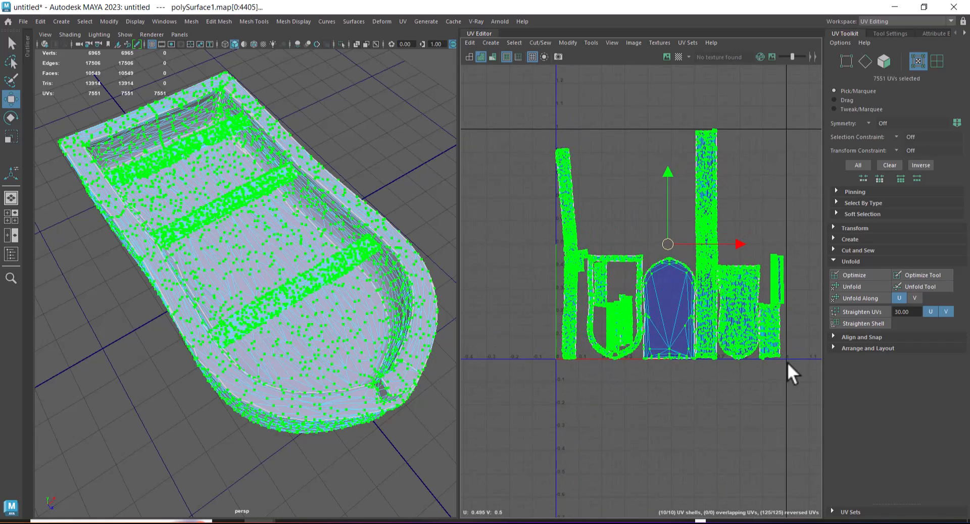
pyautogui.click(712, 400)
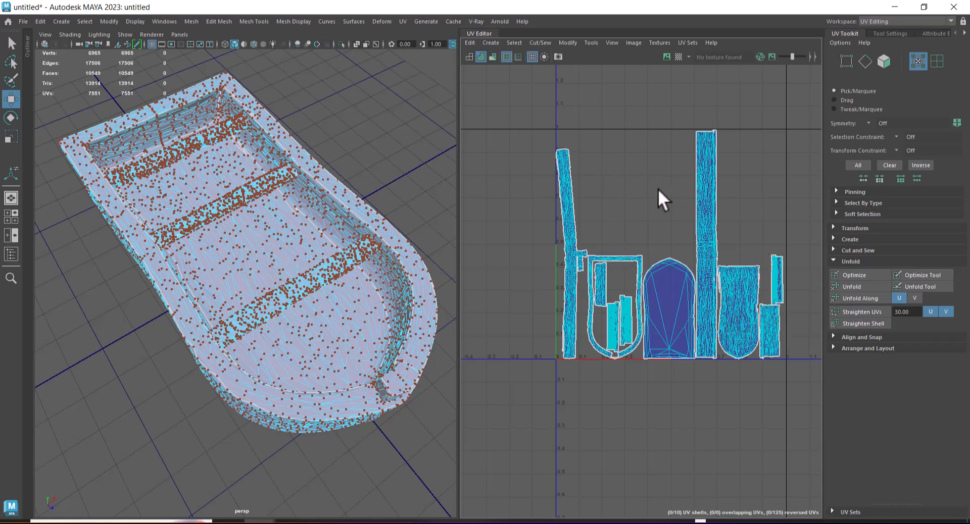
# Select the inner floor shell with its two neighbouring rectangular shells and move them above the U-shaped frame shell.
pyautogui.keyDown('alt'); pyautogui.moveTo(745, 364); pyautogui.dragTo(733, 303, button='right'); pyautogui.keyUp('alt')
pyautogui.moveTo(741, 288); pyautogui.dragTo(778, 303, button='right')
pyautogui.keyDown('alt'); pyautogui.moveTo(638, 255); pyautogui.dragTo(731, 292, button='right'); pyautogui.keyUp('alt')
pyautogui.keyDown('alt'); pyautogui.moveTo(740, 283); pyautogui.dragTo(642, 248, button='middle'); pyautogui.keyUp('alt')
pyautogui.moveTo(675, 263); pyautogui.dragTo(699, 261, button='right')
pyautogui.moveTo(759, 214); pyautogui.dragTo(658, 358)
pyautogui.moveTo(697, 341); pyautogui.dragTo(687, 305, button='right')
pyautogui.moveTo(686, 305); pyautogui.dragTo(538, 180)
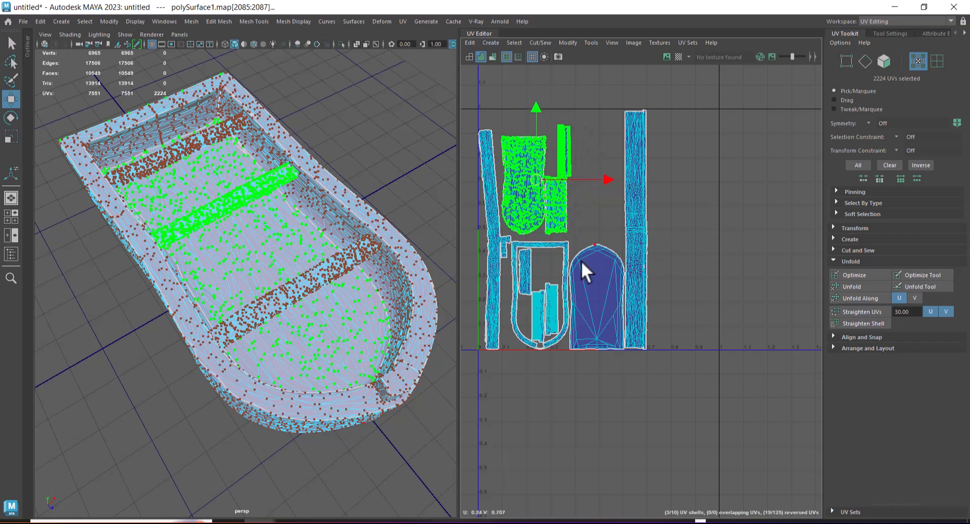
# Select the three plank-shaped shells inside the U-shaped frame and move them to the free space beside the tall shell.
pyautogui.keyDown('alt'); pyautogui.moveTo(528, 273); pyautogui.dragTo(628, 384, button='right'); pyautogui.keyUp('alt')
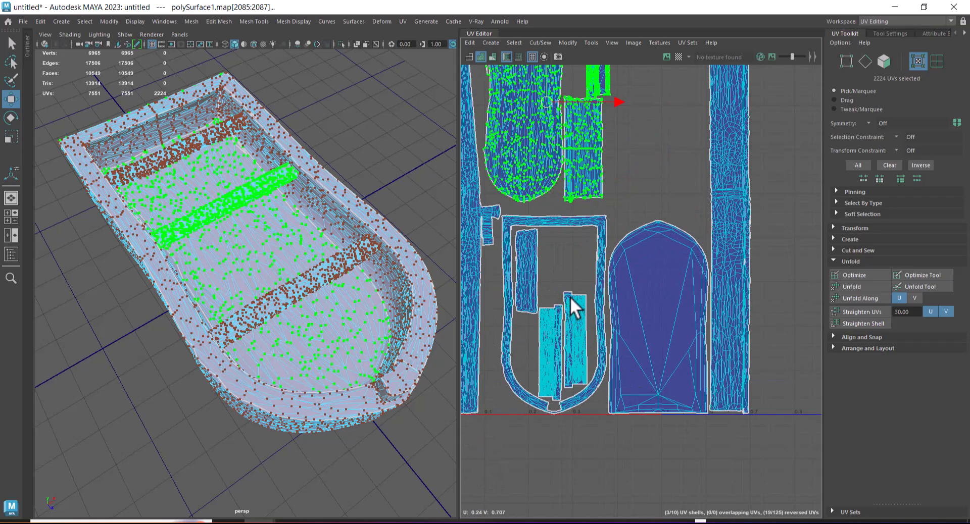
pyautogui.click(570, 296)
pyautogui.moveTo(545, 277); pyautogui.dragTo(579, 311, button='right')
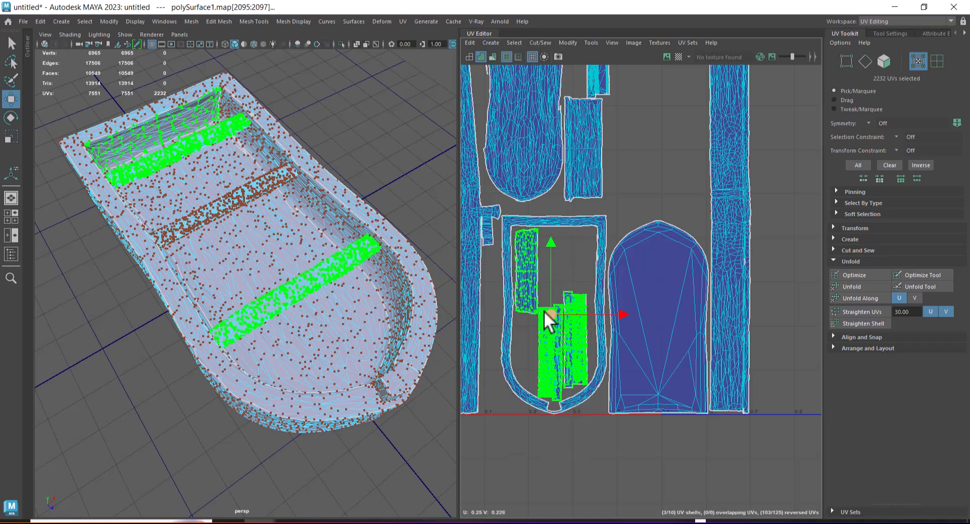
pyautogui.moveTo(548, 321); pyautogui.dragTo(794, 252)
# Try shifting the arched bottom shell slightly, and undo the change.
pyautogui.doubleClick(629, 240)
pyautogui.moveTo(651, 321)
pyautogui.mouseDown()
pyautogui.moveTo(553, 302)
pyautogui.moveTo(638, 310)
pyautogui.mouseUp()
pyautogui.scroll(-2, 601, 319)
pyautogui.hotkey('ctrl', 'z')
pyautogui.hotkey('ctrl', 'z')
# Move the inner floor shell into the U-shaped frame and scale it down slightly to fit inside.
pyautogui.click(538, 202)
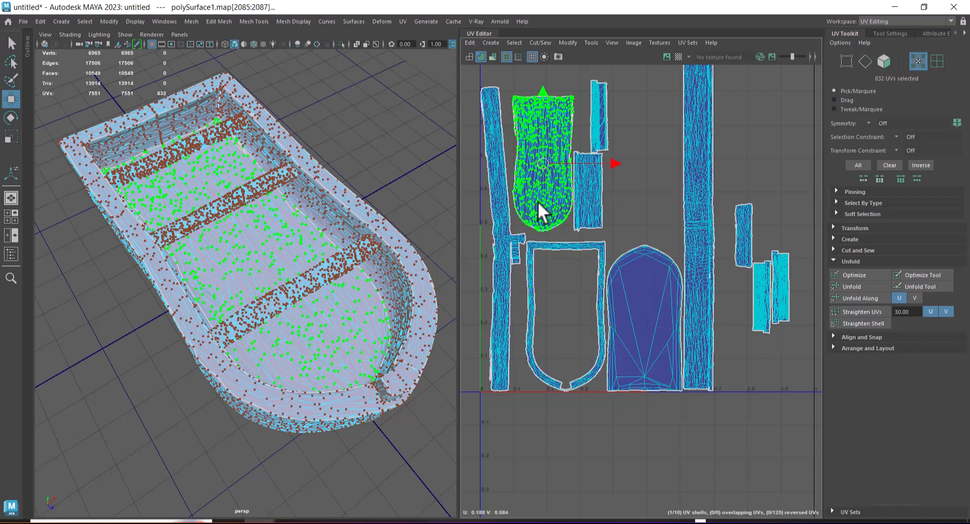
pyautogui.moveTo(541, 169); pyautogui.dragTo(556, 311)
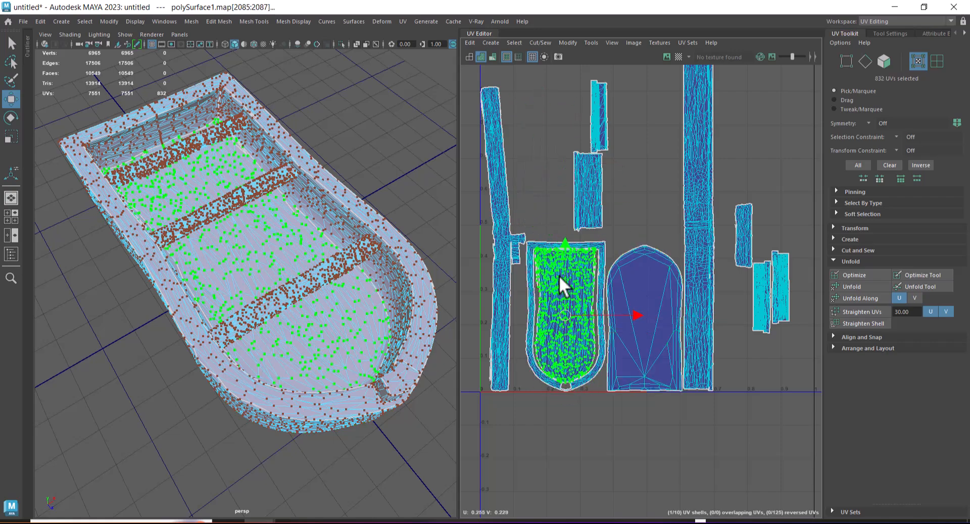
pyautogui.scroll(5, 558, 301)
pyautogui.scroll(-2, 644, 312)
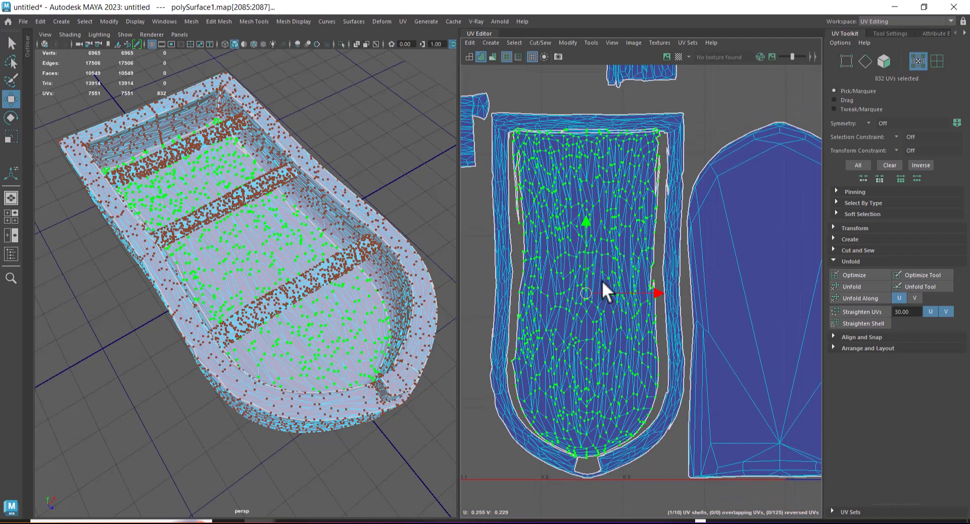
pyautogui.press('r')
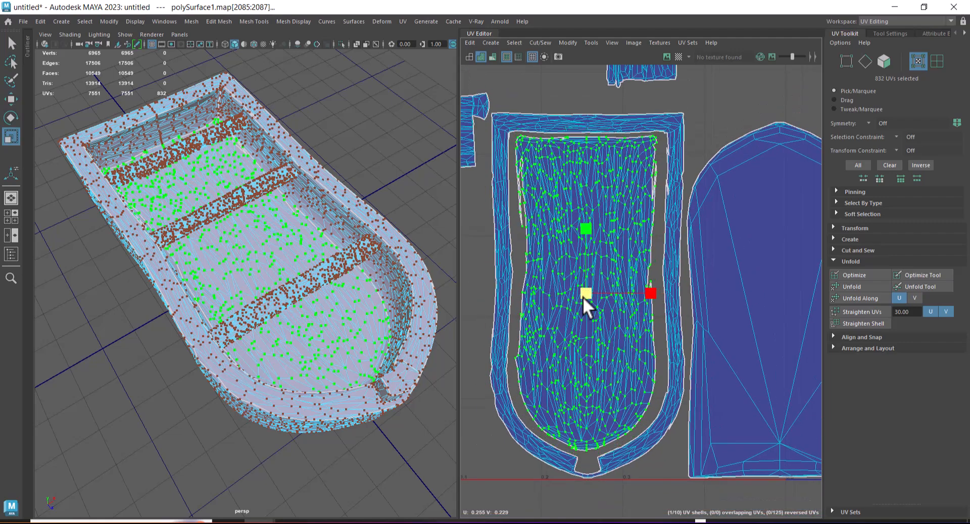
# Move the arched bottom shell to the space above the U-shaped frame, beside the long bent shell.
pyautogui.scroll(-3, 641, 338)
pyautogui.scroll(2, 604, 260)
pyautogui.doubleClick(680, 261)
pyautogui.press('w')
pyautogui.moveTo(678, 341); pyautogui.dragTo(579, 153)
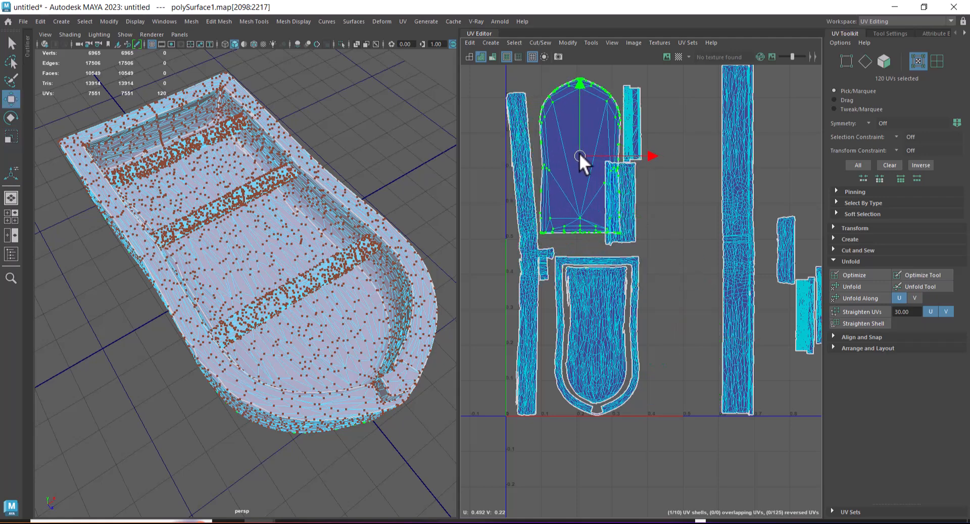
# Move the small rectangular shell off the arched shell and place it beside the upper plank shell.
pyautogui.scroll(2, 585, 163)
pyautogui.doubleClick(653, 193)
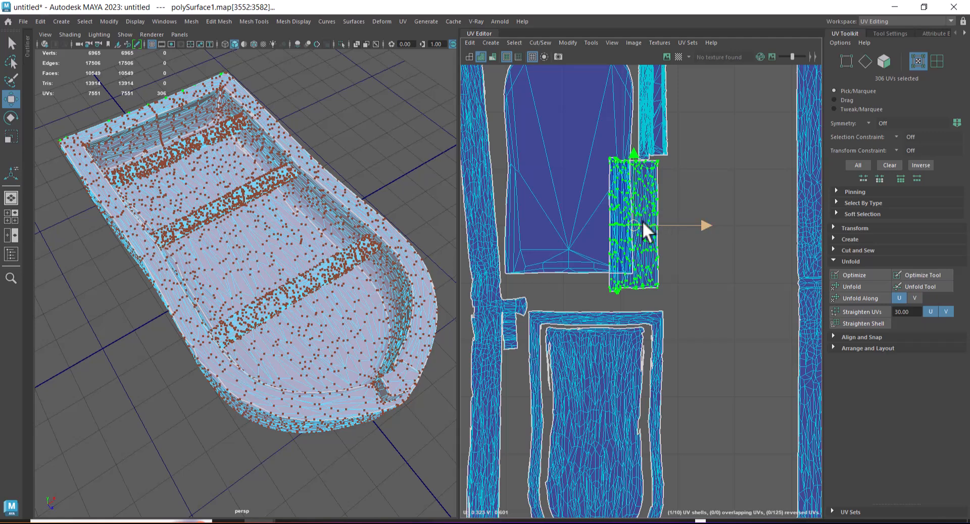
pyautogui.moveTo(643, 229); pyautogui.dragTo(713, 120, button='middle')
pyautogui.keyDown('alt'); pyautogui.moveTo(684, 229); pyautogui.dragTo(673, 285, button='middle'); pyautogui.keyUp('alt')
pyautogui.moveTo(695, 283); pyautogui.dragTo(693, 150)
# Select the three plank-shaped shells outside the packed group and move them below the small rectangular shell.
pyautogui.keyDown('alt'); pyautogui.moveTo(693, 150); pyautogui.dragTo(597, 196, button='right'); pyautogui.keyUp('alt')
pyautogui.keyDown('alt'); pyautogui.moveTo(777, 456); pyautogui.dragTo(675, 336, button='middle'); pyautogui.keyUp('alt')
pyautogui.scroll(-3, 675, 336)
pyautogui.moveTo(687, 215); pyautogui.dragTo(735, 336)
pyautogui.keyDown('shift'); pyautogui.moveTo(710, 301); pyautogui.dragTo(763, 343, button='right'); pyautogui.keyUp('shift')
pyautogui.moveTo(712, 297); pyautogui.dragTo(601, 242)
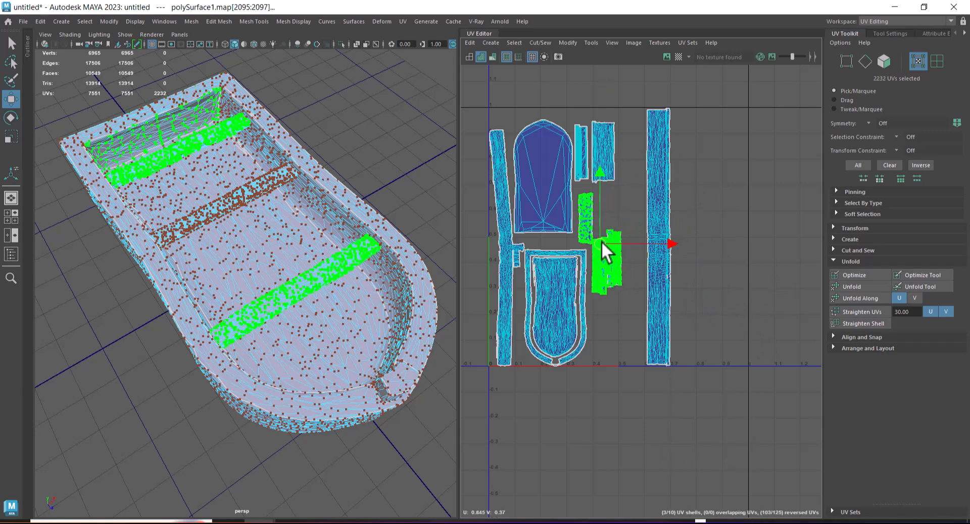
# Separate one plank shell from the group and place it beside the U-shaped frame, below the other two planks.
pyautogui.scroll(4, 596, 221)
pyautogui.moveTo(662, 228); pyautogui.dragTo(611, 311)
pyautogui.keyDown('shift'); pyautogui.moveTo(610, 311); pyautogui.dragTo(642, 325, button='right'); pyautogui.keyUp('shift')
pyautogui.moveTo(621, 320); pyautogui.dragTo(577, 380)
pyautogui.scroll(2, 705, 283)
pyautogui.click(646, 253)
pyautogui.scroll(-2, 656, 245)
# Select the tall straight shell and move it horizontally up against the packed plank shells.
pyautogui.scroll(-4, 728, 343)
pyautogui.keyDown('alt'); pyautogui.moveTo(672, 240); pyautogui.dragTo(660, 171, button='middle'); pyautogui.keyUp('alt')
pyautogui.scroll(3, 581, 262)
pyautogui.doubleClick(804, 220)
pyautogui.keyDown('alt'); pyautogui.moveTo(776, 267); pyautogui.dragTo(675, 256, button='middle'); pyautogui.keyUp('alt')
pyautogui.moveTo(769, 289); pyautogui.dragTo(726, 295)
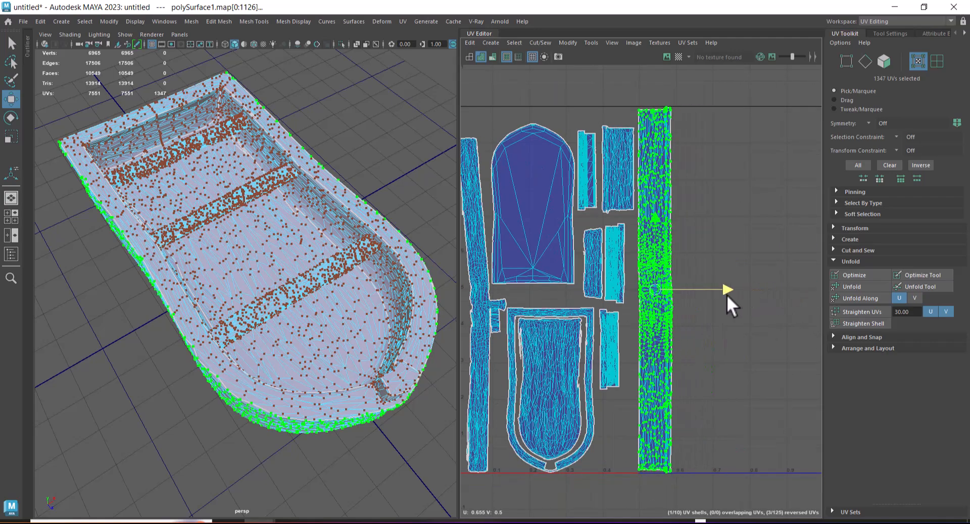
# Select the long bent shell along the tile's left boundary and move it horizontally outside the tile.
pyautogui.keyDown('alt'); pyautogui.moveTo(714, 451); pyautogui.dragTo(783, 358, button='middle'); pyautogui.keyUp('alt')
pyautogui.scroll(1, 784, 357)
pyautogui.scroll(1, 783, 357)
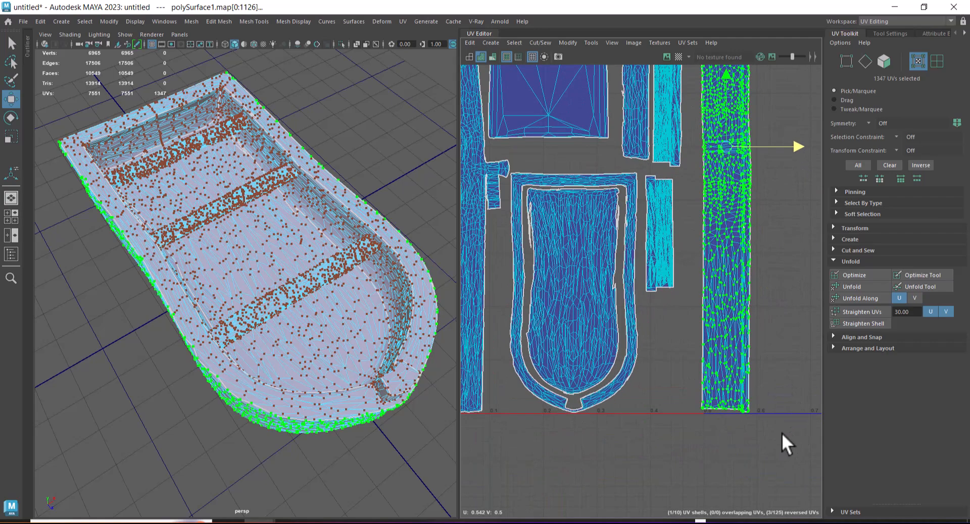
pyautogui.scroll(-2, 783, 429)
pyautogui.keyDown('alt'); pyautogui.moveTo(644, 261); pyautogui.dragTo(695, 340, button='middle'); pyautogui.keyUp('alt')
pyautogui.scroll(2, 695, 340)
pyautogui.keyDown('alt'); pyautogui.moveTo(610, 363); pyautogui.dragTo(630, 281, button='middle'); pyautogui.keyUp('alt')
pyautogui.scroll(1, 629, 279)
pyautogui.click(628, 268)
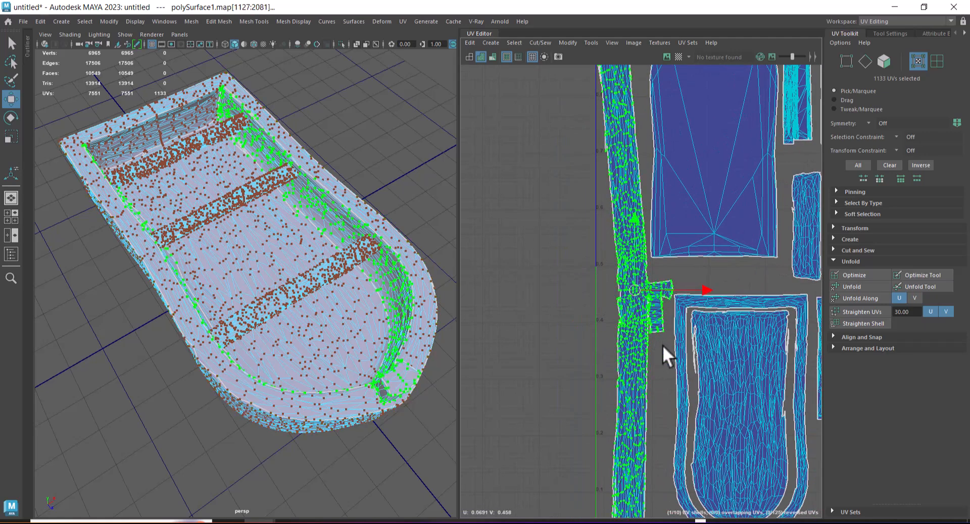
pyautogui.scroll(-1, 658, 329)
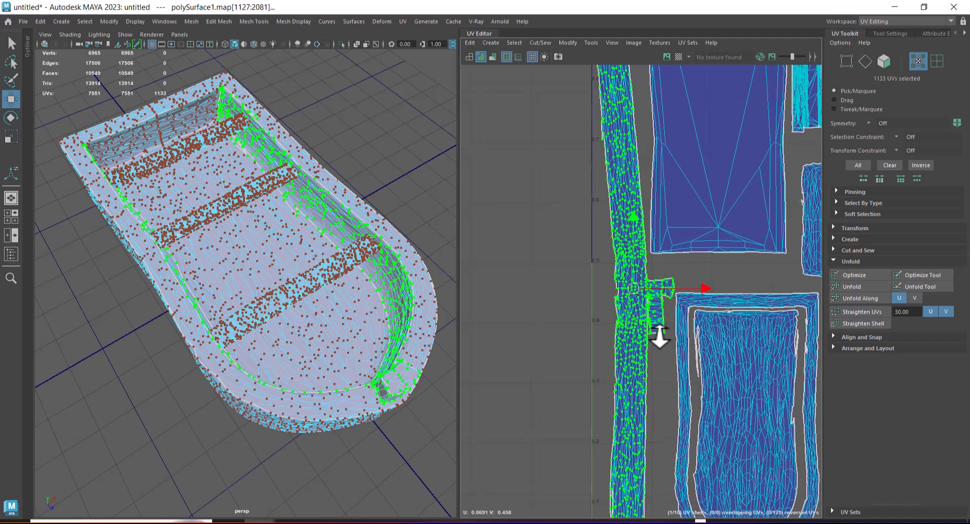
pyautogui.moveTo(701, 286); pyautogui.dragTo(608, 306, button='middle')
# Select the upper half of the long bent shell and rotate and shift it upright in line with the lower half.
pyautogui.click(622, 335)
pyautogui.moveTo(519, 94); pyautogui.dragTo(586, 326)
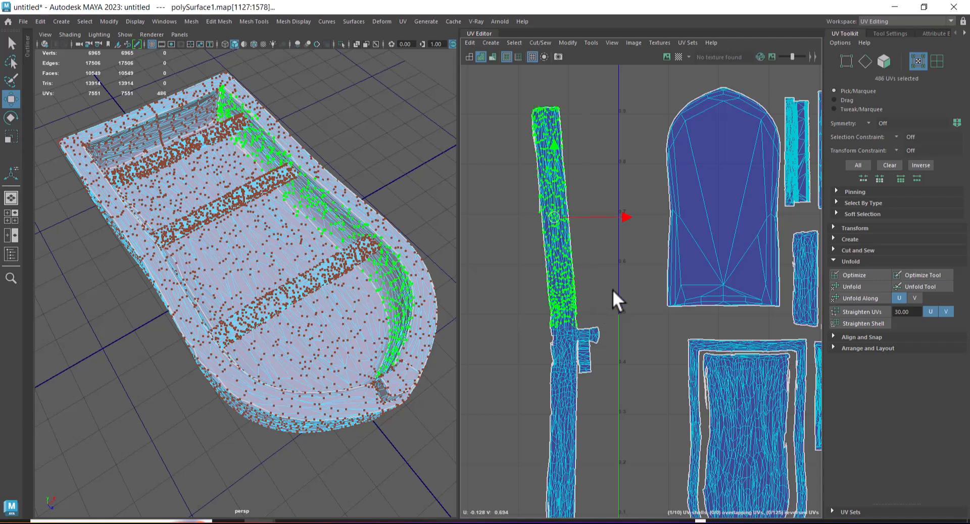
pyautogui.press('e')
pyautogui.moveTo(614, 189); pyautogui.dragTo(630, 215)
pyautogui.press('w')
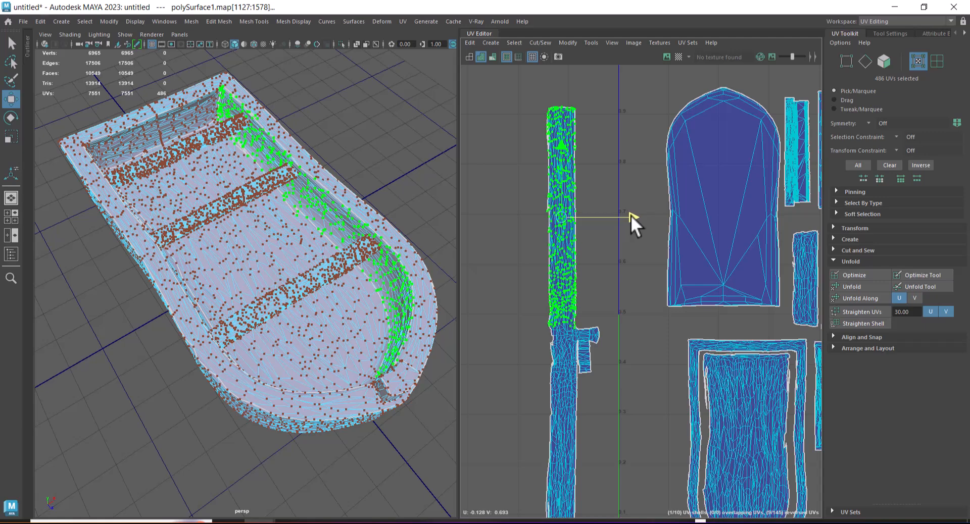
# Select the whole straightened long shell and move it back inside the tile against its left boundary.
pyautogui.scroll(-3, 592, 299)
pyautogui.moveTo(536, 160); pyautogui.dragTo(625, 520)
pyautogui.keyDown('alt'); pyautogui.moveTo(660, 397); pyautogui.dragTo(660, 374, button='middle'); pyautogui.keyUp('alt')
pyautogui.scroll(3, 641, 303)
pyautogui.keyDown('shift'); pyautogui.moveTo(637, 282); pyautogui.dragTo(526, 296, button='right'); pyautogui.keyUp('shift')
pyautogui.scroll(-2, 560, 312)
pyautogui.moveTo(632, 268); pyautogui.dragTo(688, 269)
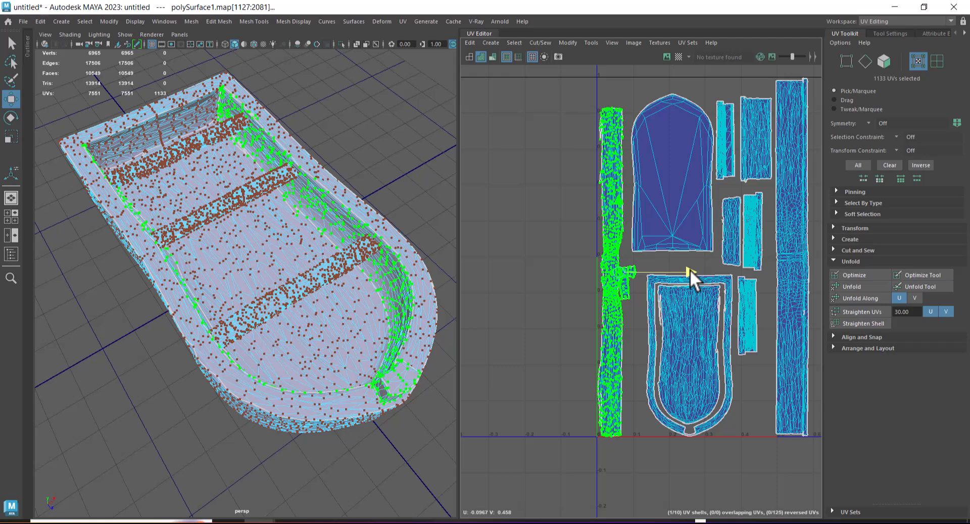
# Fine-tune the selected long shell's vertical position against the tile's lower boundary.
pyautogui.scroll(2, 616, 297)
pyautogui.moveTo(626, 201); pyautogui.dragTo(623, 198)
pyautogui.scroll(-3, 517, 267)
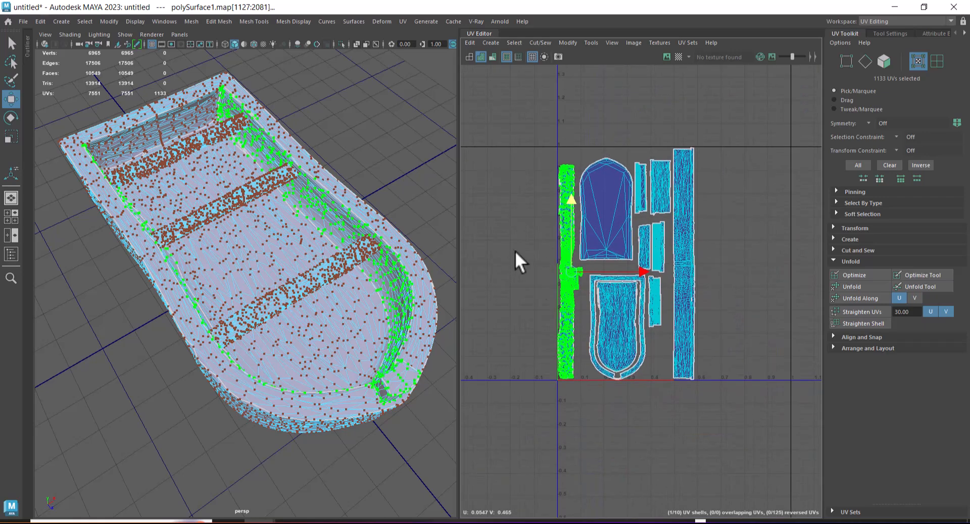
# Select the bow-shaped floor shell with its surrounding rim shell and move both horizontally toward the long edge shell.
pyautogui.scroll(3, 592, 309)
pyautogui.keyDown('alt'); pyautogui.moveTo(635, 338); pyautogui.dragTo(638, 298, button='middle'); pyautogui.keyUp('alt')
pyautogui.scroll(1, 644, 315)
pyautogui.moveTo(644, 315); pyautogui.dragTo(716, 309, button='right')
pyautogui.moveTo(667, 321); pyautogui.dragTo(634, 351)
pyautogui.keyDown('ctrl'); pyautogui.moveTo(616, 336); pyautogui.dragTo(689, 351, button='right'); pyautogui.keyUp('ctrl')
pyautogui.moveTo(694, 283); pyautogui.dragTo(683, 284)
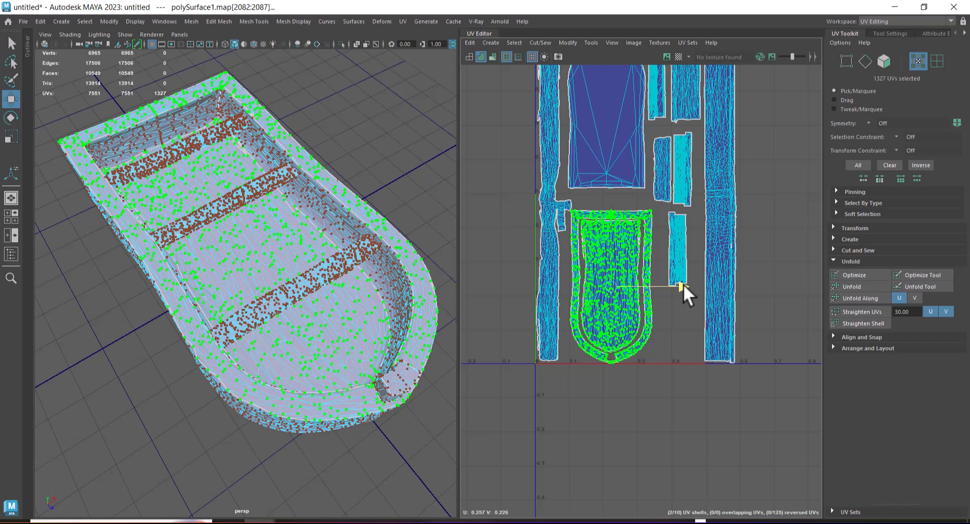
# Select the rear bench's shell and move it down and inward beside the rim shell.
pyautogui.scroll(3, 662, 248)
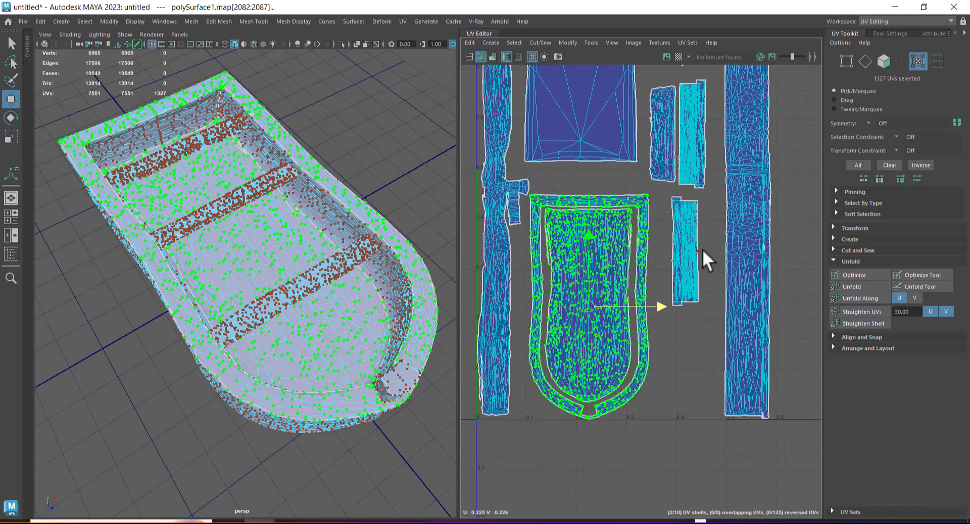
pyautogui.doubleClick(688, 237)
pyautogui.keyDown('alt'); pyautogui.moveTo(693, 260); pyautogui.dragTo(700, 321, button='middle'); pyautogui.keyUp('alt')
pyautogui.moveTo(690, 315); pyautogui.dragTo(674, 342)
pyautogui.scroll(-3, 680, 349)
pyautogui.keyDown('alt'); pyautogui.moveTo(680, 252); pyautogui.dragTo(680, 271, button='middle'); pyautogui.keyUp('alt')
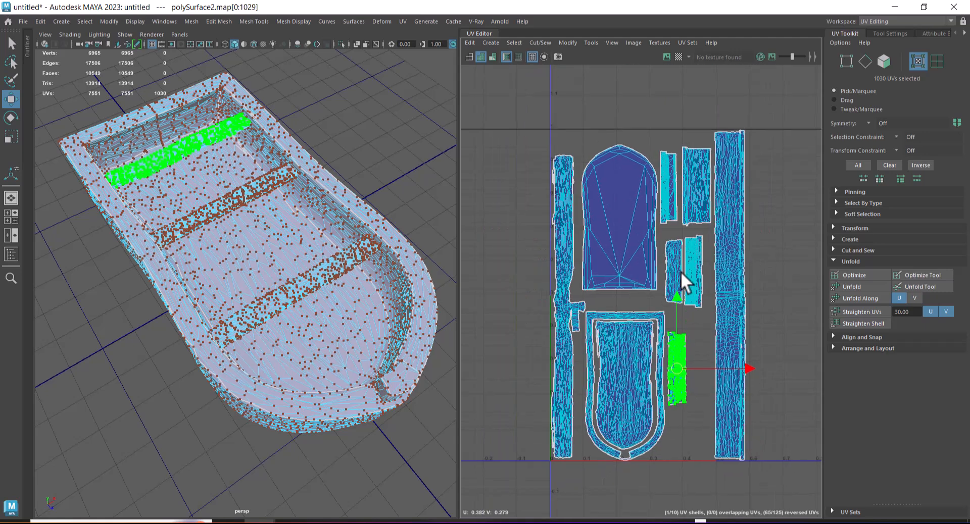
# Stack the front bench's shell below the rear bench's shell and move both up together beside the rim shell.
pyautogui.doubleClick(695, 284)
pyautogui.moveTo(692, 273); pyautogui.dragTo(676, 452)
pyautogui.doubleClick(677, 338)
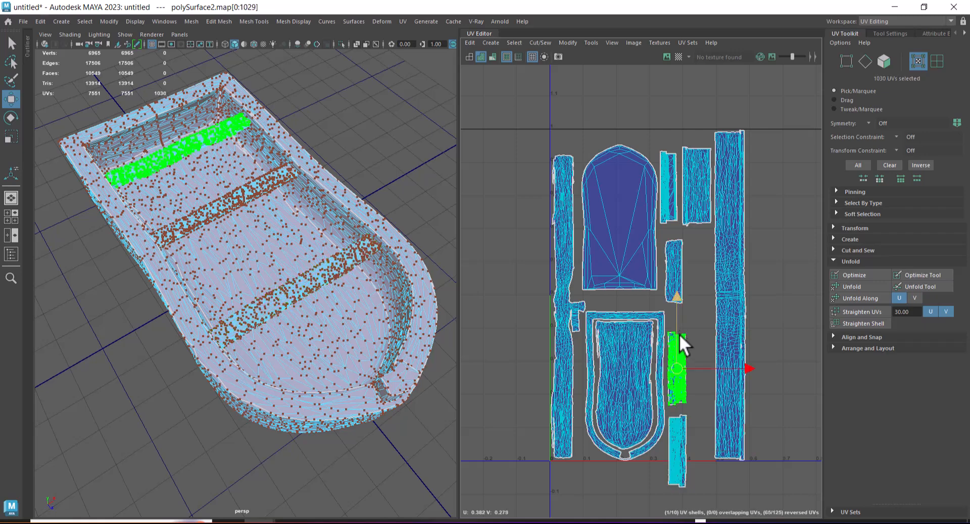
pyautogui.keyDown('shift'); pyautogui.doubleClick(684, 427); pyautogui.keyUp('shift')
pyautogui.moveTo(677, 409); pyautogui.dragTo(674, 377)
pyautogui.scroll(2, 673, 323)
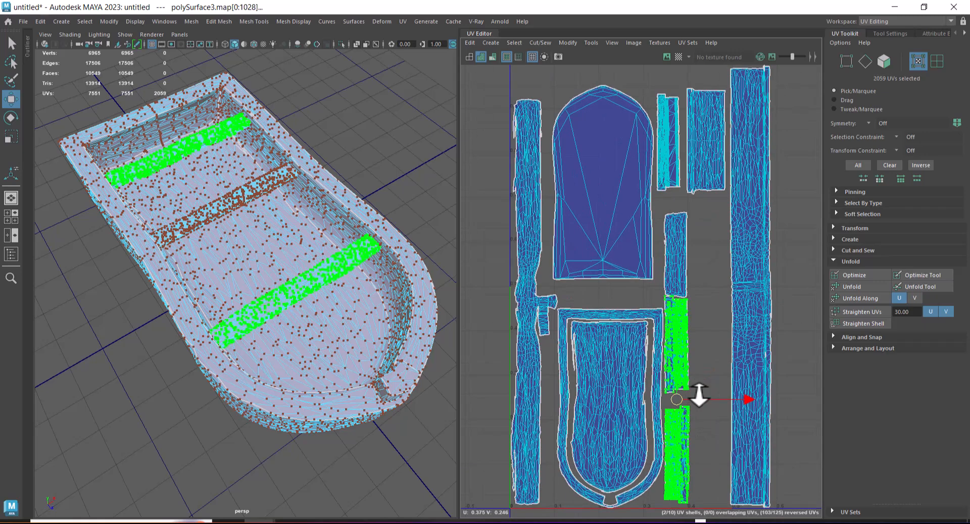
# Select the short inner-transom shell above the stacked bench shells and nudge it up beside the arched shell.
pyautogui.doubleClick(674, 255)
pyautogui.moveTo(674, 250); pyautogui.dragTo(671, 238)
pyautogui.keyDown('alt'); pyautogui.moveTo(671, 237); pyautogui.dragTo(689, 403, button='middle'); pyautogui.keyUp('alt')
# Inspect the transom and hull side on the boat, selecting a face on each to locate their UV shells.
pyautogui.doubleClick(711, 297)
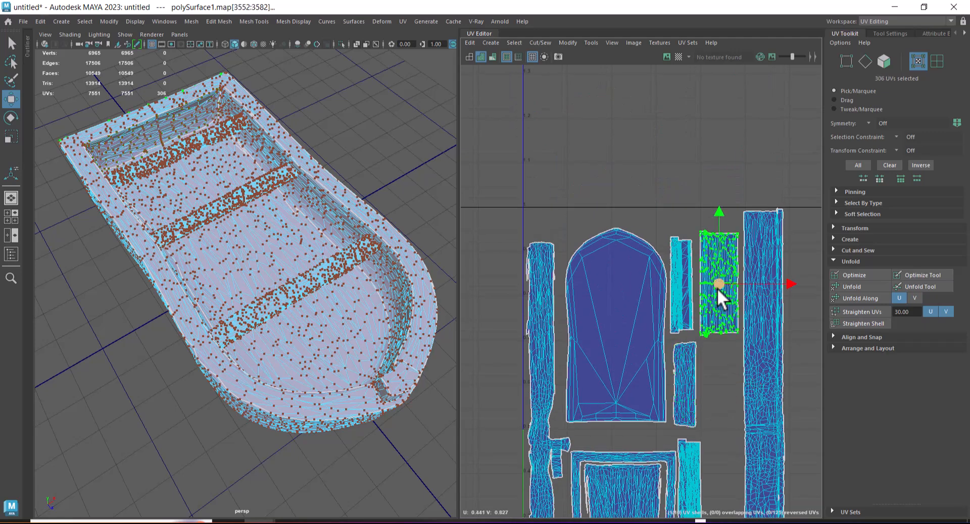
pyautogui.keyDown('shift'); pyautogui.rightClick(719, 158); pyautogui.keyUp('shift')
pyautogui.keyDown('shift'); pyautogui.moveTo(718, 156); pyautogui.dragTo(772, 158, button='right'); pyautogui.keyUp('shift')
pyautogui.keyDown('alt'); pyautogui.moveTo(272, 364); pyautogui.dragTo(426, 303); pyautogui.keyUp('alt')
pyautogui.keyDown('alt'); pyautogui.moveTo(426, 303); pyautogui.dragTo(441, 319, button='right'); pyautogui.keyUp('alt')
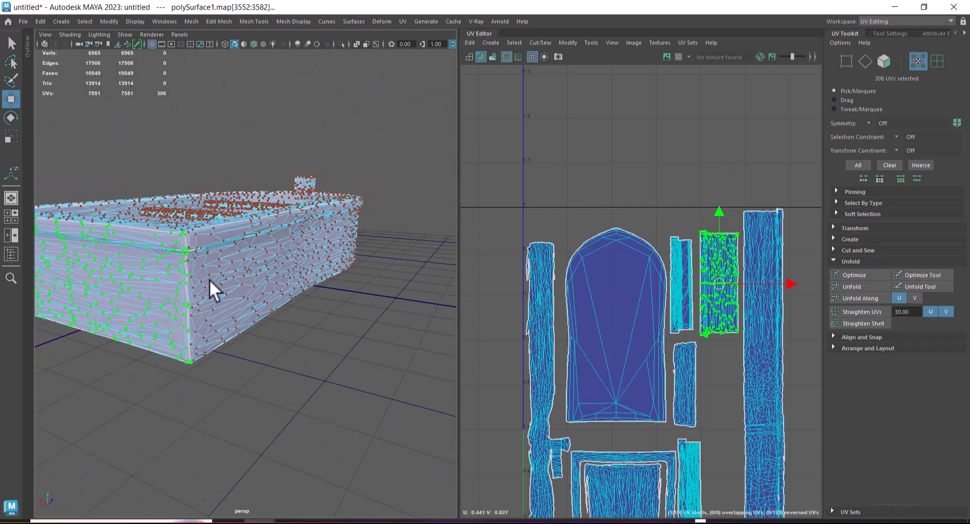
pyautogui.keyDown('alt'); pyautogui.moveTo(234, 293); pyautogui.dragTo(196, 265); pyautogui.keyUp('alt')
pyautogui.moveTo(196, 265); pyautogui.dragTo(197, 259, button='right')
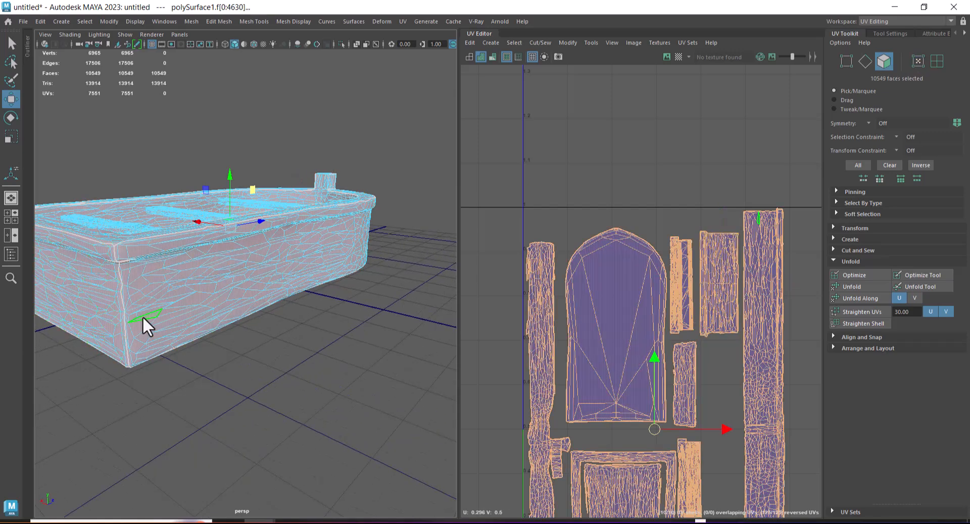
pyautogui.click(260, 377)
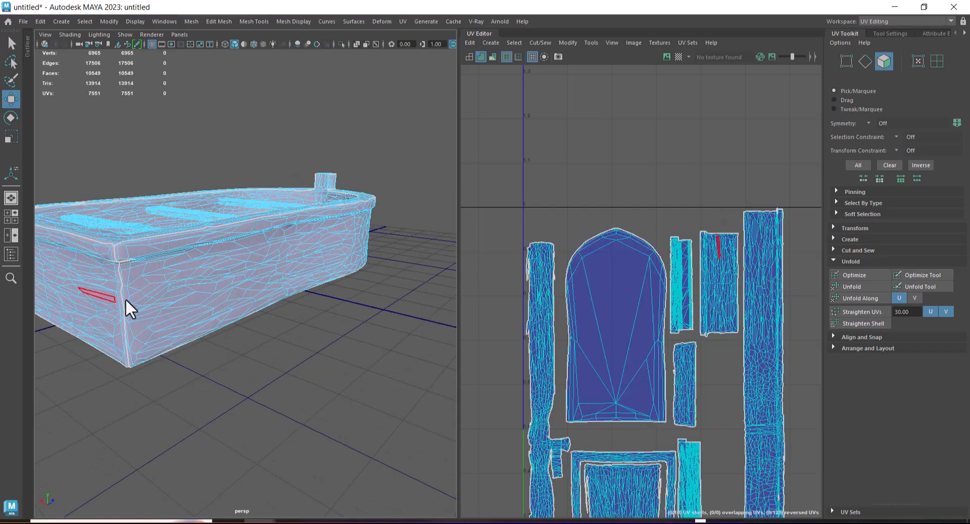
pyautogui.click(174, 304)
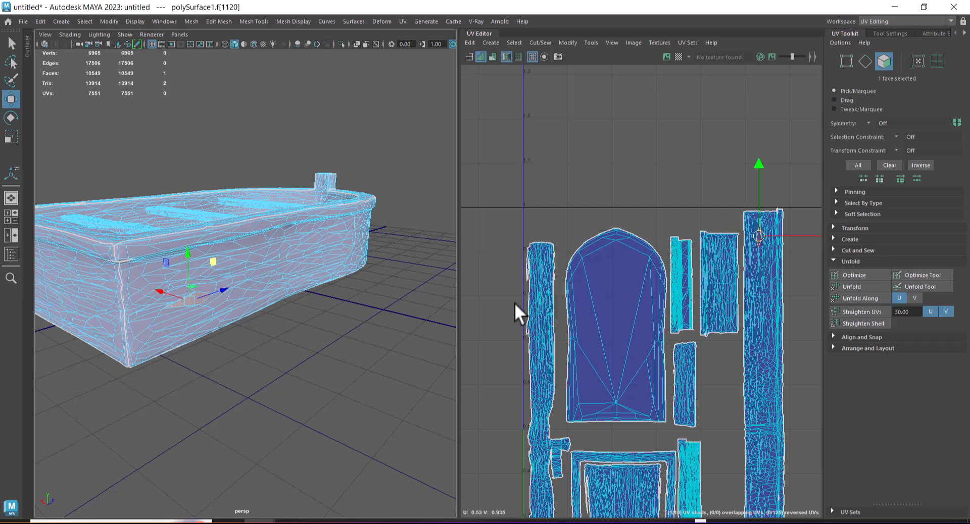
pyautogui.keyDown('shift'); pyautogui.click(125, 321); pyautogui.keyUp('shift')
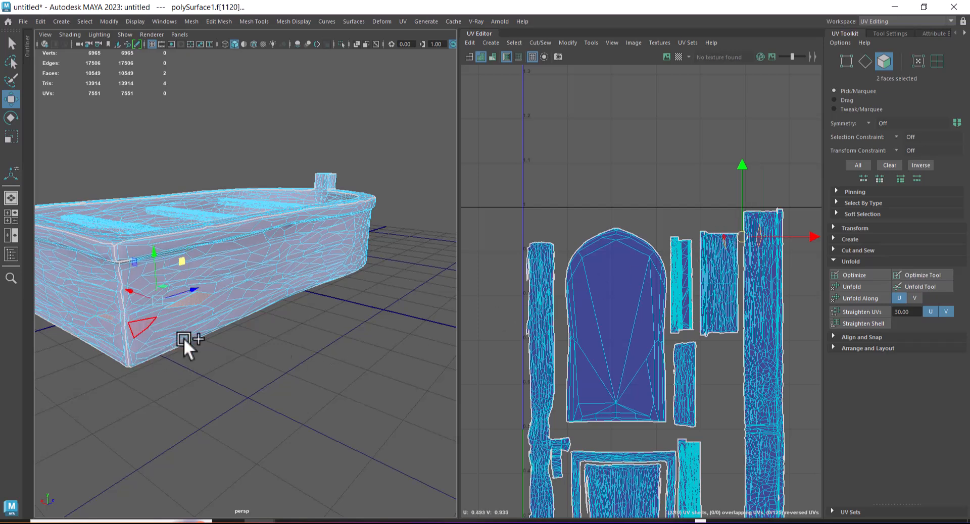
pyautogui.keyDown('alt'); pyautogui.moveTo(752, 313); pyautogui.dragTo(657, 243, button='middle'); pyautogui.keyUp('alt')
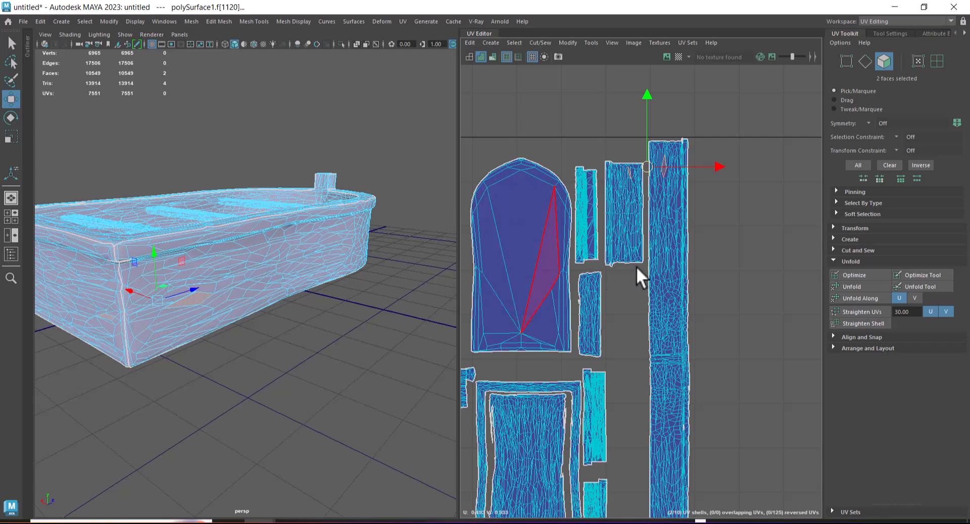
pyautogui.scroll(-3, 672, 268)
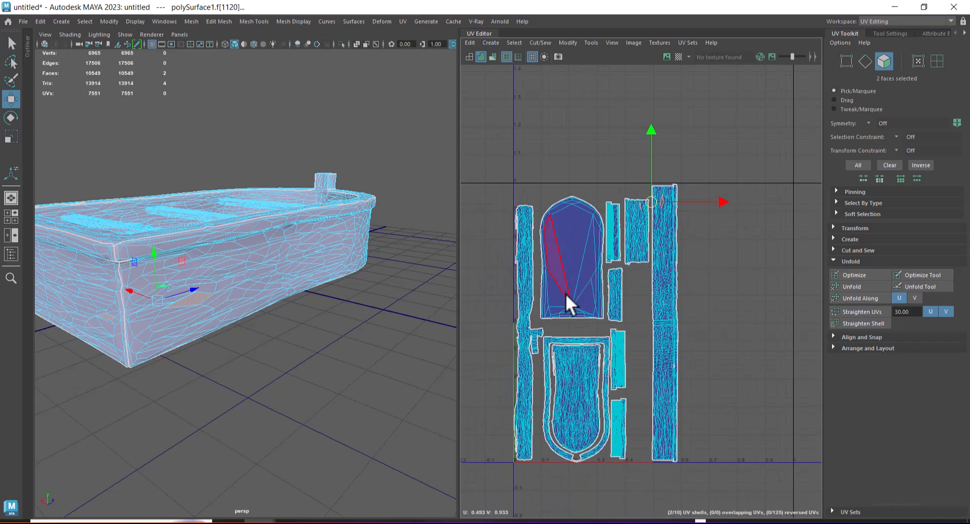
# Return to selecting UV shells and move the middle bench's shell onto the lower part of the arched shell.
pyautogui.click(616, 249)
pyautogui.moveTo(616, 239); pyautogui.dragTo(663, 241, button='right')
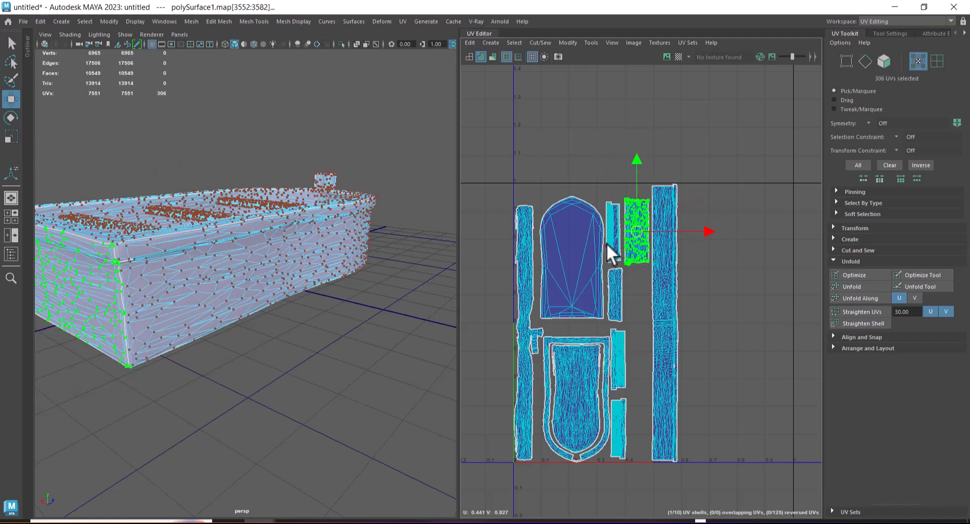
pyautogui.moveTo(583, 307); pyautogui.dragTo(580, 308)
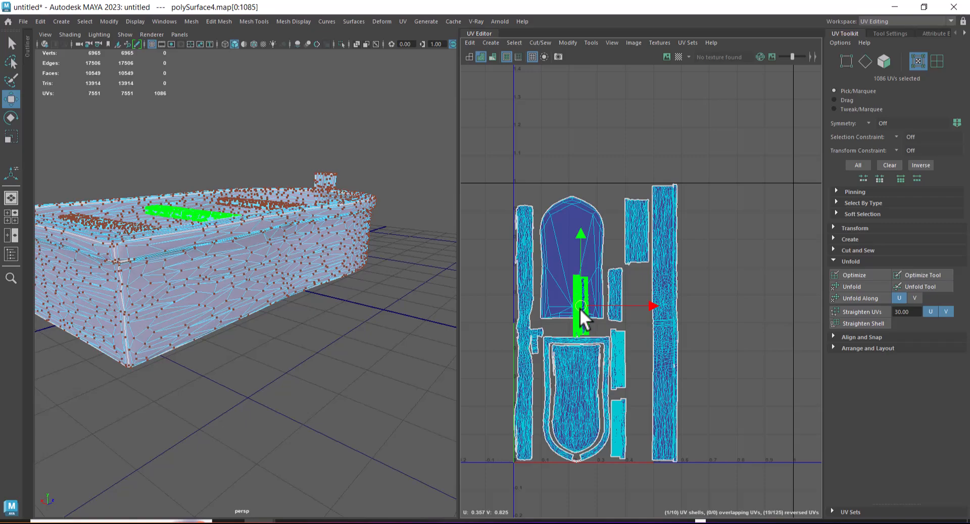
# Examine the middle bench and the inner transom on the boat to match them with their UV shells.
pyautogui.keyDown('alt'); pyautogui.moveTo(257, 282); pyautogui.dragTo(346, 377); pyautogui.keyUp('alt')
pyautogui.scroll(5, 651, 305)
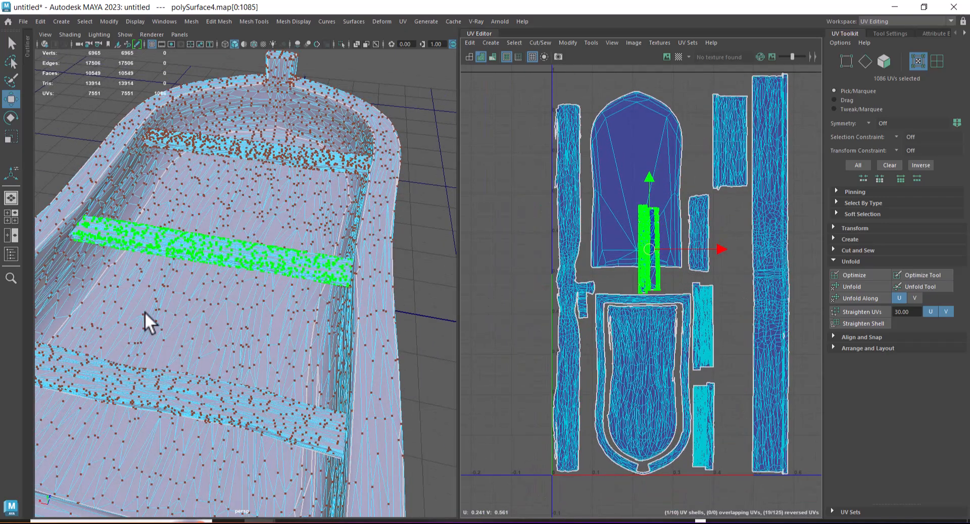
pyautogui.keyDown('alt'); pyautogui.moveTo(152, 237); pyautogui.dragTo(155, 266); pyautogui.keyUp('alt')
pyautogui.keyDown('alt'); pyautogui.moveTo(154, 266); pyautogui.dragTo(198, 292, button='right'); pyautogui.keyUp('alt')
pyautogui.keyDown('alt'); pyautogui.moveTo(199, 292); pyautogui.dragTo(259, 292, button='middle'); pyautogui.keyUp('alt')
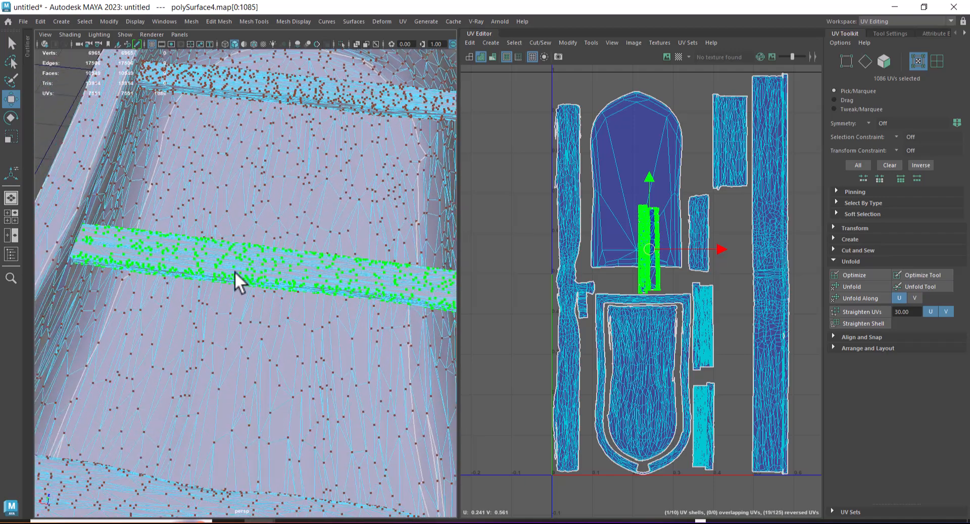
pyautogui.click(702, 264)
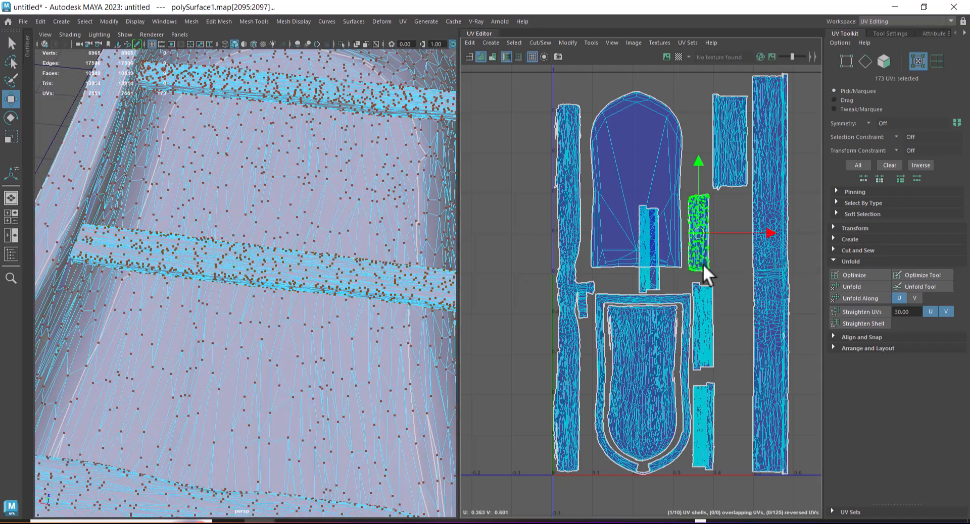
pyautogui.press('a')
pyautogui.keyDown('alt'); pyautogui.moveTo(303, 440); pyautogui.dragTo(172, 356); pyautogui.keyUp('alt')
pyautogui.keyDown('alt'); pyautogui.moveTo(172, 356); pyautogui.dragTo(264, 368, button='middle'); pyautogui.keyUp('alt')
pyautogui.keyDown('alt'); pyautogui.moveTo(264, 367); pyautogui.dragTo(176, 349); pyautogui.keyUp('alt')
pyautogui.keyDown('alt'); pyautogui.moveTo(176, 349); pyautogui.dragTo(238, 377, button='right'); pyautogui.keyUp('alt')
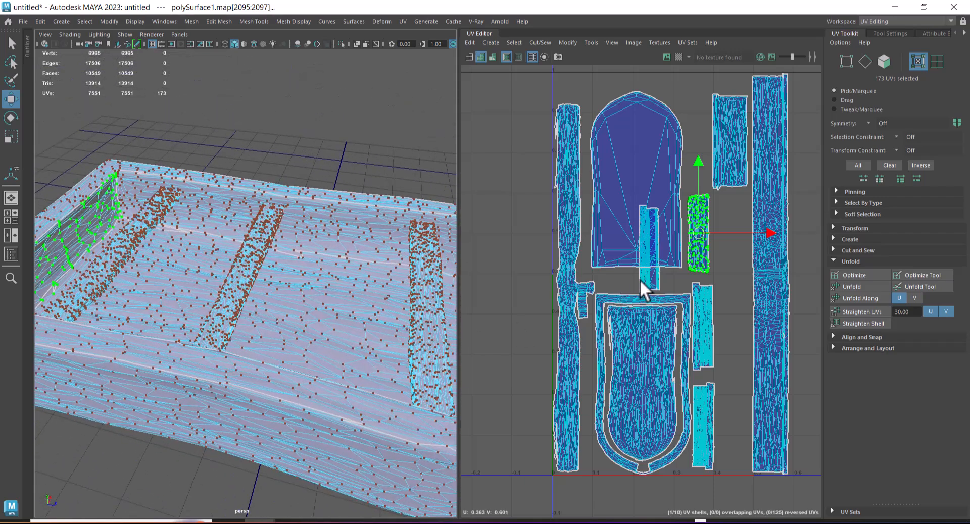
pyautogui.rightClick(350, 232)
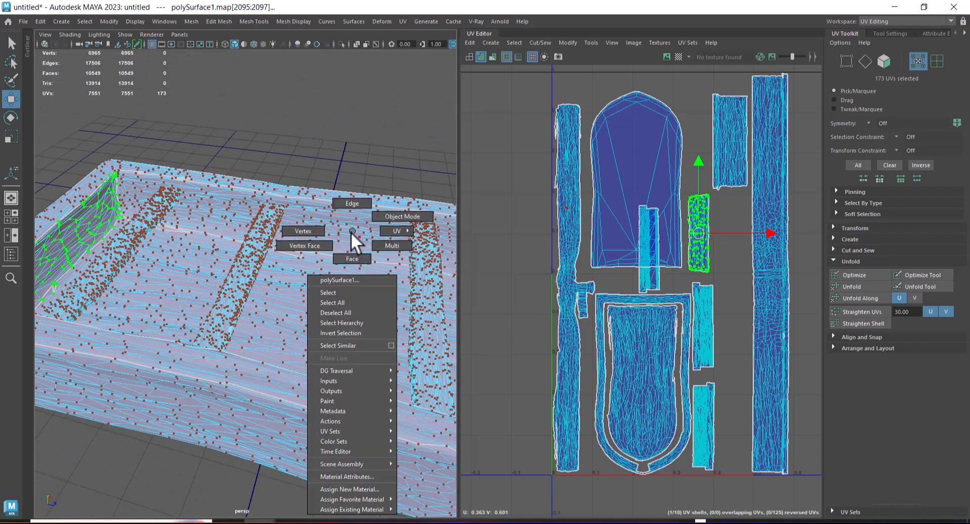
# Move the short inner-transom shell beneath the wider transom shell and shift both horizontally toward the arched shell.
pyautogui.click(729, 268)
pyautogui.click(696, 234)
pyautogui.moveTo(702, 236); pyautogui.dragTo(734, 232)
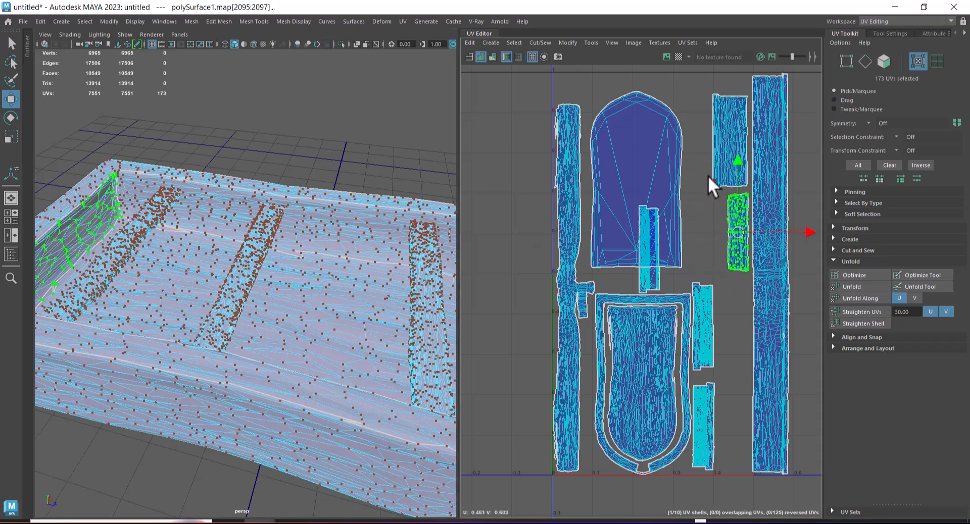
pyautogui.moveTo(698, 150); pyautogui.dragTo(721, 223)
pyautogui.moveTo(719, 213); pyautogui.dragTo(778, 224, button='right')
pyautogui.moveTo(793, 182); pyautogui.dragTo(768, 186)
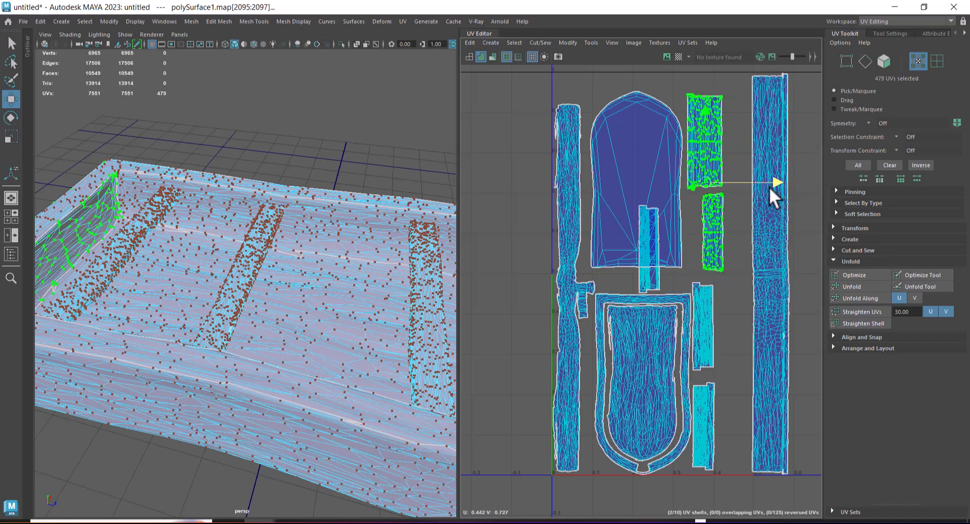
# Rotate the middle bench's shell to horizontal and fit it into the gap between the arched shell and the rim shell.
pyautogui.click(652, 284)
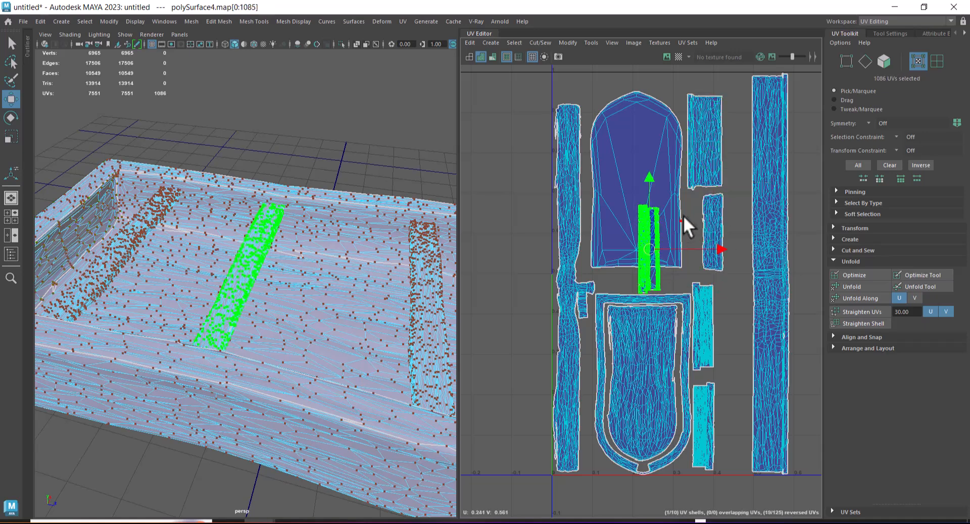
pyautogui.keyDown('alt'); pyautogui.moveTo(705, 216); pyautogui.dragTo(716, 234, button='middle'); pyautogui.keyUp('alt')
pyautogui.keyDown('shift'); pyautogui.moveTo(745, 171); pyautogui.dragTo(814, 202, button='right'); pyautogui.keyUp('shift')
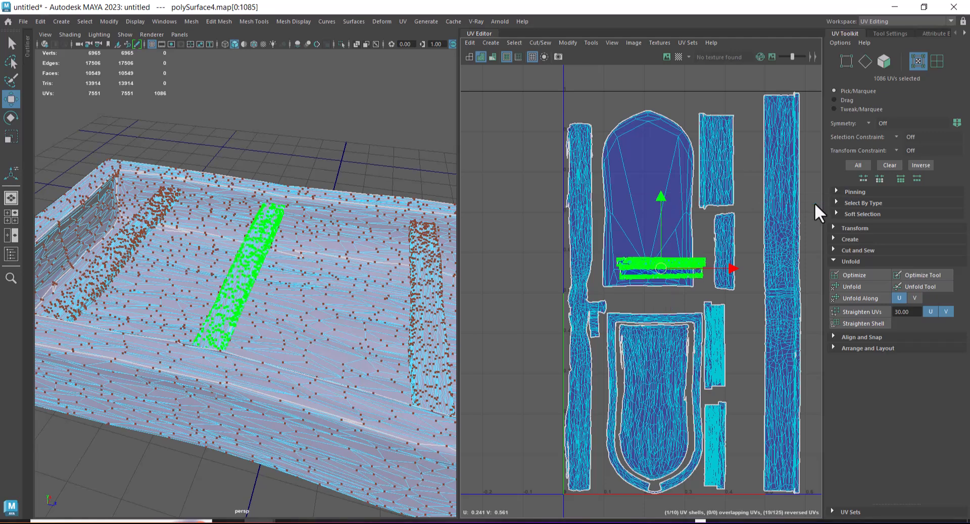
pyautogui.moveTo(660, 268); pyautogui.dragTo(659, 301)
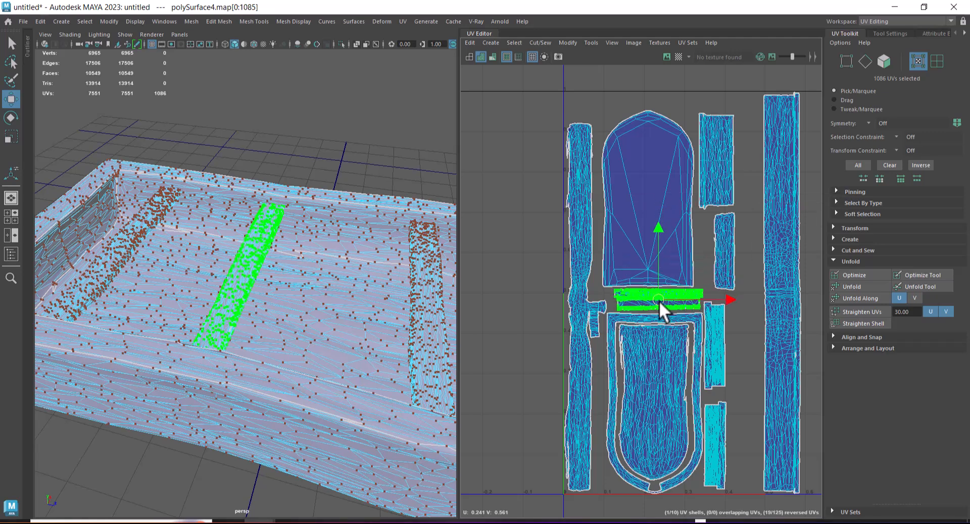
pyautogui.keyDown('alt'); pyautogui.moveTo(619, 322); pyautogui.dragTo(671, 392, button='right'); pyautogui.keyUp('alt')
pyautogui.moveTo(676, 291); pyautogui.dragTo(669, 293)
pyautogui.keyDown('alt'); pyautogui.moveTo(670, 310); pyautogui.dragTo(701, 351, button='right'); pyautogui.keyUp('alt')
# Select the tall straight shell and move it horizontally close to the transom shell.
pyautogui.keyDown('alt'); pyautogui.moveTo(766, 326); pyautogui.dragTo(738, 278, button='right'); pyautogui.keyUp('alt')
pyautogui.keyDown('alt'); pyautogui.moveTo(738, 277); pyautogui.dragTo(703, 298, button='middle'); pyautogui.keyUp('alt')
pyautogui.doubleClick(740, 247)
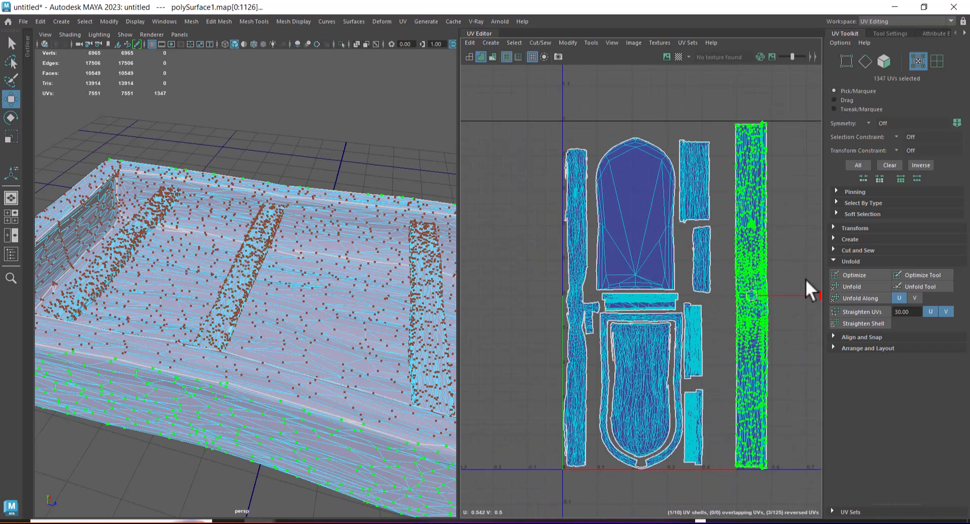
pyautogui.moveTo(815, 296); pyautogui.dragTo(795, 298)
# Align the short inner-transom shell with the inner edge of the transom shell and nudge the arched shell toward the long edge shell.
pyautogui.doubleClick(699, 260)
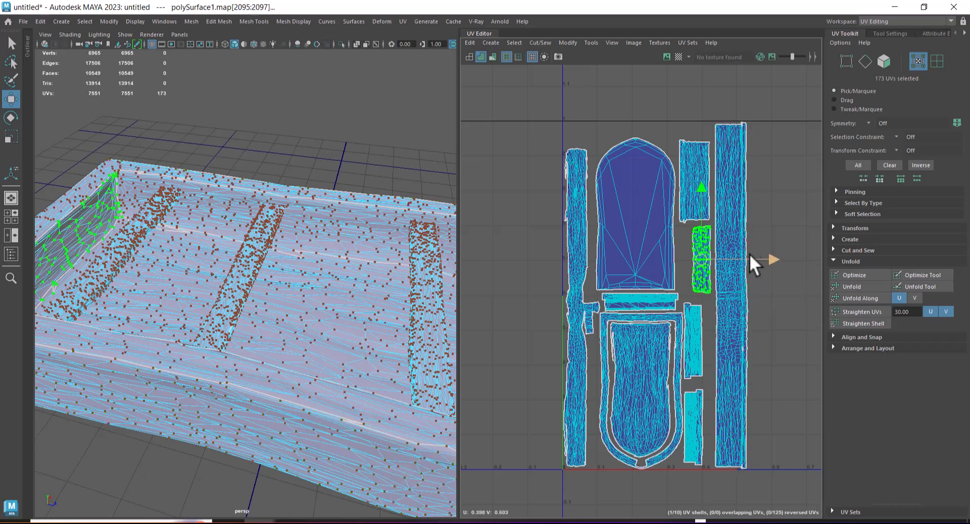
pyautogui.moveTo(771, 259); pyautogui.dragTo(756, 298)
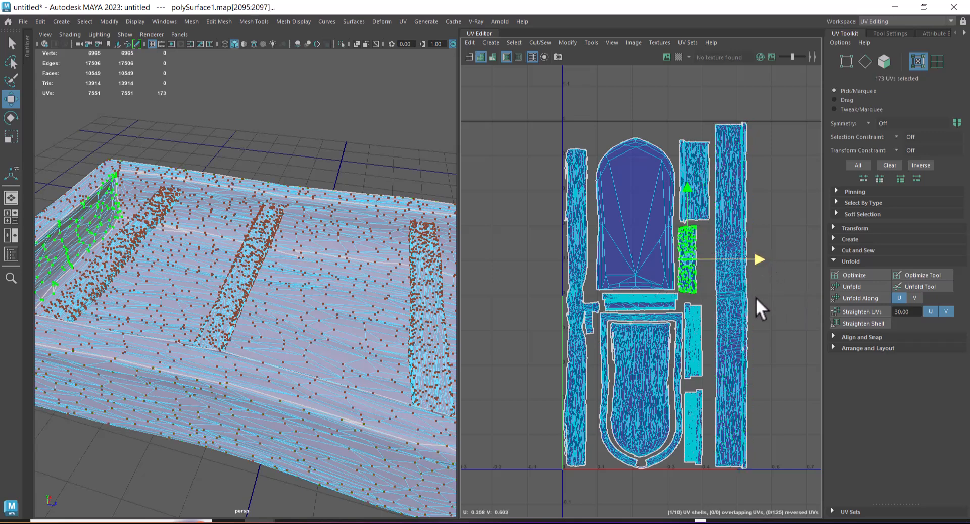
pyautogui.doubleClick(624, 241)
pyautogui.moveTo(706, 214); pyautogui.dragTo(704, 214)
# Tighten the horizontal spacing of the tall straight shell and the transom shell next to the arched shell.
pyautogui.keyDown('alt'); pyautogui.moveTo(595, 325); pyautogui.dragTo(711, 287, button='right'); pyautogui.keyUp('alt')
pyautogui.keyDown('alt'); pyautogui.moveTo(712, 287); pyautogui.dragTo(602, 297, button='middle'); pyautogui.keyUp('alt')
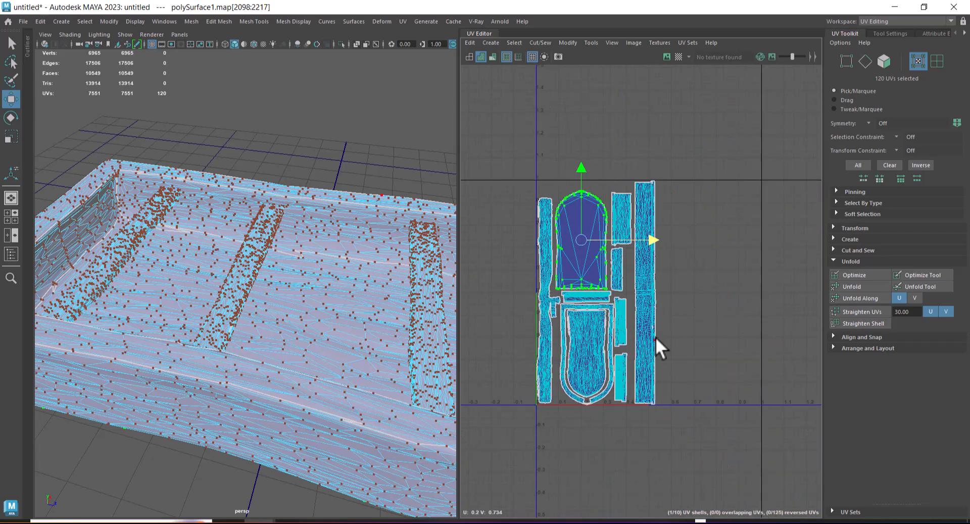
pyautogui.click(650, 310)
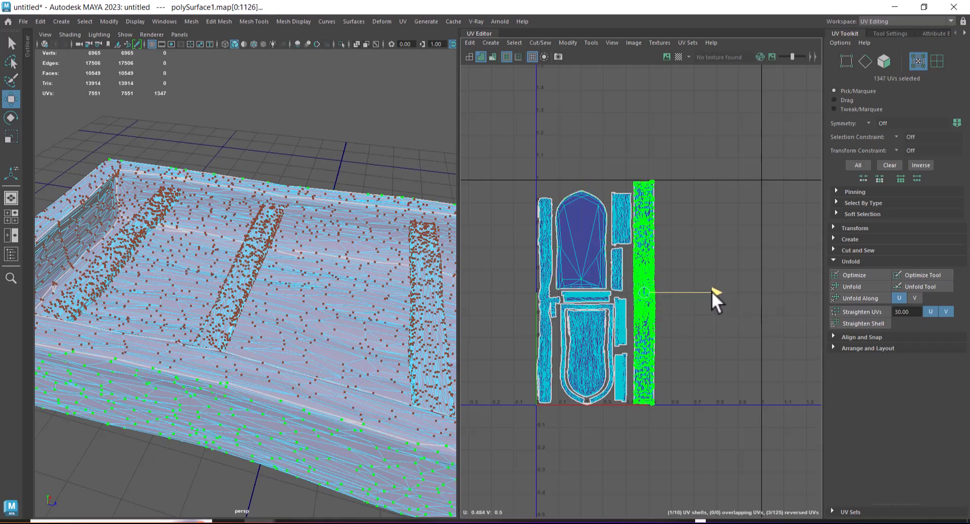
pyautogui.keyDown('alt'); pyautogui.moveTo(711, 291); pyautogui.dragTo(675, 298, button='right'); pyautogui.keyUp('alt')
pyautogui.doubleClick(674, 215)
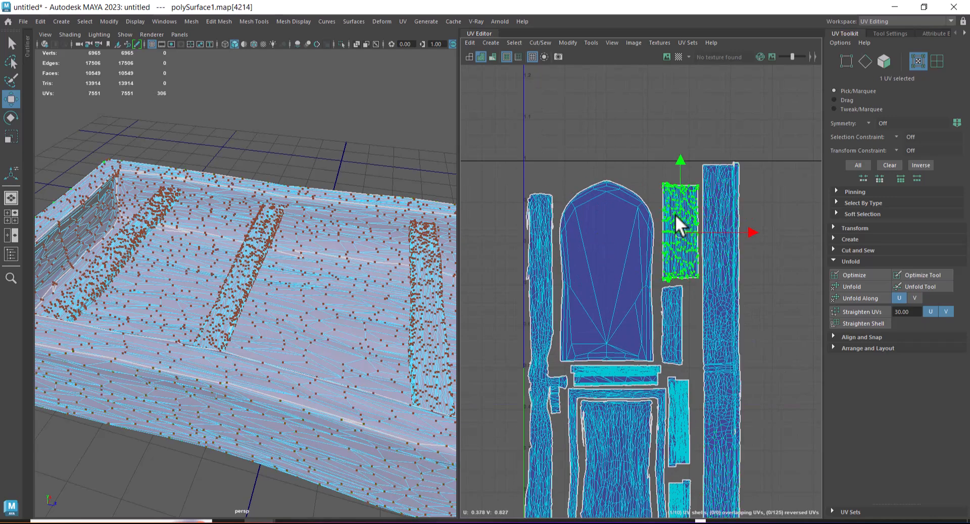
pyautogui.moveTo(748, 230); pyautogui.dragTo(744, 231)
pyautogui.keyDown('alt'); pyautogui.moveTo(744, 231); pyautogui.dragTo(692, 291, button='right'); pyautogui.keyUp('alt')
pyautogui.keyDown('alt'); pyautogui.moveTo(693, 291); pyautogui.dragTo(681, 197, button='middle'); pyautogui.keyUp('alt')
pyautogui.keyDown('alt'); pyautogui.moveTo(681, 197); pyautogui.dragTo(716, 270, button='right'); pyautogui.keyUp('alt')
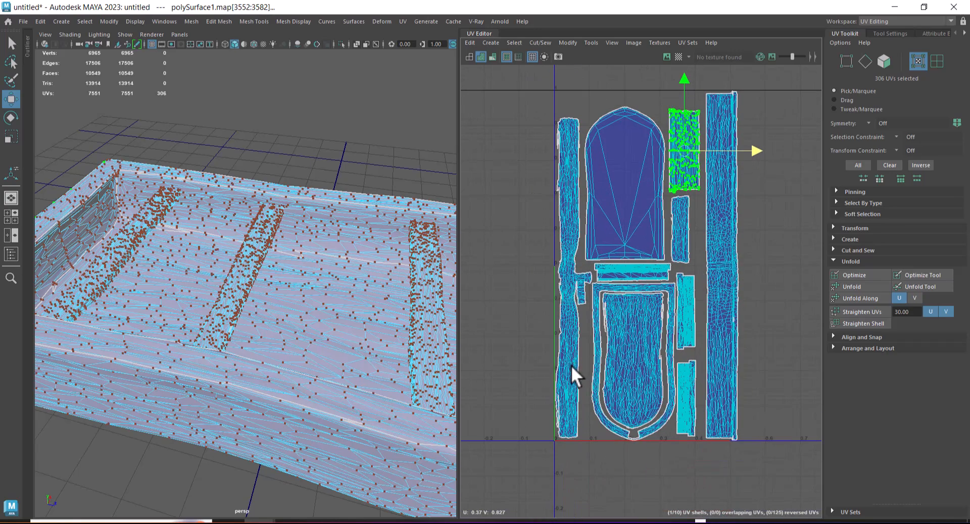
pyautogui.keyDown('alt'); pyautogui.moveTo(586, 376); pyautogui.dragTo(619, 387, button='right'); pyautogui.keyUp('alt')
# Return the boat to object mode and select the hull object.
pyautogui.keyDown('alt'); pyautogui.moveTo(334, 392); pyautogui.dragTo(271, 285, button='right'); pyautogui.keyUp('alt')
pyautogui.keyDown('alt'); pyautogui.moveTo(270, 286); pyautogui.dragTo(202, 369); pyautogui.keyUp('alt')
pyautogui.keyDown('alt'); pyautogui.moveTo(202, 369); pyautogui.dragTo(218, 404, button='right'); pyautogui.keyUp('alt')
pyautogui.keyDown('alt'); pyautogui.moveTo(219, 404); pyautogui.dragTo(283, 348, button='middle'); pyautogui.keyUp('alt')
pyautogui.keyDown('alt'); pyautogui.moveTo(283, 349); pyautogui.dragTo(313, 375, button='right'); pyautogui.keyUp('alt')
pyautogui.moveTo(275, 230); pyautogui.dragTo(326, 217, button='right')
pyautogui.click(367, 379)
pyautogui.click(215, 344)
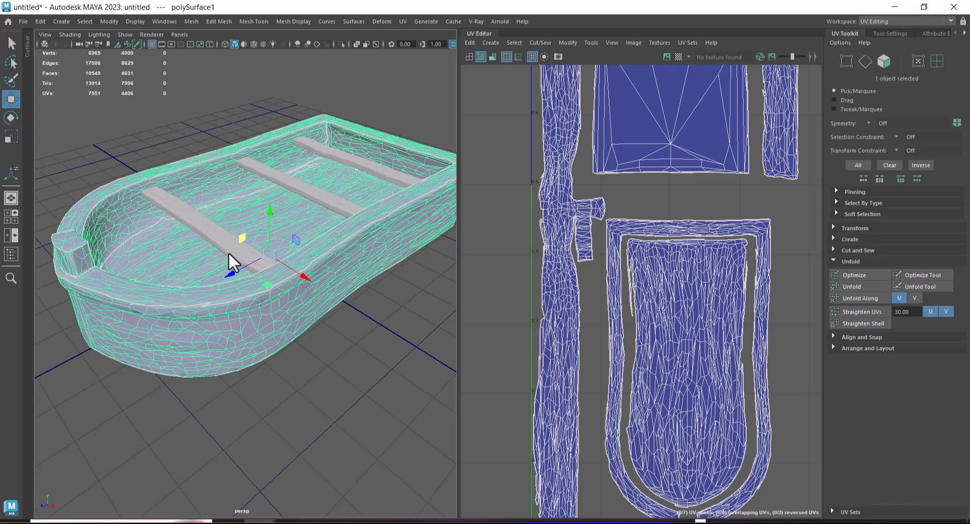
pyautogui.moveTo(264, 287)
pyautogui.keyDown('alt'); pyautogui.mouseDown()
pyautogui.moveTo(308, 321)
pyautogui.moveTo(280, 287)
pyautogui.mouseUp(); pyautogui.keyUp('alt')
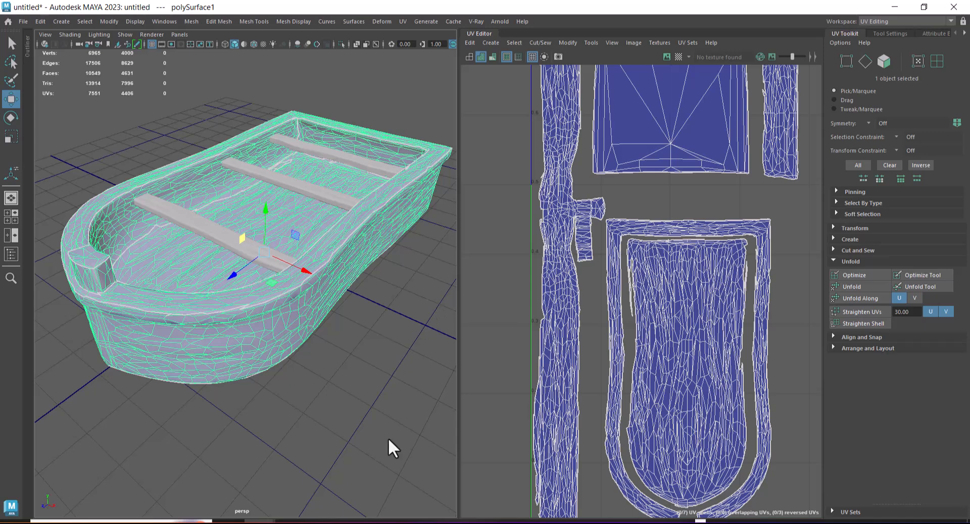
# Bring up the list of installed applications in Windows.
pyautogui.press('super')
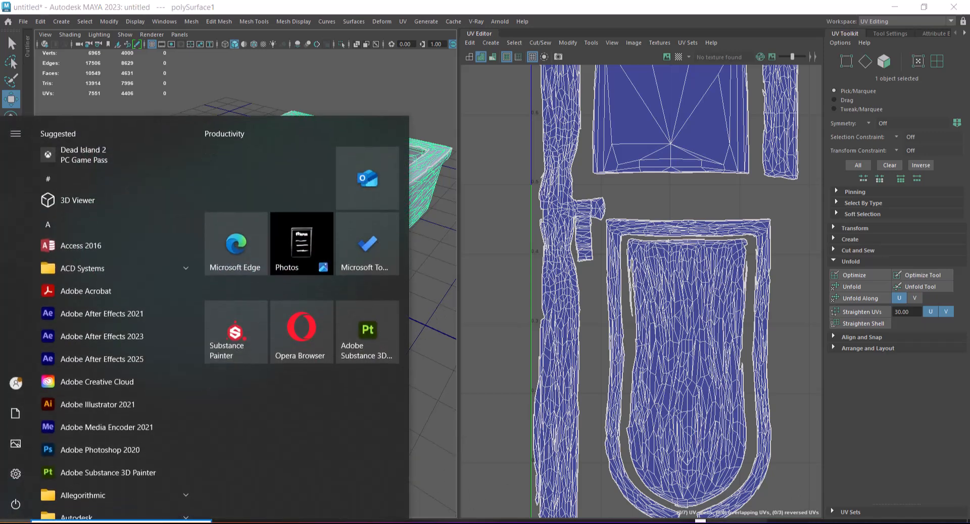